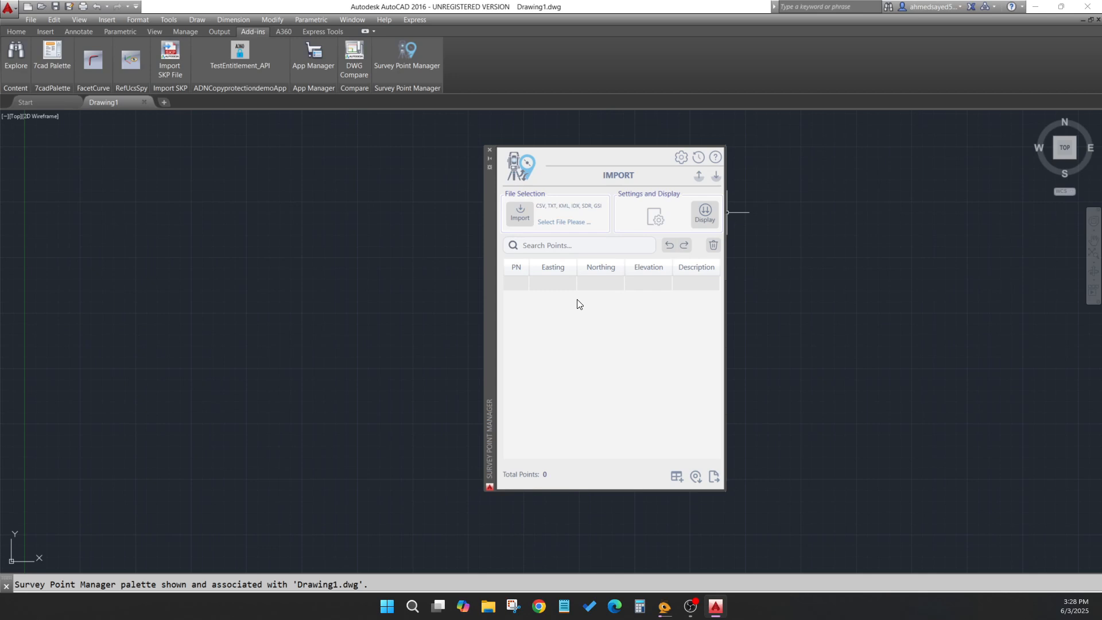
- Select the file NGL-PE 237- AL BAHA(31-05-22).csv from the Desktop as the survey point file to import
{"action": "left_click", "coordinate": [560, 249]}
{"action": "left_click", "coordinate": [713, 478]}
{"action": "left_click", "coordinate": [613, 488]}
{"action": "left_click", "coordinate": [521, 214]}
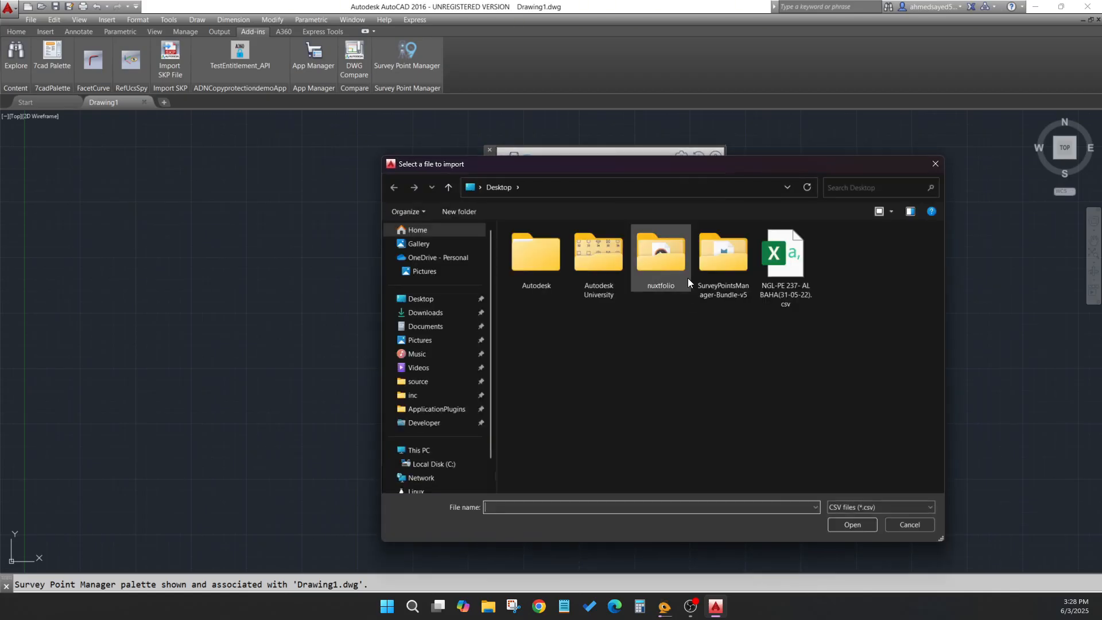
{"action": "left_click", "coordinate": [780, 273]}
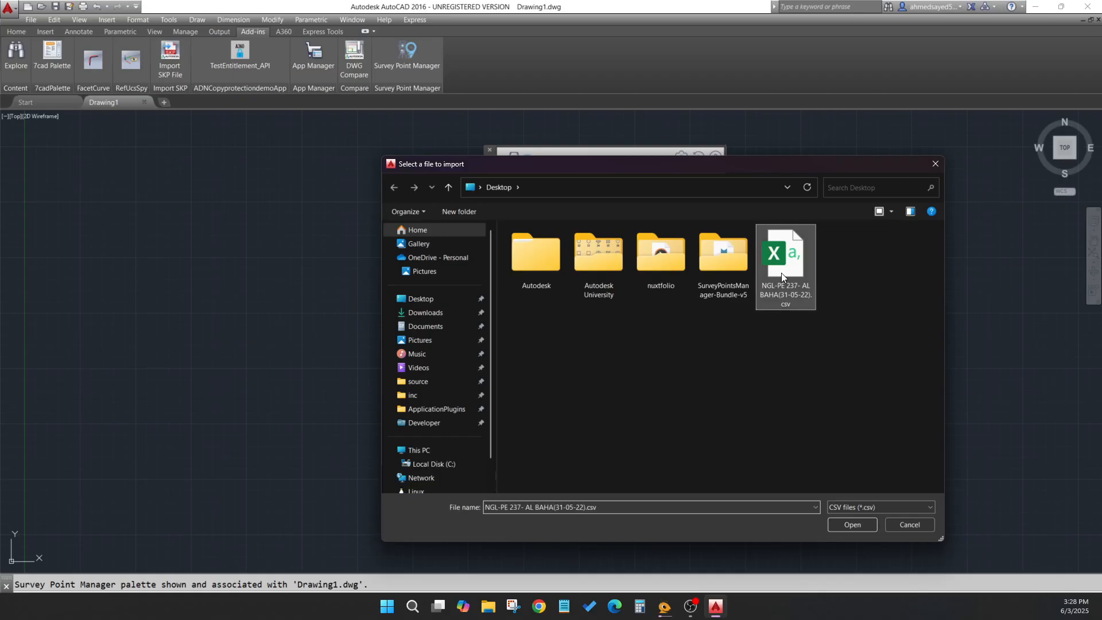
{"action": "left_click", "coordinate": [853, 525]}
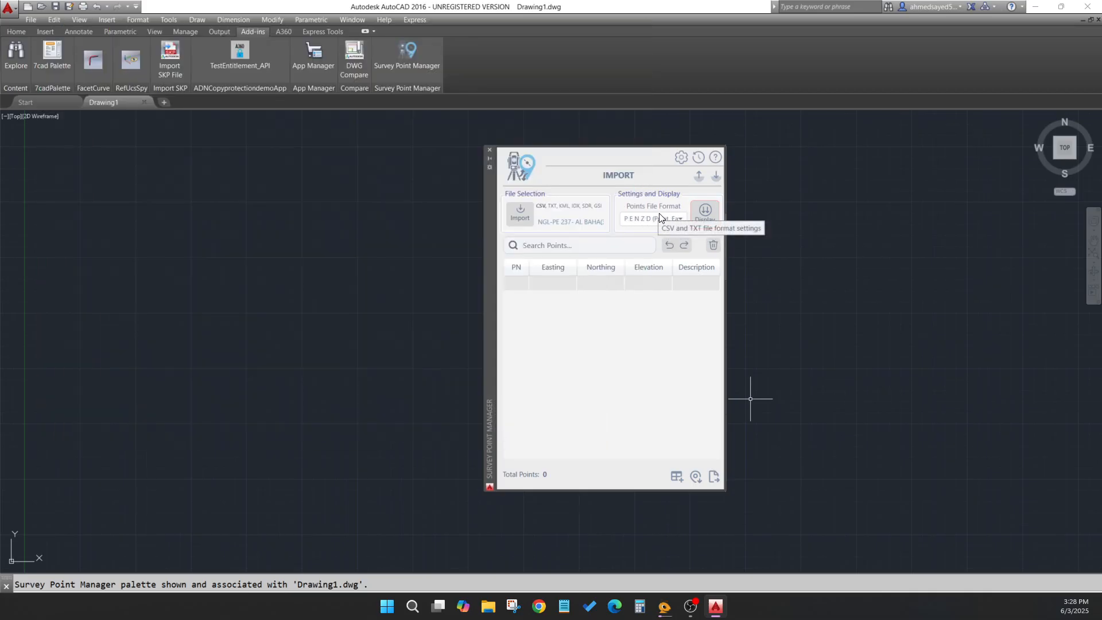
- Check the points file format options, keep P E N Z D, and display the file's points in the table
{"action": "left_click", "coordinate": [658, 217]}
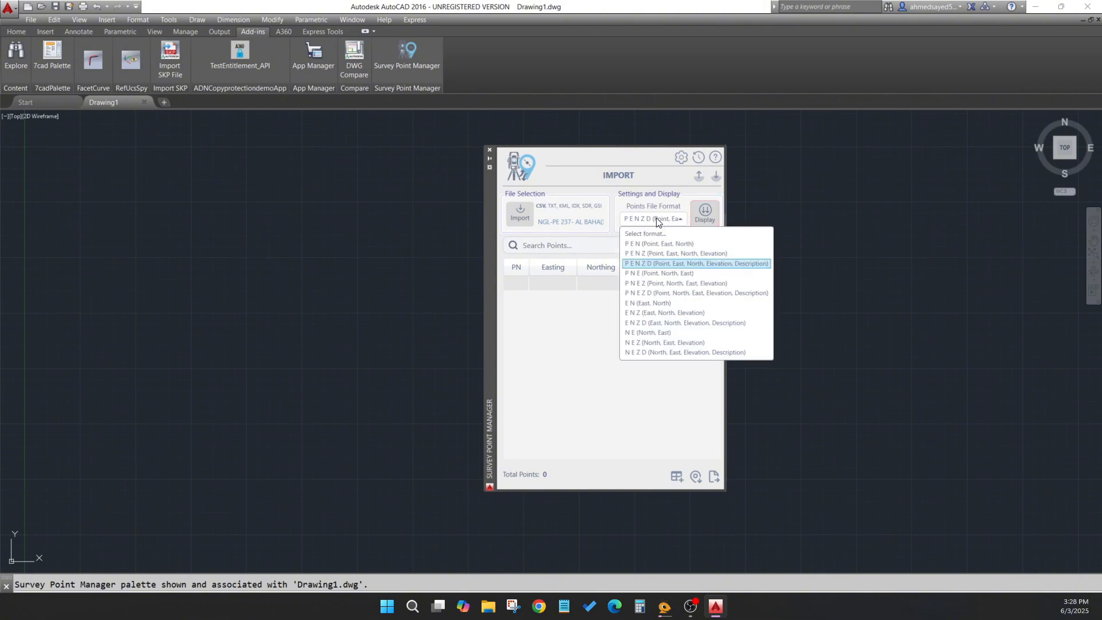
{"action": "left_click", "coordinate": [656, 220]}
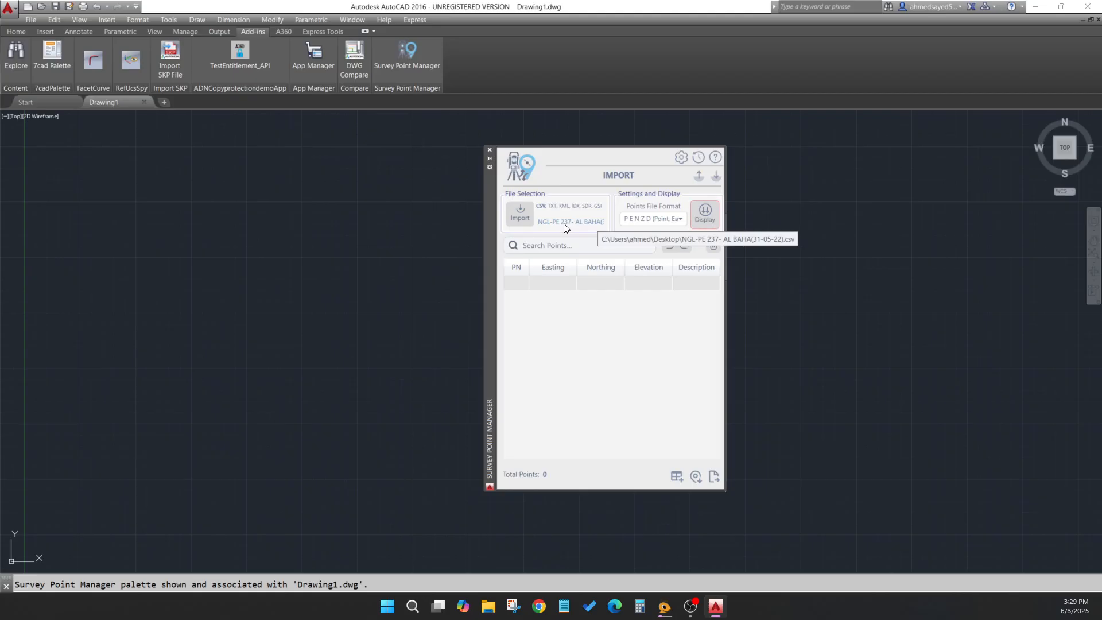
{"action": "left_click", "coordinate": [706, 212]}
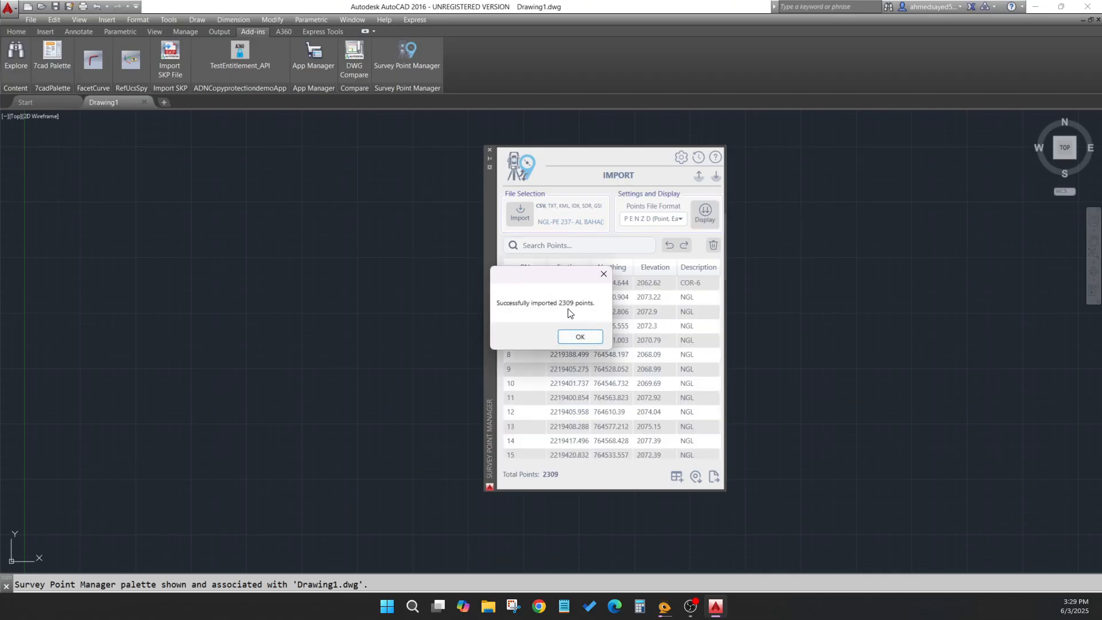
{"action": "left_click", "coordinate": [581, 337]}
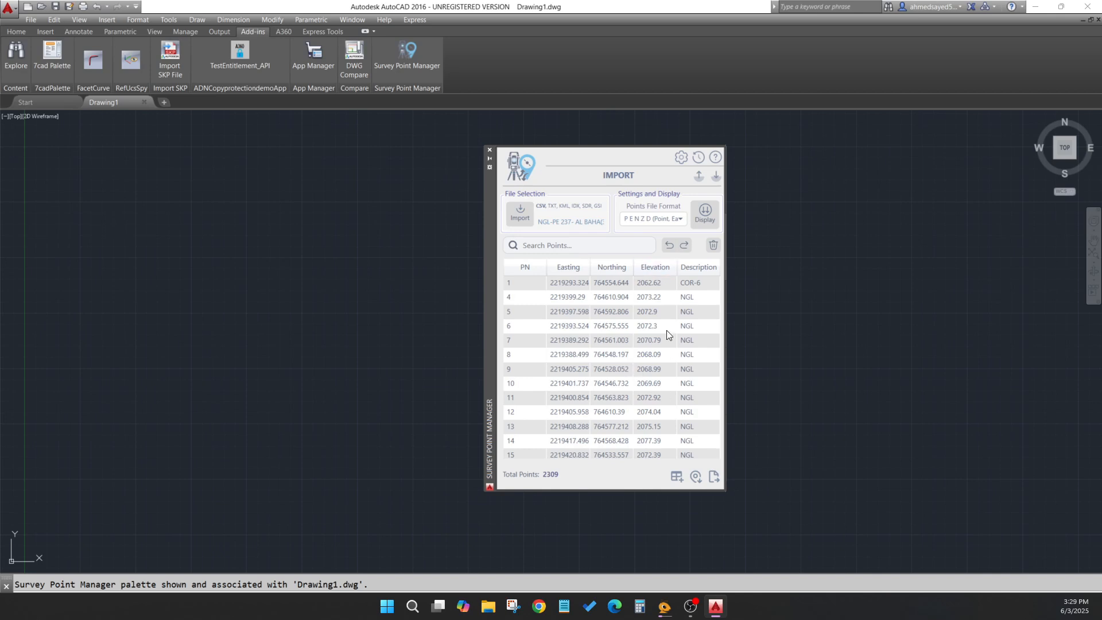
- Look through the imported point list and step through the editable cells of point 1
{"action": "scroll", "coordinate": [666, 335], "scroll_direction": "down", "scroll_amount": 20}
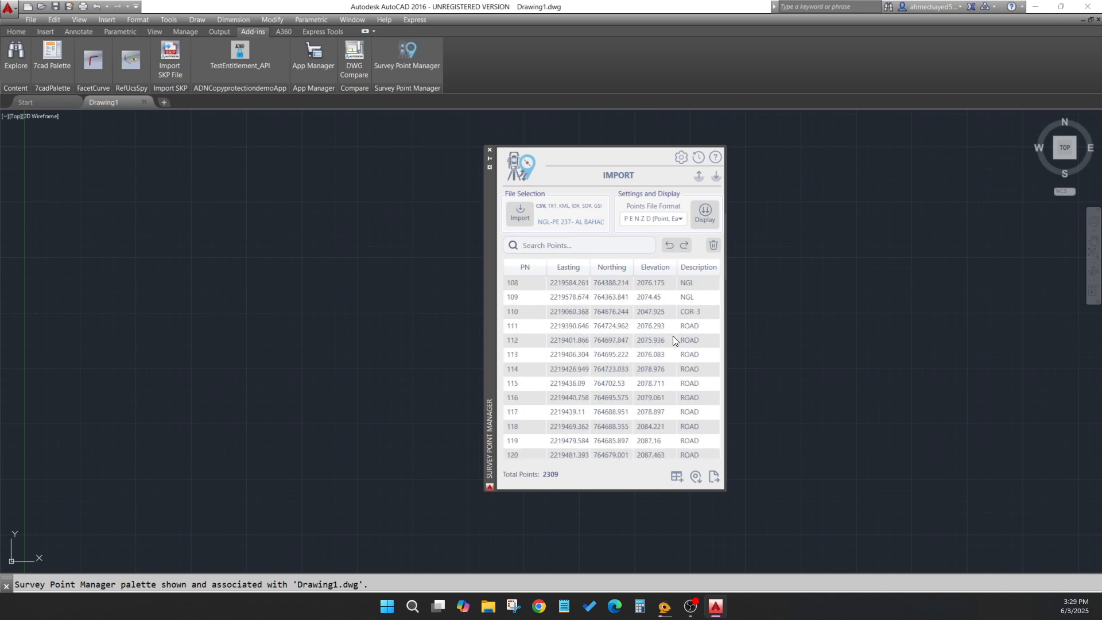
{"action": "scroll", "coordinate": [673, 337], "scroll_direction": "down", "scroll_amount": 20}
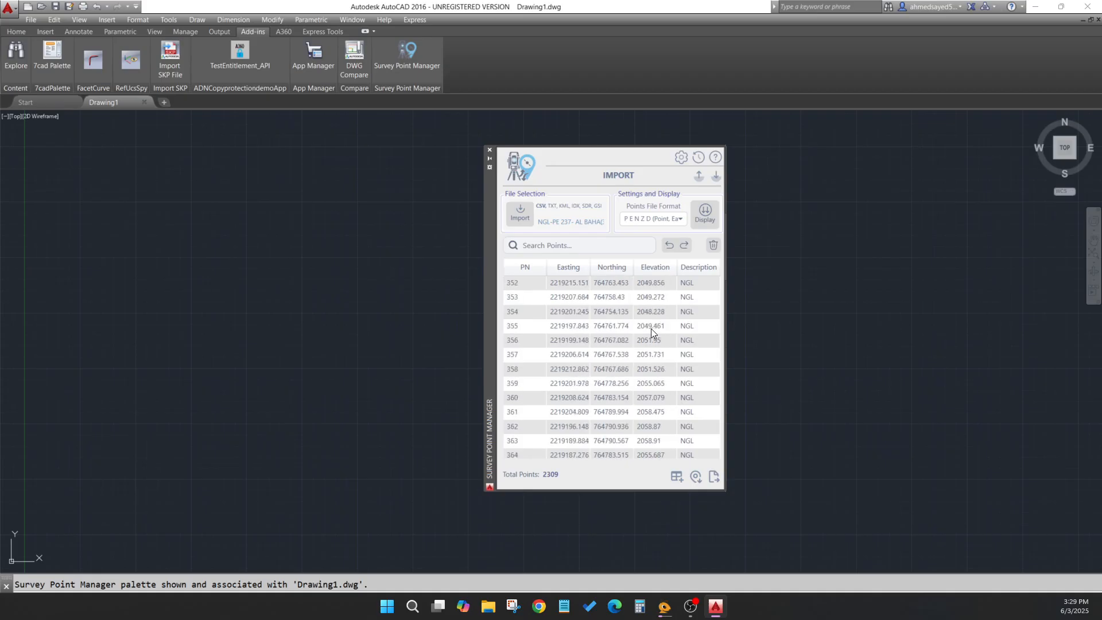
{"action": "scroll", "coordinate": [651, 329], "scroll_direction": "down", "scroll_amount": 20}
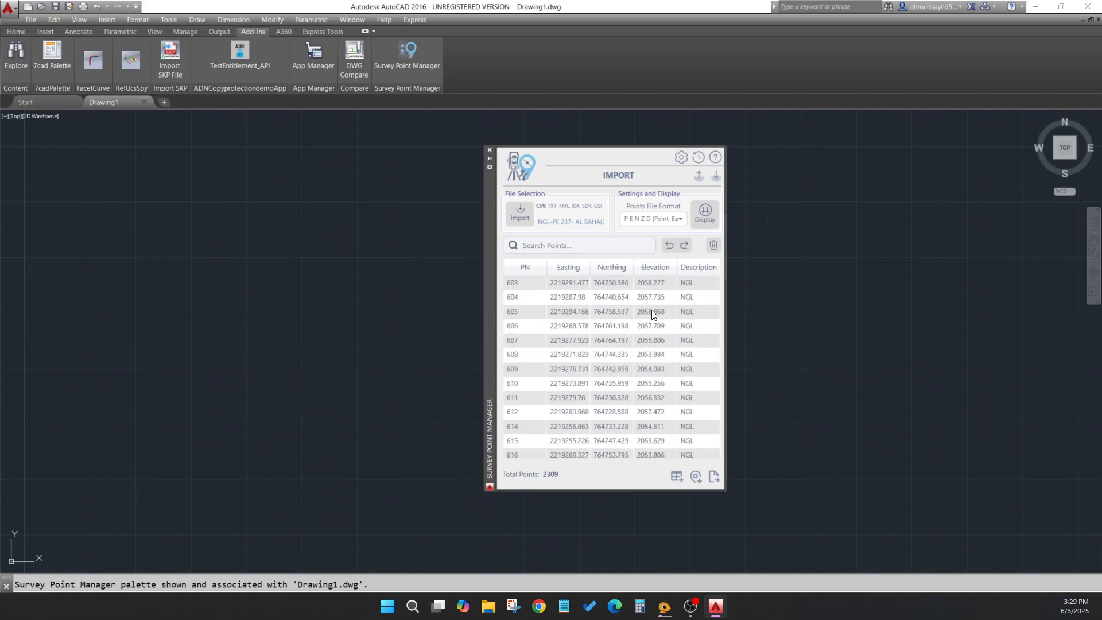
{"action": "scroll", "coordinate": [652, 306], "scroll_direction": "up", "scroll_amount": 20}
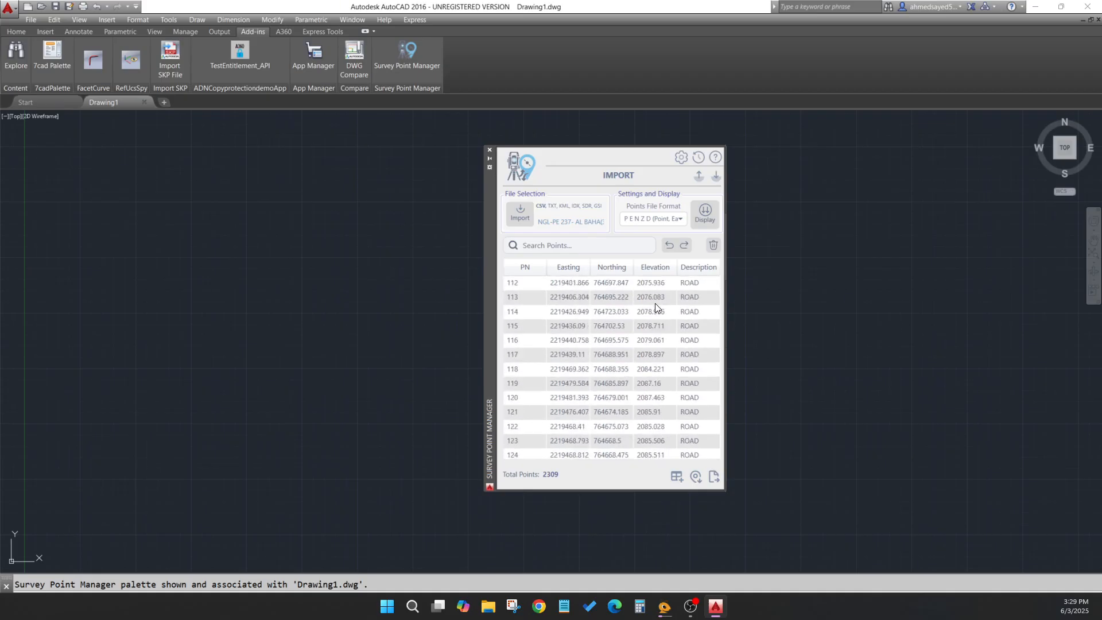
{"action": "scroll", "coordinate": [655, 304], "scroll_direction": "up", "scroll_amount": 20}
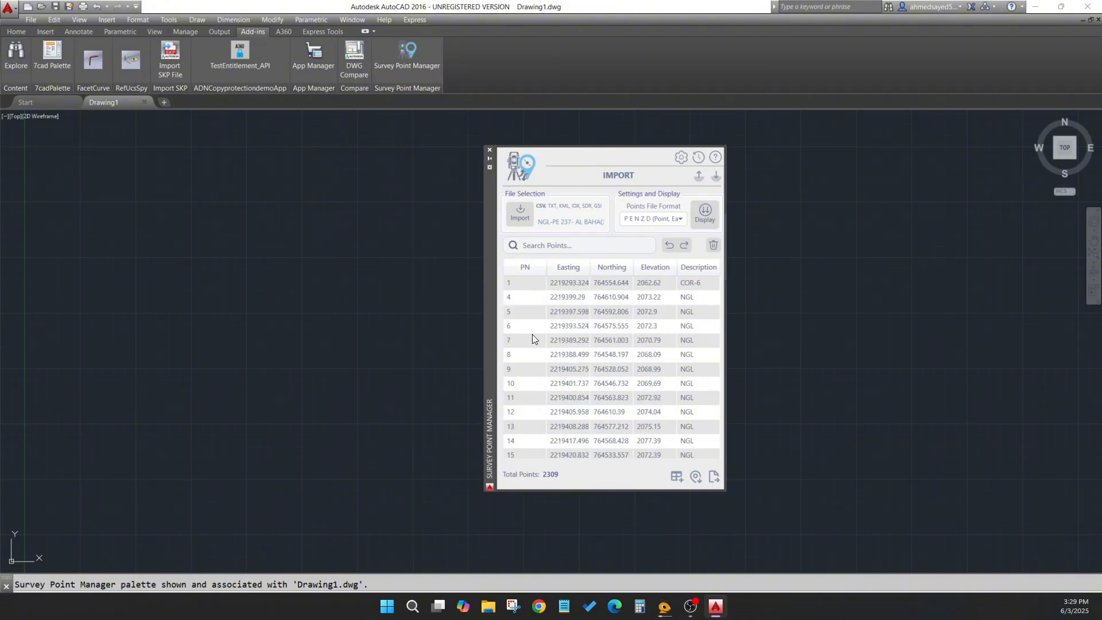
{"action": "left_click", "coordinate": [513, 286]}
{"action": "left_click", "coordinate": [514, 290]}
{"action": "key", "text": "Tab"}
{"action": "key", "text": "Tab"}
{"action": "key", "text": "Tab"}
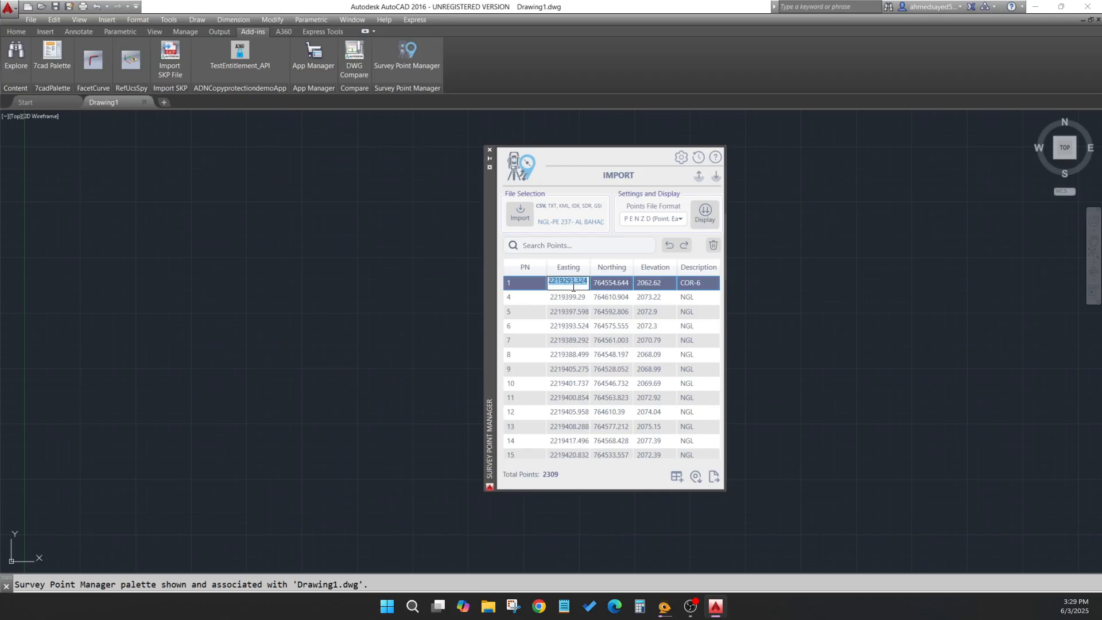
{"action": "key", "text": "Tab"}
{"action": "left_click", "coordinate": [697, 310]}
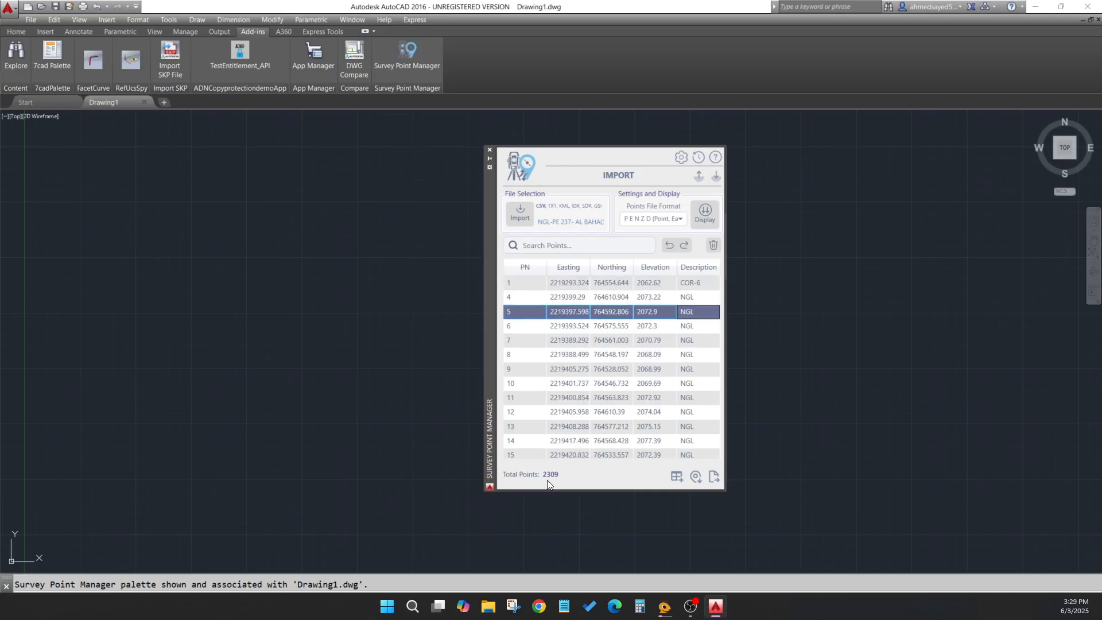
- Delete point 4 from the table and undo the deletion
{"action": "left_click", "coordinate": [521, 297]}
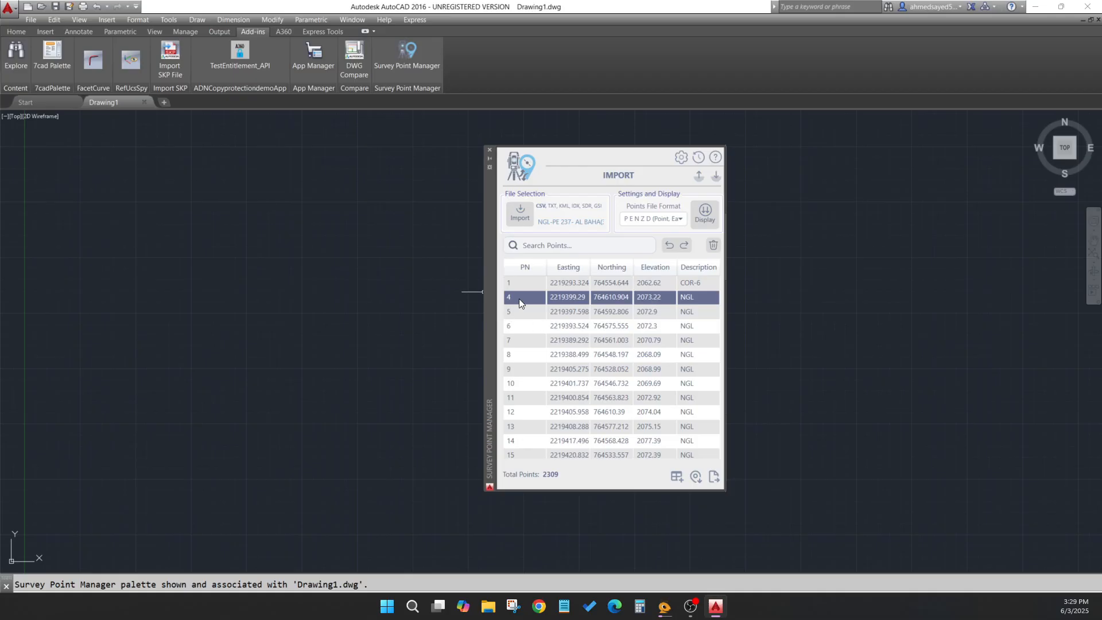
{"action": "key", "text": "Delete"}
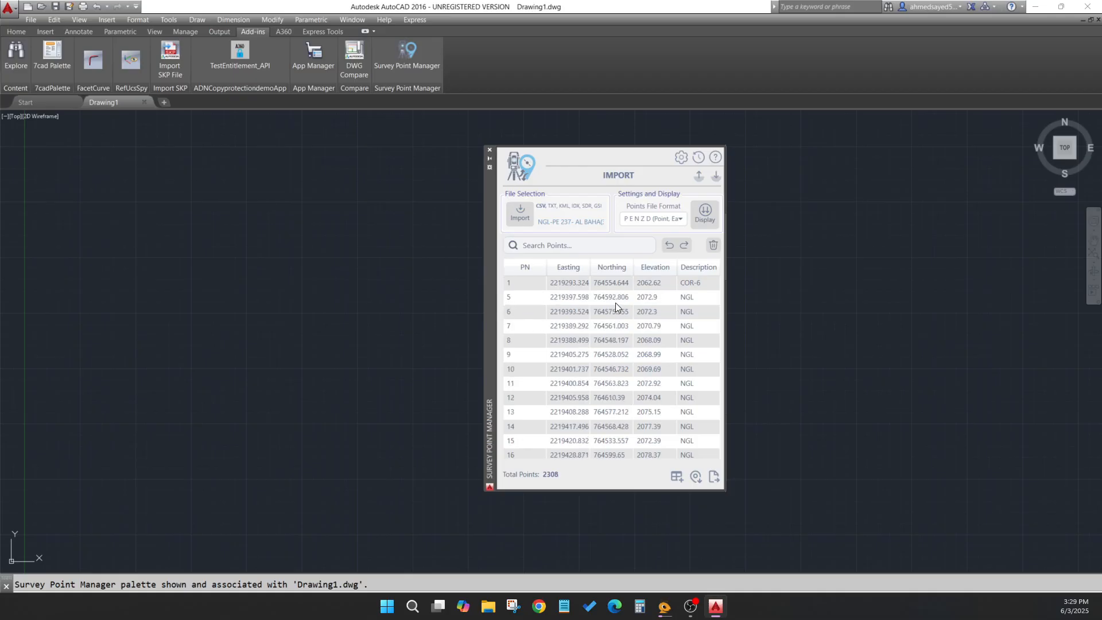
{"action": "left_click", "coordinate": [669, 246]}
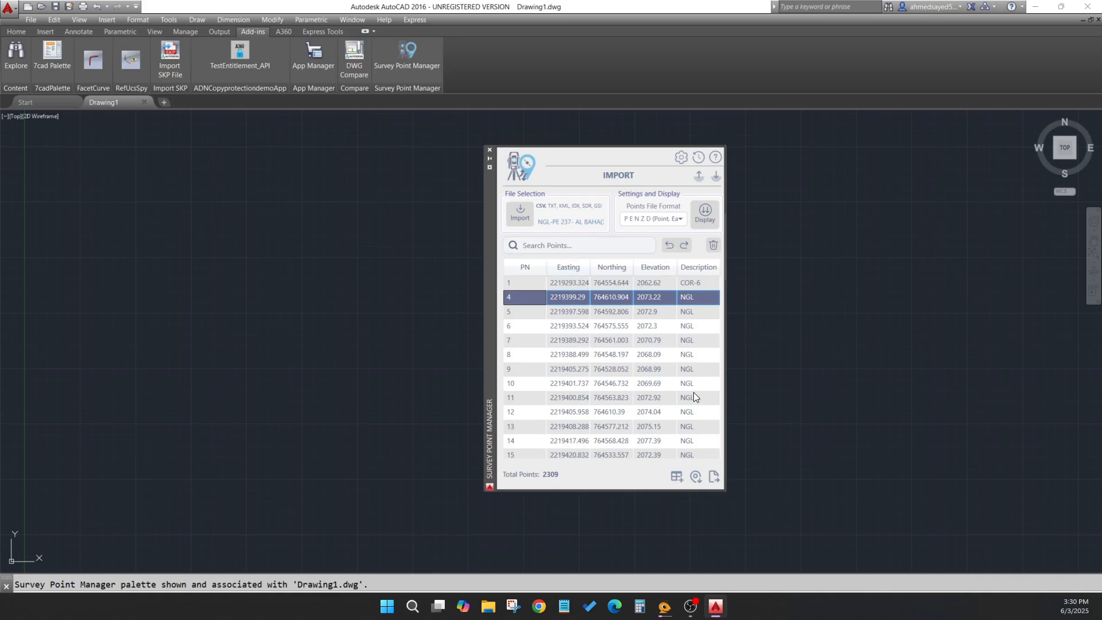
- Search the point table for .99, narrow the search to .992, and clear it after checking the matching rows
{"action": "double_click", "coordinate": [657, 373]}
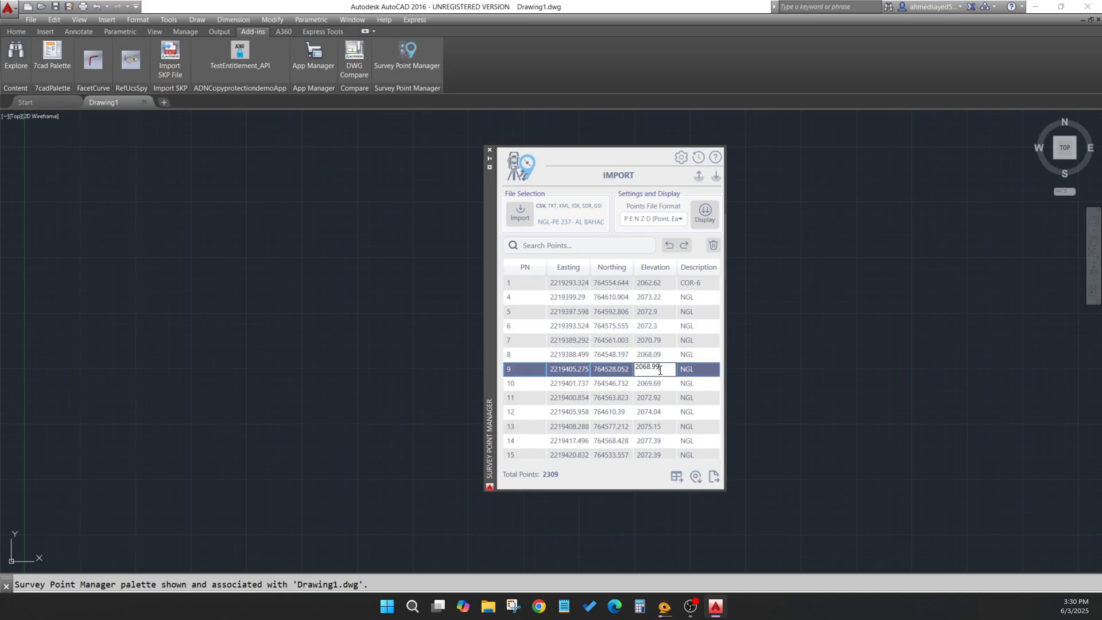
{"action": "left_click_drag", "start_coordinate": [661, 368], "coordinate": [651, 370]}
{"action": "left_click", "coordinate": [581, 248]}
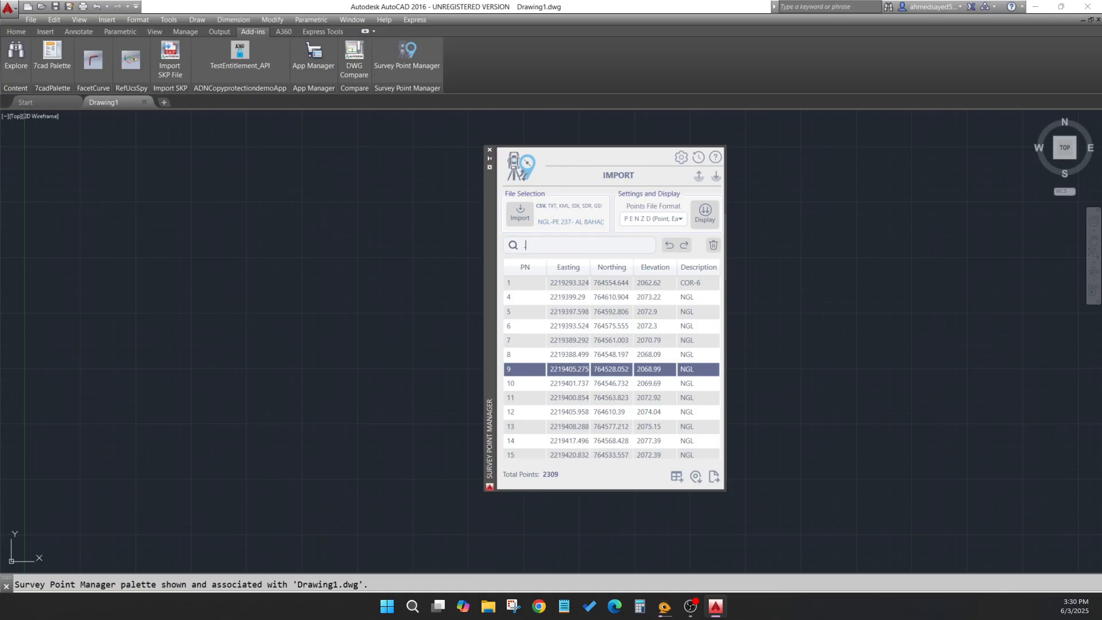
{"action": "type", "text": ".99"}
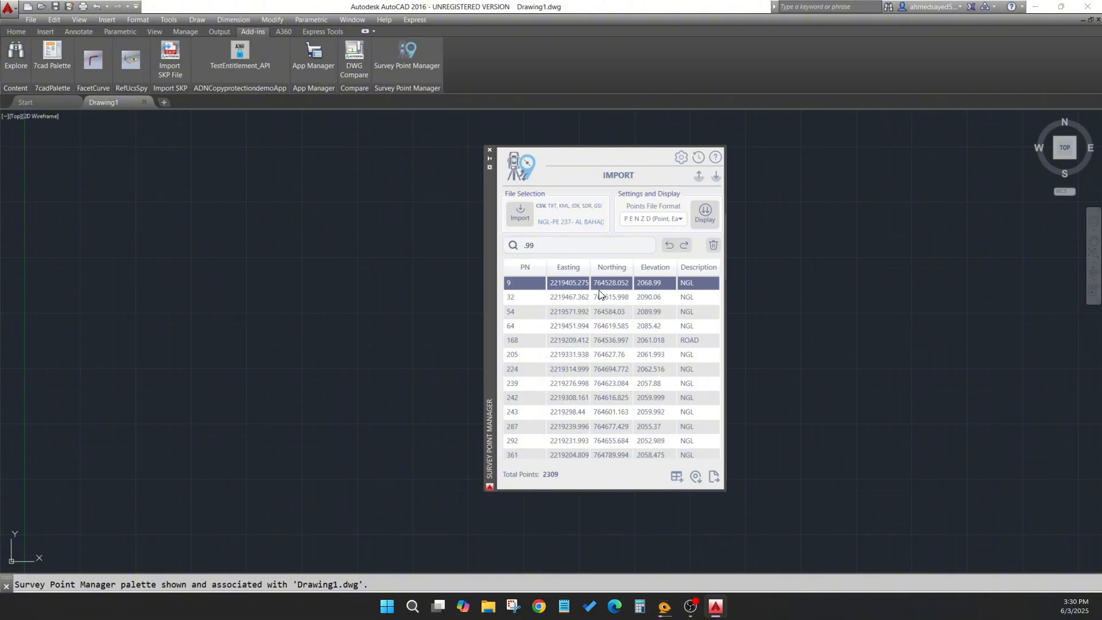
{"action": "type", "text": "2"}
{"action": "left_click", "coordinate": [657, 296]}
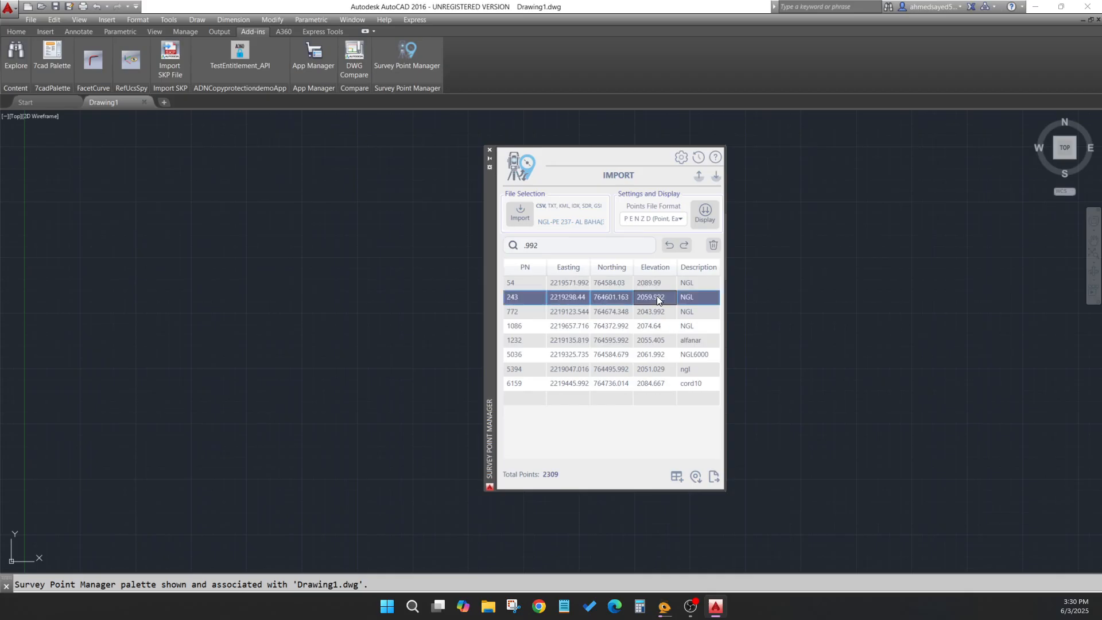
{"action": "left_click", "coordinate": [579, 281]}
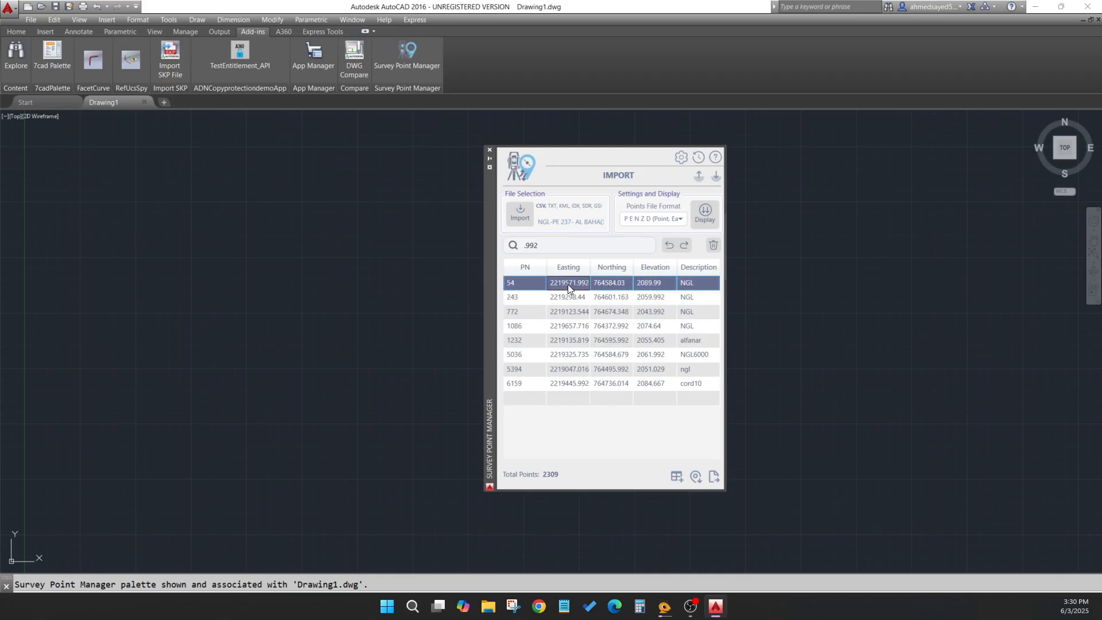
{"action": "double_click", "coordinate": [621, 244]}
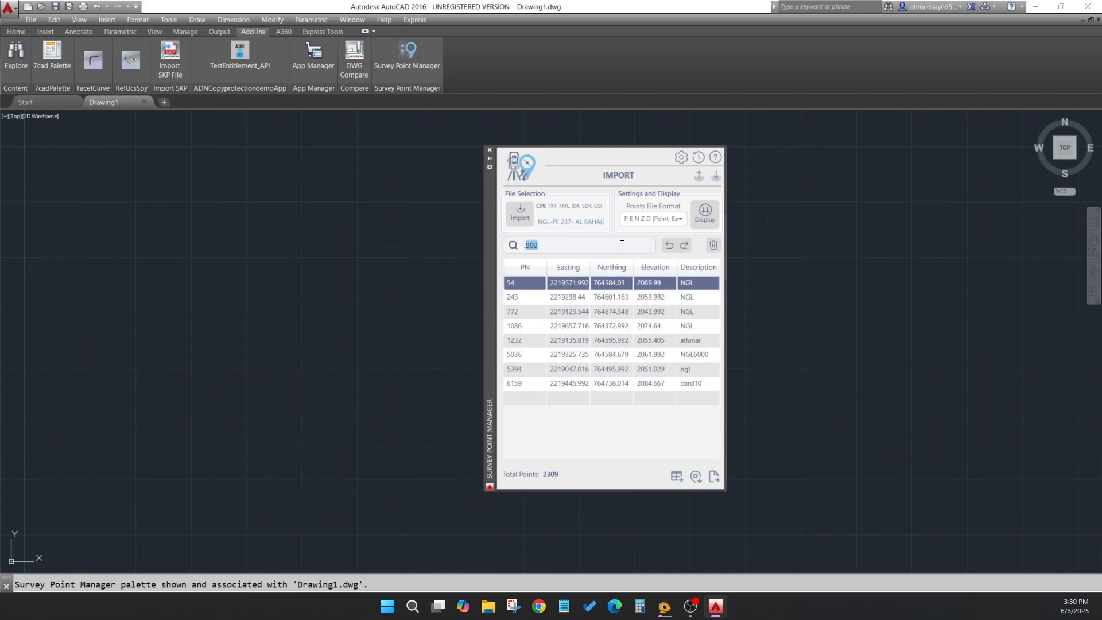
{"action": "key", "text": "BackSpace"}
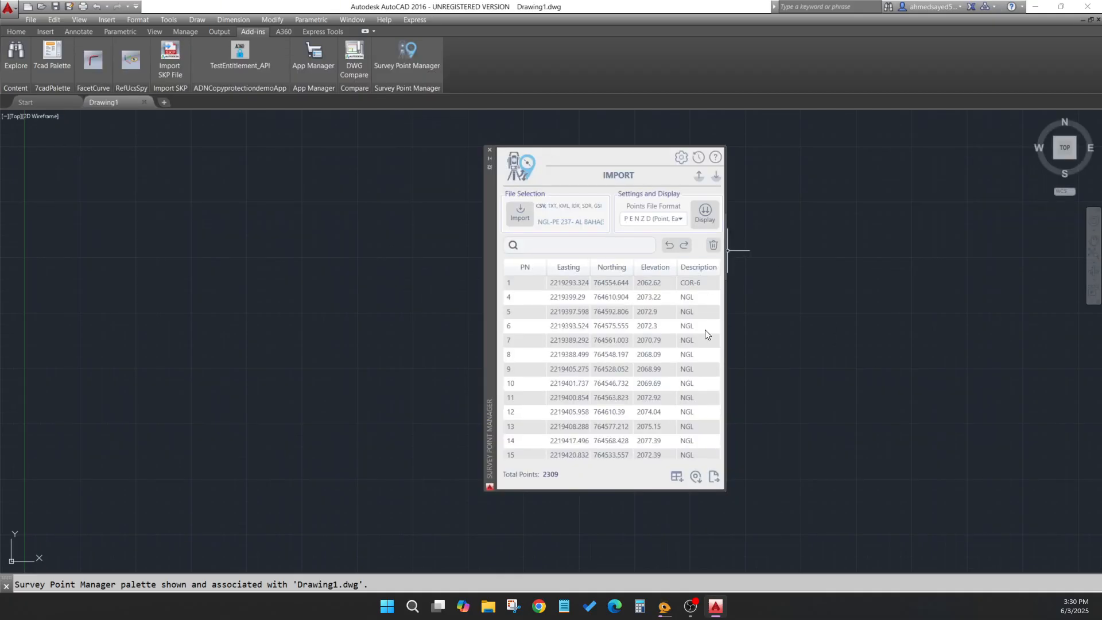
- Clear all points from the table and undo the clearing
{"action": "left_click", "coordinate": [713, 247]}
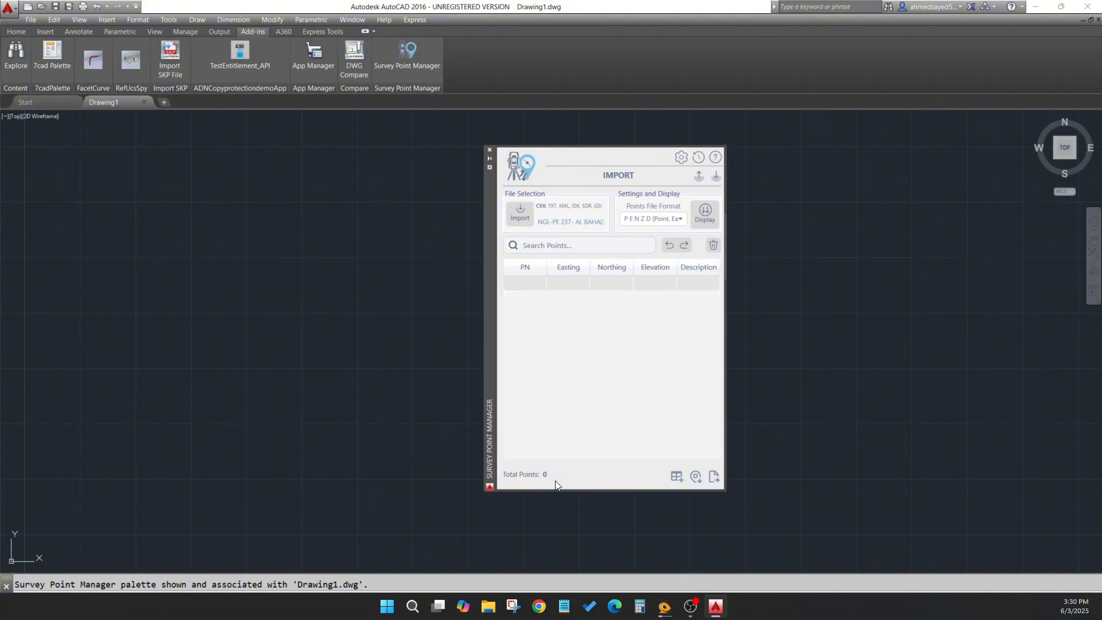
{"action": "left_click", "coordinate": [668, 246]}
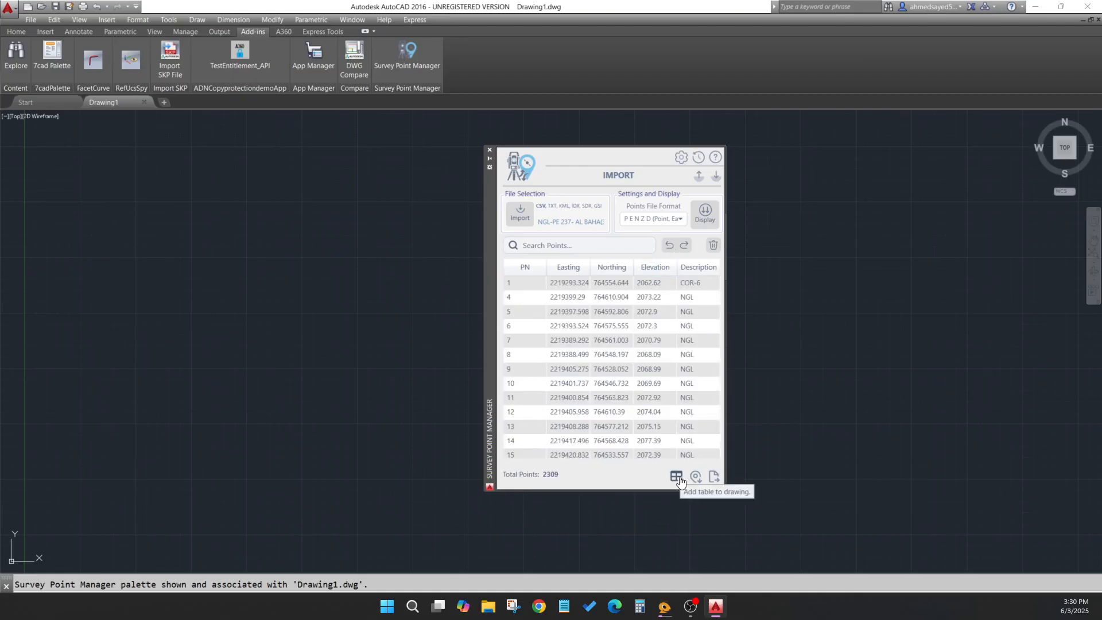
- Review the layer, point and table data settings, and return to the import page
{"action": "left_click", "coordinate": [682, 158]}
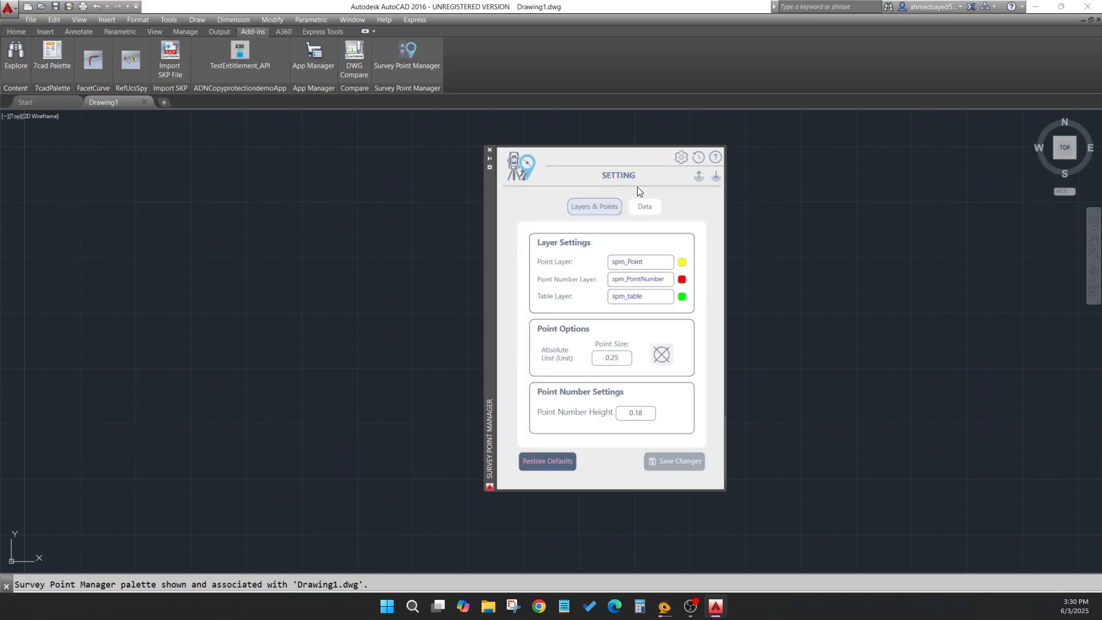
{"action": "left_click", "coordinate": [649, 210]}
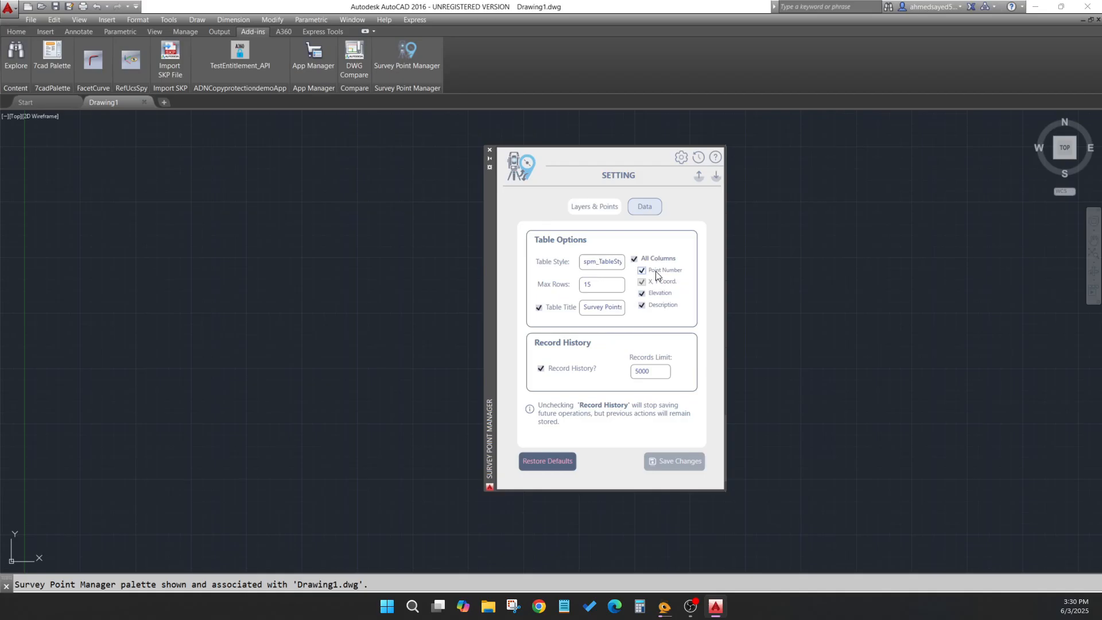
{"action": "left_click", "coordinate": [611, 204]}
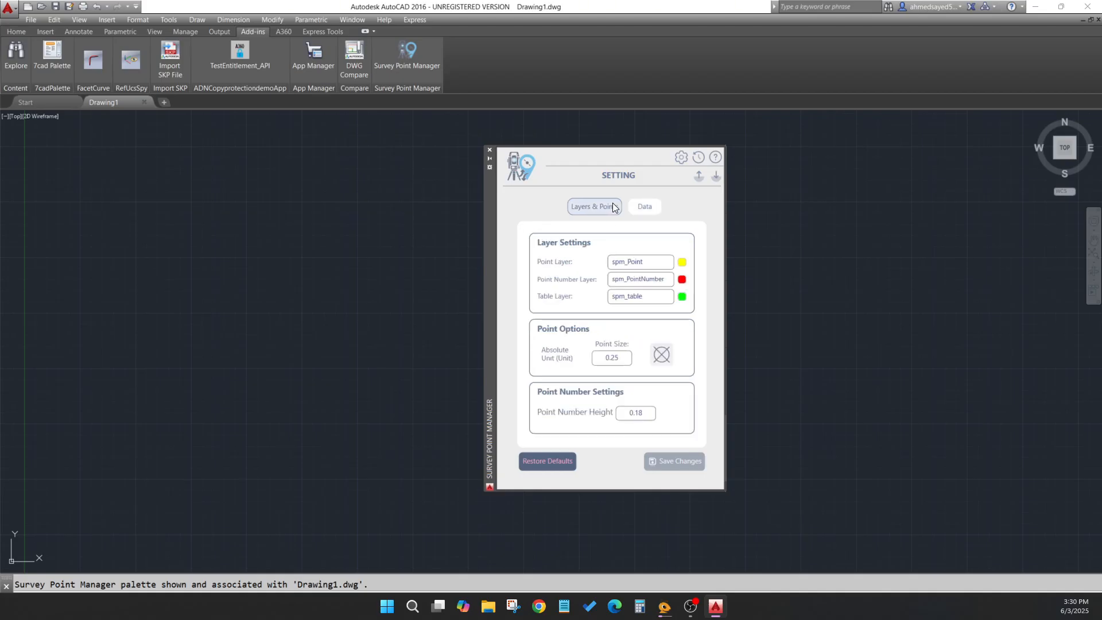
{"action": "left_click", "coordinate": [716, 176]}
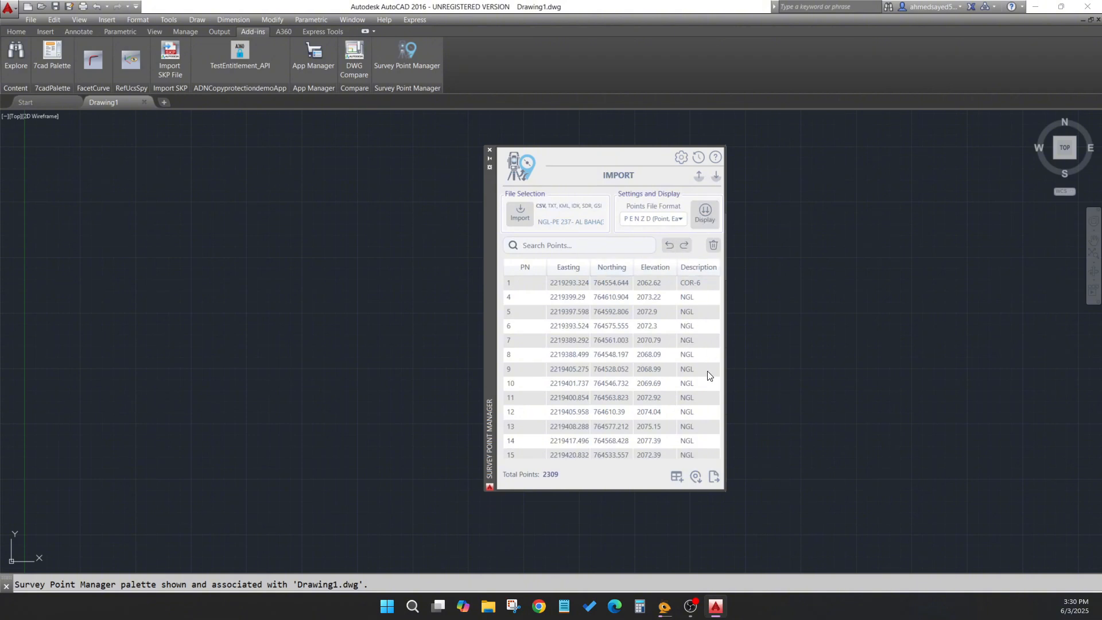
- Add all the listed survey points to the drawing and inspect their placement
{"action": "left_click", "coordinate": [695, 477]}
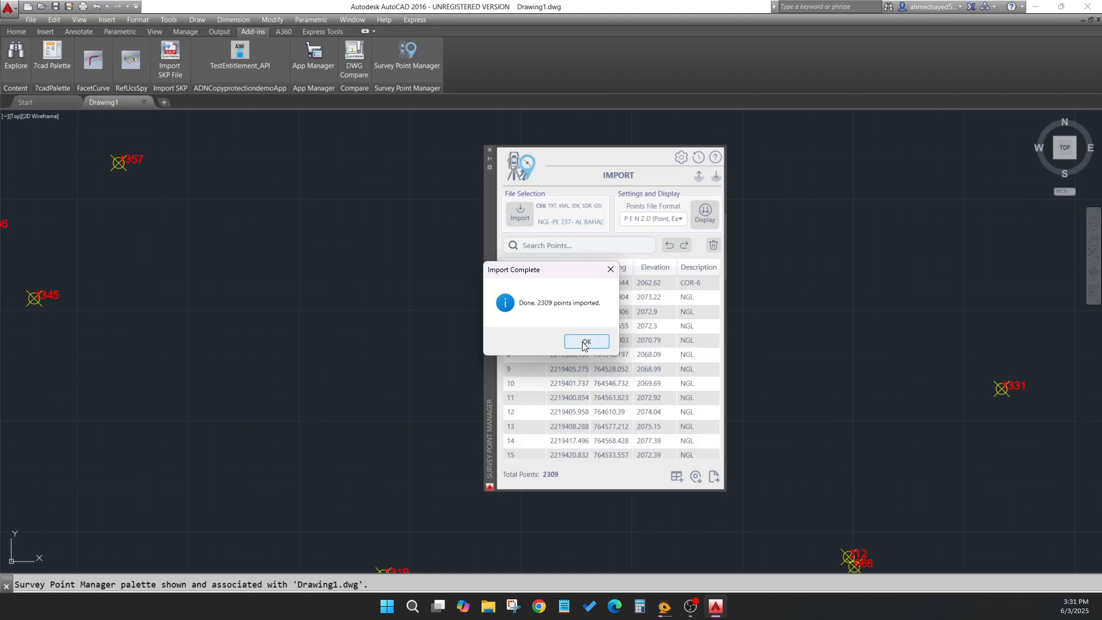
{"action": "left_click", "coordinate": [585, 342]}
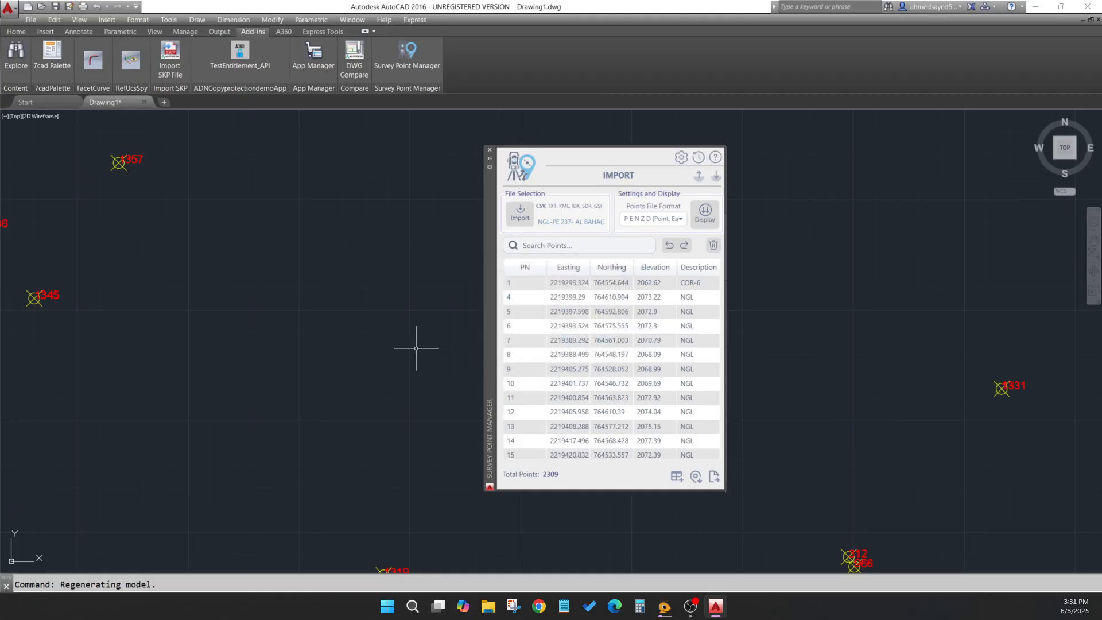
{"action": "scroll", "coordinate": [411, 392], "scroll_direction": "down", "scroll_amount": 10}
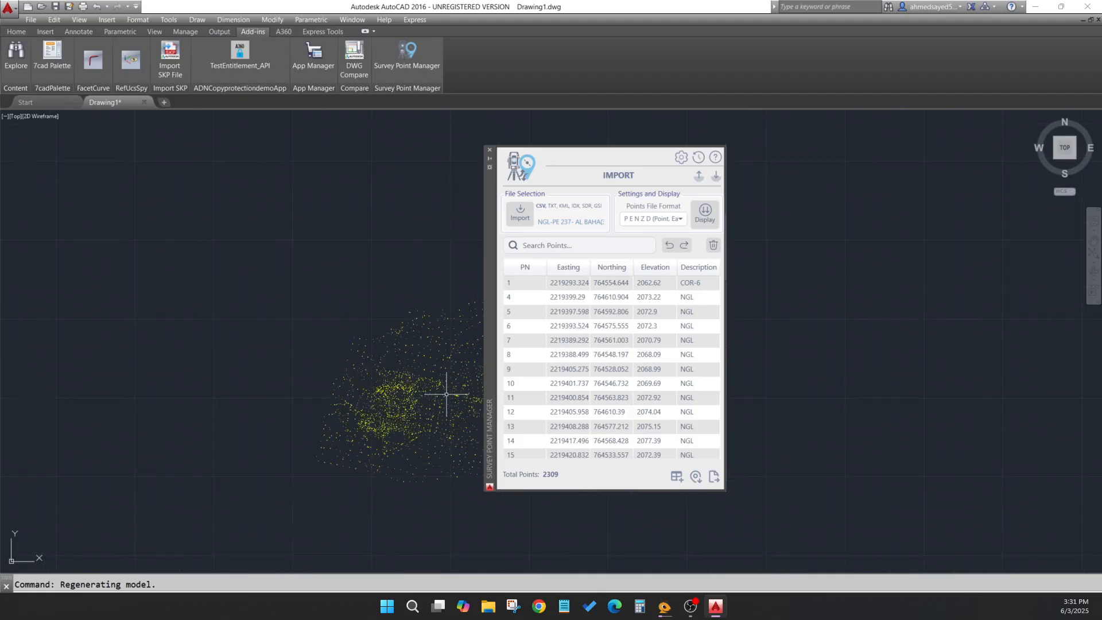
{"action": "scroll", "coordinate": [356, 410], "scroll_direction": "up", "scroll_amount": 10}
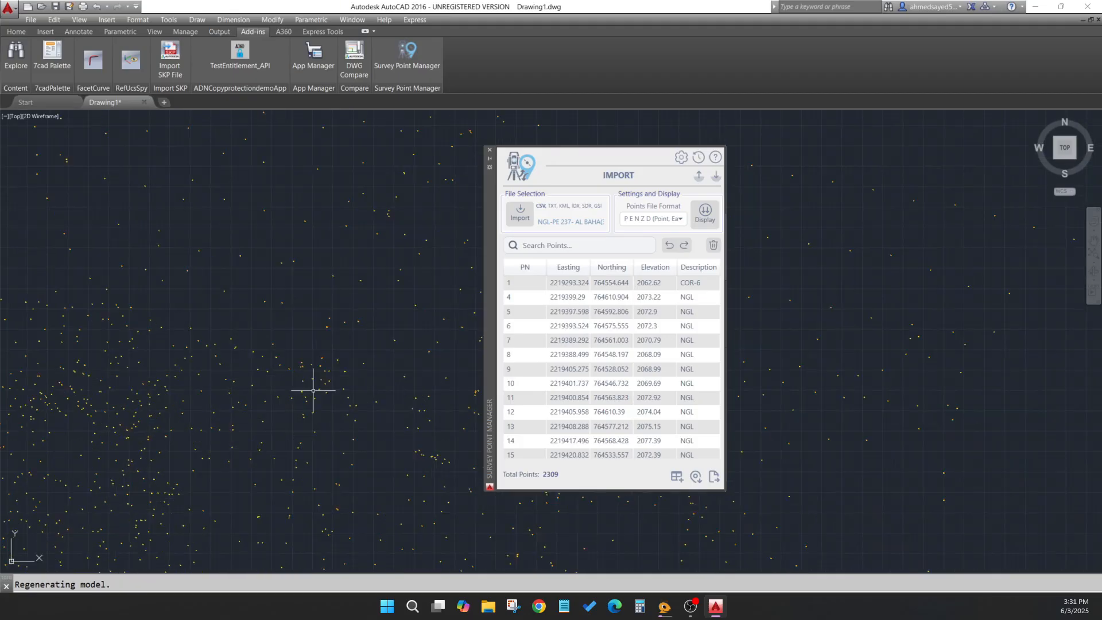
- Check the layers created for the survey points and zoom in on a single numbered point
{"action": "left_click", "coordinate": [16, 31]}
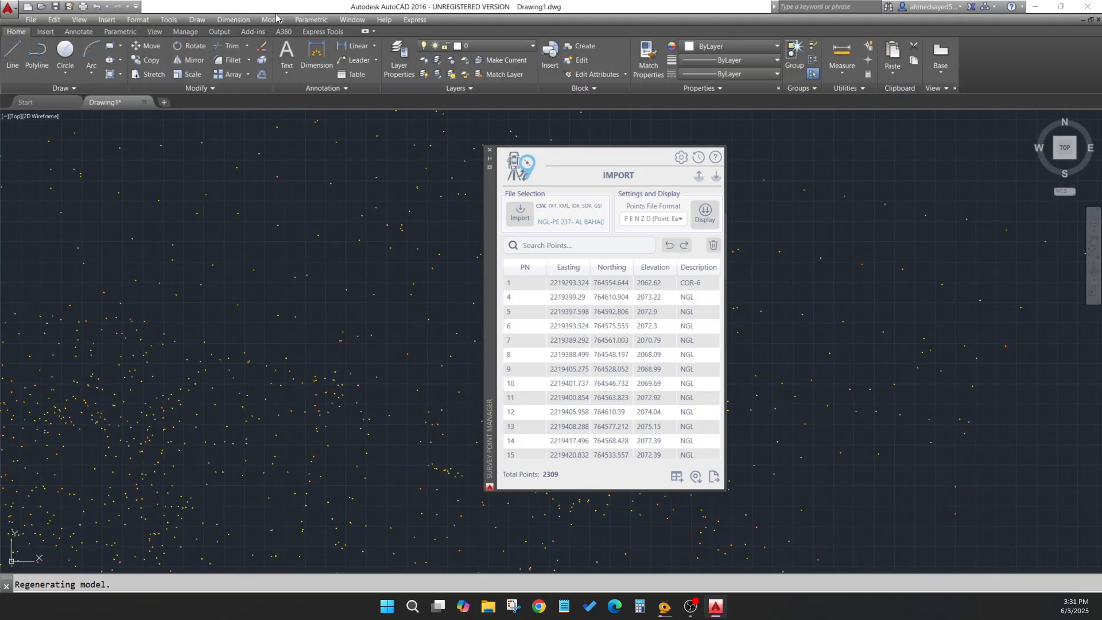
{"action": "left_click", "coordinate": [484, 46]}
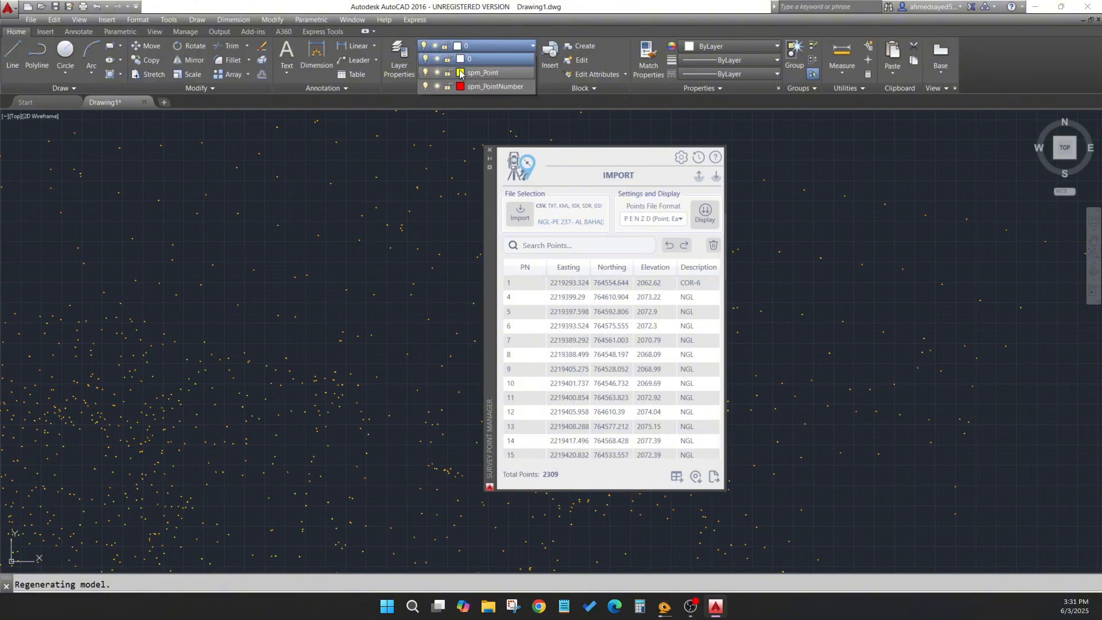
{"action": "left_click", "coordinate": [325, 246]}
{"action": "scroll", "coordinate": [305, 235], "scroll_direction": "up", "scroll_amount": 12}
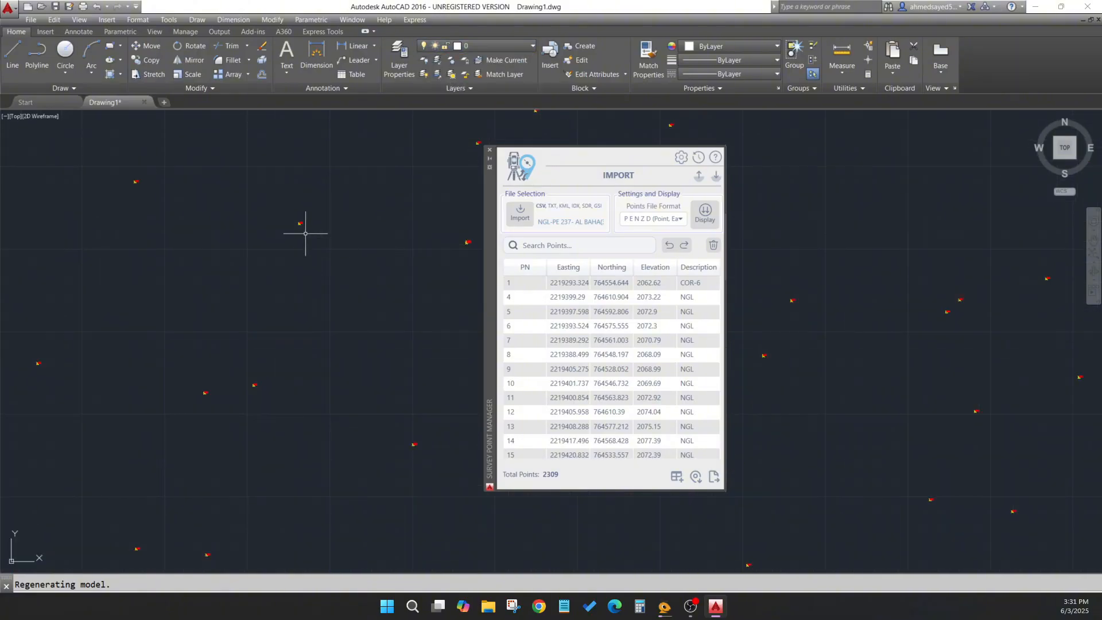
- Turn the spm_PointNumber and spm_Point layers off and back on to compare their display
{"action": "left_click", "coordinate": [490, 48]}
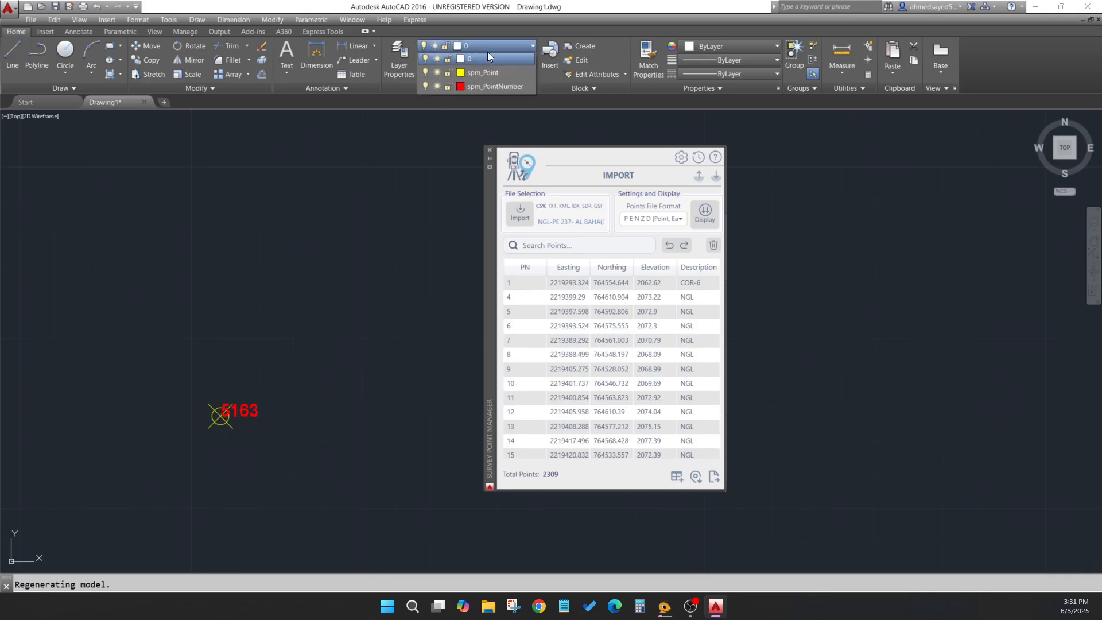
{"action": "left_click", "coordinate": [425, 85]}
{"action": "left_click", "coordinate": [425, 85]}
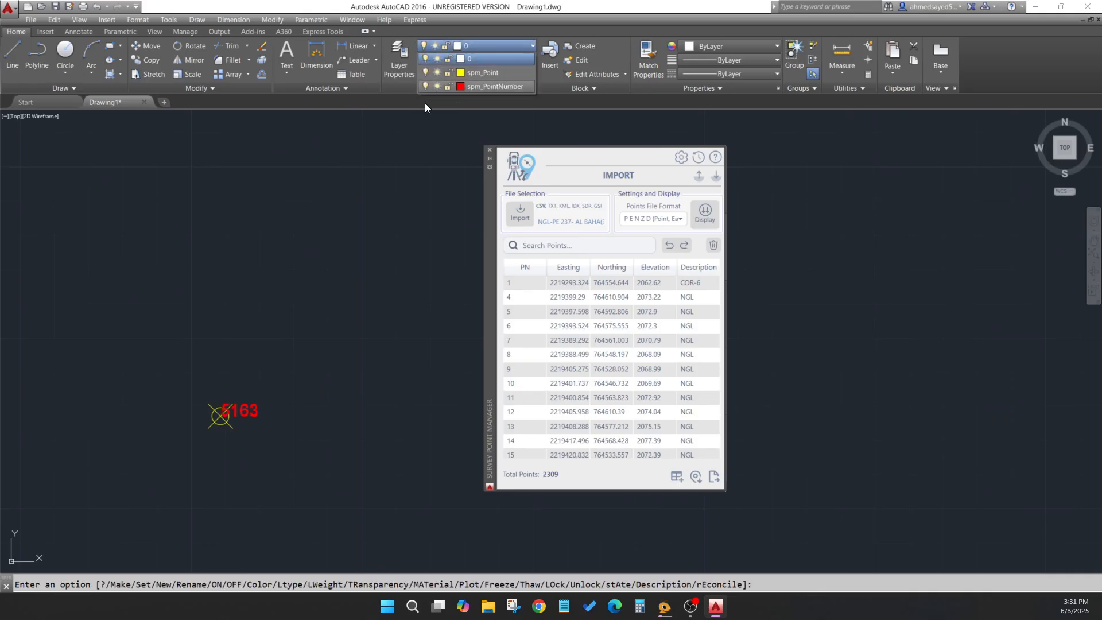
{"action": "left_click", "coordinate": [422, 71]}
{"action": "left_click", "coordinate": [422, 71]}
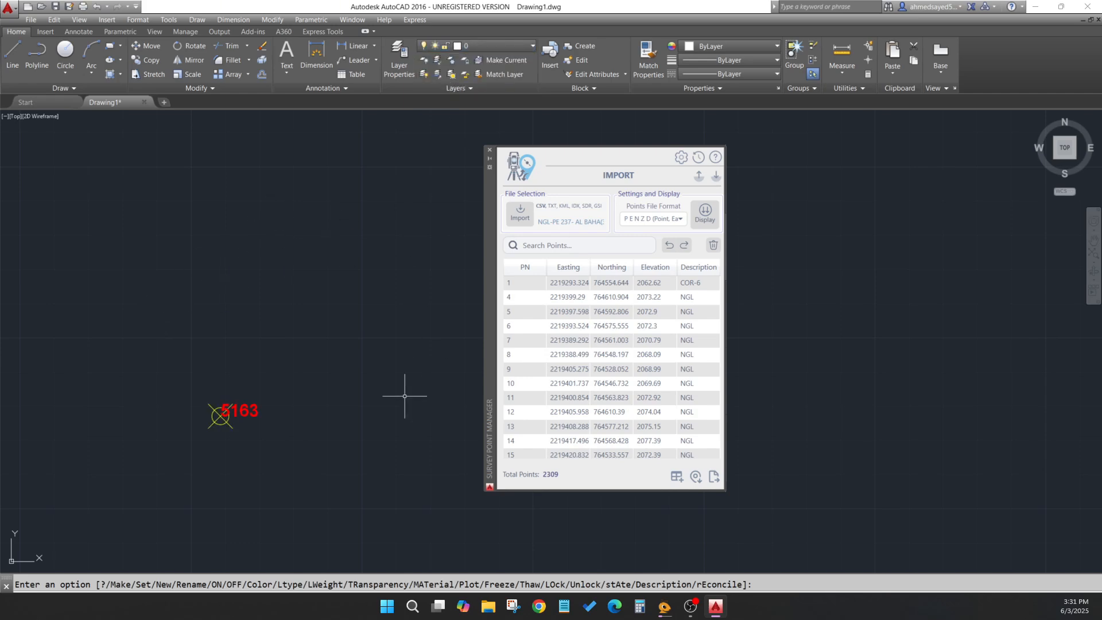
{"action": "scroll", "coordinate": [310, 394], "scroll_direction": "down", "scroll_amount": 5}
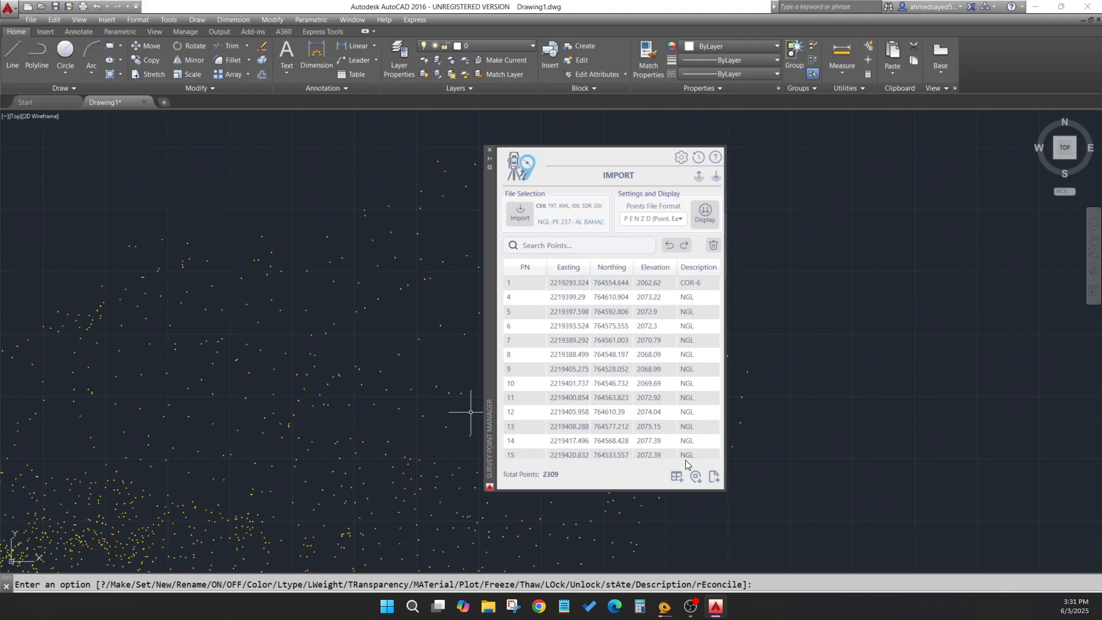
- Review the layer, point and table data settings, and return to the import page
{"action": "left_click", "coordinate": [681, 157]}
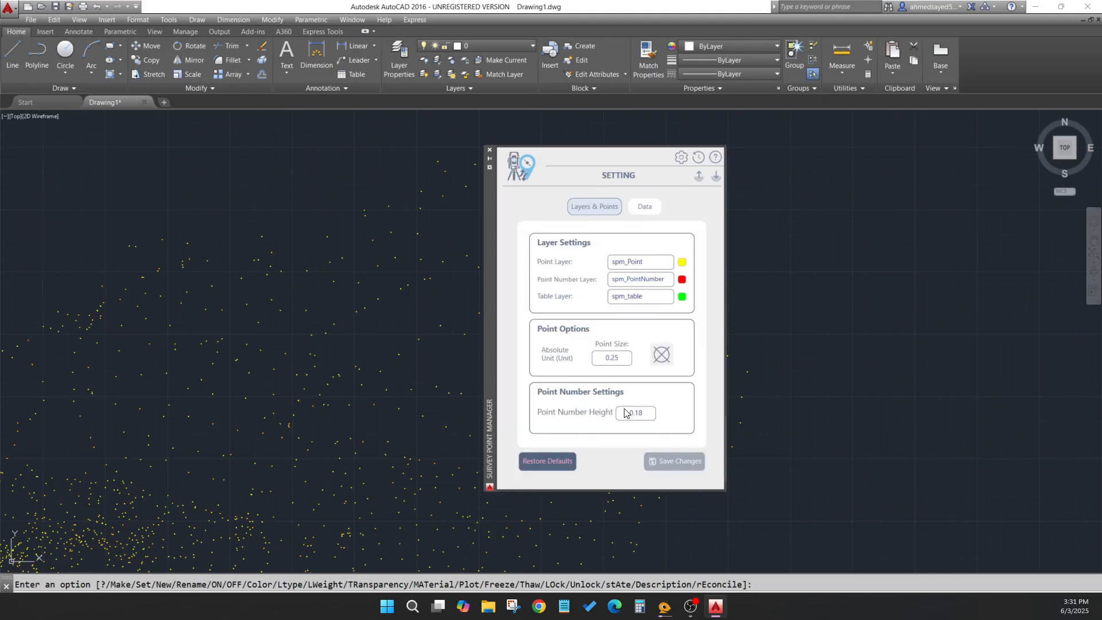
{"action": "left_click", "coordinate": [645, 207]}
{"action": "left_click", "coordinate": [716, 176]}
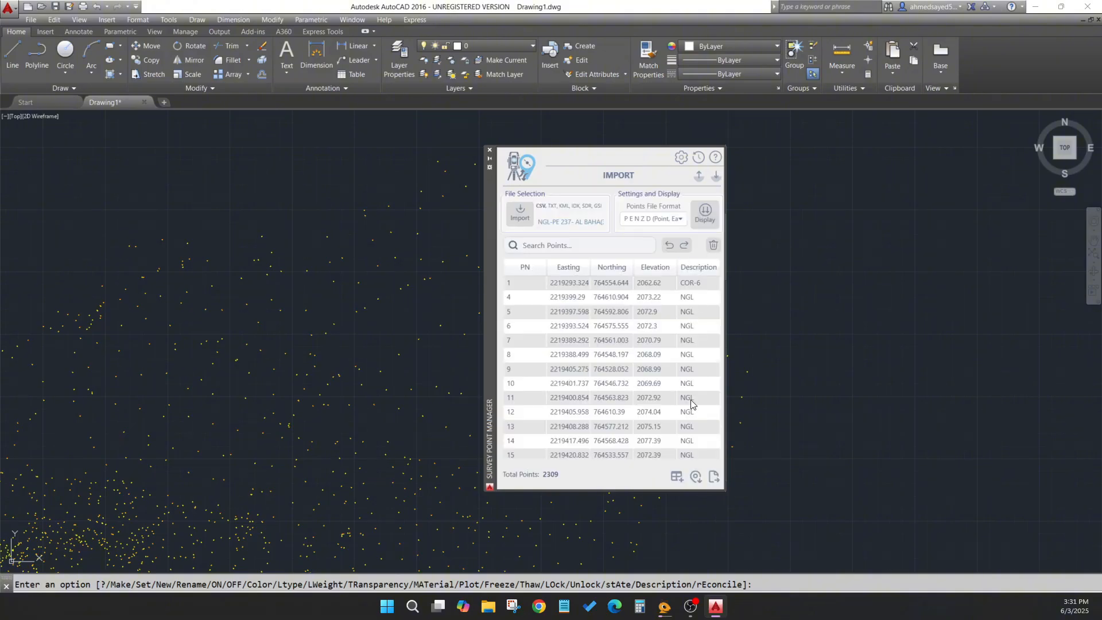
- Insert the survey point tables into the empty drawing area right of the point cloud and inspect the first one
{"action": "left_click", "coordinate": [676, 477]}
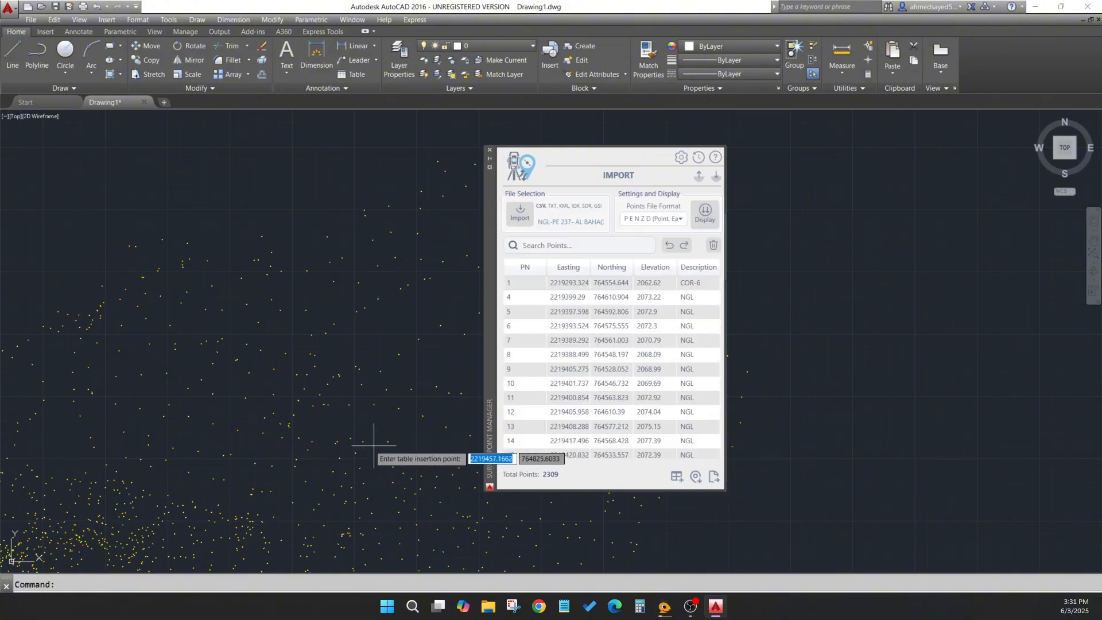
{"action": "scroll", "coordinate": [353, 471], "scroll_direction": "down", "scroll_amount": 2}
{"action": "scroll", "coordinate": [352, 472], "scroll_direction": "down", "scroll_amount": 2}
{"action": "left_click", "coordinate": [816, 344]}
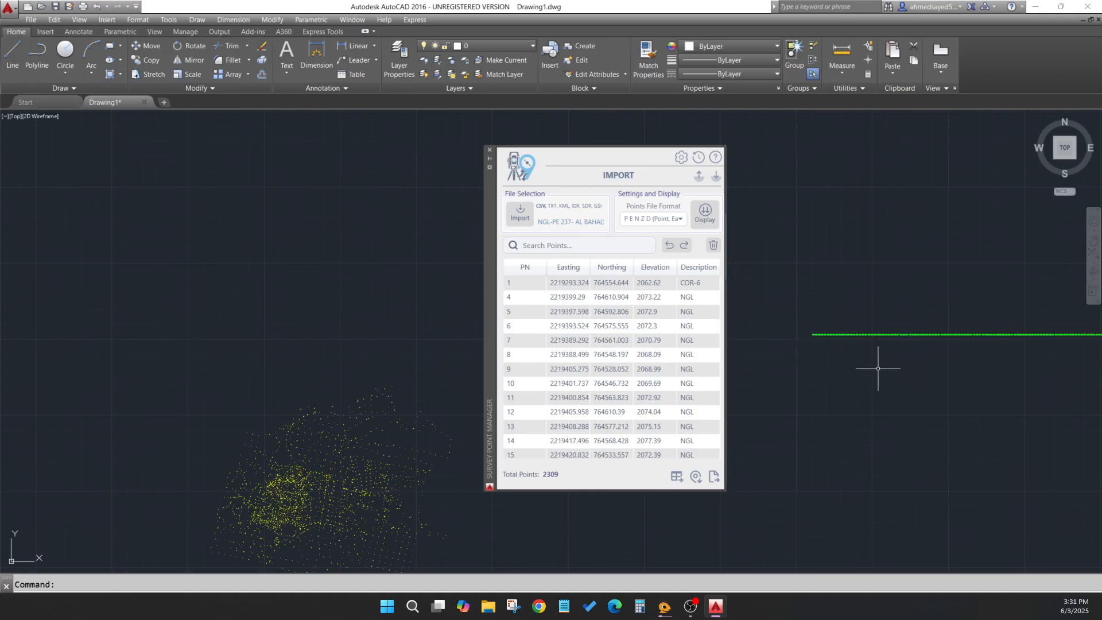
{"action": "scroll", "coordinate": [819, 347], "scroll_direction": "up", "scroll_amount": 5}
{"action": "scroll", "coordinate": [805, 282], "scroll_direction": "up", "scroll_amount": 5}
{"action": "middle_click_drag", "start_coordinate": [834, 292], "coordinate": [893, 291]}
{"action": "scroll", "coordinate": [893, 291], "scroll_direction": "up", "scroll_amount": 8}
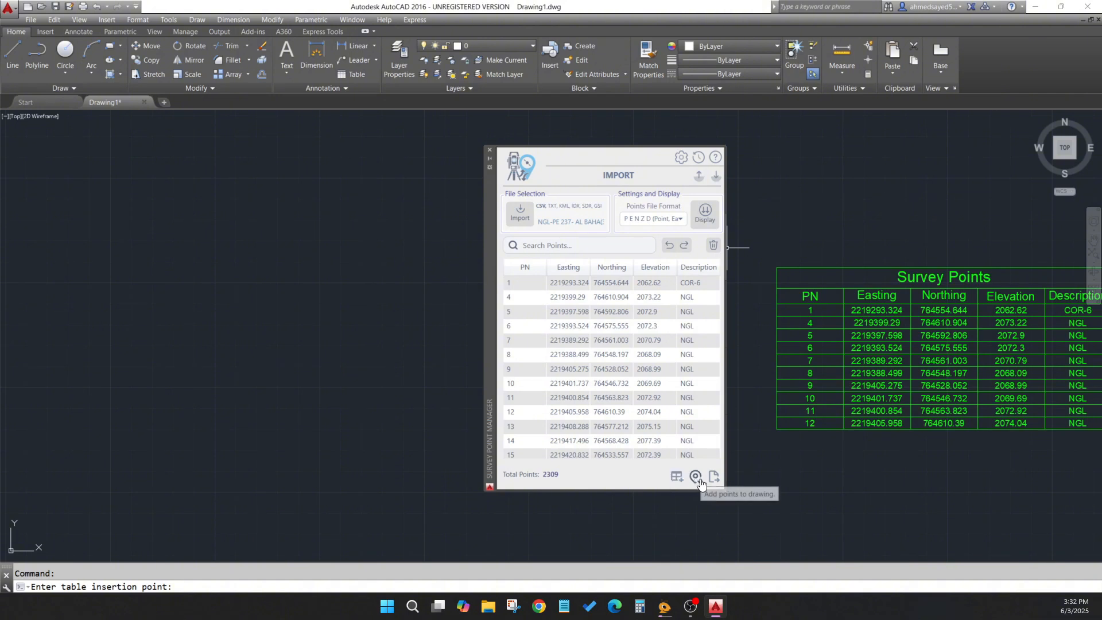
- Review the table options in the data settings, return to the import page and compare the inserted tables
{"action": "left_click", "coordinate": [681, 157]}
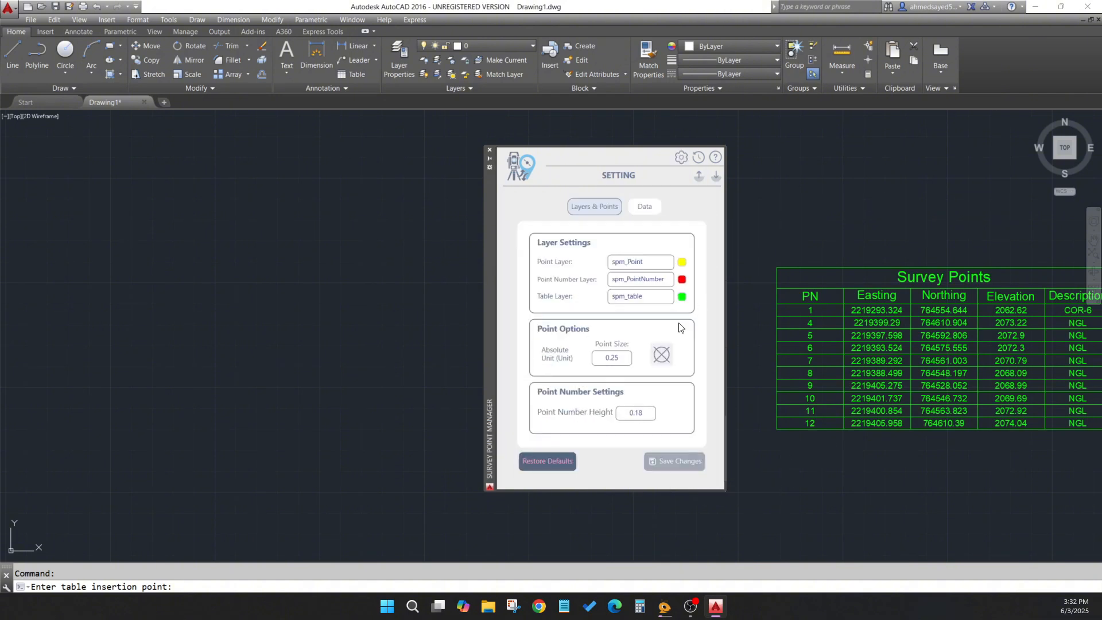
{"action": "left_click", "coordinate": [634, 214]}
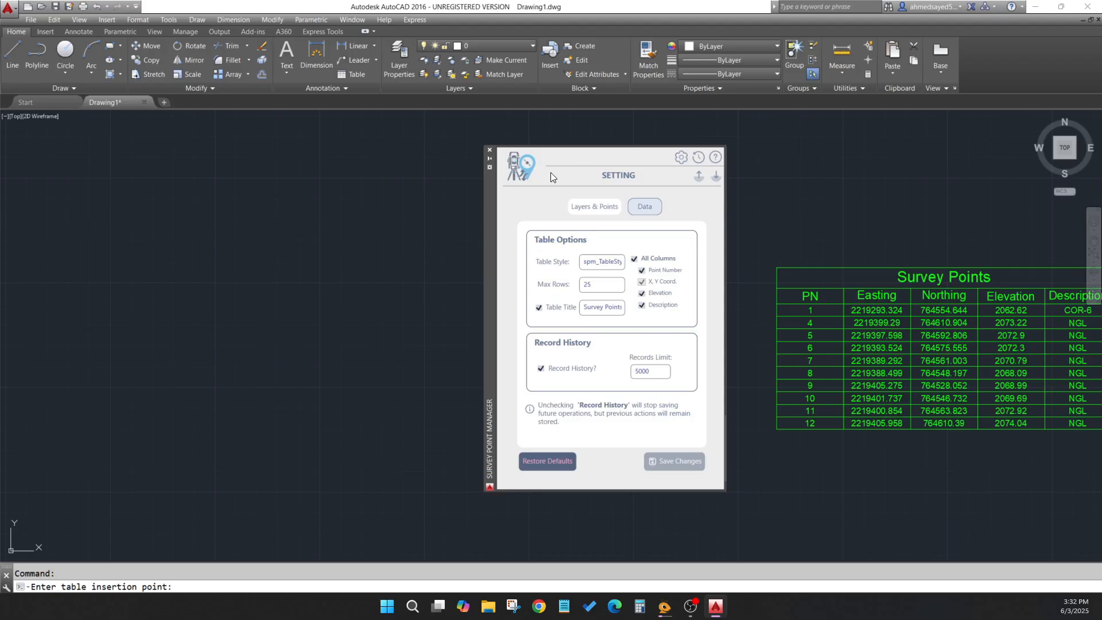
{"action": "left_click", "coordinate": [525, 167]}
{"action": "left_click", "coordinate": [548, 271]}
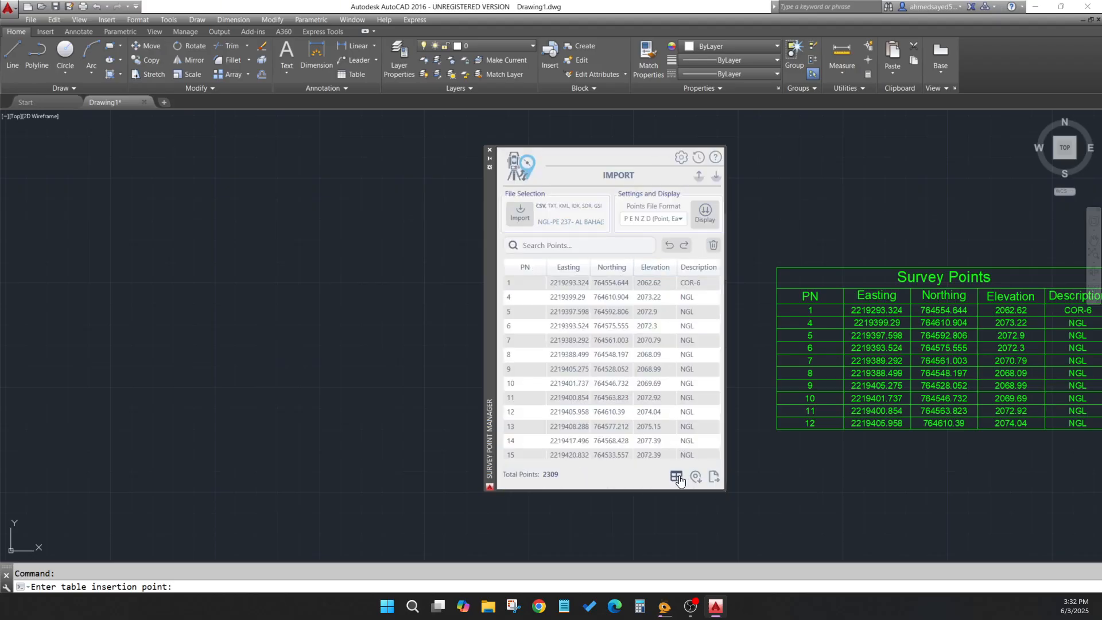
{"action": "scroll", "coordinate": [746, 292], "scroll_direction": "down", "scroll_amount": 4}
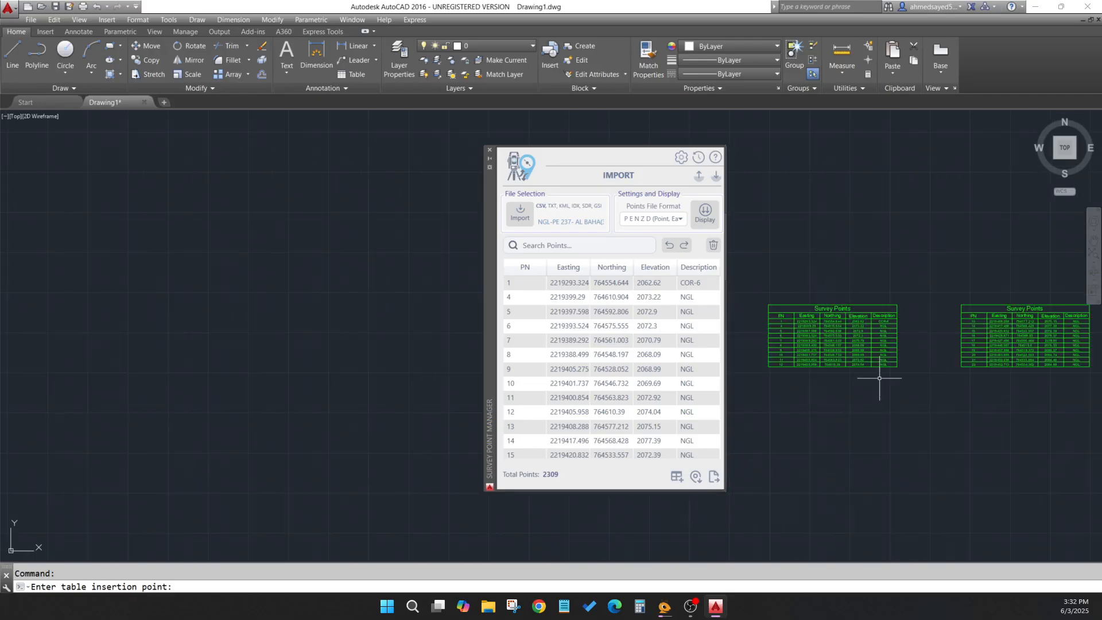
- Export the points as tab-delimited text with point numbers and X, Y order to Drawing1_Po_Exp_2025-06-03.txt on the Desktop
{"action": "left_click", "coordinate": [714, 477]}
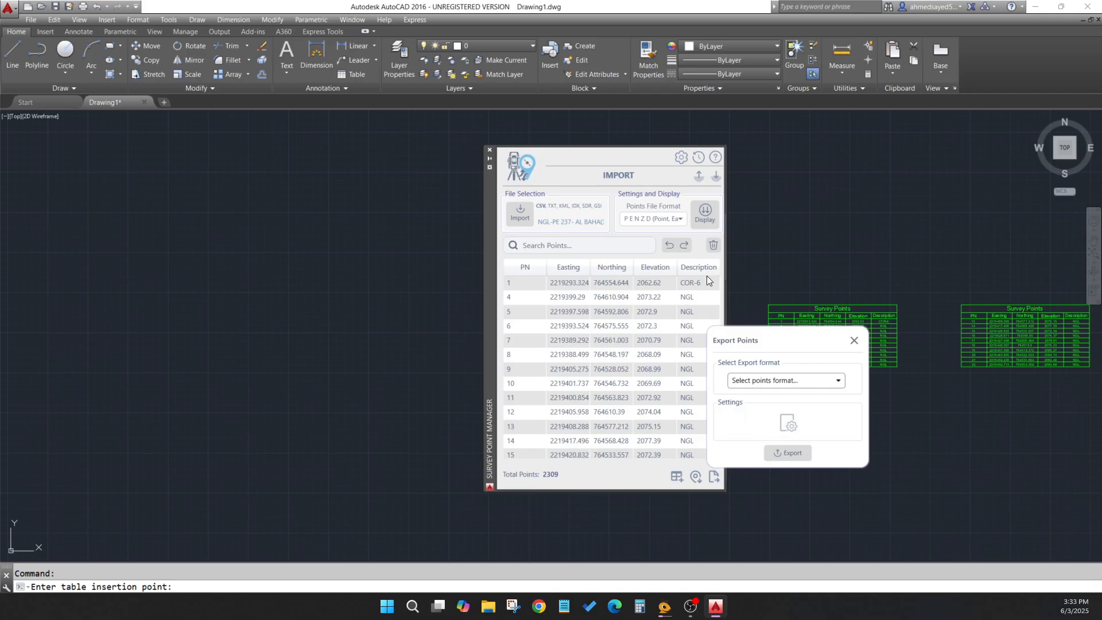
{"action": "left_click", "coordinate": [791, 382]}
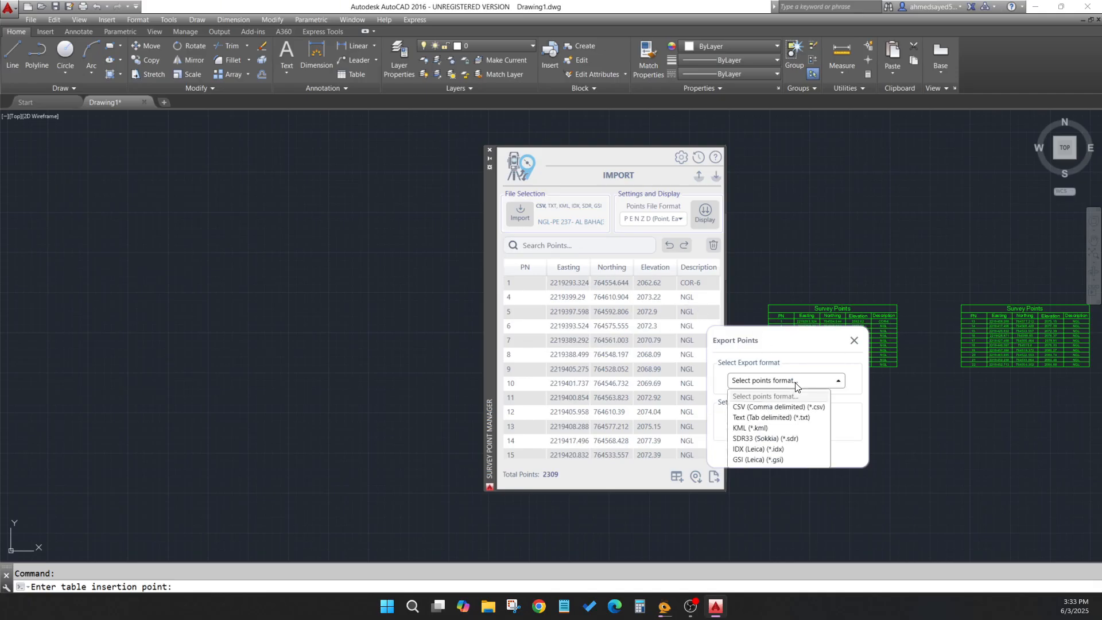
{"action": "left_click", "coordinate": [766, 417]}
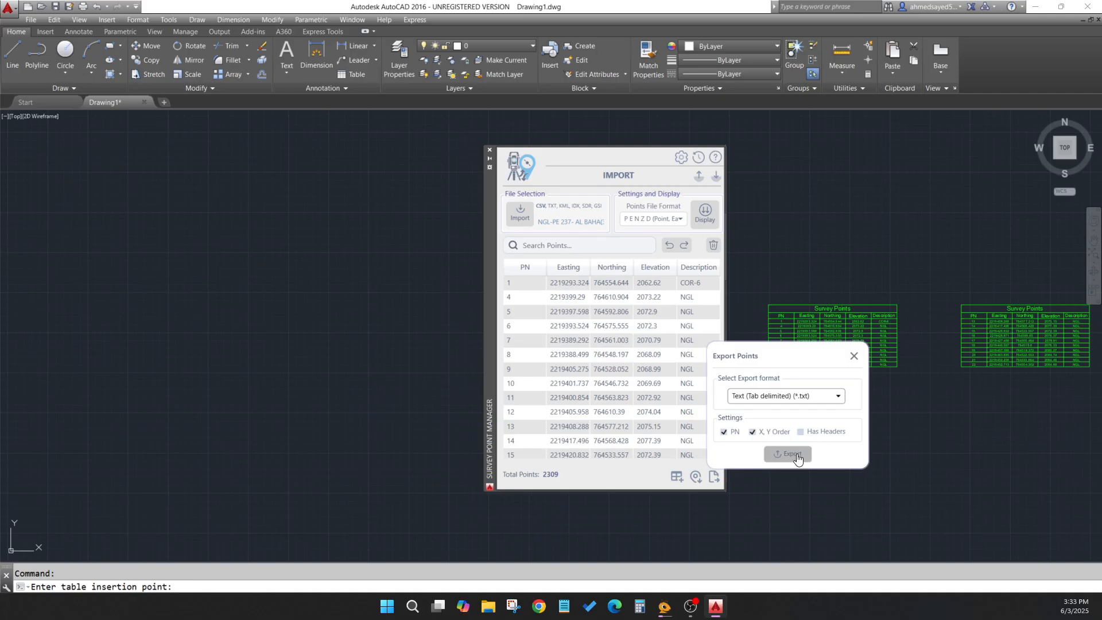
{"action": "left_click", "coordinate": [789, 454]}
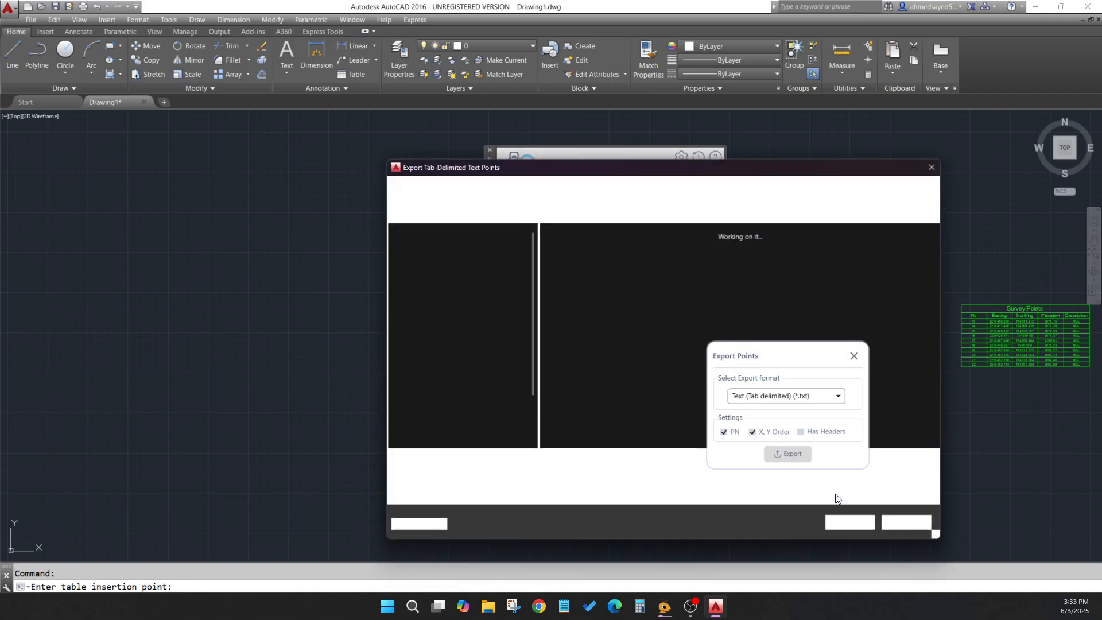
{"action": "left_click", "coordinate": [419, 294]}
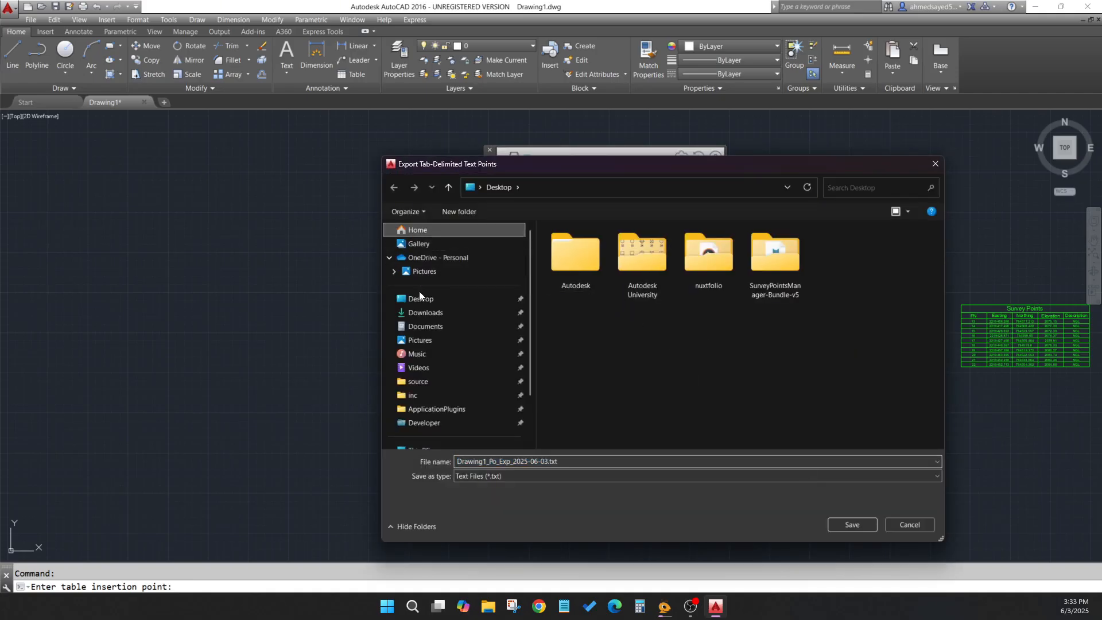
{"action": "left_click", "coordinate": [853, 524]}
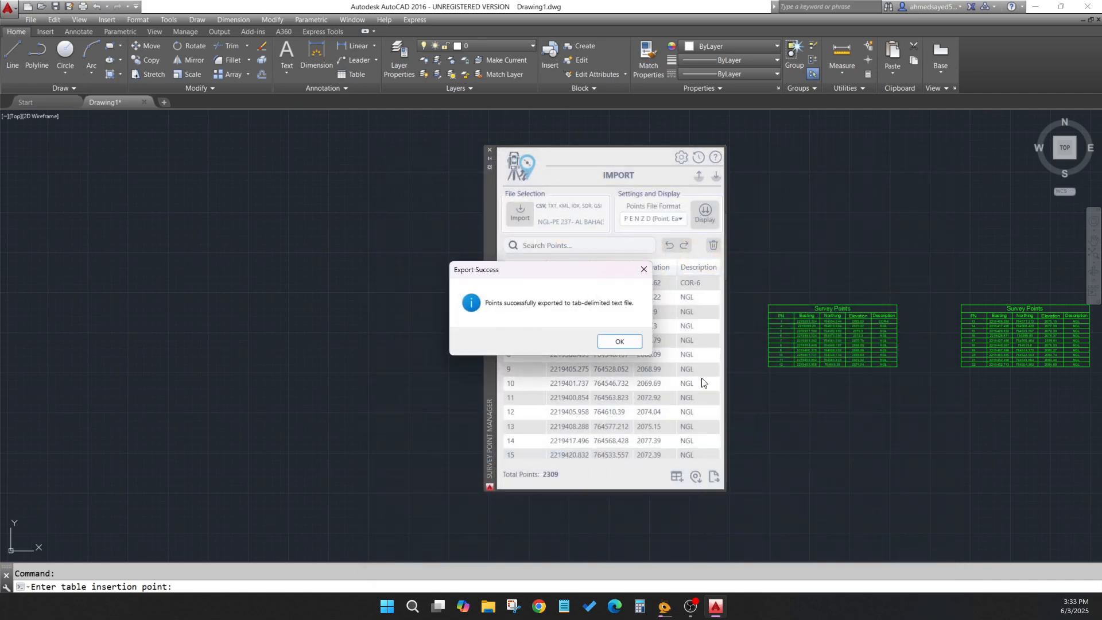
{"action": "left_click", "coordinate": [620, 341]}
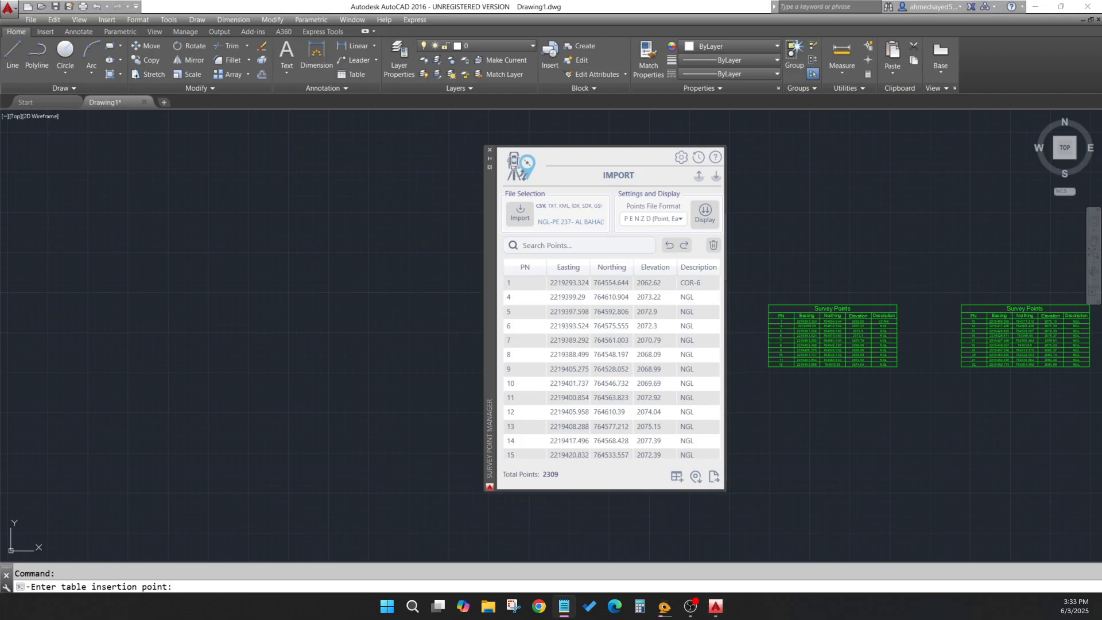
- Examine the exported points in Drawing1_Po_Exp_2025-06-03.txt and close the file
{"action": "scroll", "coordinate": [444, 218], "scroll_direction": "down", "scroll_amount": 9}
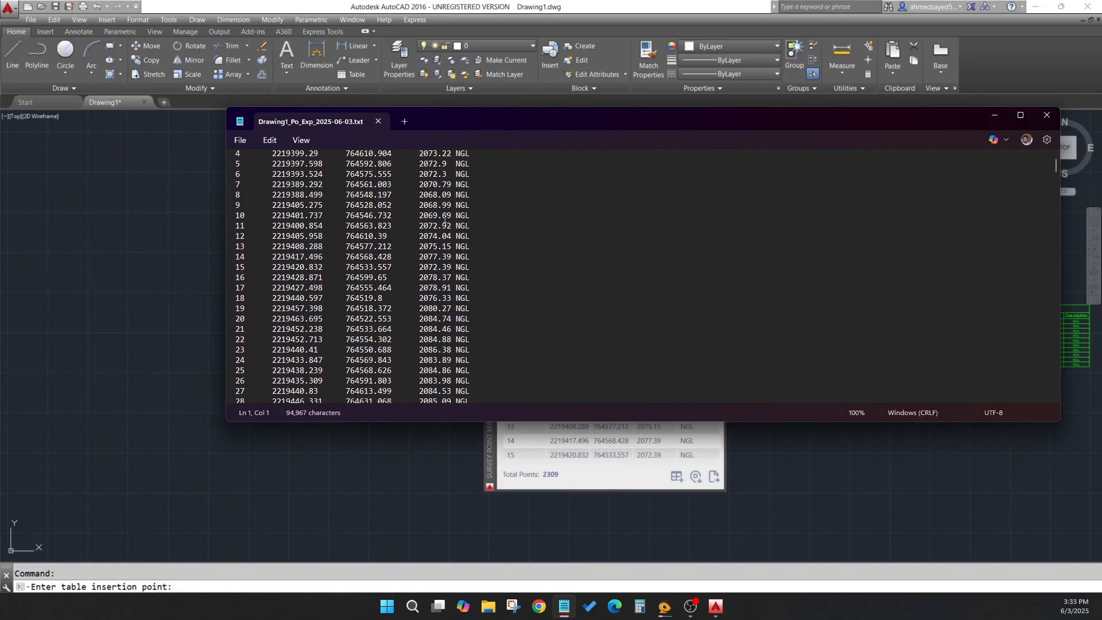
{"action": "scroll", "coordinate": [445, 219], "scroll_direction": "down", "scroll_amount": 20}
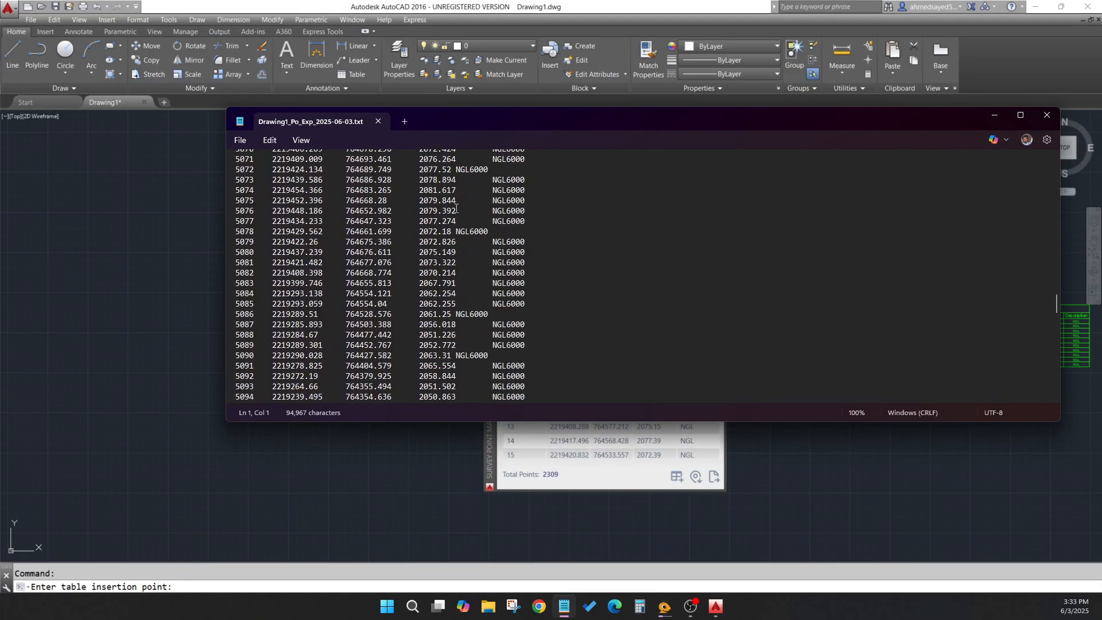
{"action": "scroll", "coordinate": [457, 208], "scroll_direction": "up", "scroll_amount": 20}
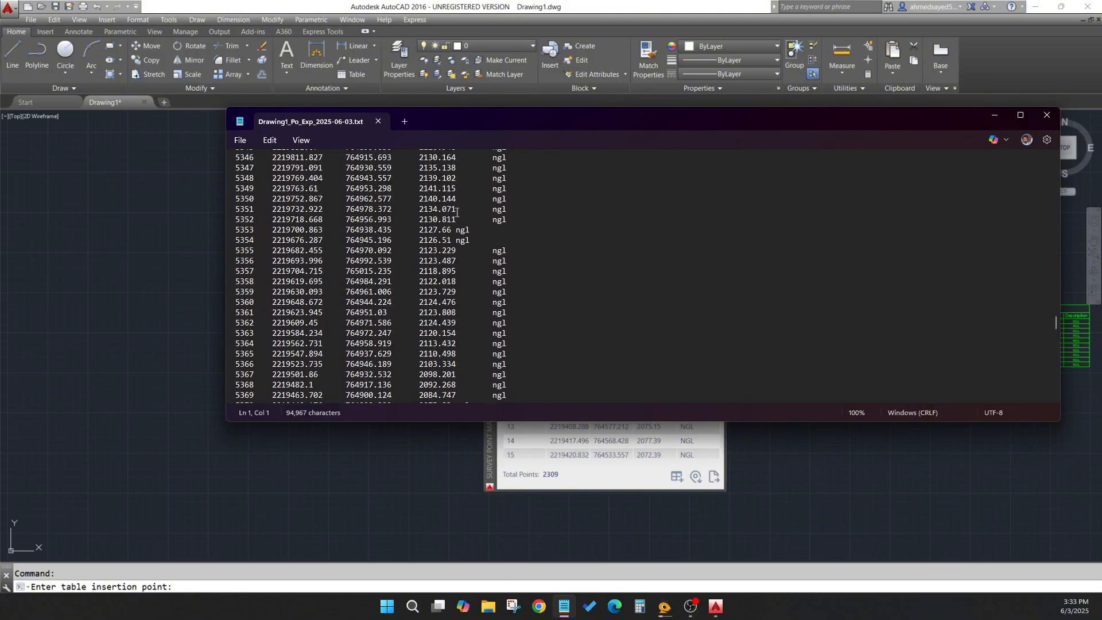
{"action": "scroll", "coordinate": [469, 202], "scroll_direction": "up", "scroll_amount": 20}
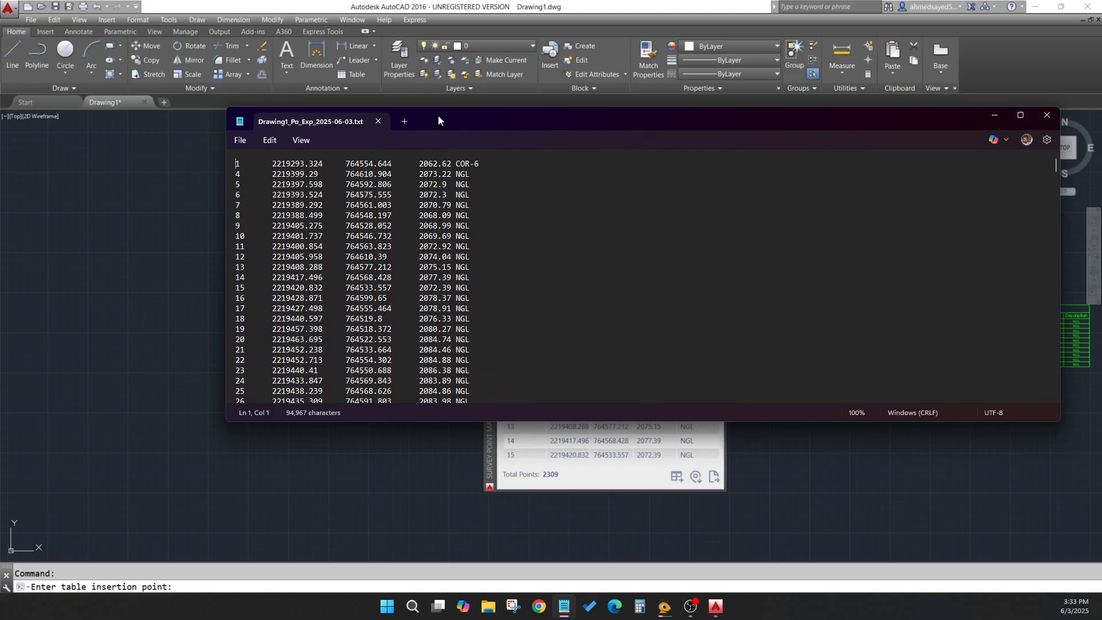
{"action": "left_click", "coordinate": [378, 121]}
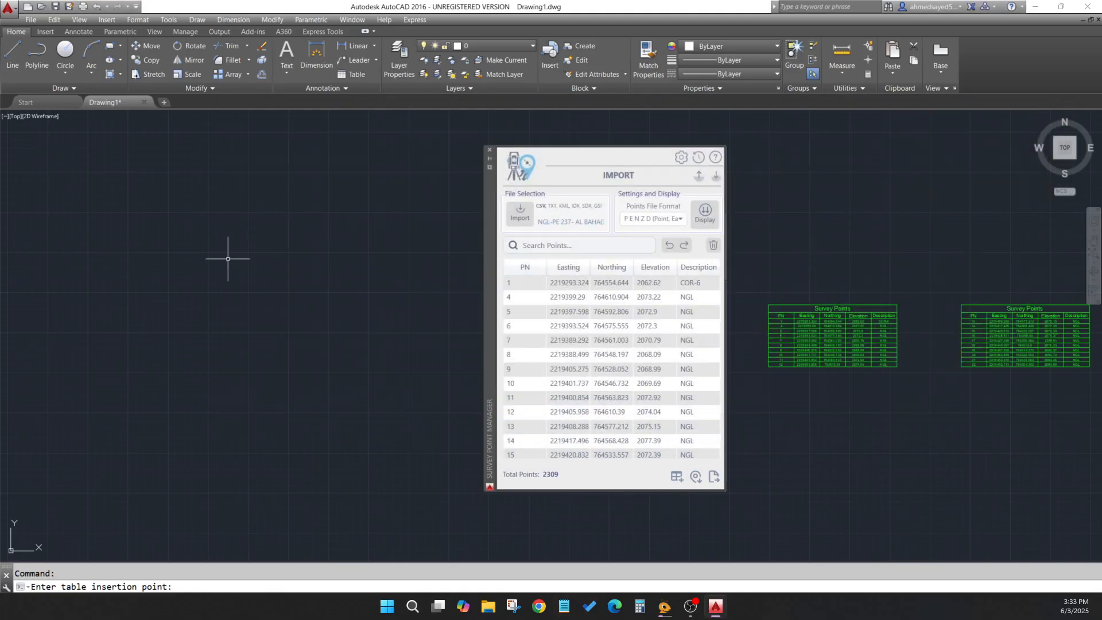
- Set the points file format to P E N (Point, East, North) and reload the point table
{"action": "left_click", "coordinate": [657, 220]}
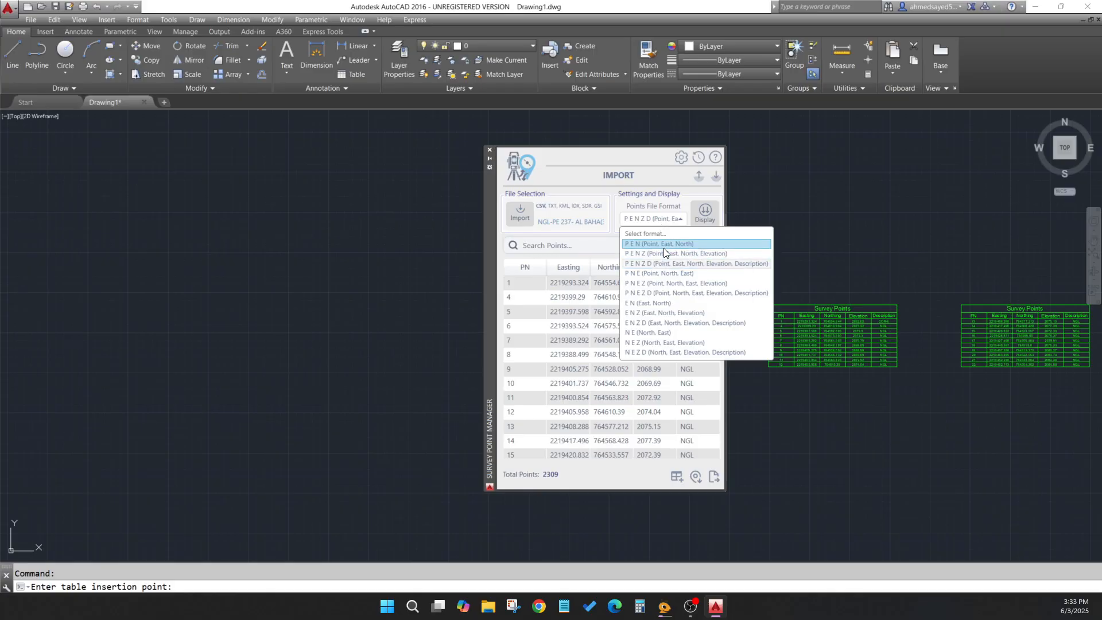
{"action": "left_click", "coordinate": [664, 247]}
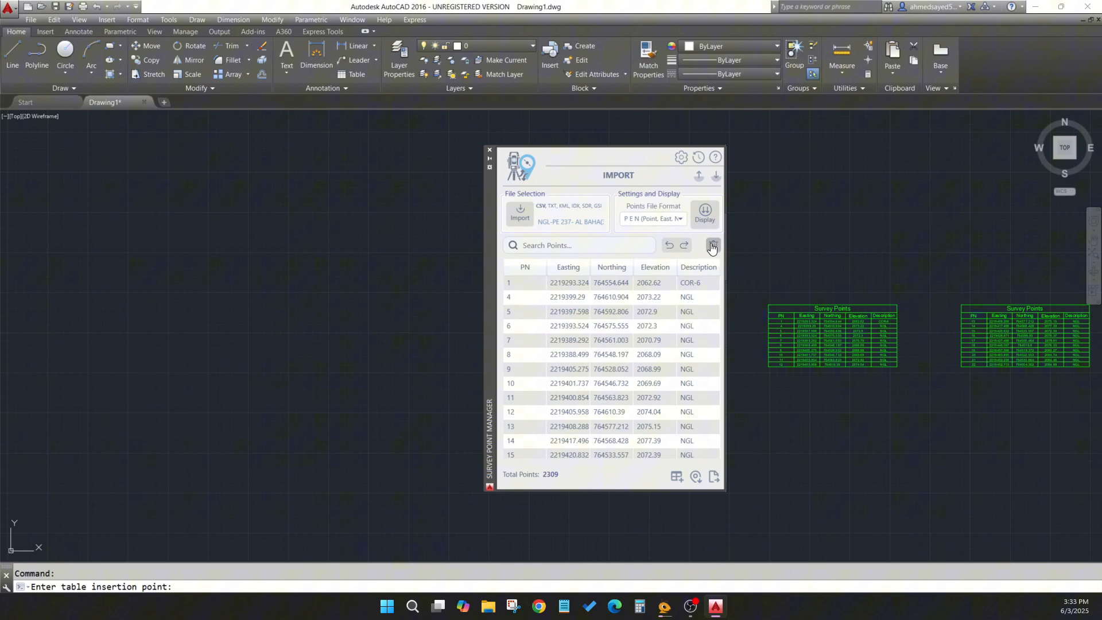
{"action": "left_click", "coordinate": [702, 213]}
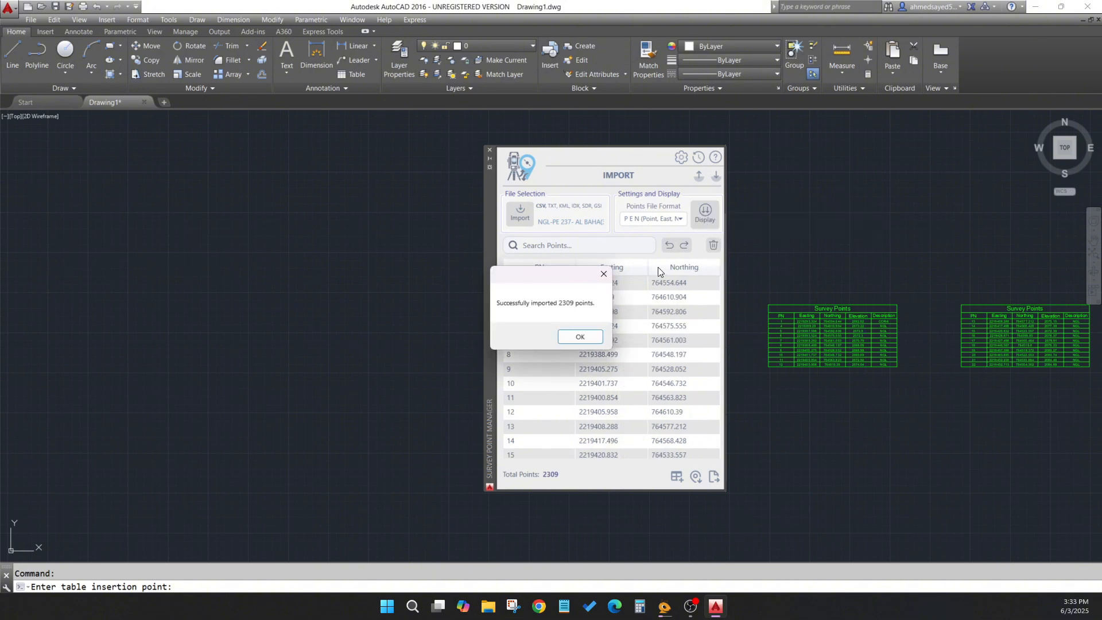
{"action": "left_click", "coordinate": [587, 336]}
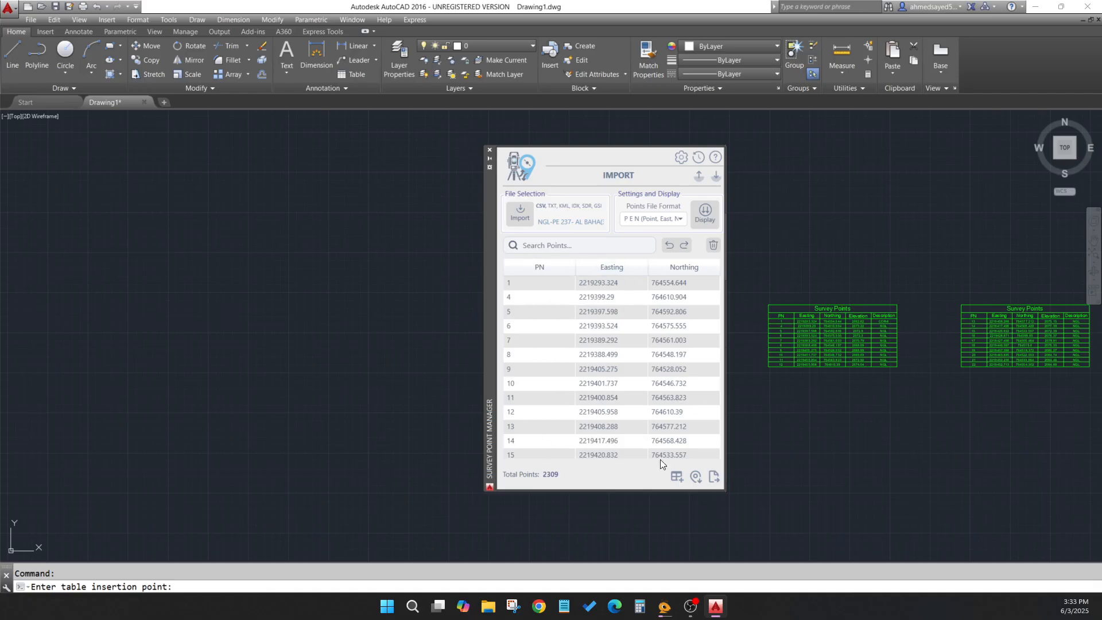
- Insert the P E N point tables below the existing Survey Points tables and compare their columns
{"action": "left_click", "coordinate": [677, 476]}
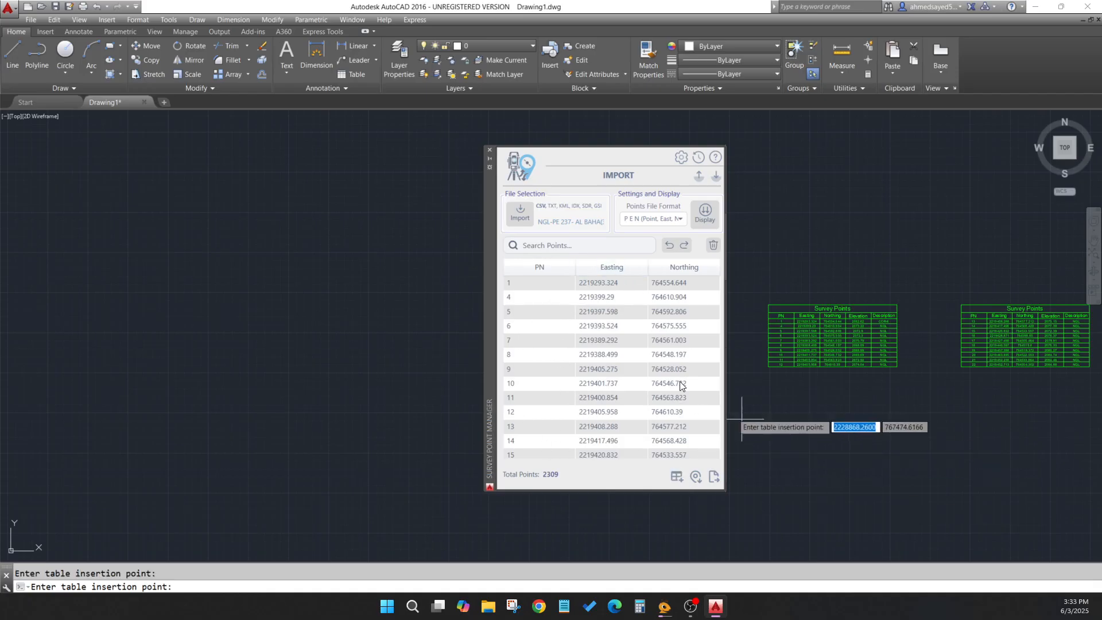
{"action": "scroll", "coordinate": [401, 402], "scroll_direction": "down", "scroll_amount": 6}
{"action": "scroll", "coordinate": [932, 371], "scroll_direction": "down", "scroll_amount": 3}
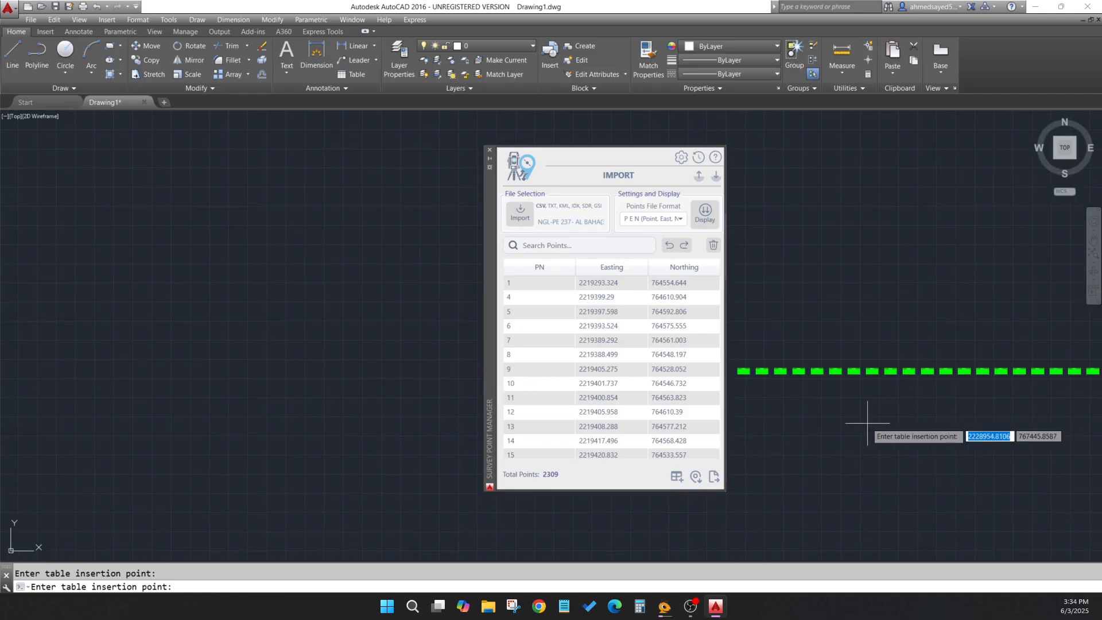
{"action": "scroll", "coordinate": [868, 423], "scroll_direction": "up", "scroll_amount": 1}
{"action": "middle_click_drag", "start_coordinate": [868, 422], "coordinate": [1015, 382]}
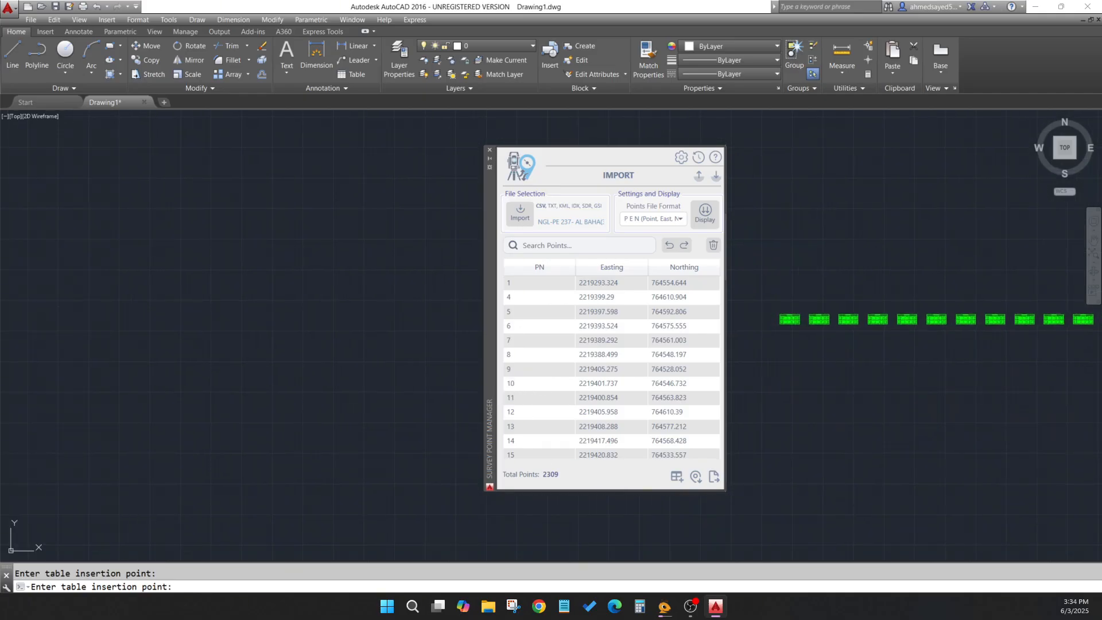
{"action": "scroll", "coordinate": [794, 370], "scroll_direction": "up", "scroll_amount": 5}
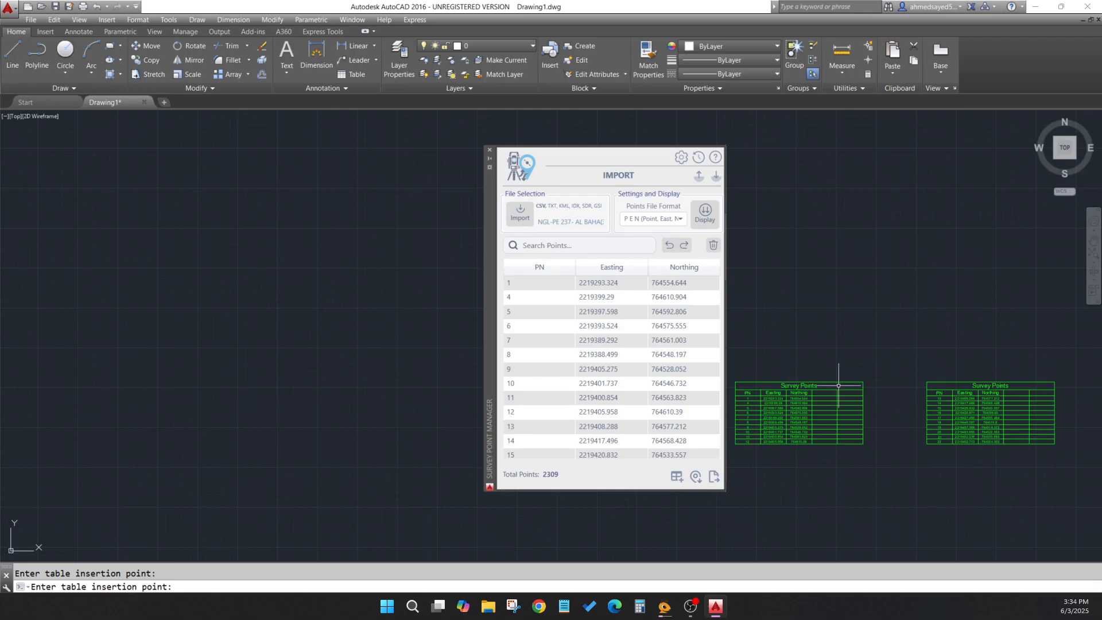
{"action": "scroll", "coordinate": [839, 386], "scroll_direction": "up", "scroll_amount": 2}
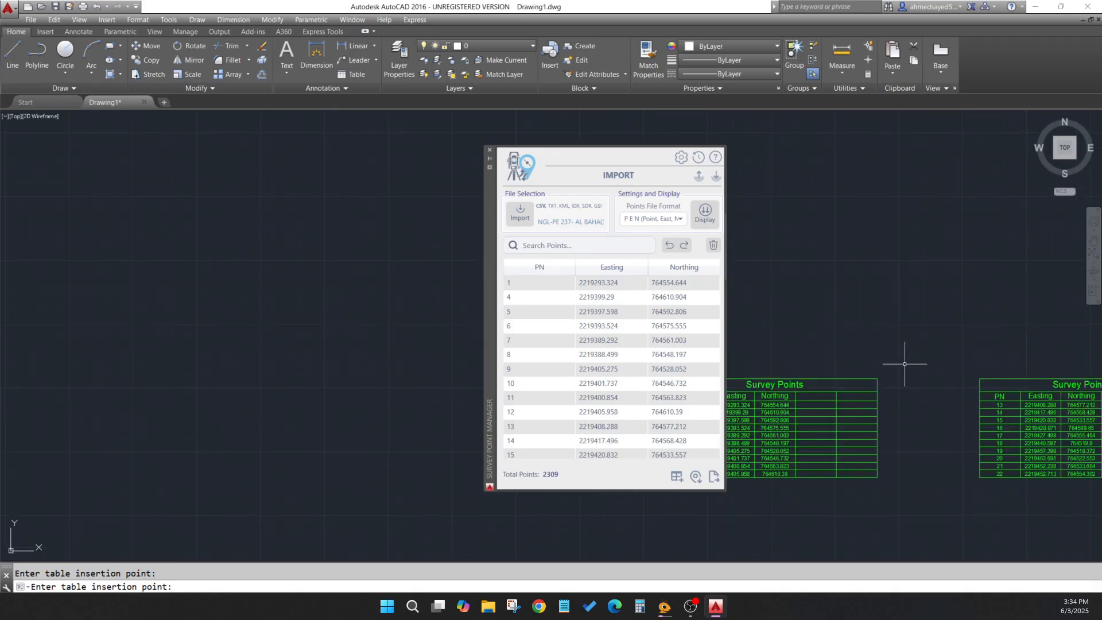
{"action": "scroll", "coordinate": [904, 363], "scroll_direction": "down", "scroll_amount": 3}
- Review the table options and the layer and point settings, and return to the import page
{"action": "left_click", "coordinate": [681, 157]}
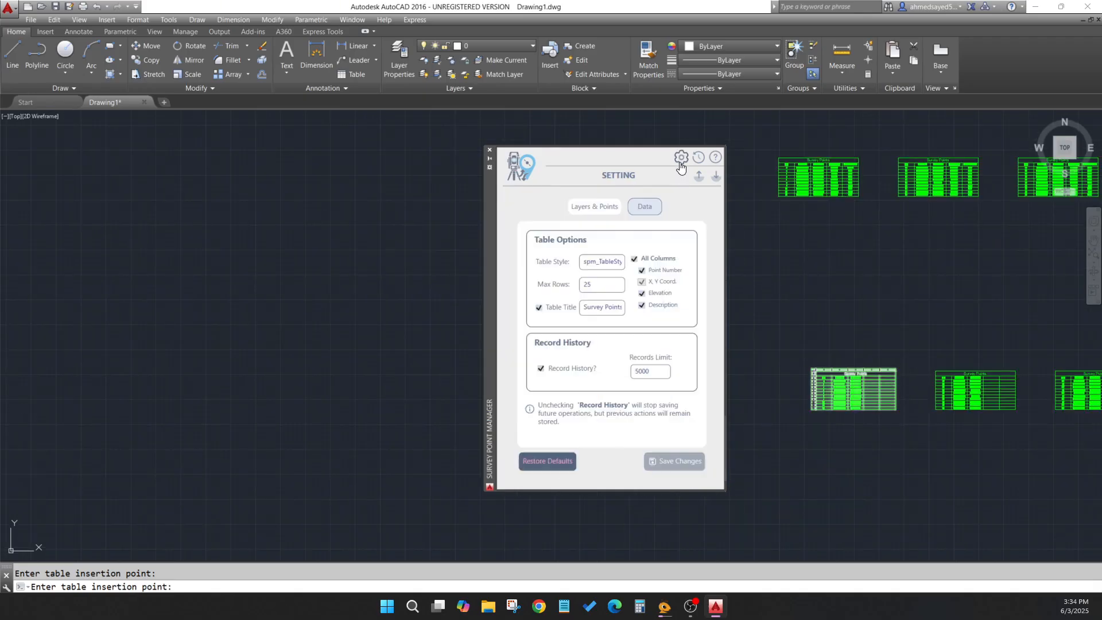
{"action": "left_click", "coordinate": [601, 207]}
{"action": "left_click", "coordinate": [644, 207]}
{"action": "left_click_drag", "start_coordinate": [601, 282], "coordinate": [573, 287]}
{"action": "left_click", "coordinate": [618, 210]}
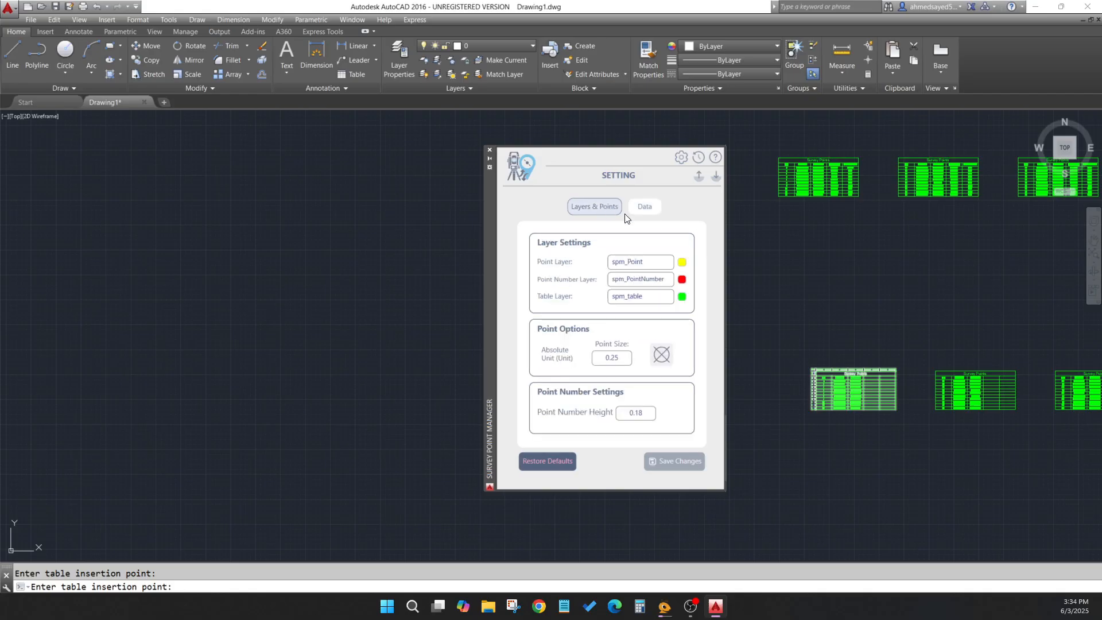
{"action": "left_click", "coordinate": [715, 178]}
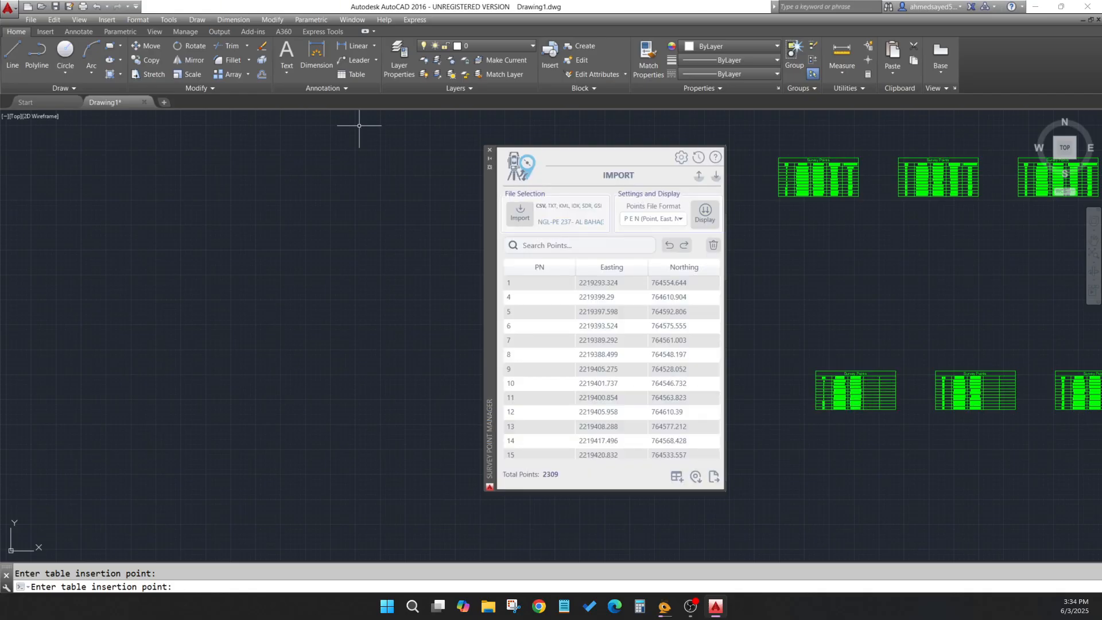
- Check spm_TableStyle in the Insert Table dialog without inserting a table, and view the drawing's layer list
{"action": "left_click", "coordinate": [354, 75]}
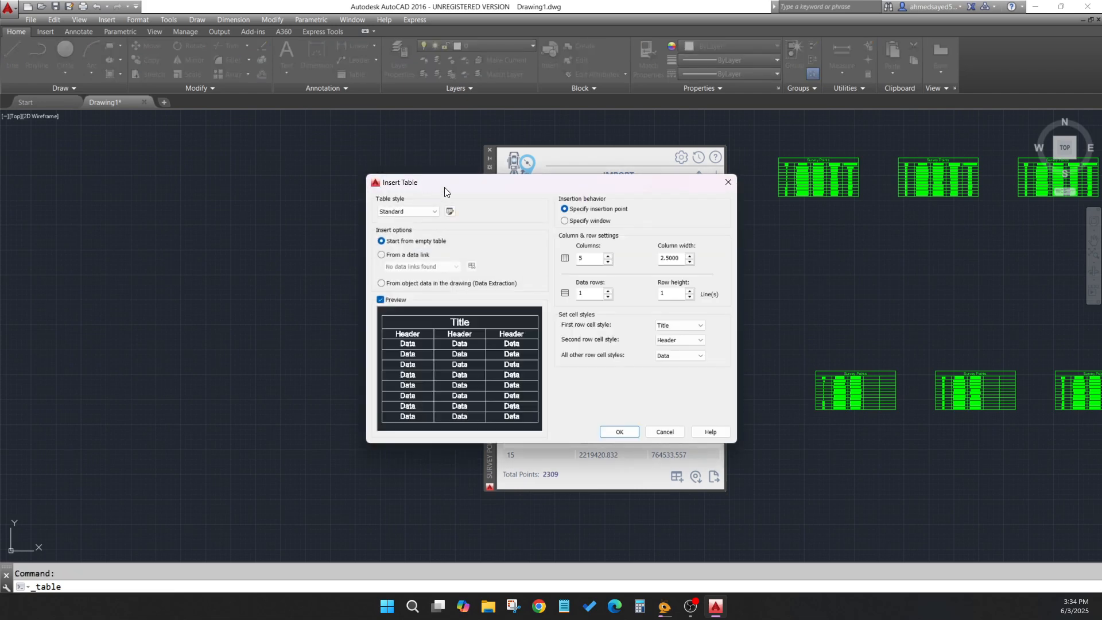
{"action": "left_click_drag", "start_coordinate": [444, 187], "coordinate": [357, 150]}
{"action": "left_click", "coordinate": [336, 175]}
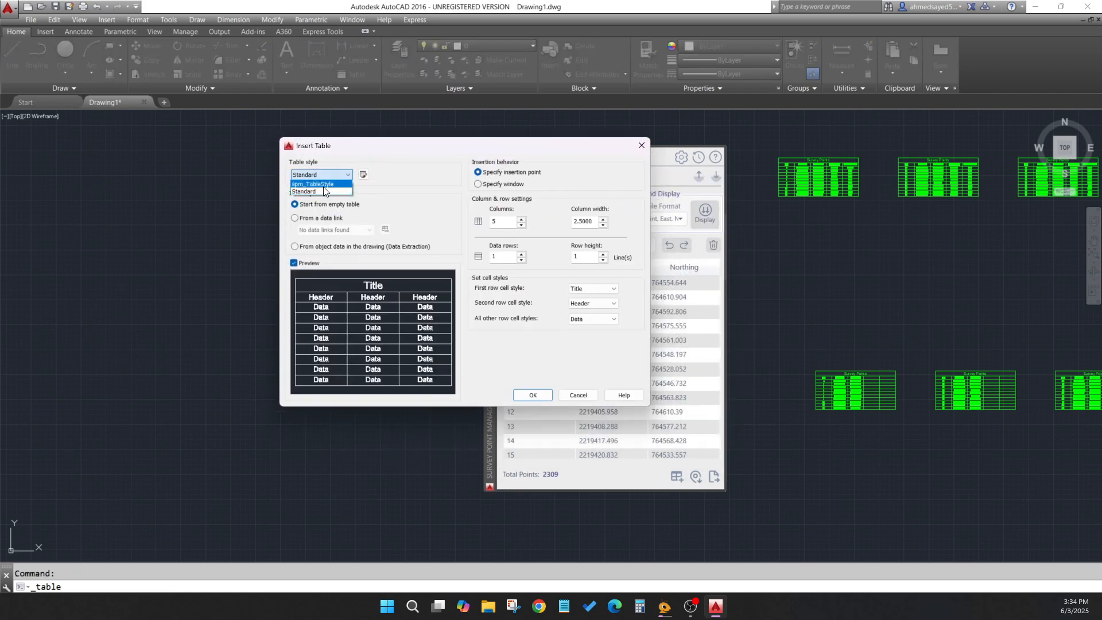
{"action": "left_click", "coordinate": [319, 184]}
{"action": "left_click", "coordinate": [321, 175]}
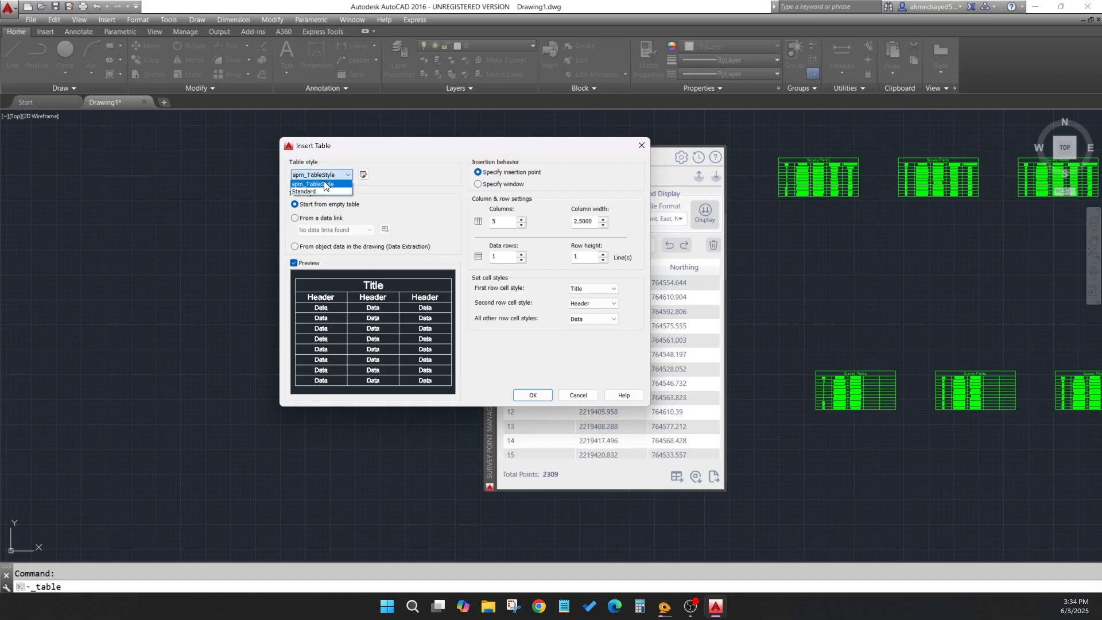
{"action": "left_click", "coordinate": [949, 360]}
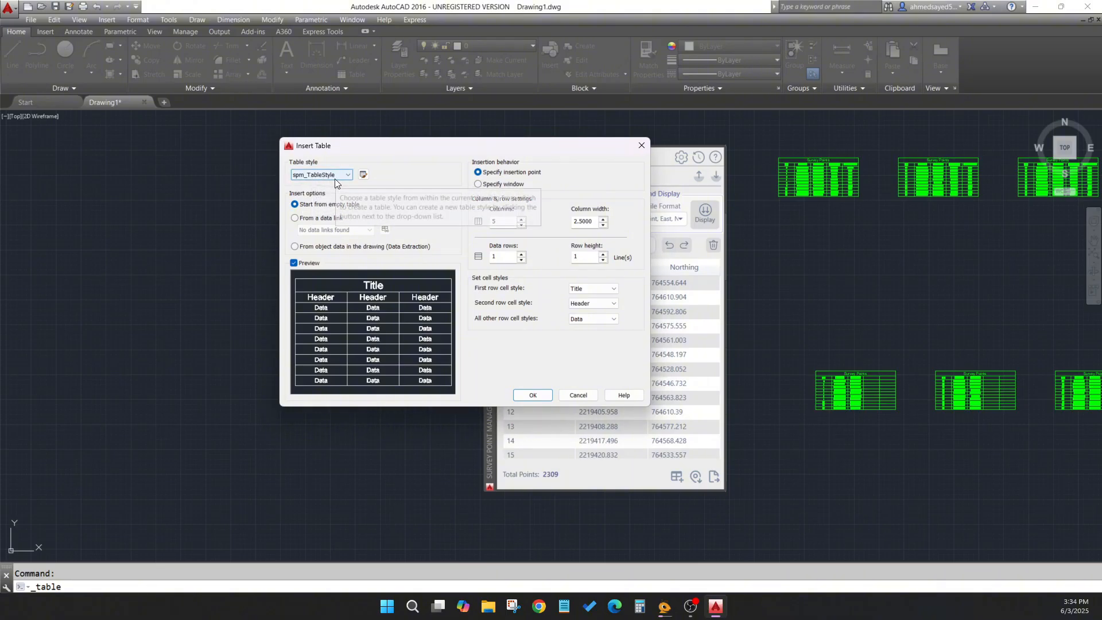
{"action": "left_click", "coordinate": [579, 396]}
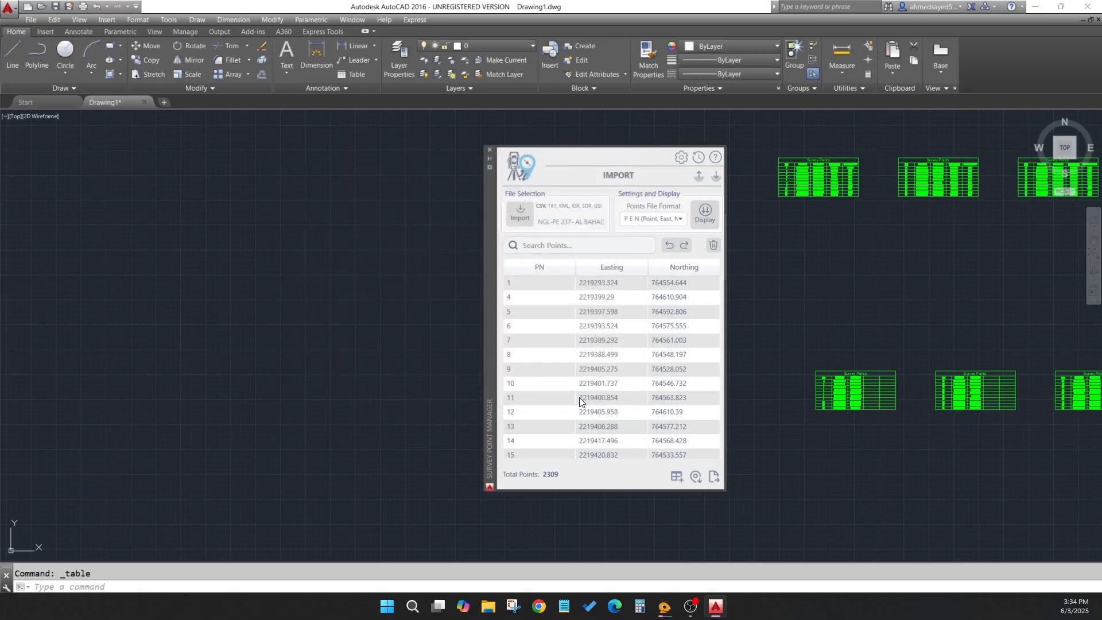
{"action": "left_click", "coordinate": [497, 48]}
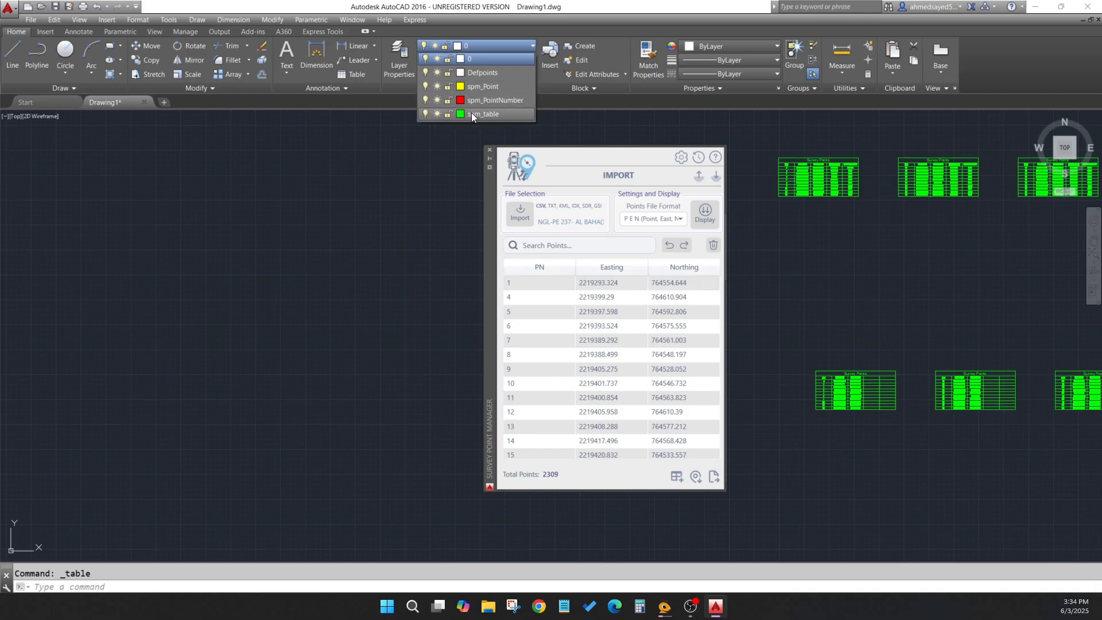
{"action": "left_click", "coordinate": [488, 206]}
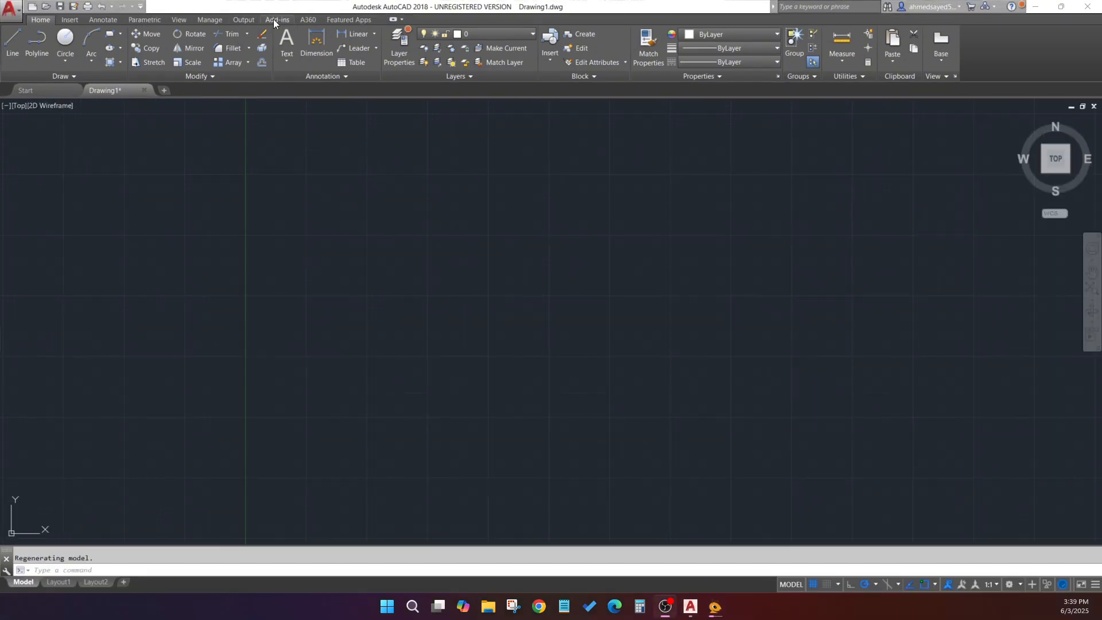
- Open Survey Point Manager in AutoCAD 2018, place its palette beside the drawing objects and show the export page
{"action": "left_click", "coordinate": [277, 19]}
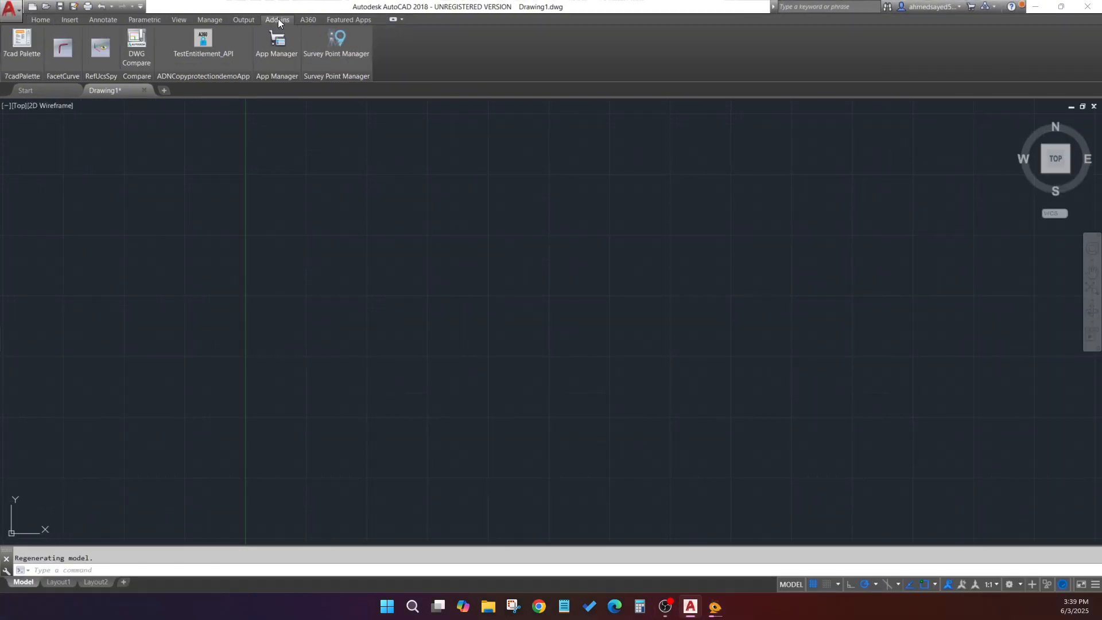
{"action": "left_click", "coordinate": [351, 57]}
{"action": "left_click_drag", "start_coordinate": [557, 249], "coordinate": [81, 233]}
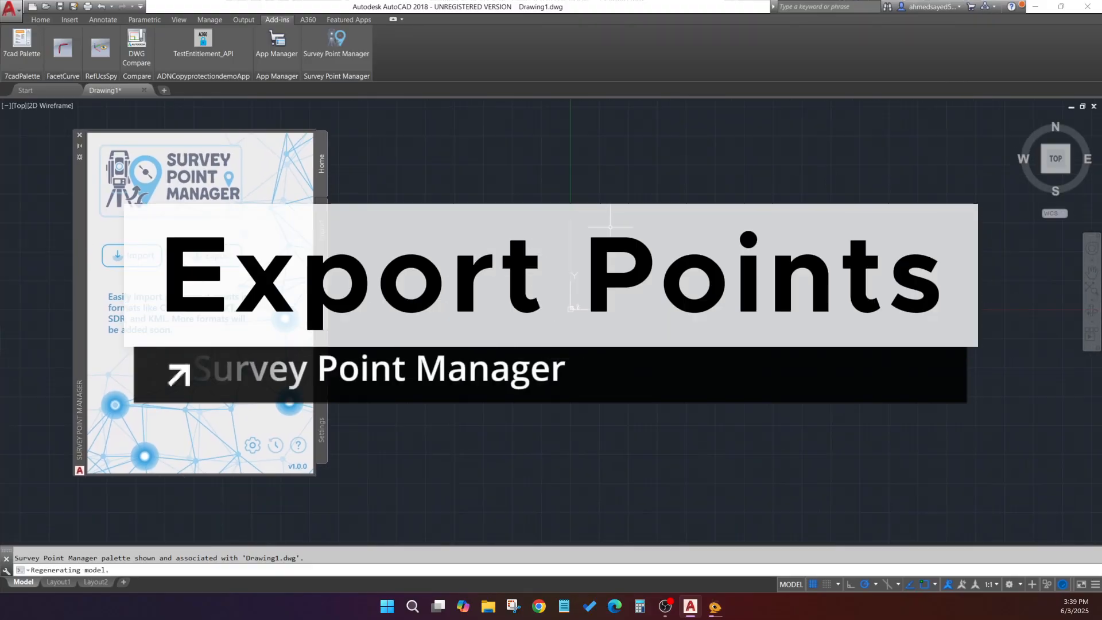
{"action": "scroll", "coordinate": [461, 362], "scroll_direction": "up", "scroll_amount": 4}
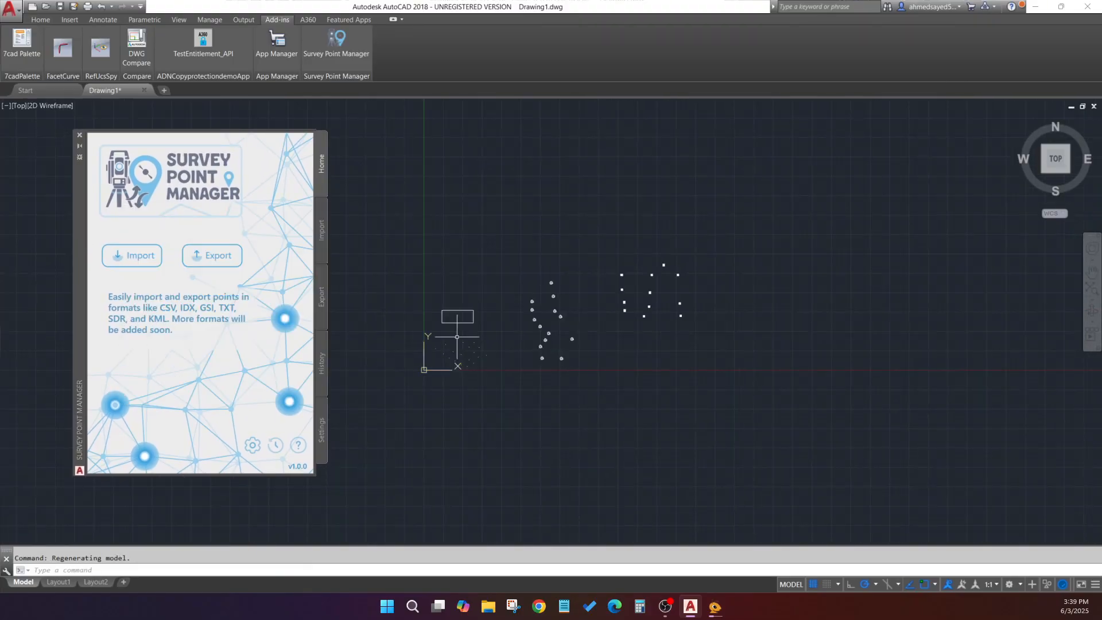
{"action": "scroll", "coordinate": [440, 303], "scroll_direction": "up", "scroll_amount": 4}
{"action": "scroll", "coordinate": [466, 351], "scroll_direction": "up", "scroll_amount": 4}
{"action": "left_click", "coordinate": [223, 262]}
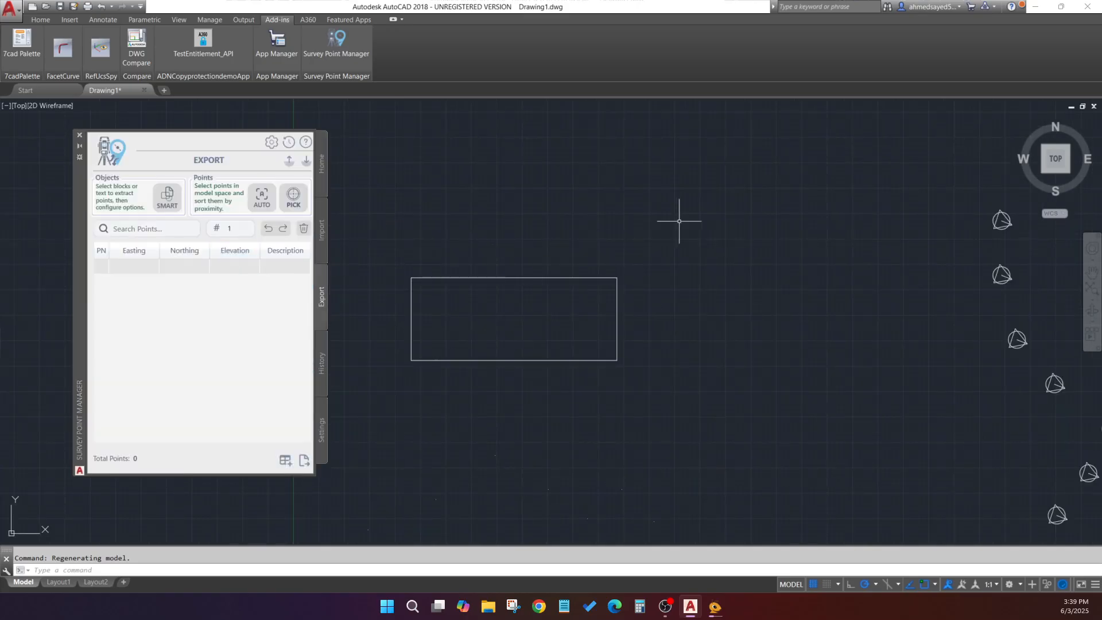
- Start picking export points manually and check the spm_Point and spm_PointNumber layers
{"action": "scroll", "coordinate": [757, 263], "scroll_direction": "down", "scroll_amount": 2}
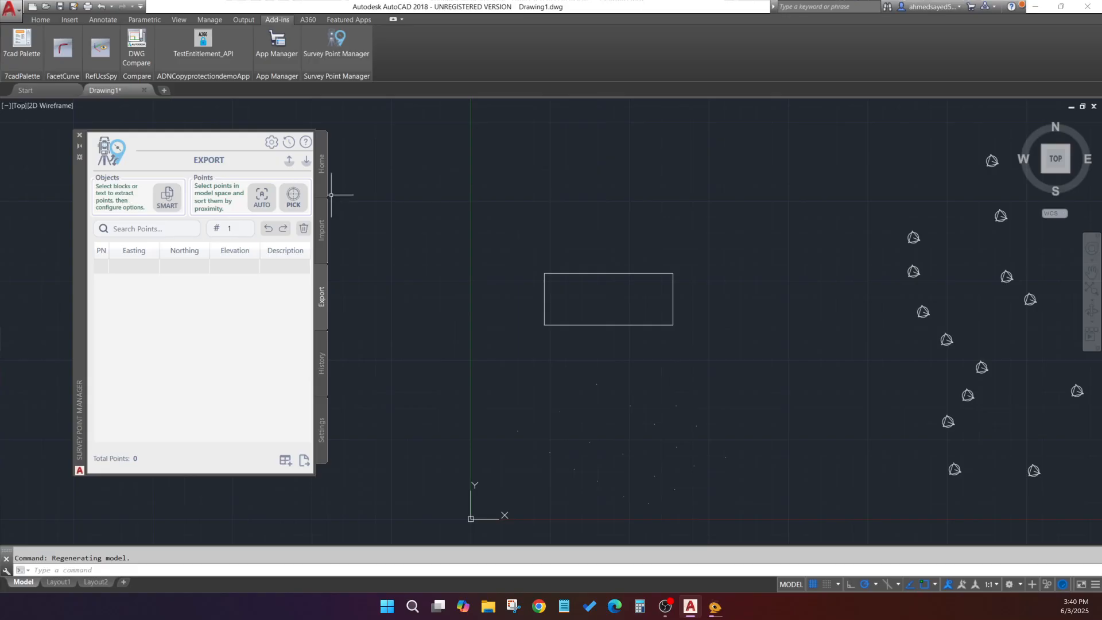
{"action": "left_click", "coordinate": [296, 204]}
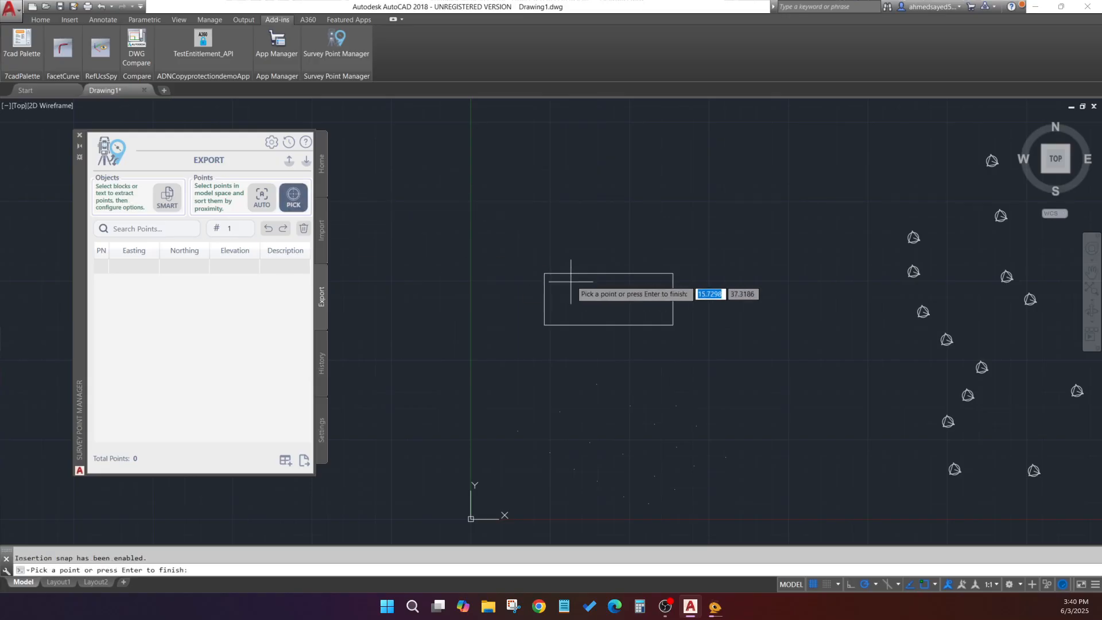
{"action": "scroll", "coordinate": [549, 261], "scroll_direction": "up", "scroll_amount": 4}
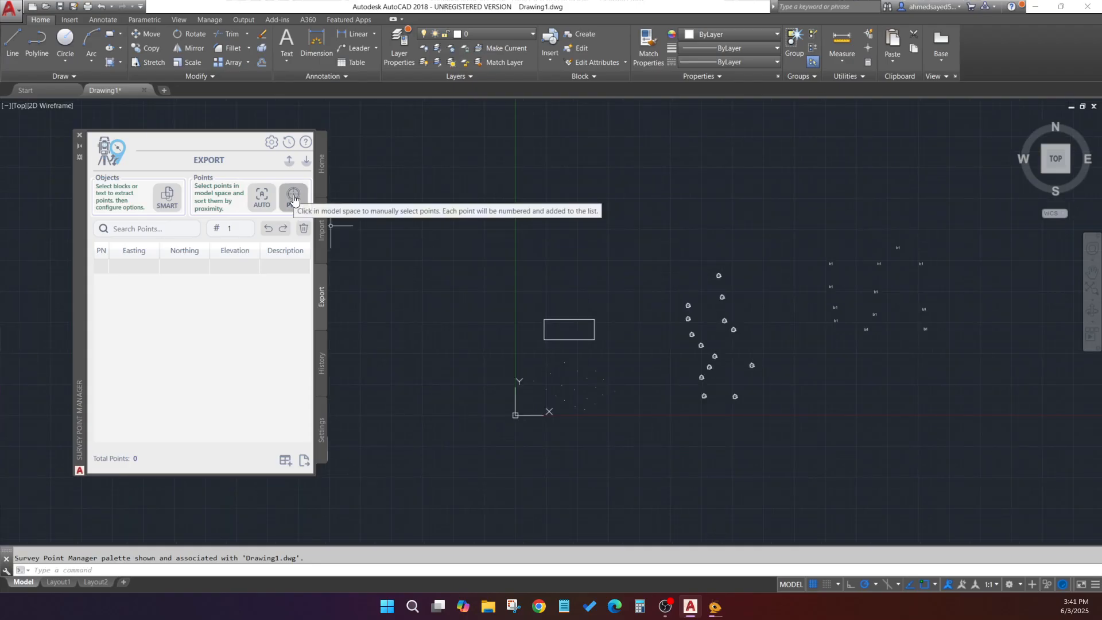
{"action": "left_click", "coordinate": [293, 197]}
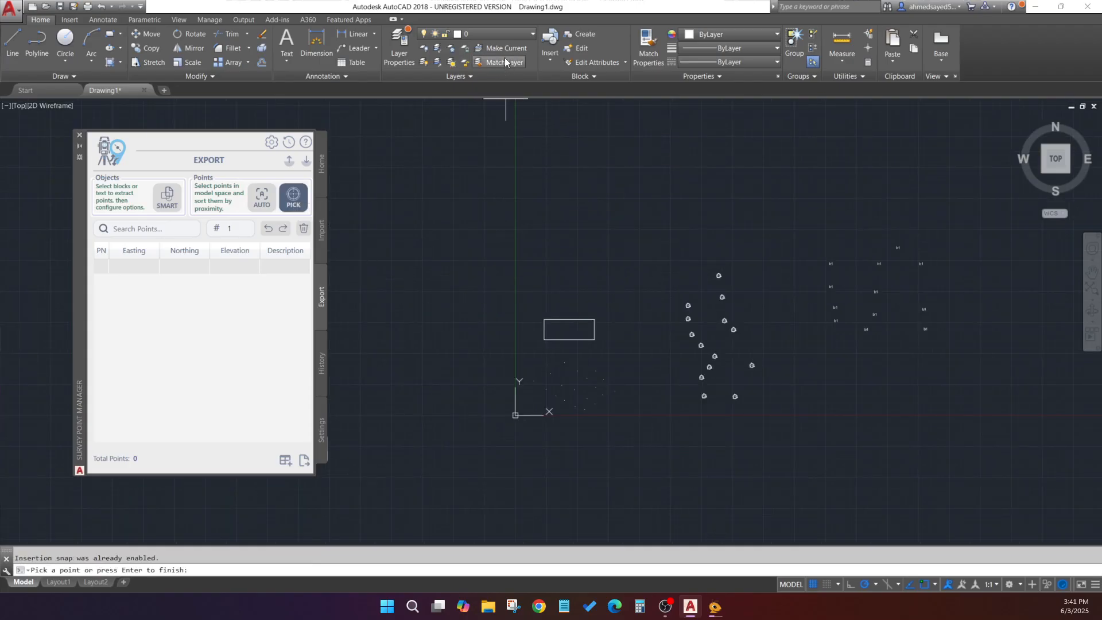
{"action": "left_click", "coordinate": [503, 35]}
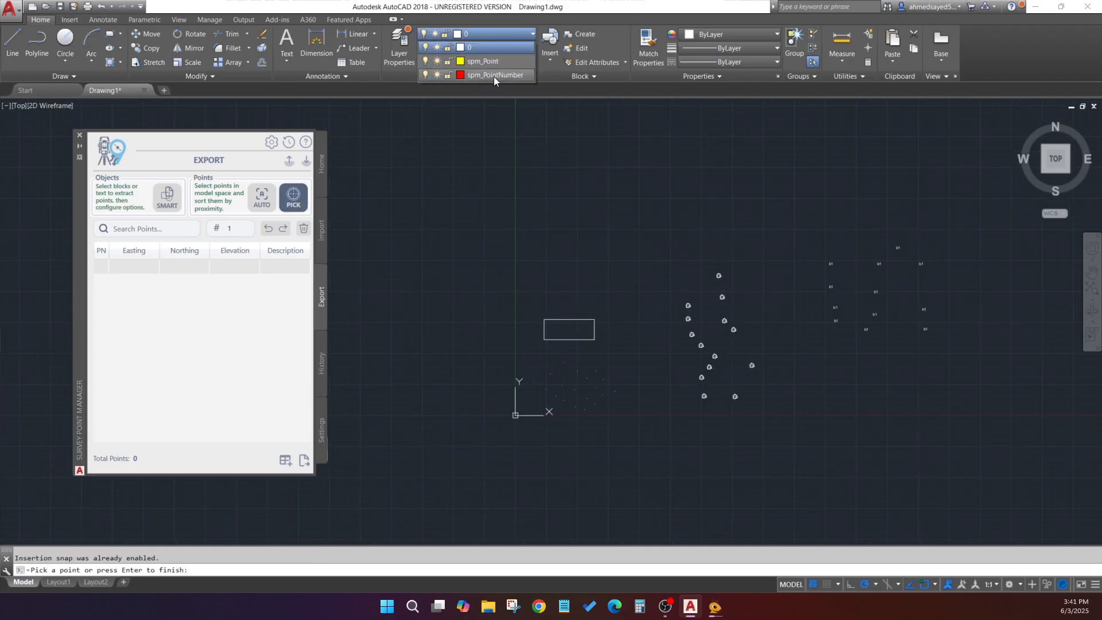
{"action": "left_click", "coordinate": [505, 35]}
- Pick the rectangle's four corners as export points 1 to 4, clockwise from the upper-right corner
{"action": "scroll", "coordinate": [574, 323], "scroll_direction": "up", "scroll_amount": 8}
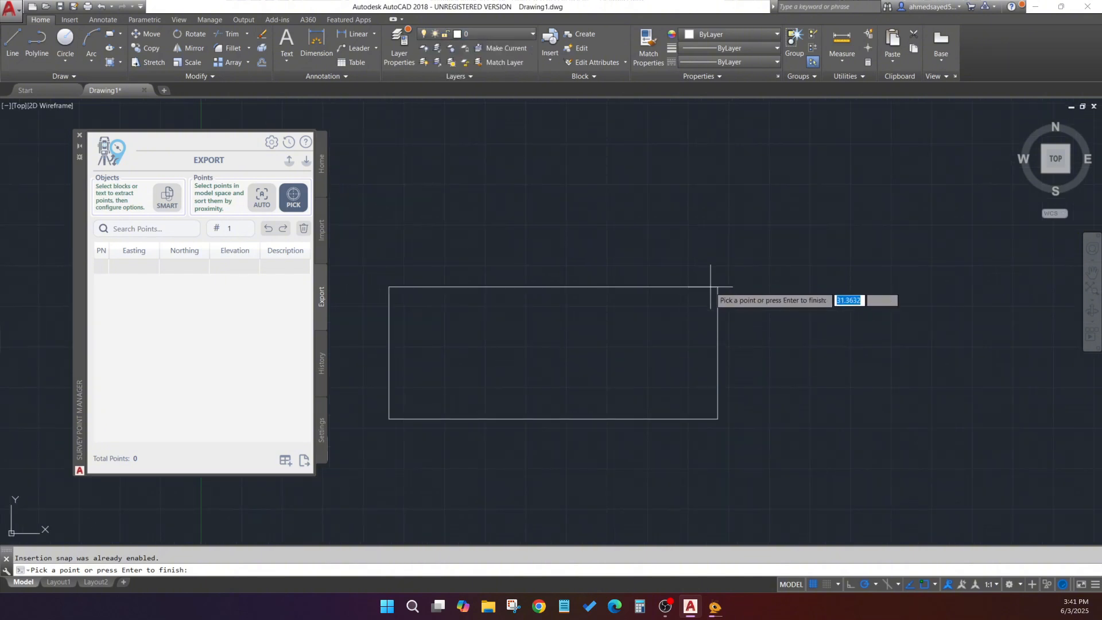
{"action": "left_click", "coordinate": [718, 287]}
{"action": "scroll", "coordinate": [706, 290], "scroll_direction": "up", "scroll_amount": 8}
{"action": "scroll", "coordinate": [724, 333], "scroll_direction": "up", "scroll_amount": 2}
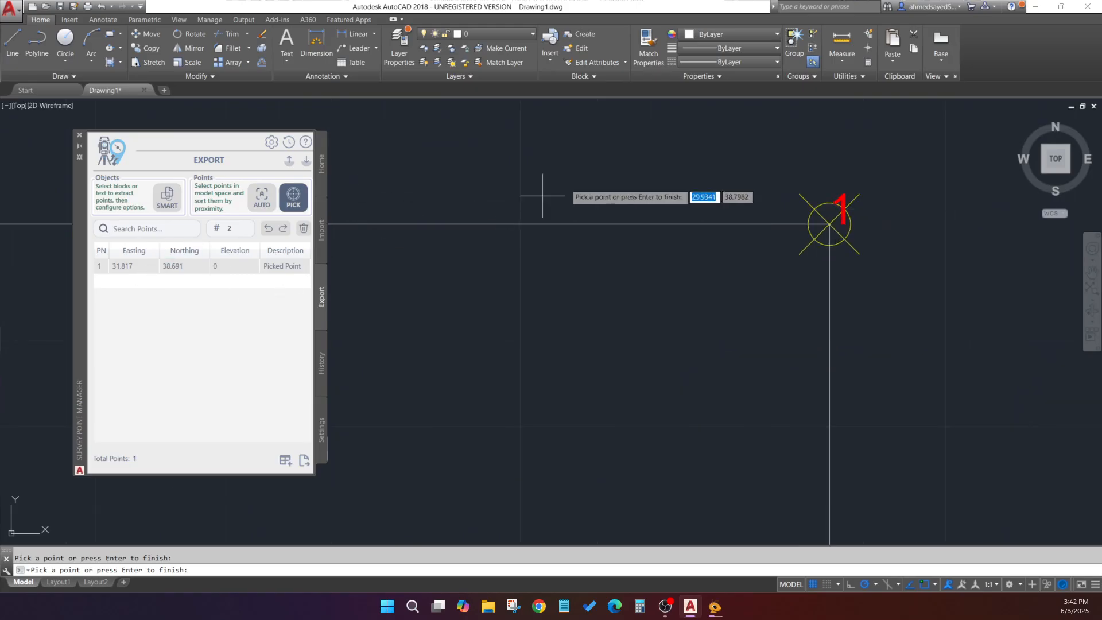
{"action": "scroll", "coordinate": [717, 198], "scroll_direction": "down", "scroll_amount": 5}
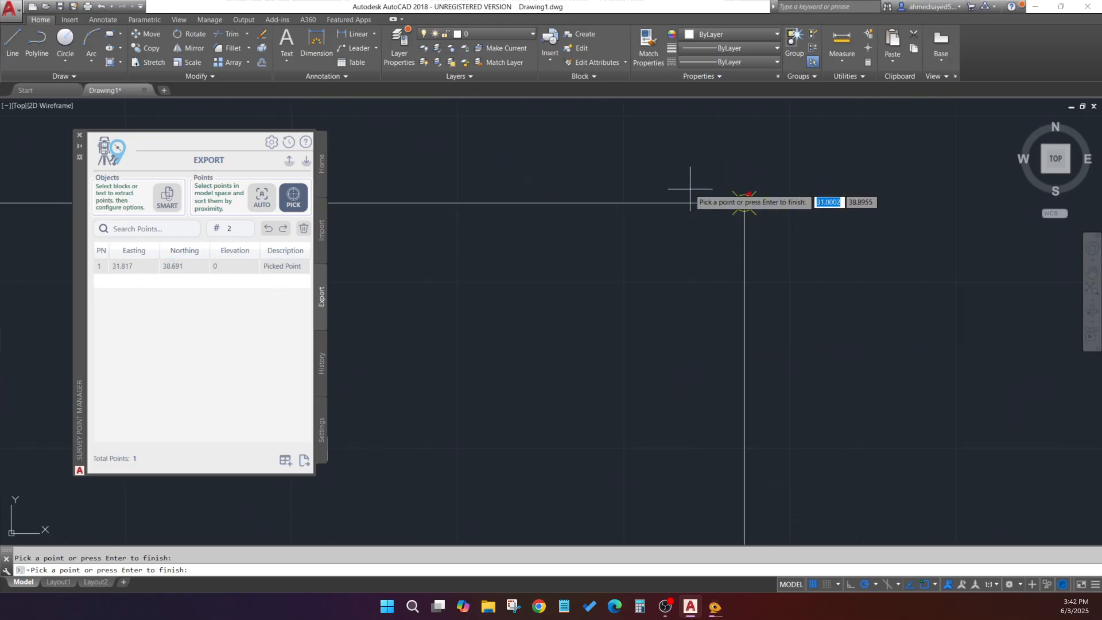
{"action": "left_click", "coordinate": [789, 372]}
{"action": "left_click", "coordinate": [462, 372]}
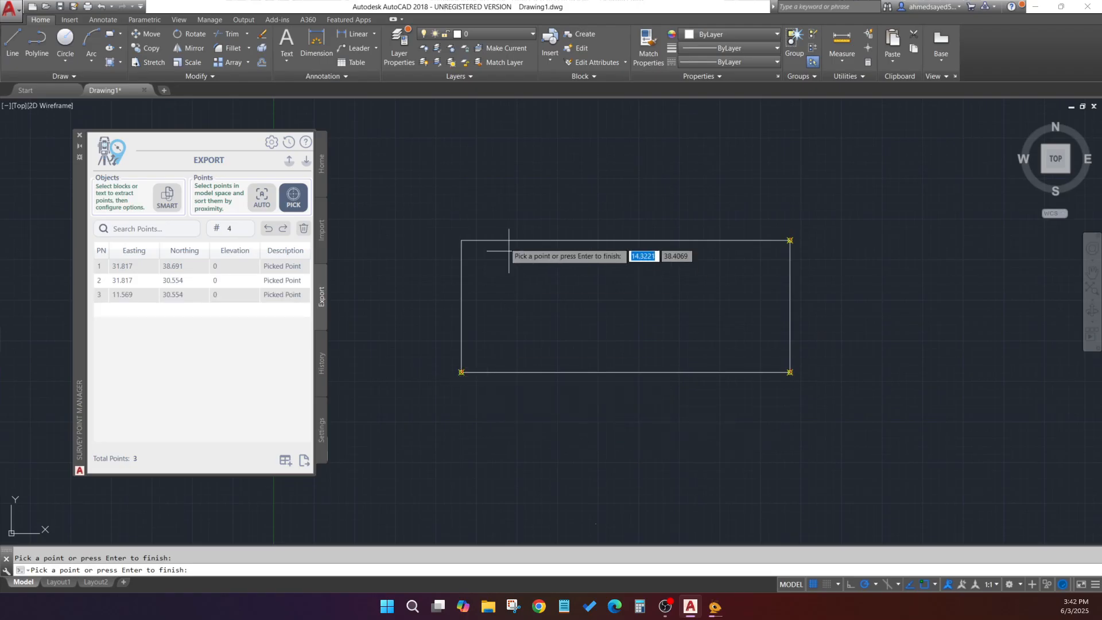
{"action": "left_click", "coordinate": [462, 240]}
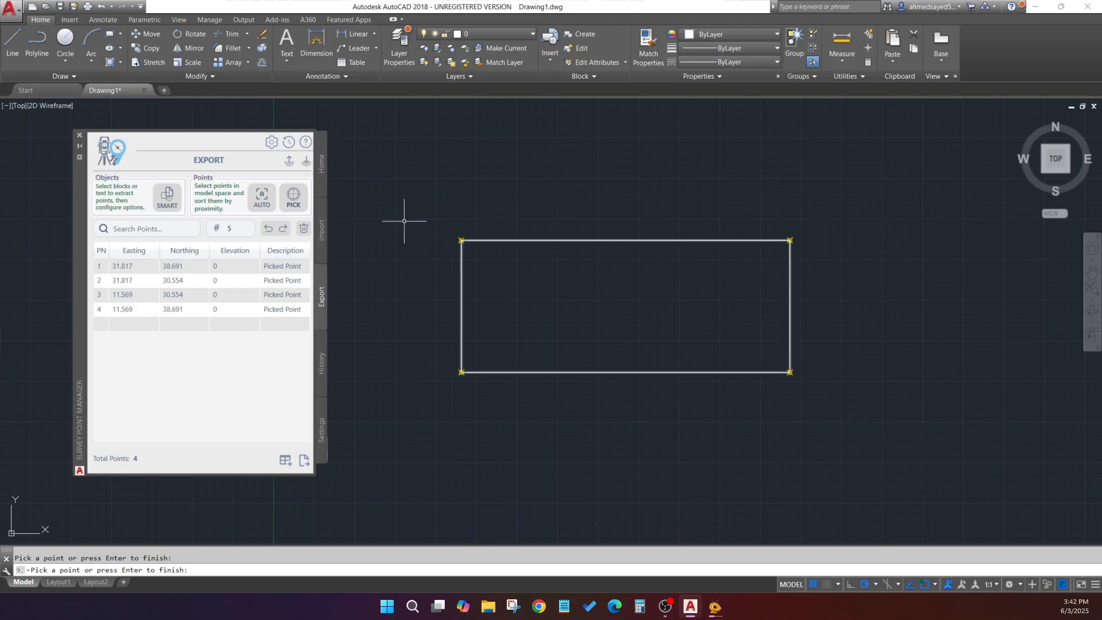
- Examine the numbered points at the rectangle's corners and the scattered points below the rectangle
{"action": "scroll", "coordinate": [551, 216], "scroll_direction": "down", "scroll_amount": 4}
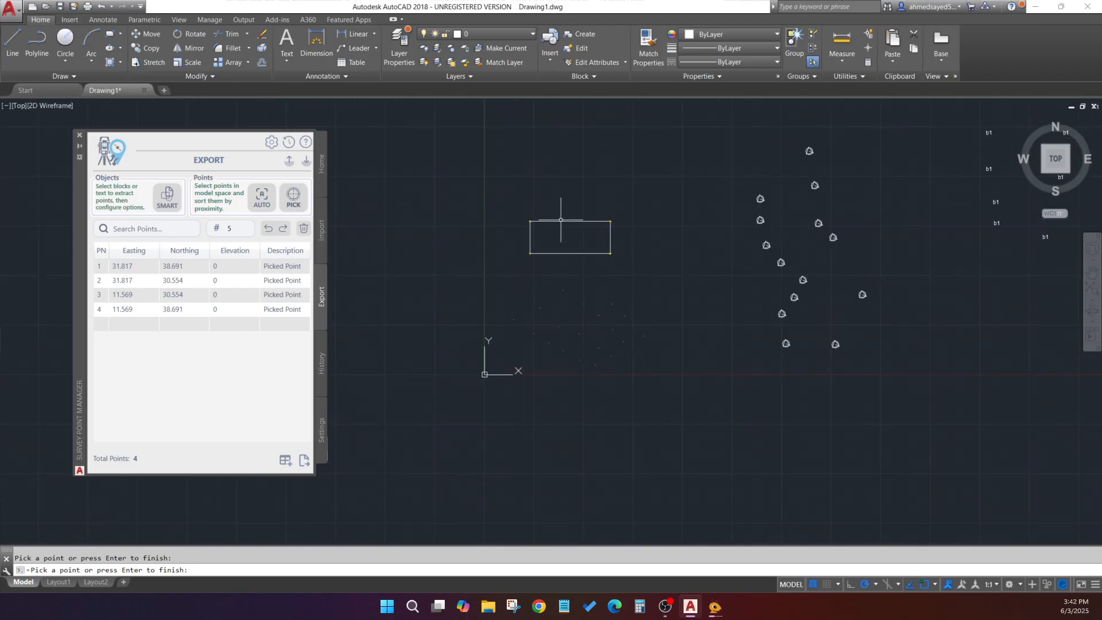
{"action": "scroll", "coordinate": [551, 219], "scroll_direction": "up", "scroll_amount": 6}
{"action": "scroll", "coordinate": [557, 187], "scroll_direction": "up", "scroll_amount": 2}
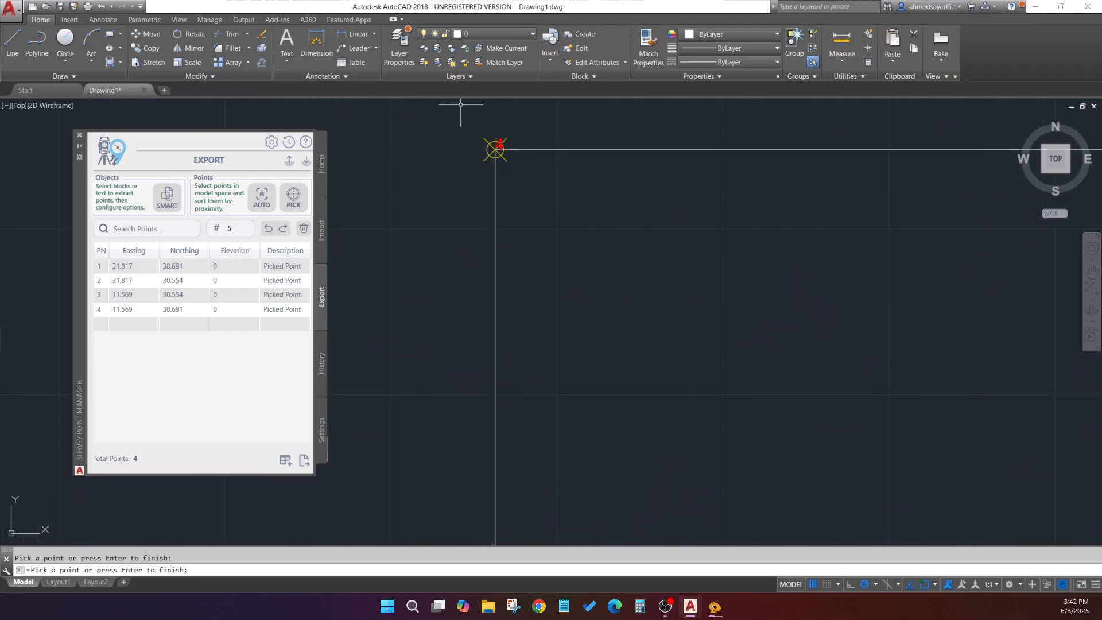
{"action": "left_click", "coordinate": [471, 33]}
{"action": "scroll", "coordinate": [561, 217], "scroll_direction": "down", "scroll_amount": 8}
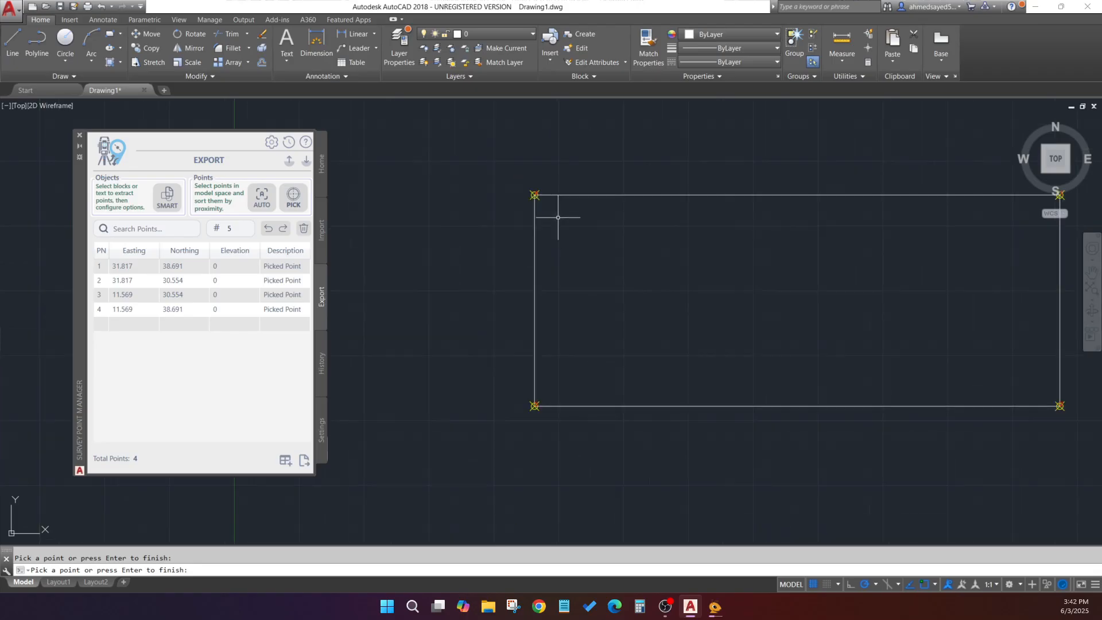
{"action": "scroll", "coordinate": [725, 305], "scroll_direction": "down", "scroll_amount": 4}
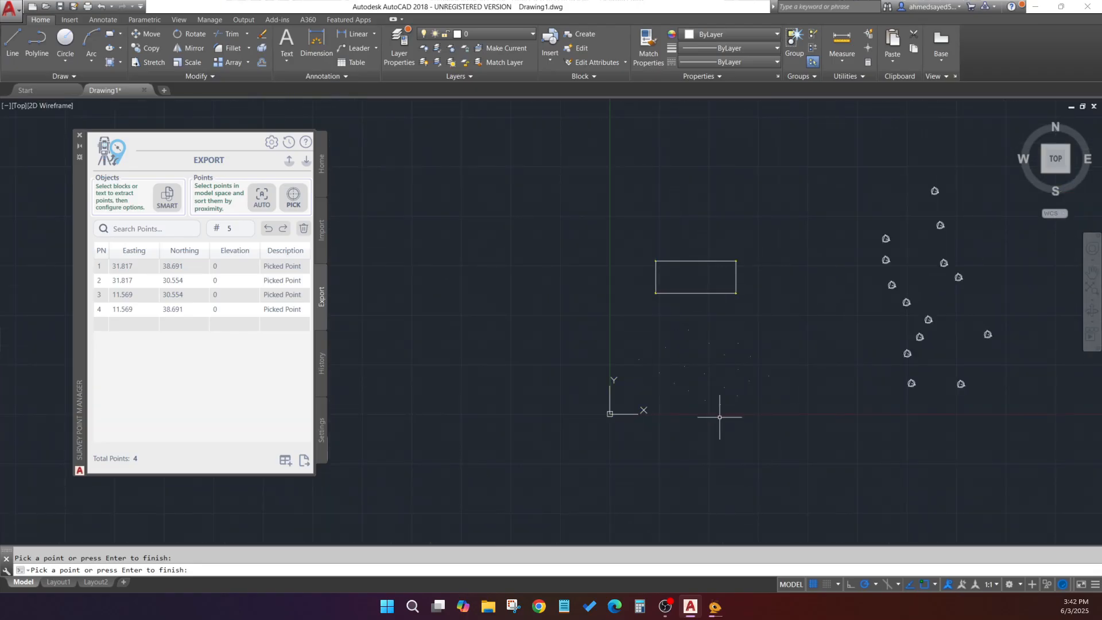
{"action": "scroll", "coordinate": [731, 385], "scroll_direction": "up", "scroll_amount": 6}
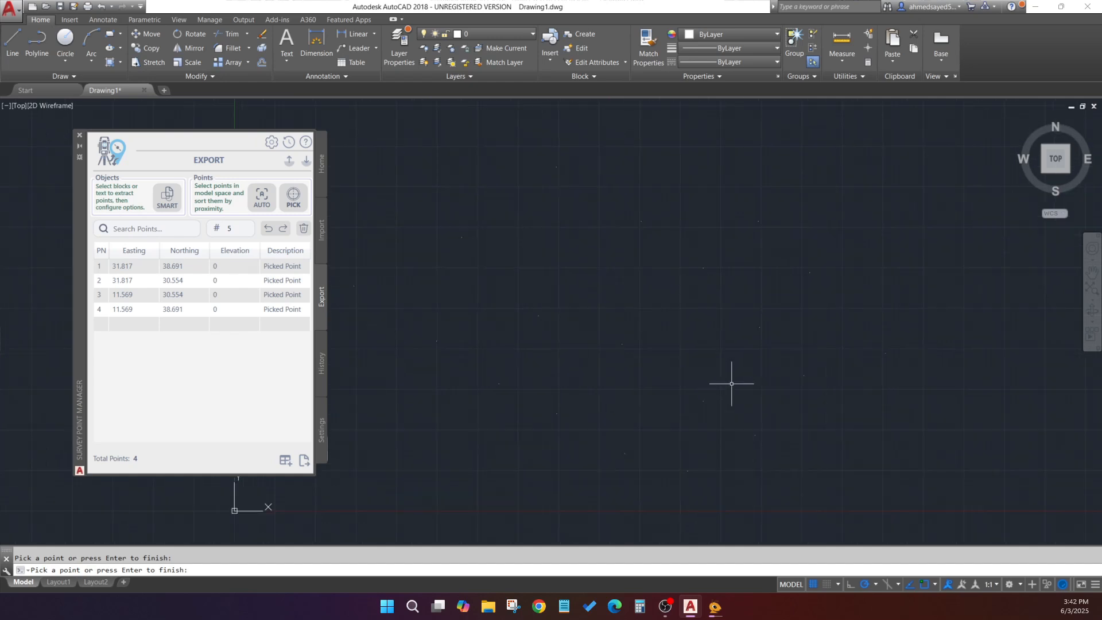
{"action": "scroll", "coordinate": [750, 386], "scroll_direction": "down", "scroll_amount": 2}
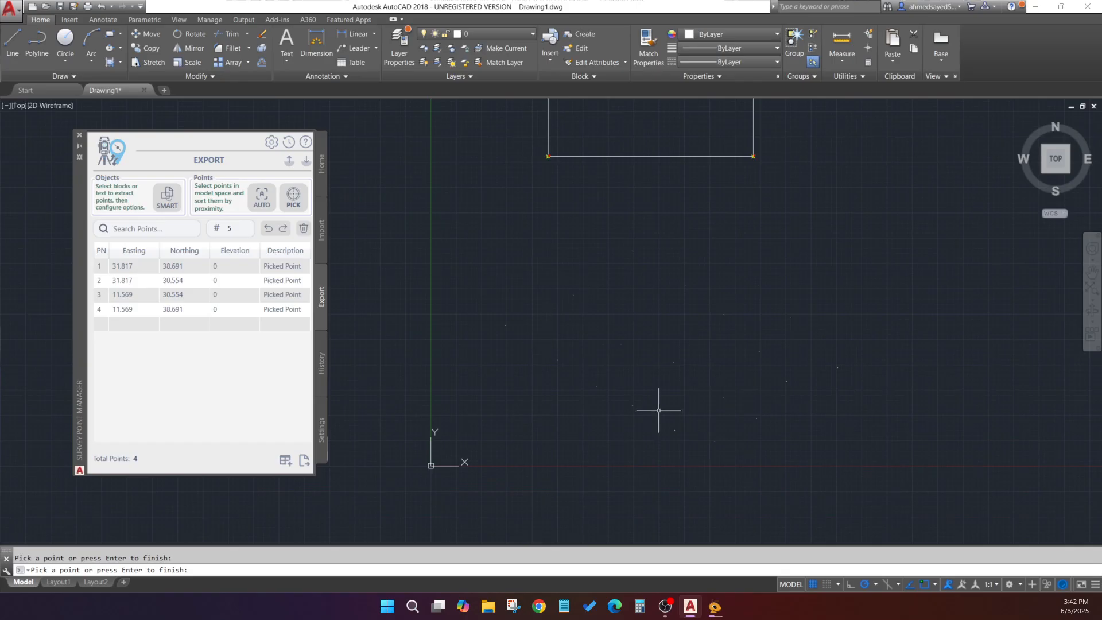
- Set the auto-pick starting point to the leftmost scattered point at 7.349,13.882 and review the auto-pick options
{"action": "left_click", "coordinate": [263, 199]}
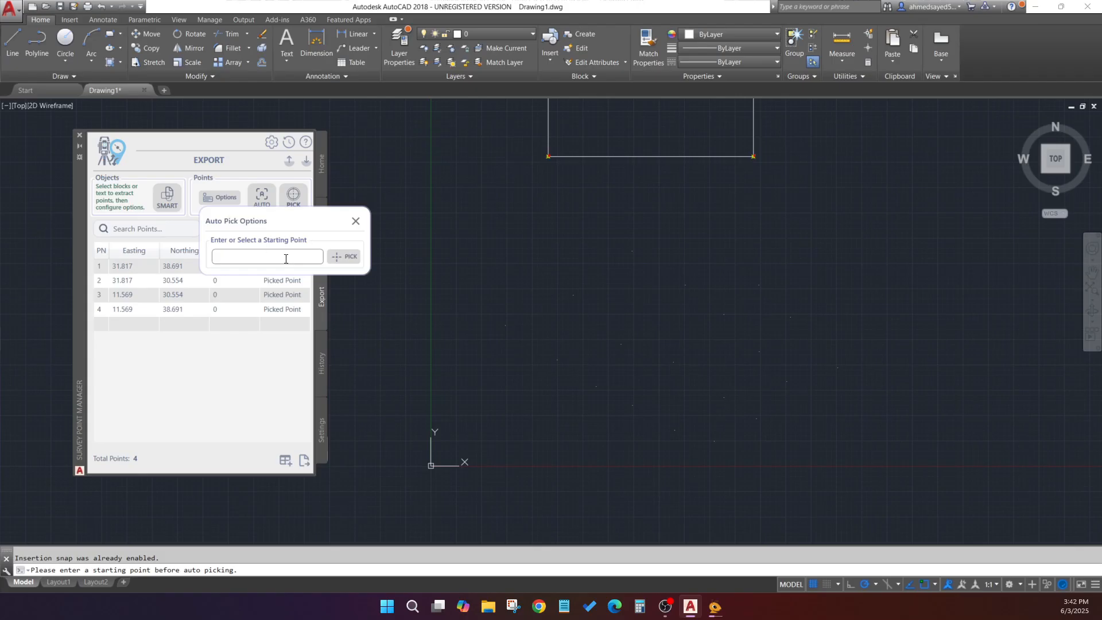
{"action": "left_click", "coordinate": [346, 256]}
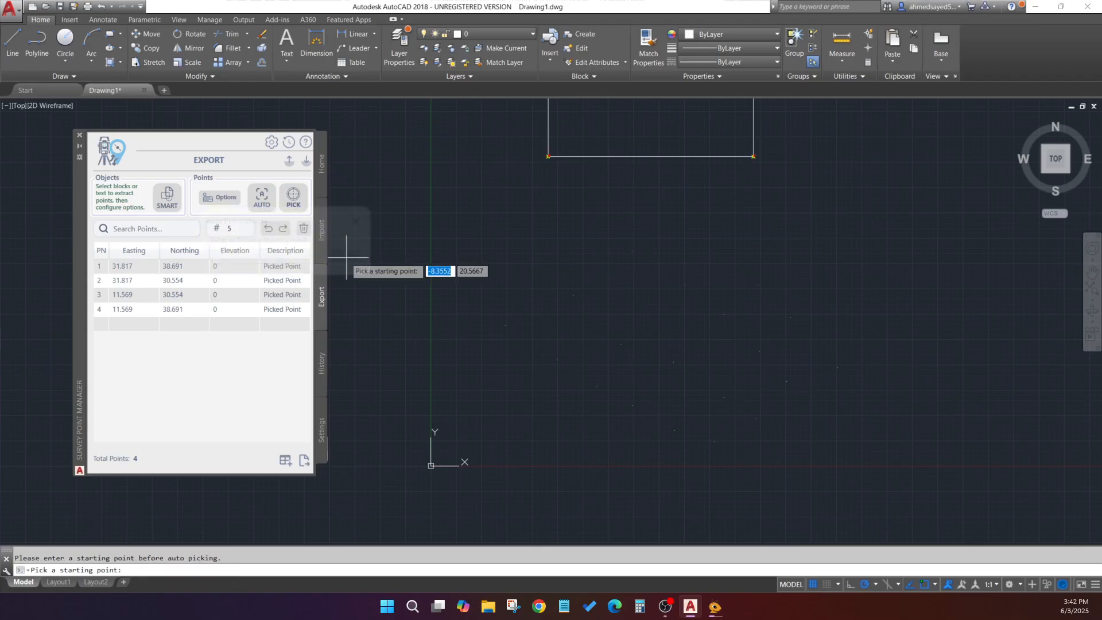
{"action": "left_click", "coordinate": [504, 326]}
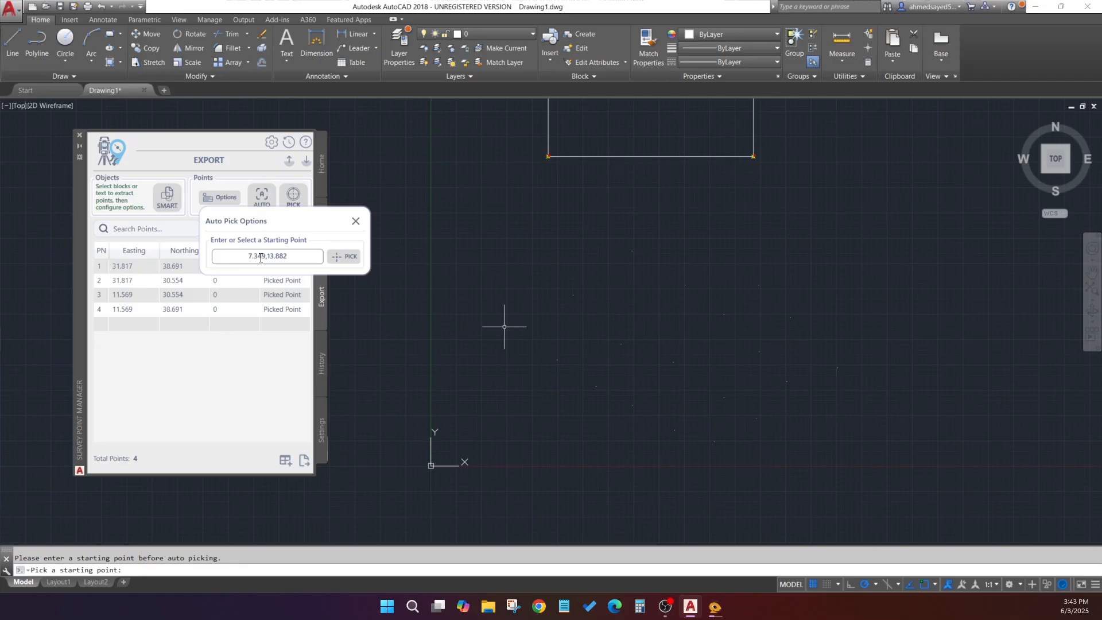
{"action": "left_click", "coordinate": [355, 221]}
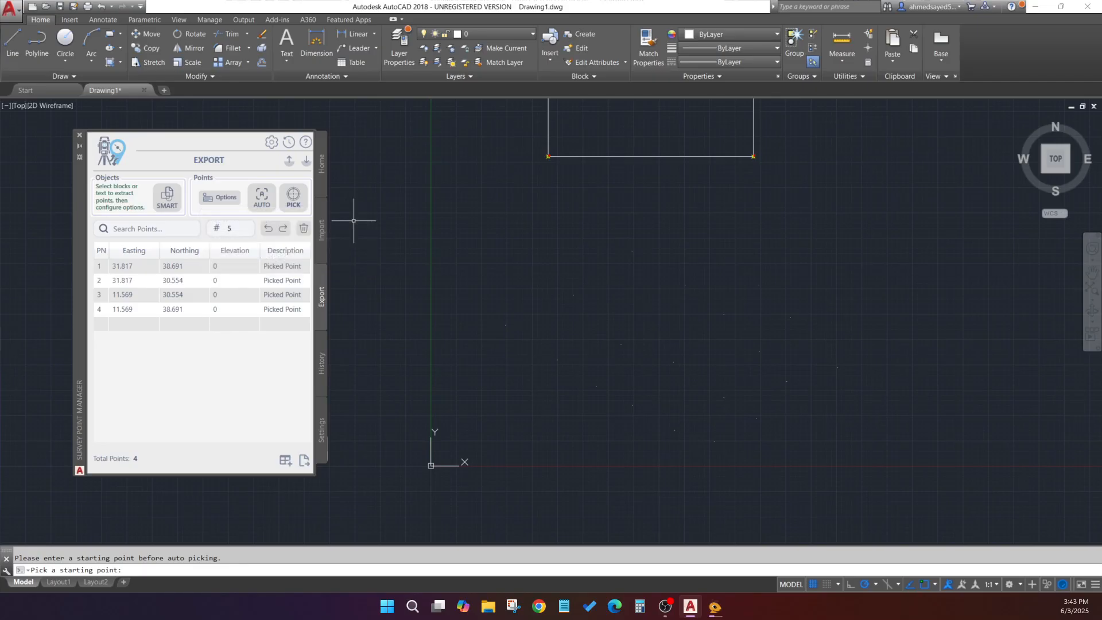
{"action": "left_click", "coordinate": [218, 206]}
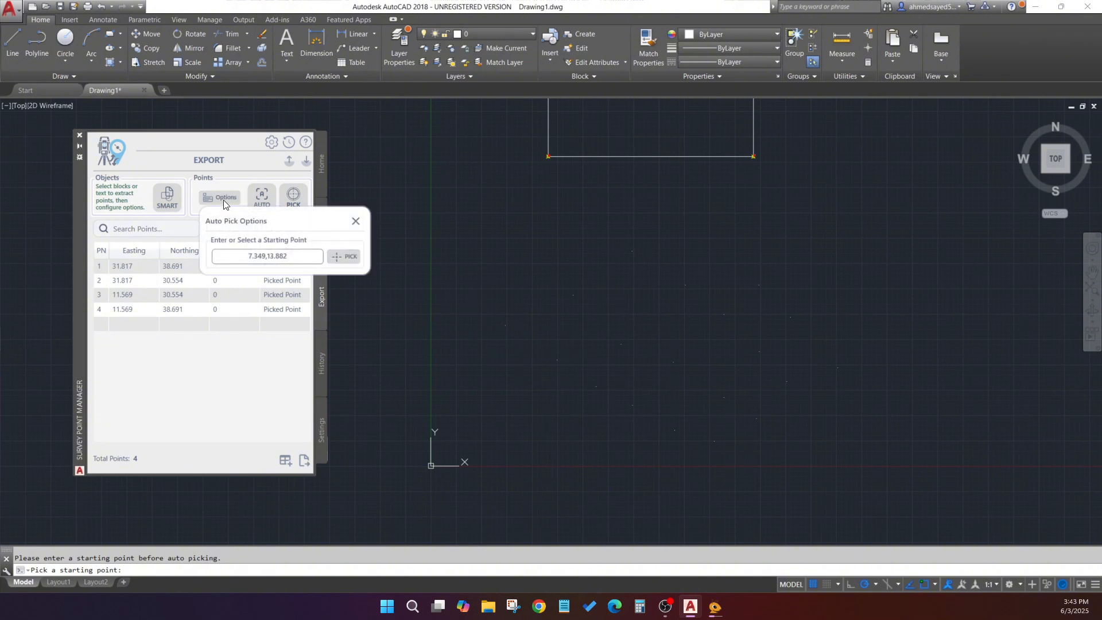
- Auto-pick all the scattered points below the rectangle as export points with one crossing selection
{"action": "left_click", "coordinate": [263, 195]}
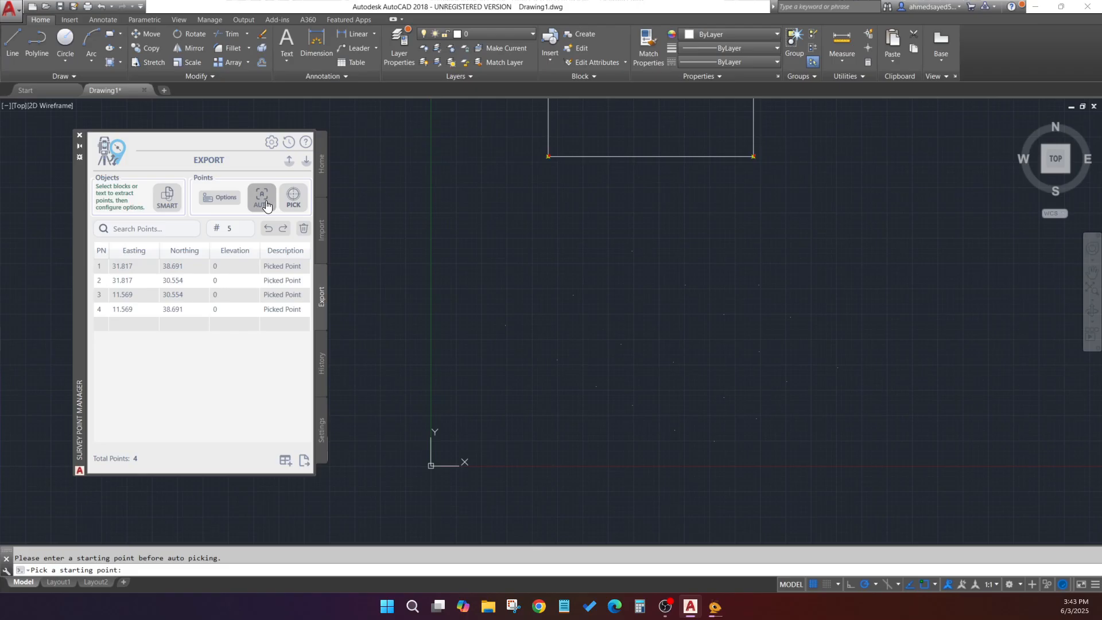
{"action": "left_click", "coordinate": [266, 203]}
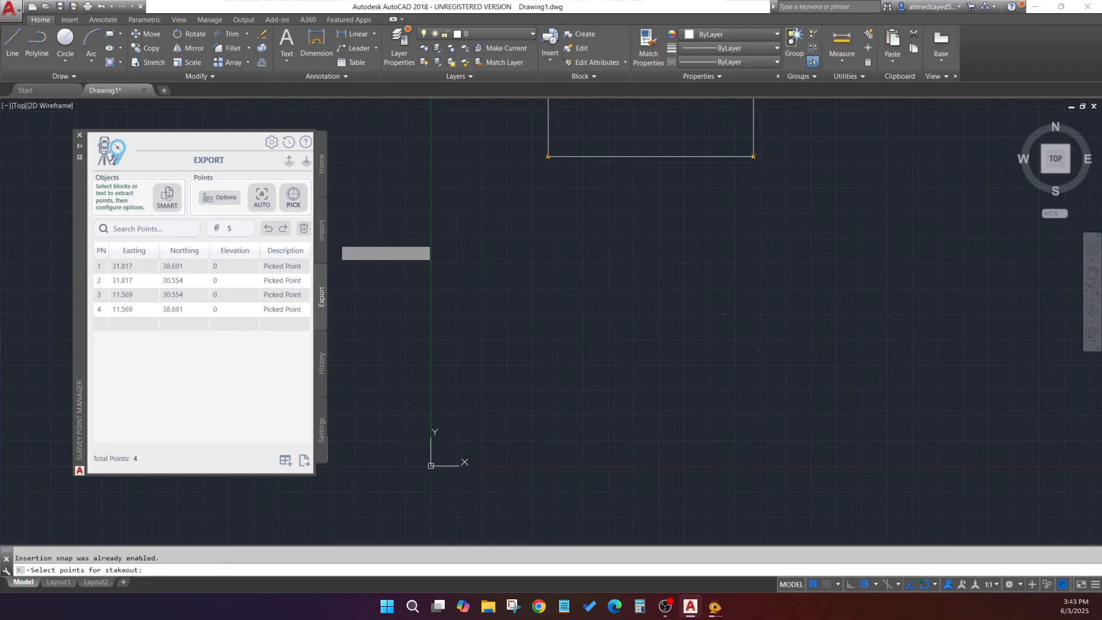
{"action": "left_click", "coordinate": [884, 231]}
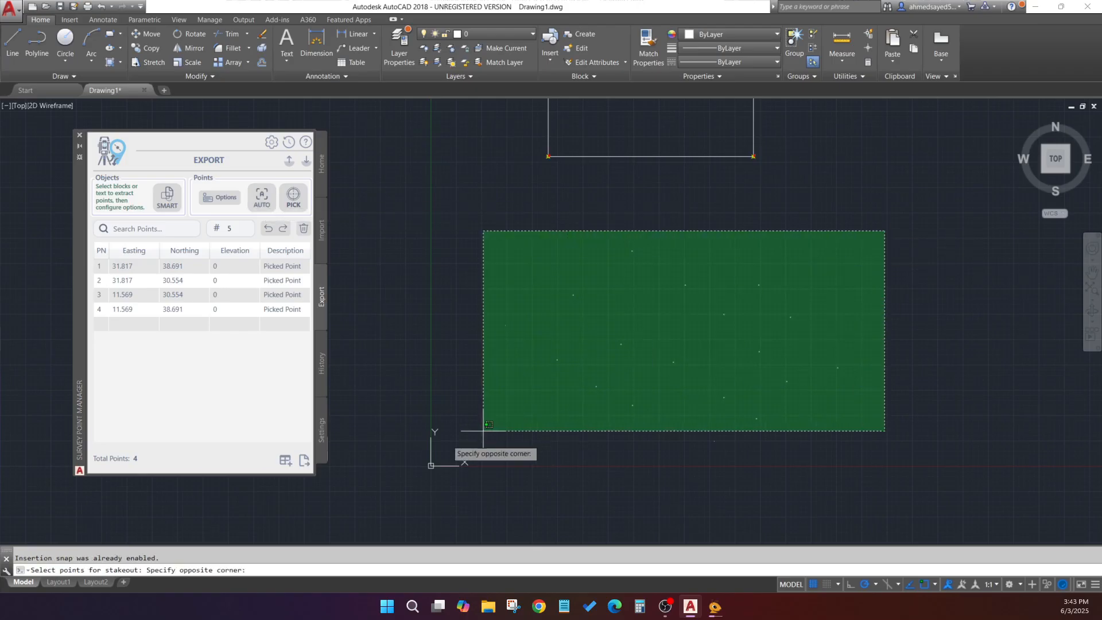
{"action": "left_click", "coordinate": [471, 493]}
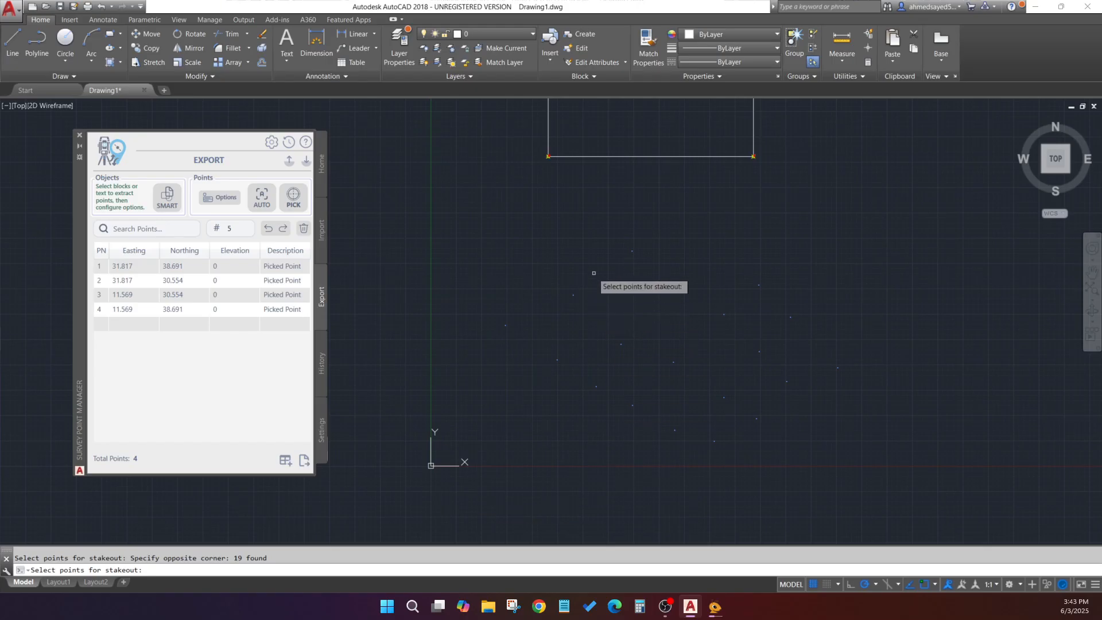
{"action": "key", "text": "Return"}
- Compare the auto-picked rows in the export list with the point numbering in the drawing, starting from point 5
{"action": "scroll", "coordinate": [518, 338], "scroll_direction": "up", "scroll_amount": 5}
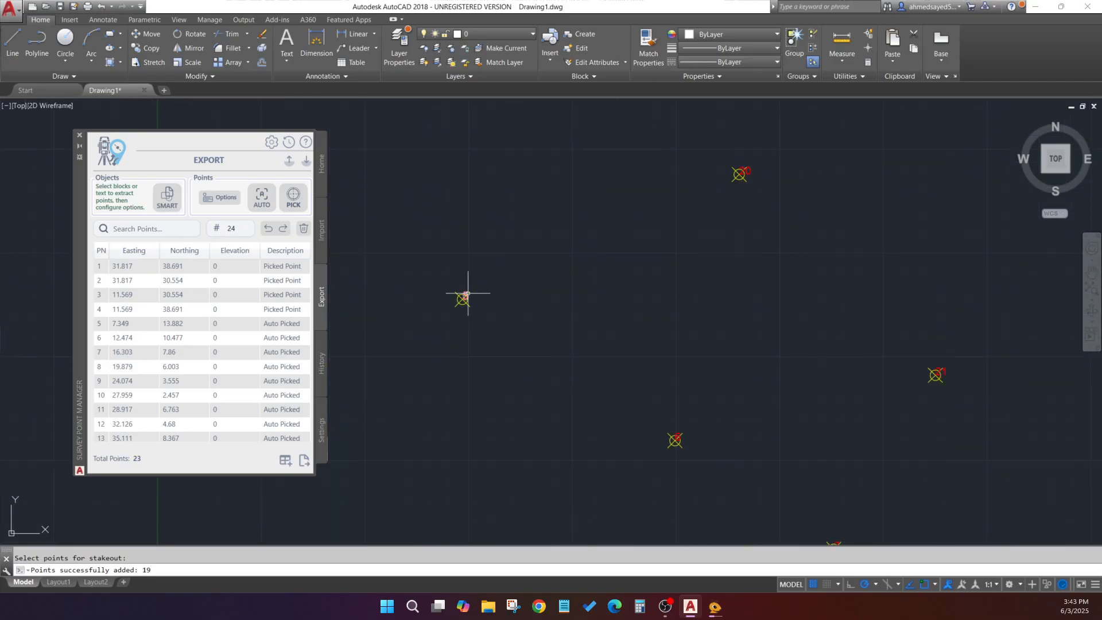
{"action": "scroll", "coordinate": [194, 285], "scroll_direction": "down", "scroll_amount": 2}
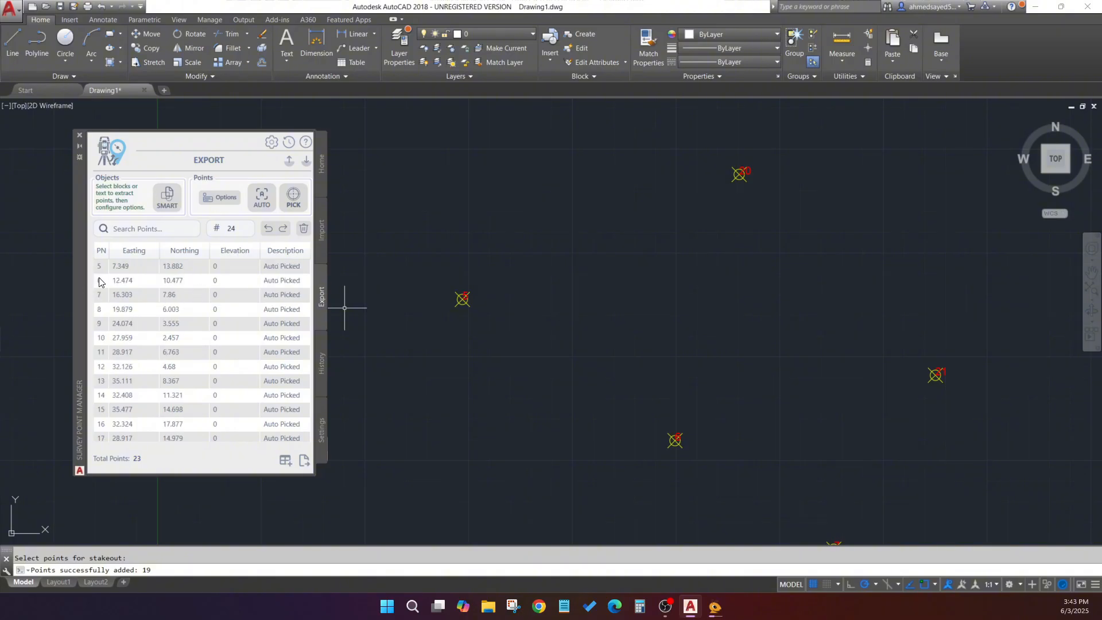
{"action": "scroll", "coordinate": [100, 279], "scroll_direction": "up", "scroll_amount": 2}
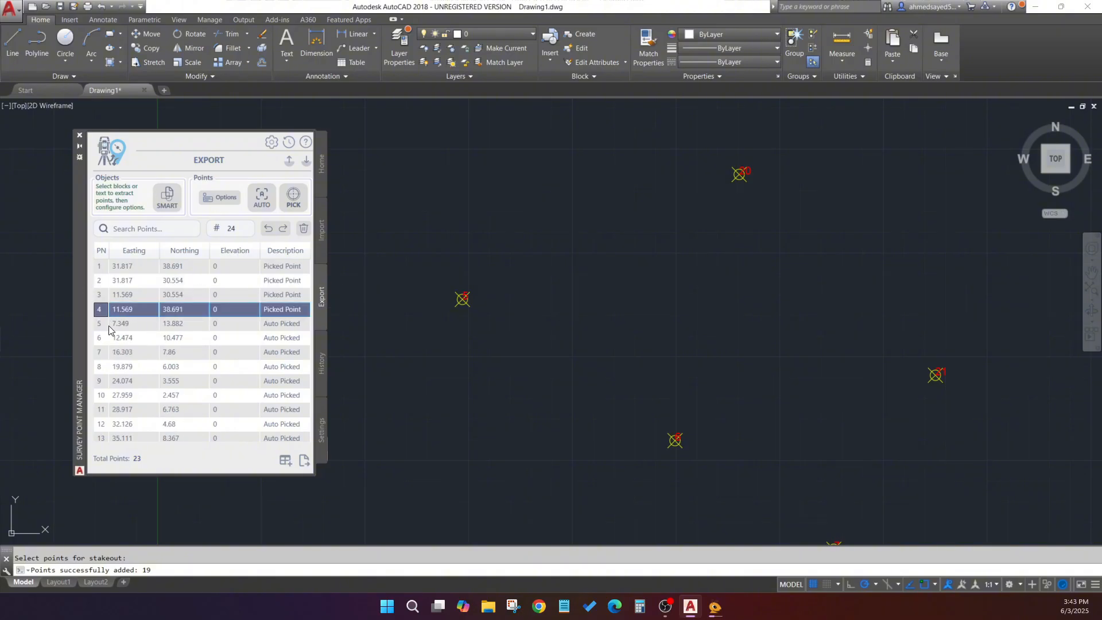
{"action": "left_click", "coordinate": [109, 325]}
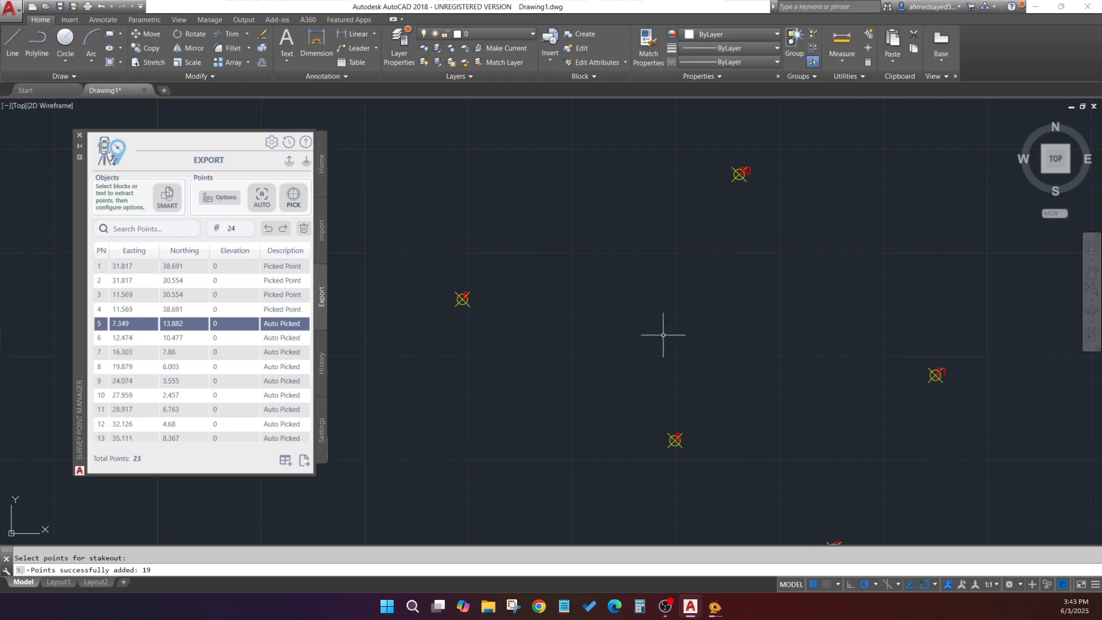
{"action": "scroll", "coordinate": [660, 335], "scroll_direction": "down", "scroll_amount": 2}
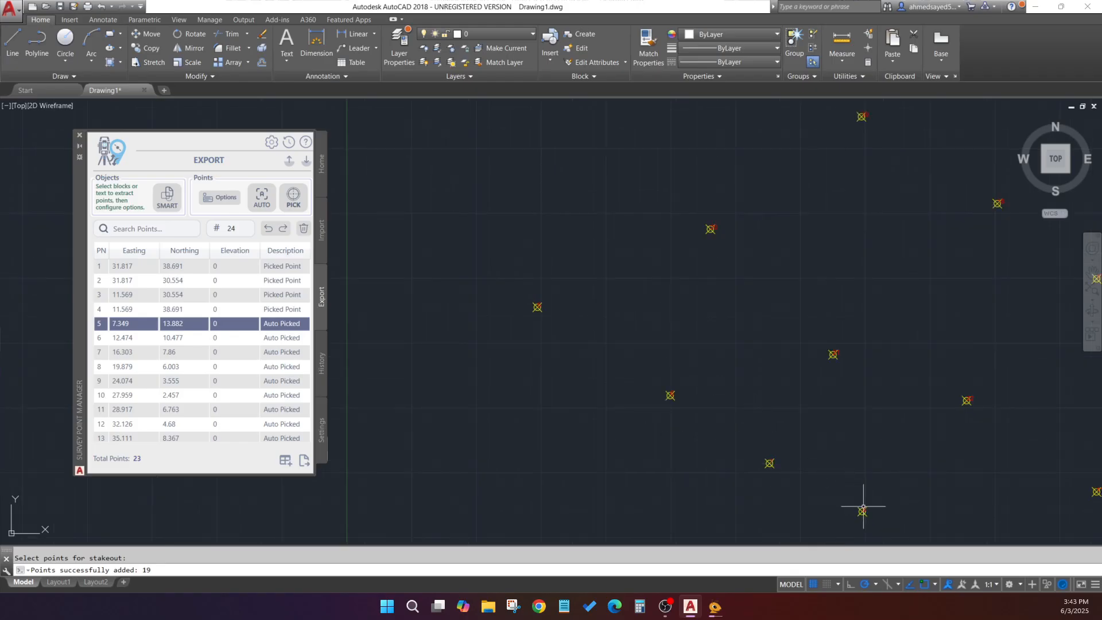
{"action": "scroll", "coordinate": [860, 510], "scroll_direction": "up", "scroll_amount": 3}
{"action": "scroll", "coordinate": [689, 356], "scroll_direction": "down", "scroll_amount": 3}
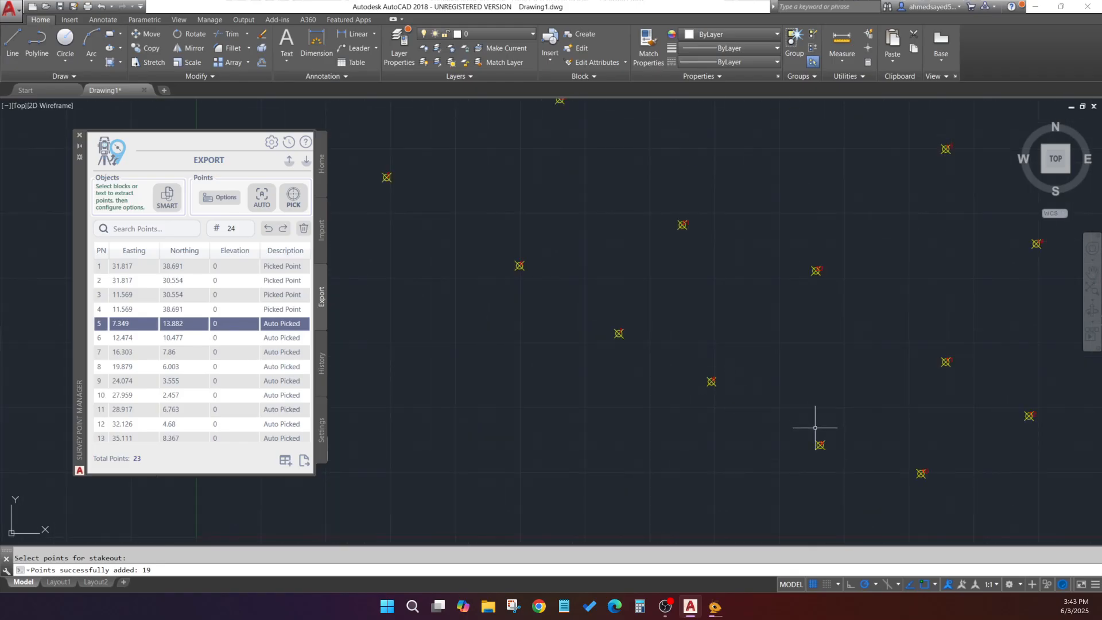
{"action": "scroll", "coordinate": [815, 439], "scroll_direction": "up", "scroll_amount": 3}
{"action": "scroll", "coordinate": [1047, 462], "scroll_direction": "down", "scroll_amount": 3}
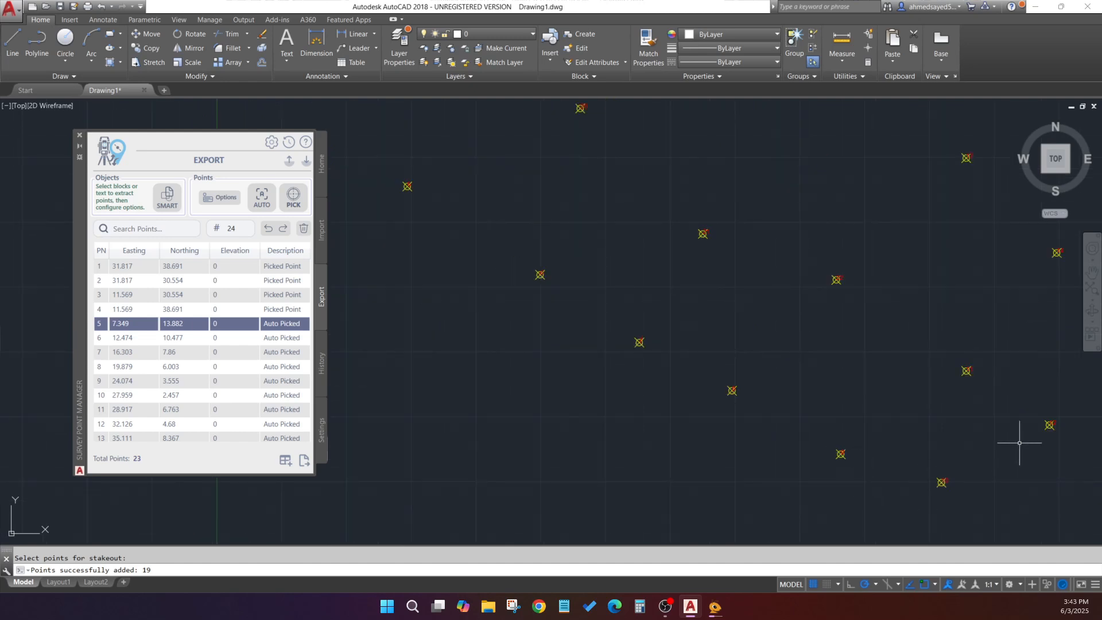
{"action": "middle_click_drag", "start_coordinate": [569, 161], "coordinate": [609, 274]}
{"action": "scroll", "coordinate": [723, 339], "scroll_direction": "down", "scroll_amount": 2}
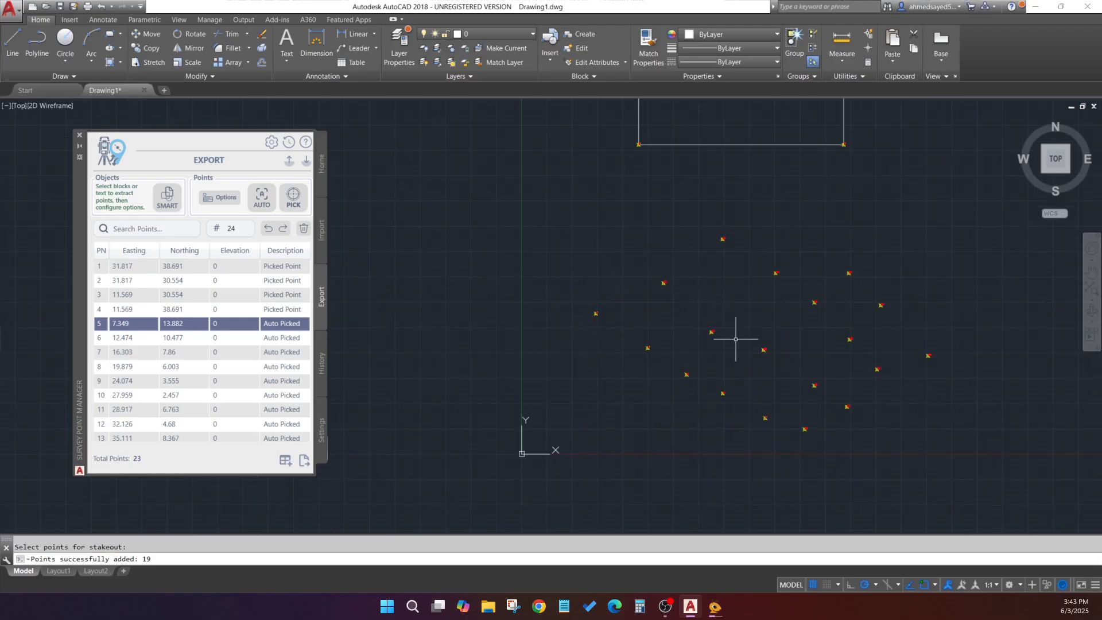
{"action": "scroll", "coordinate": [528, 344], "scroll_direction": "down", "scroll_amount": 5}
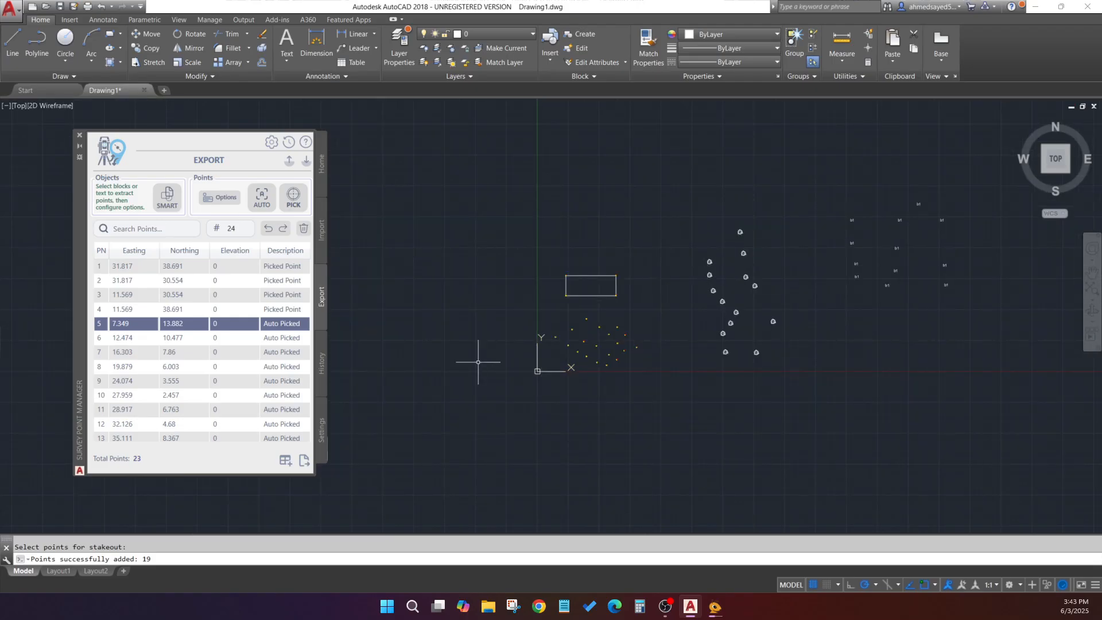
{"action": "scroll", "coordinate": [250, 346], "scroll_direction": "down", "scroll_amount": 4}
{"action": "left_click", "coordinate": [167, 425]}
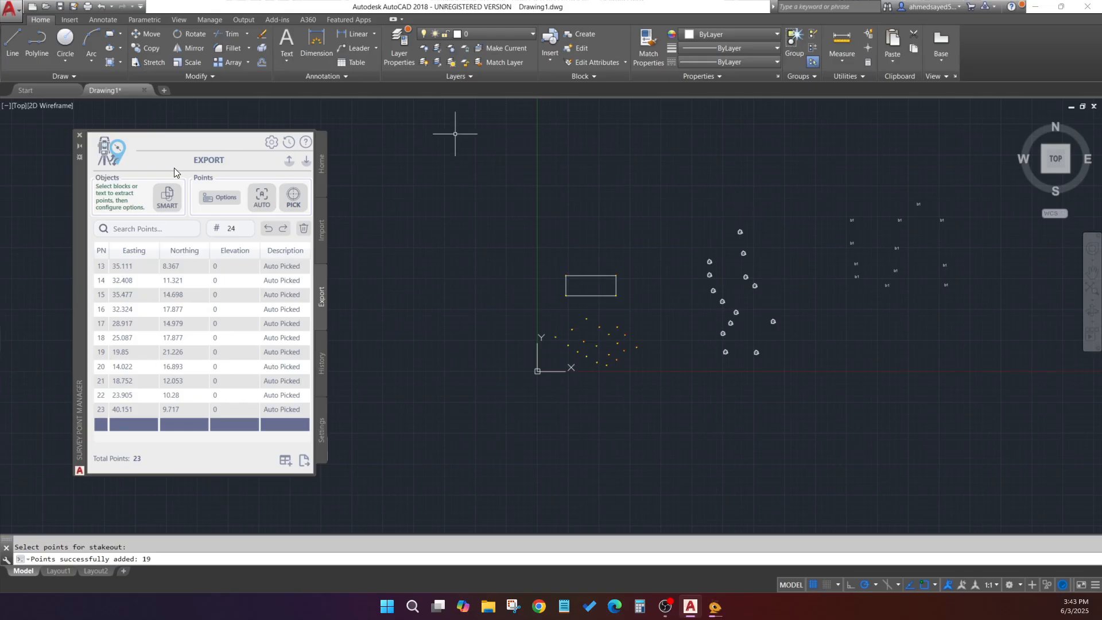
{"action": "left_click", "coordinate": [165, 201]}
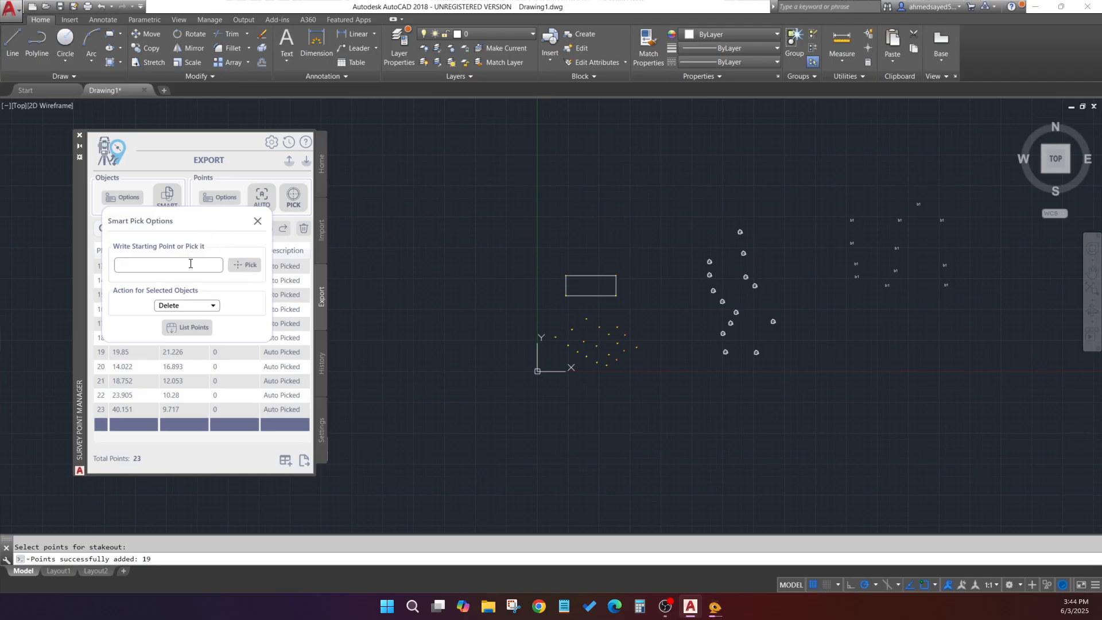
{"action": "left_click", "coordinate": [221, 197]}
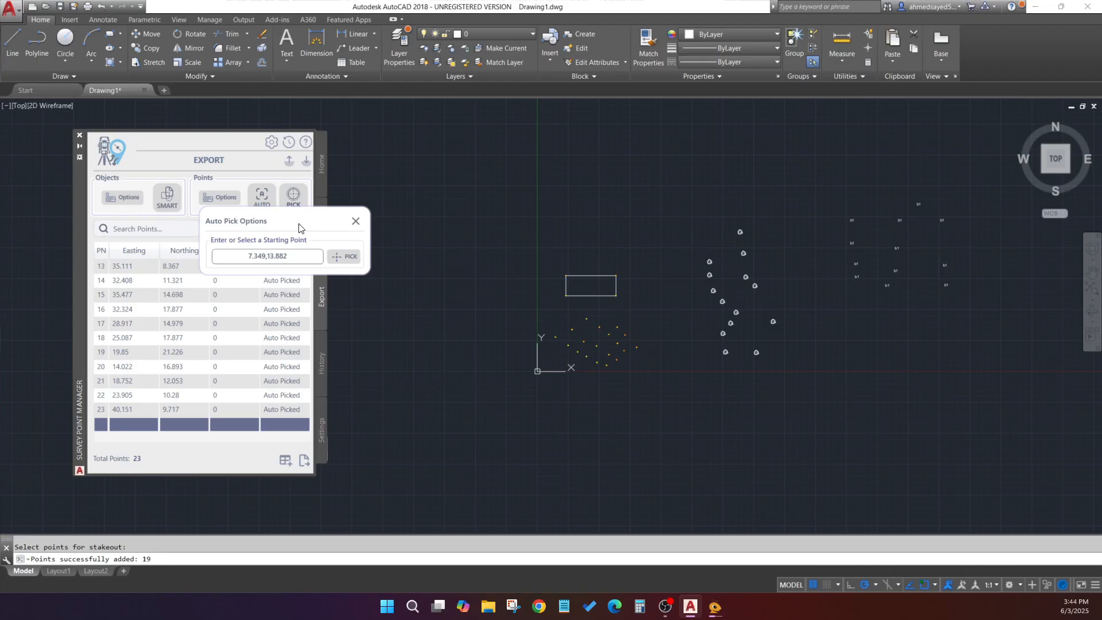
{"action": "left_click", "coordinate": [125, 202]}
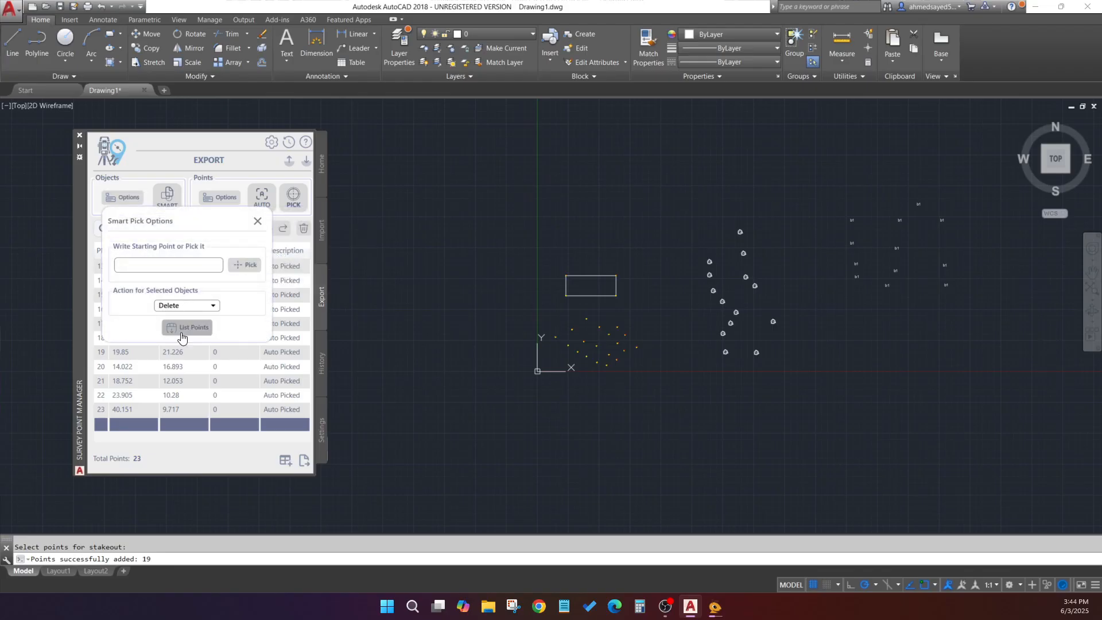
{"action": "left_click", "coordinate": [237, 269]}
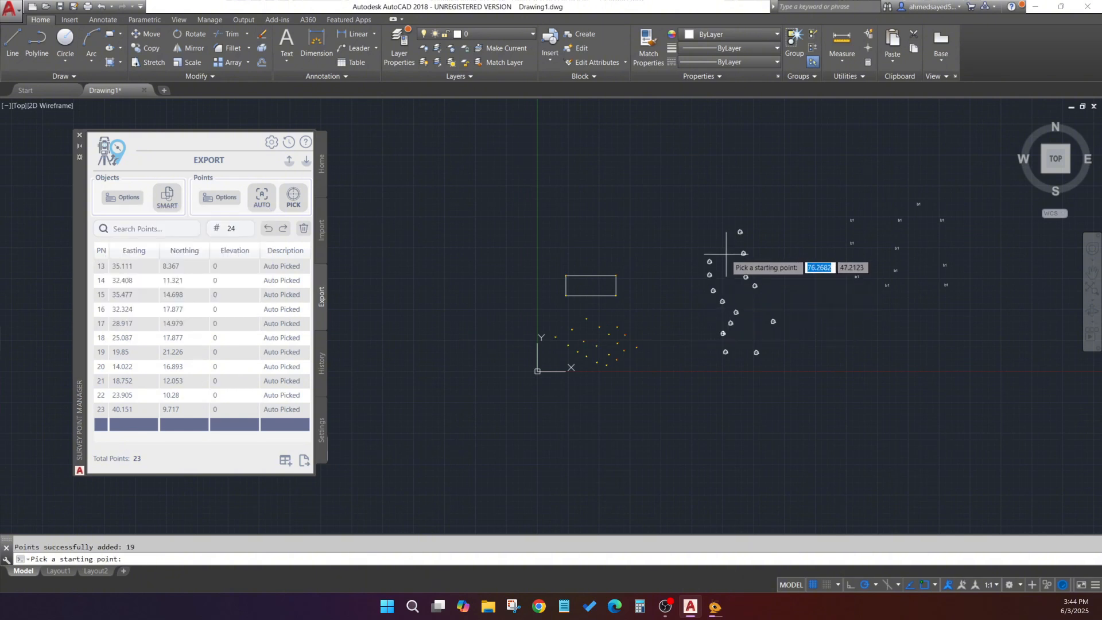
{"action": "scroll", "coordinate": [738, 233], "scroll_direction": "up", "scroll_amount": 8}
{"action": "scroll", "coordinate": [779, 282], "scroll_direction": "up", "scroll_amount": 4}
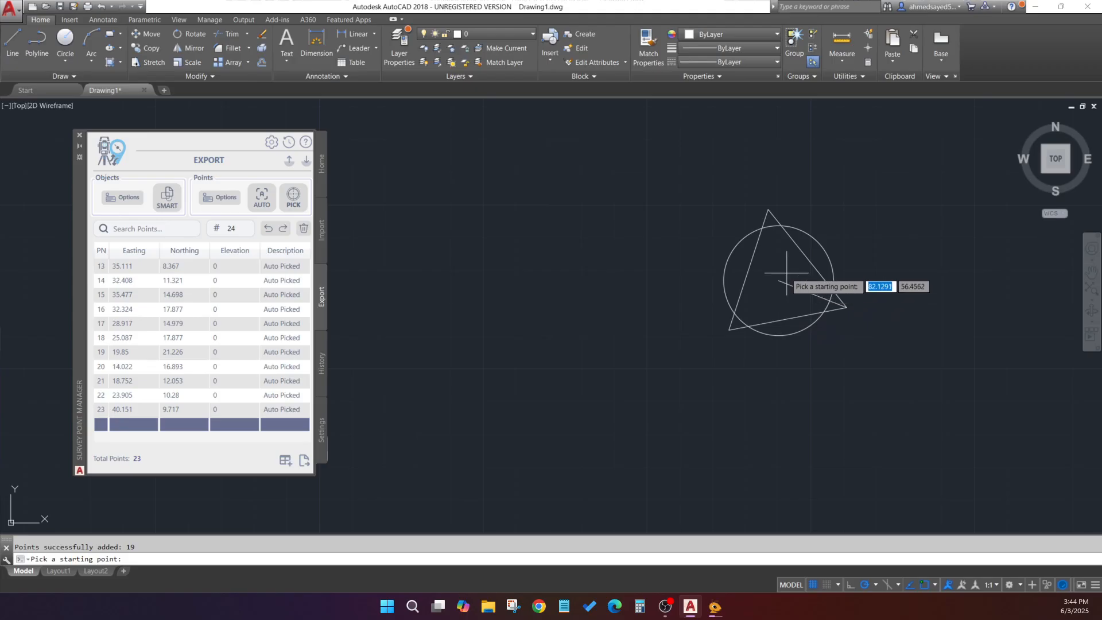
{"action": "key", "text": "Escape"}
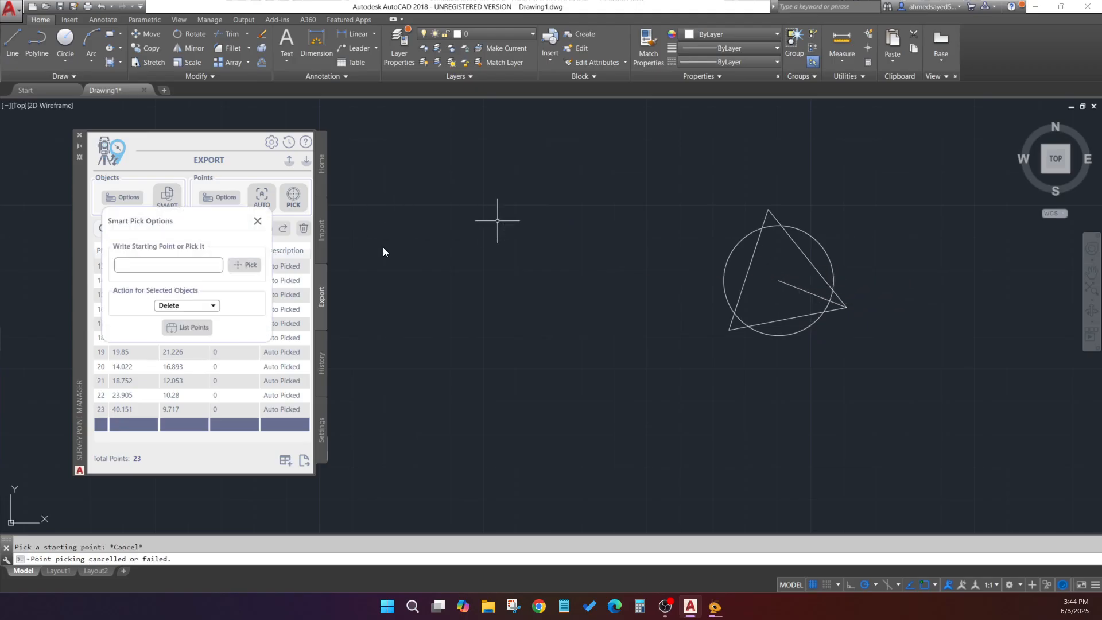
{"action": "left_click", "coordinate": [258, 221]}
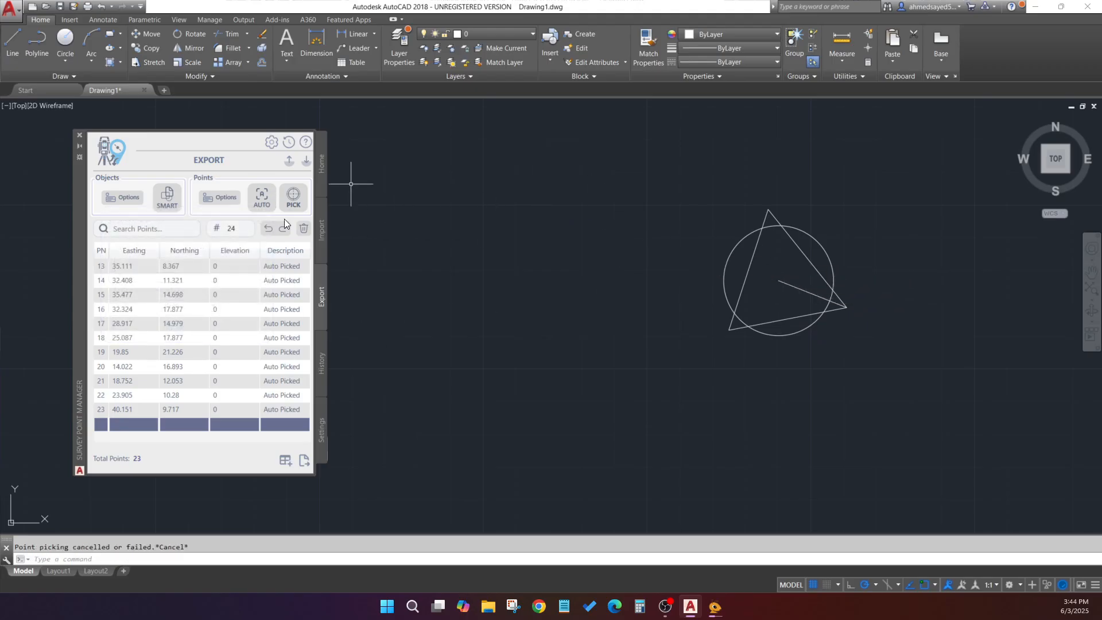
- Select the topmost circle-and-triangle block to check its insertion point, and clear the selection
{"action": "left_click", "coordinate": [856, 236]}
{"action": "left_click", "coordinate": [804, 253]}
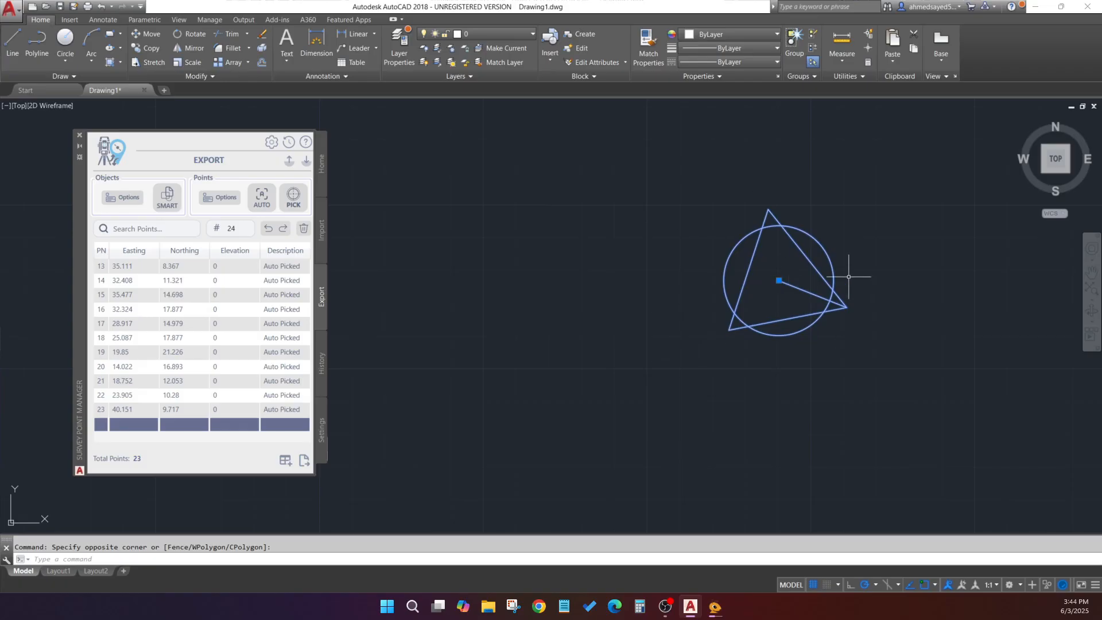
{"action": "scroll", "coordinate": [806, 275], "scroll_direction": "down", "scroll_amount": 3}
{"action": "key", "text": "Escape"}
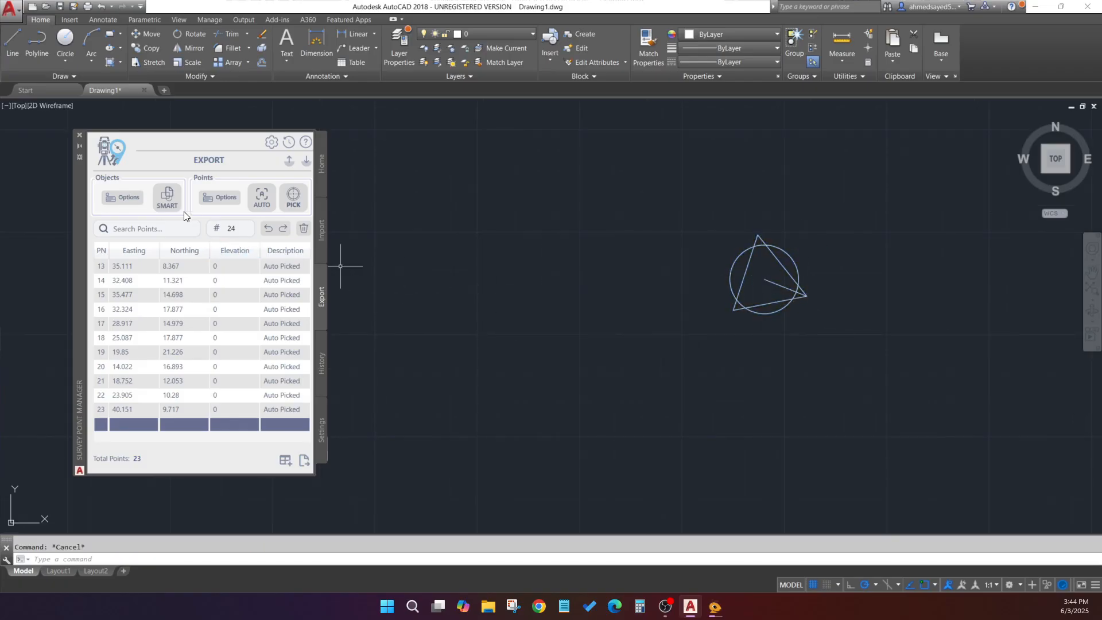
- Set the smart-pick starting point to the topmost circle-and-triangle block's insertion point at 82.009,56.345
{"action": "left_click", "coordinate": [167, 201]}
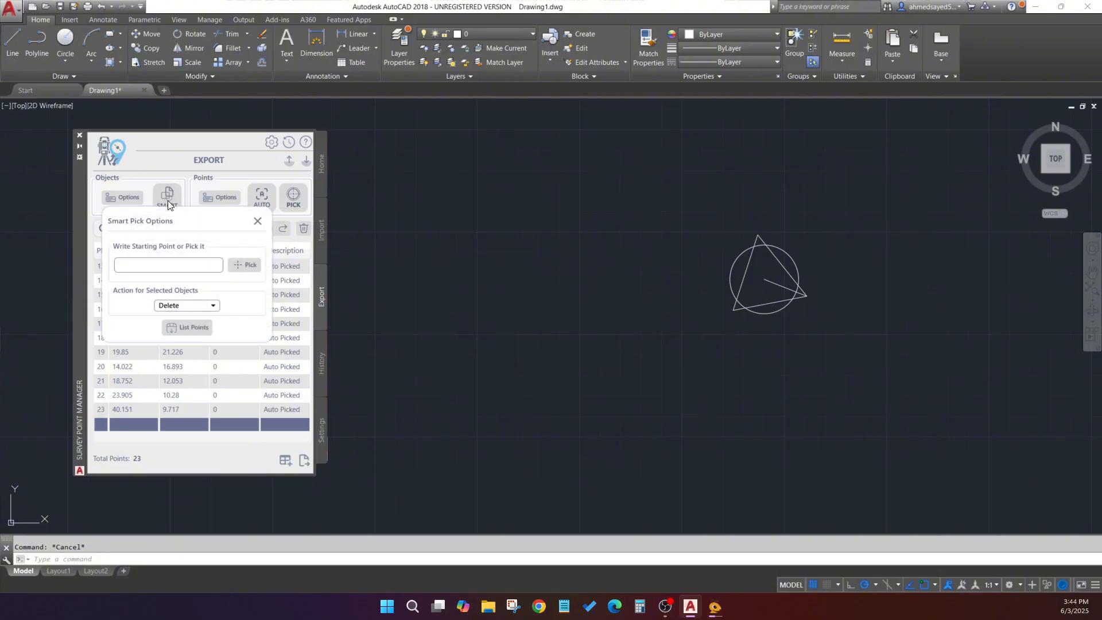
{"action": "left_click", "coordinate": [250, 267]}
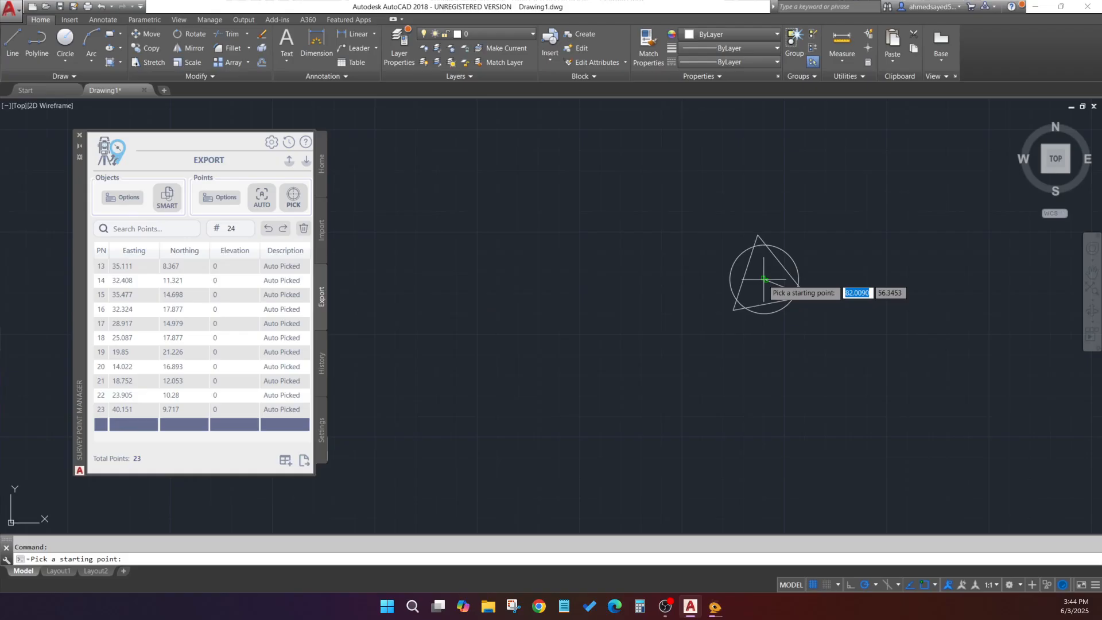
{"action": "scroll", "coordinate": [764, 279], "scroll_direction": "up", "scroll_amount": 5}
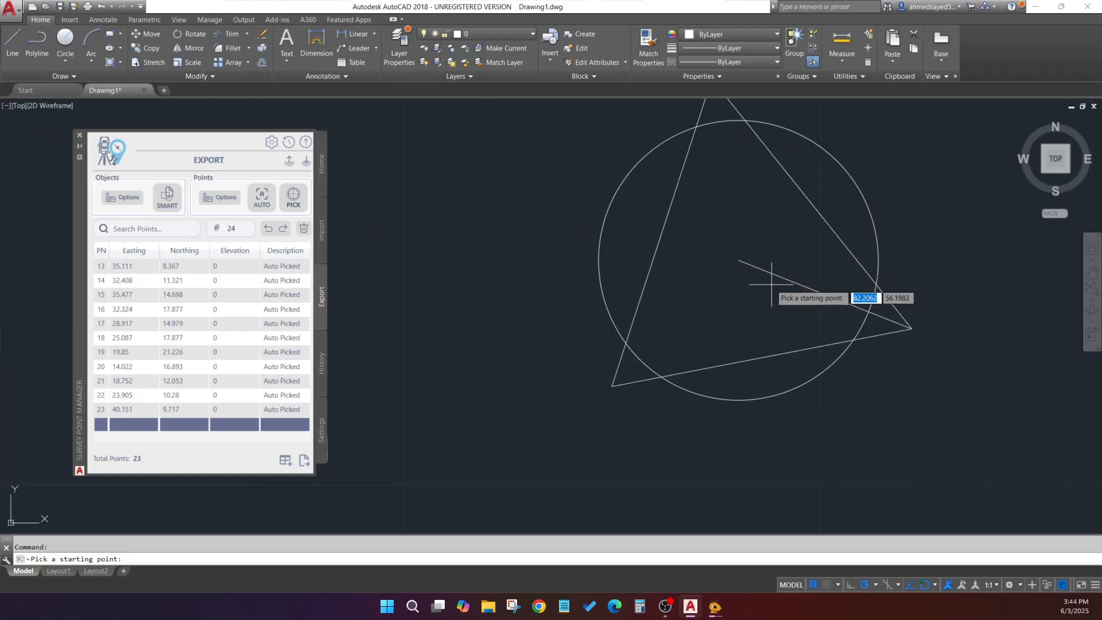
{"action": "left_click", "coordinate": [741, 261]}
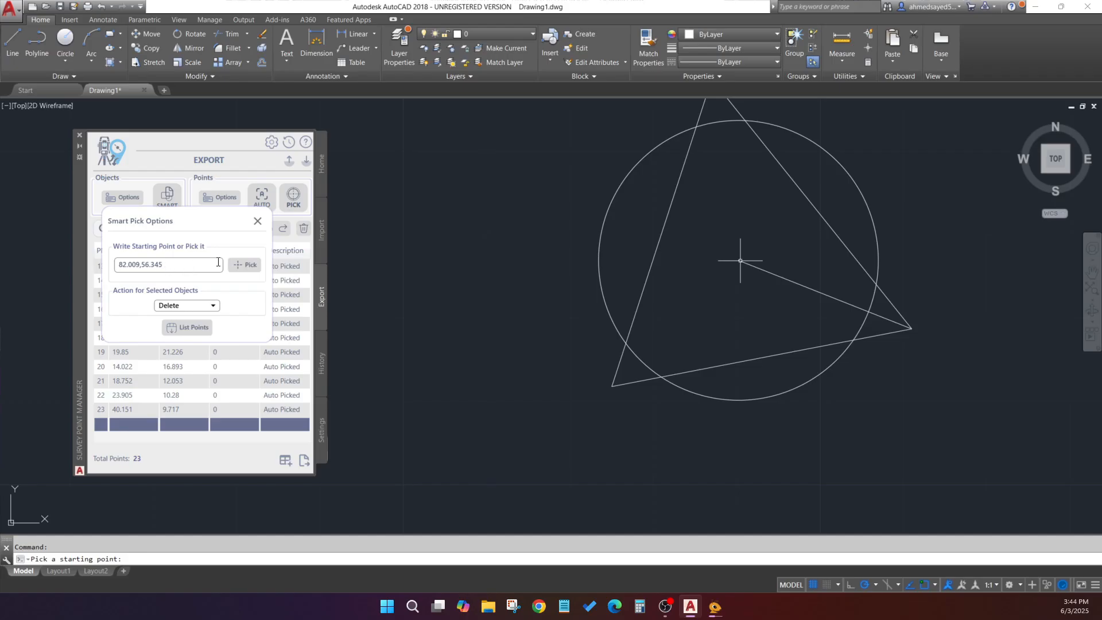
{"action": "left_click", "coordinate": [258, 221]}
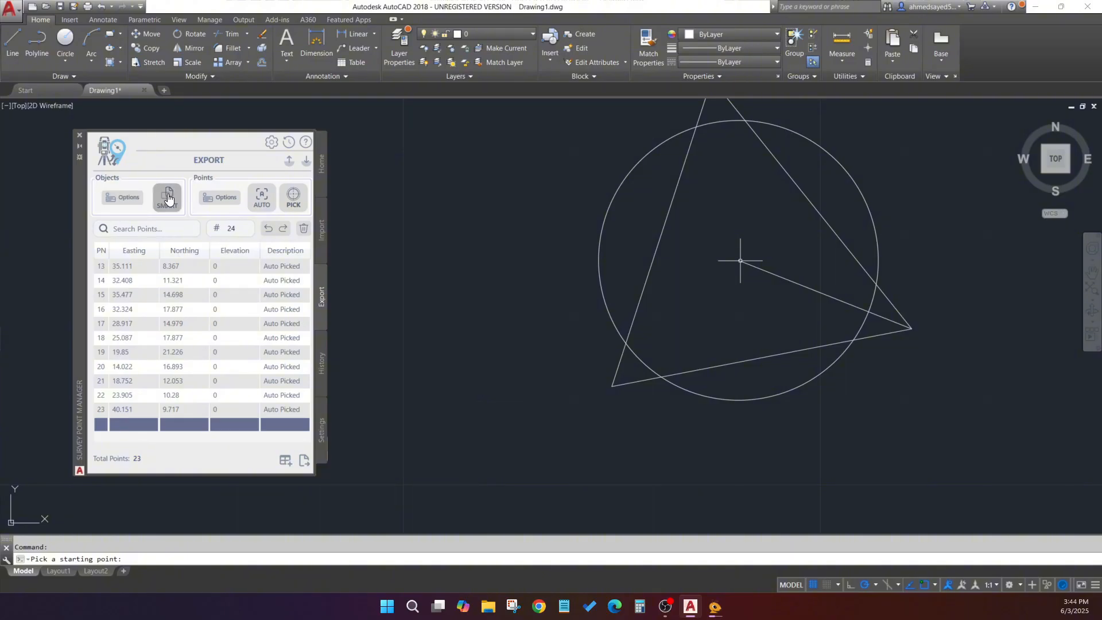
- Smart-pick all the circle-and-triangle blocks with one crossing selection and finish the selection
{"action": "left_click", "coordinate": [168, 199]}
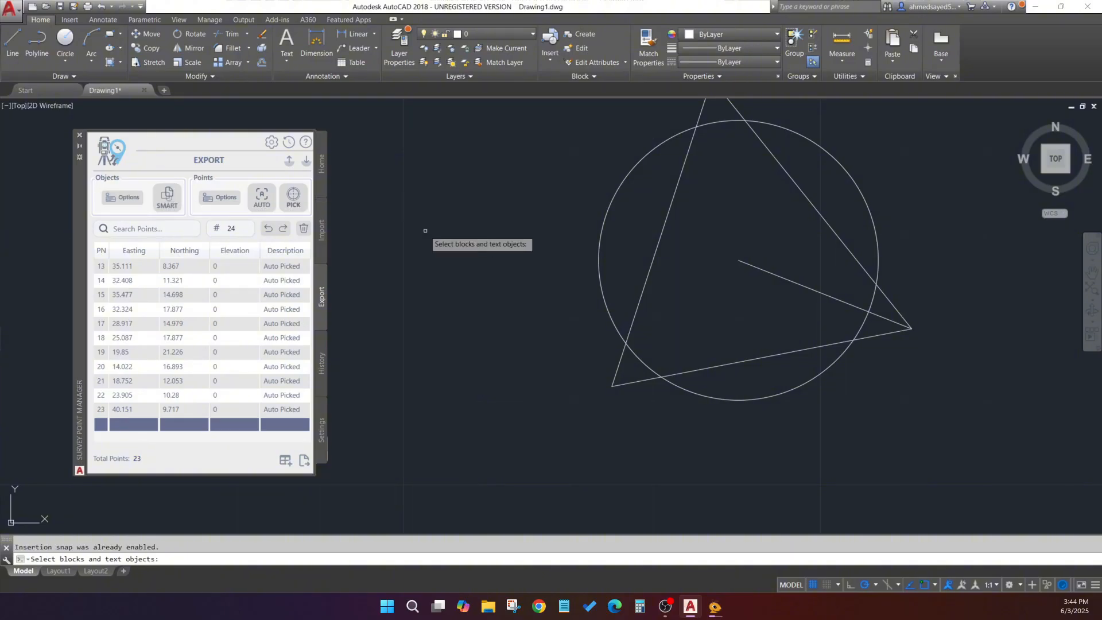
{"action": "scroll", "coordinate": [426, 230], "scroll_direction": "down", "scroll_amount": 5}
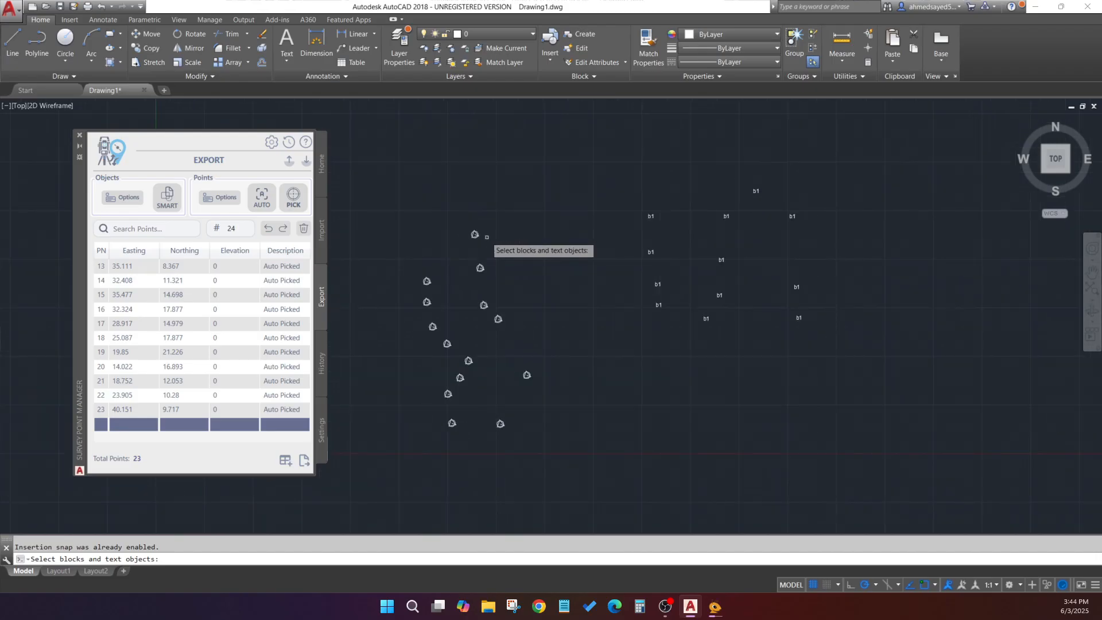
{"action": "scroll", "coordinate": [487, 237], "scroll_direction": "down", "scroll_amount": 2}
{"action": "left_click", "coordinate": [517, 216]}
{"action": "left_click", "coordinate": [431, 377]}
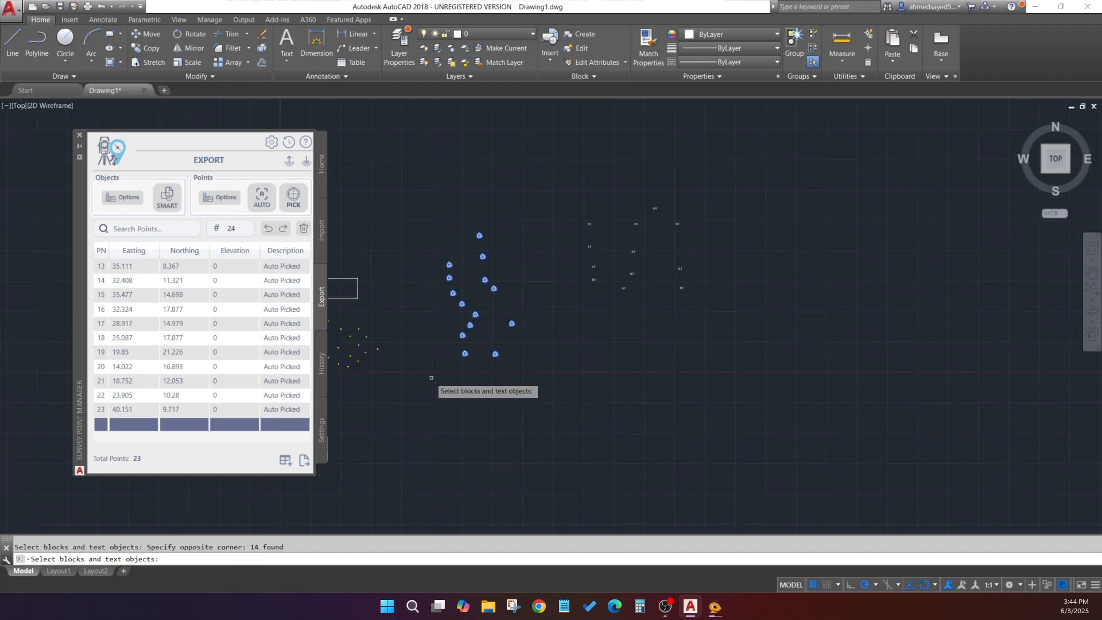
{"action": "key", "text": "Return"}
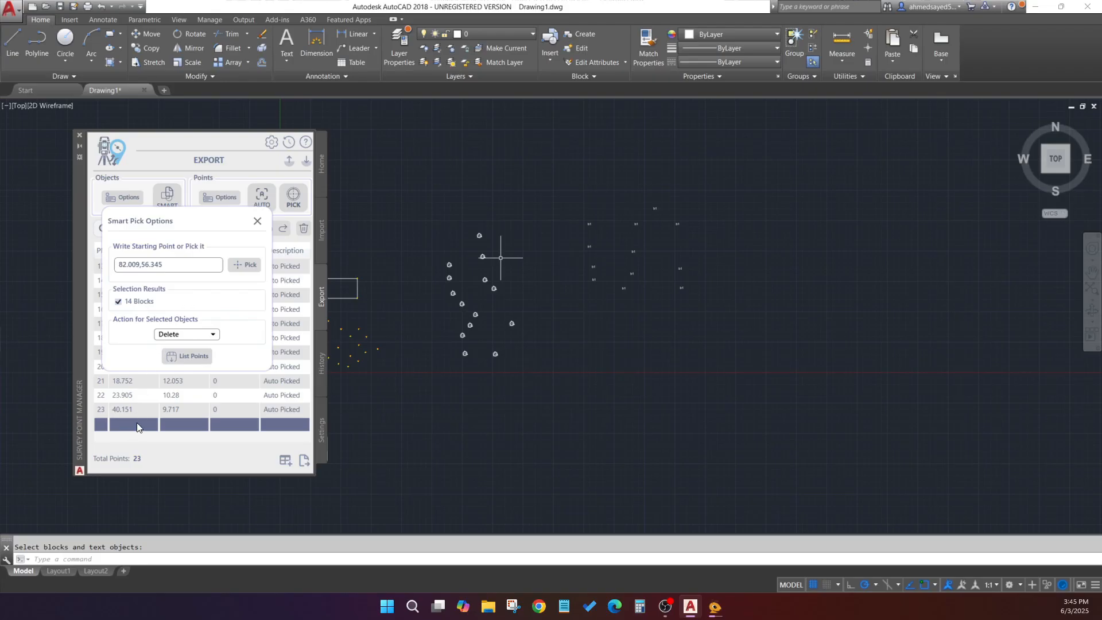
- Choose Delete as the action for the selected blocks and list their points in the export list
{"action": "left_click", "coordinate": [197, 335]}
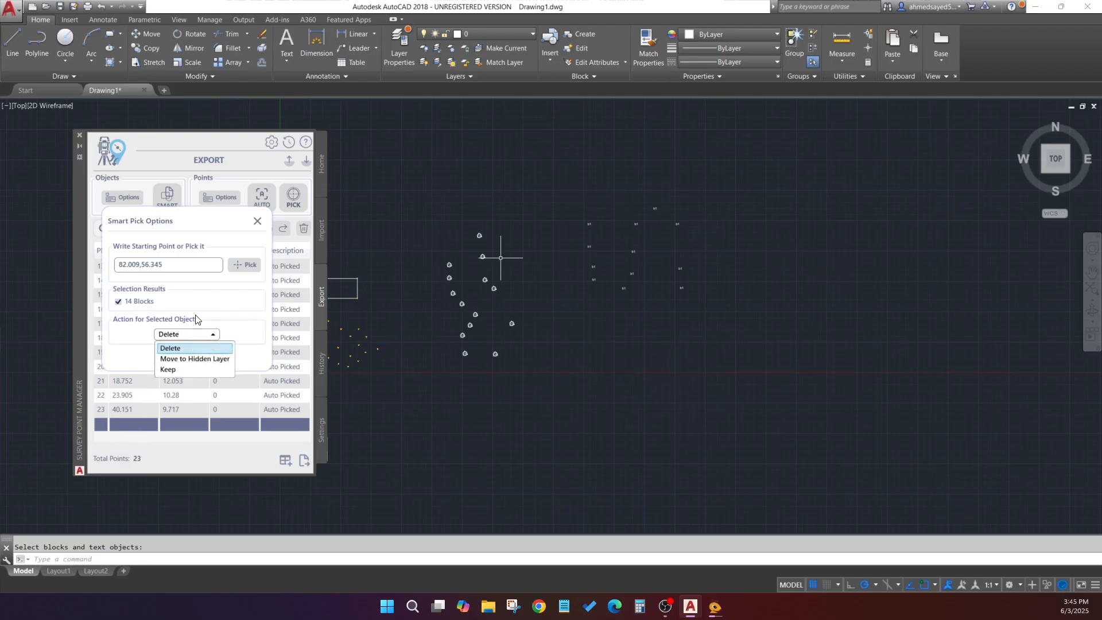
{"action": "left_click", "coordinate": [142, 307]}
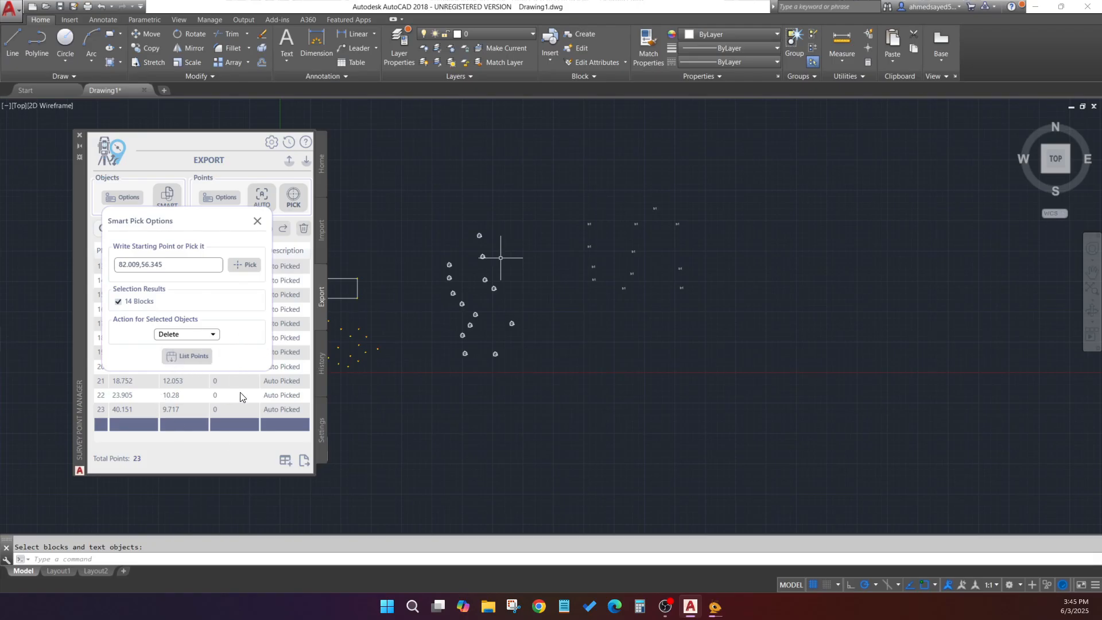
{"action": "left_click", "coordinate": [213, 334]}
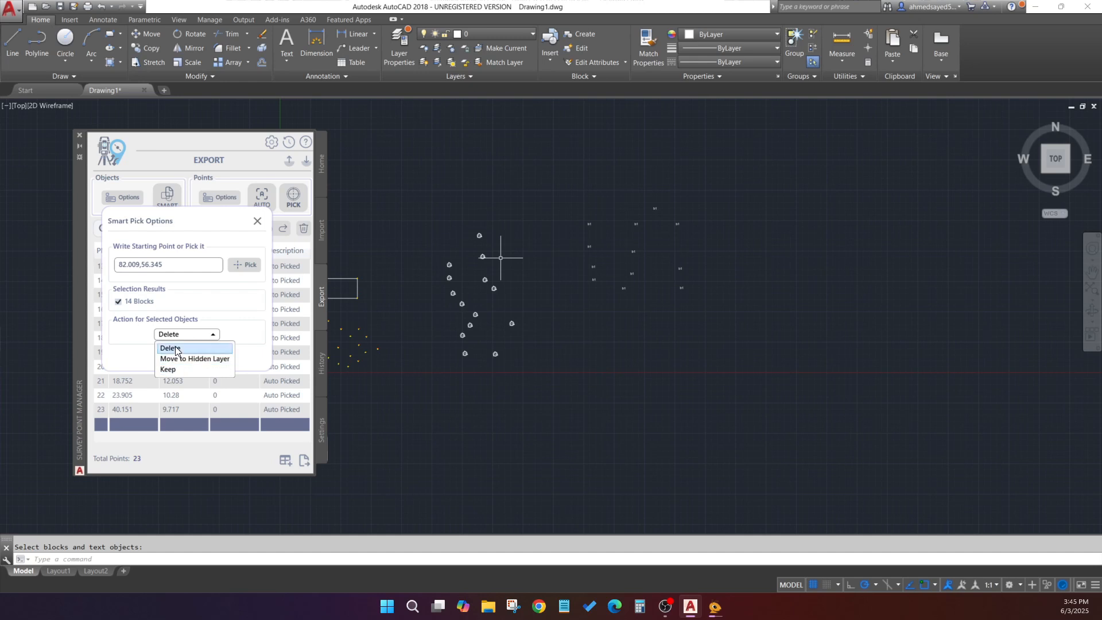
{"action": "left_click", "coordinate": [176, 349]}
{"action": "left_click", "coordinate": [186, 360]}
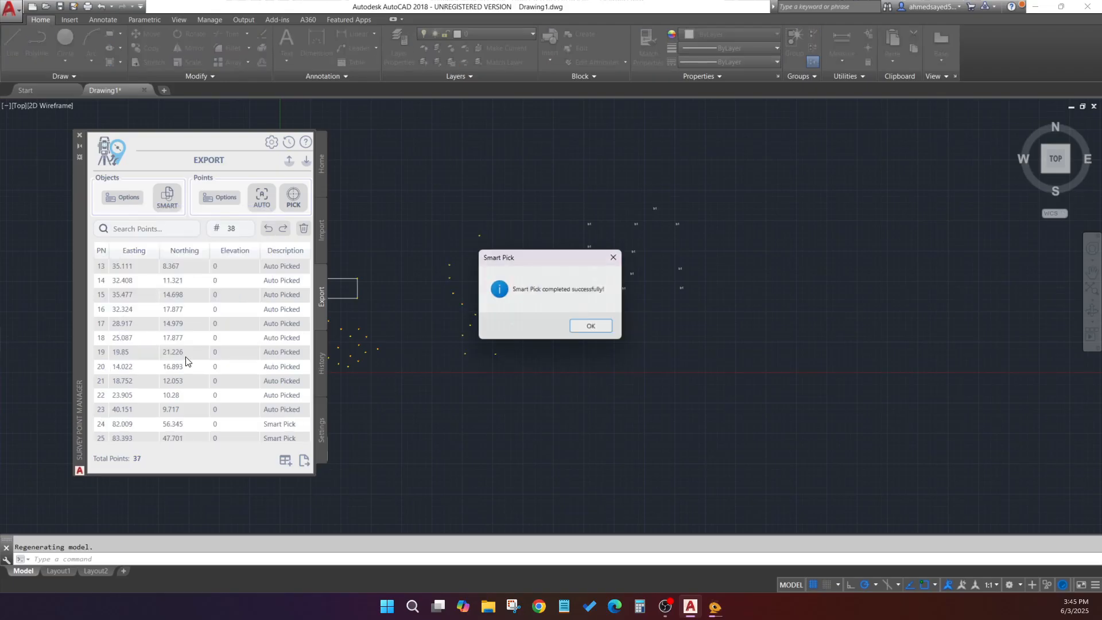
{"action": "left_click", "coordinate": [594, 327]}
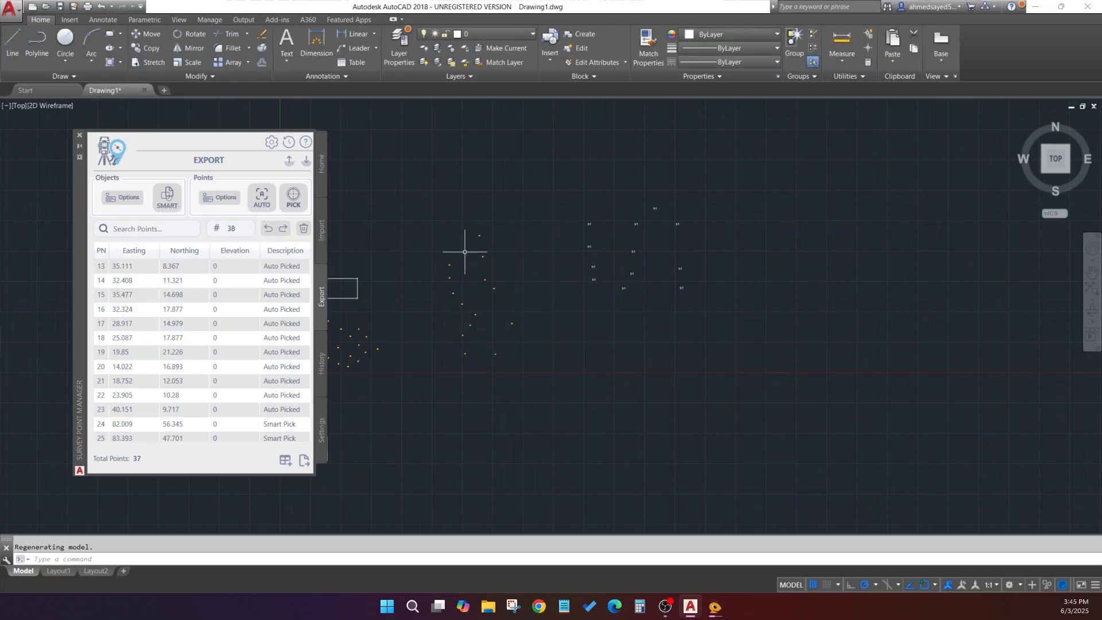
- Examine the numbering of the smart-picked points in the drawing from point 24 onward, and review their rows in the export list
{"action": "scroll", "coordinate": [484, 252], "scroll_direction": "up", "scroll_amount": 10}
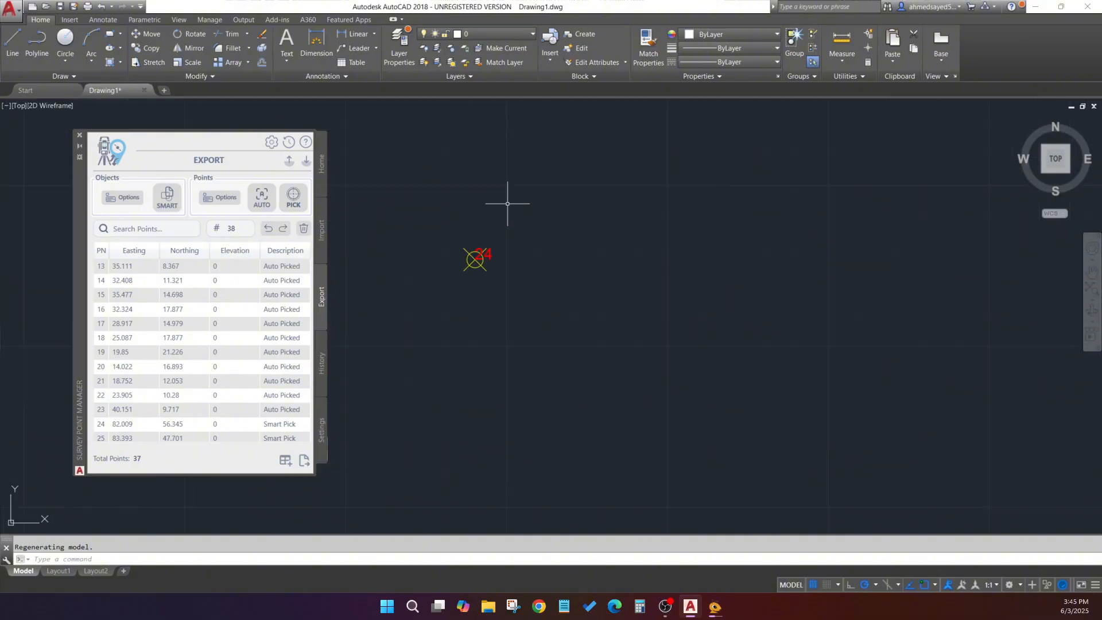
{"action": "scroll", "coordinate": [517, 228], "scroll_direction": "down", "scroll_amount": 8}
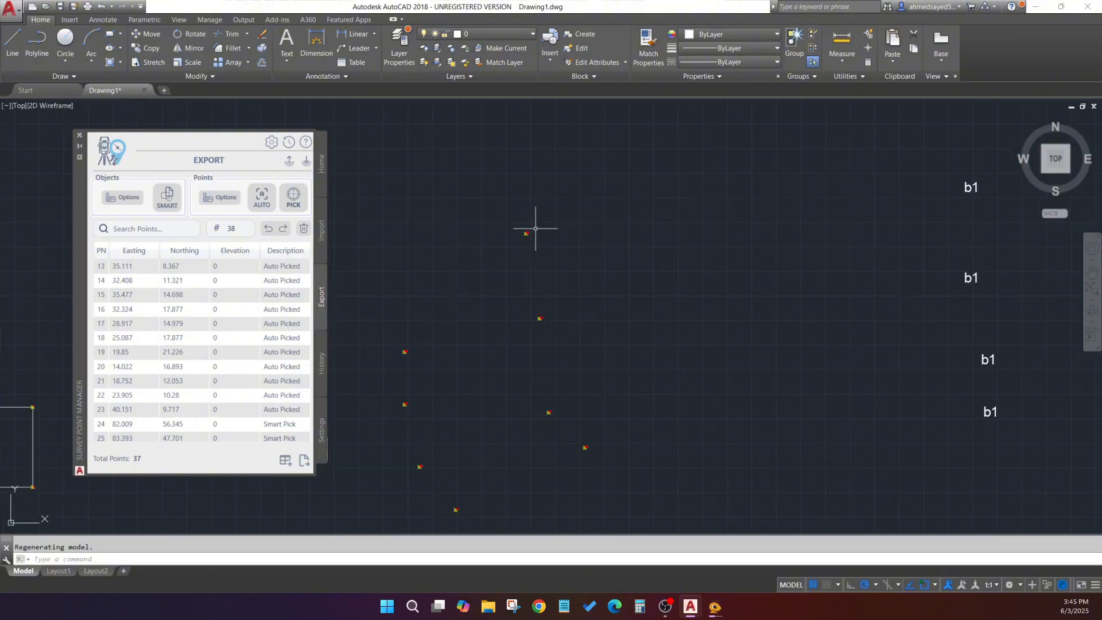
{"action": "scroll", "coordinate": [541, 295], "scroll_direction": "up", "scroll_amount": 8}
{"action": "scroll", "coordinate": [605, 256], "scroll_direction": "down", "scroll_amount": 6}
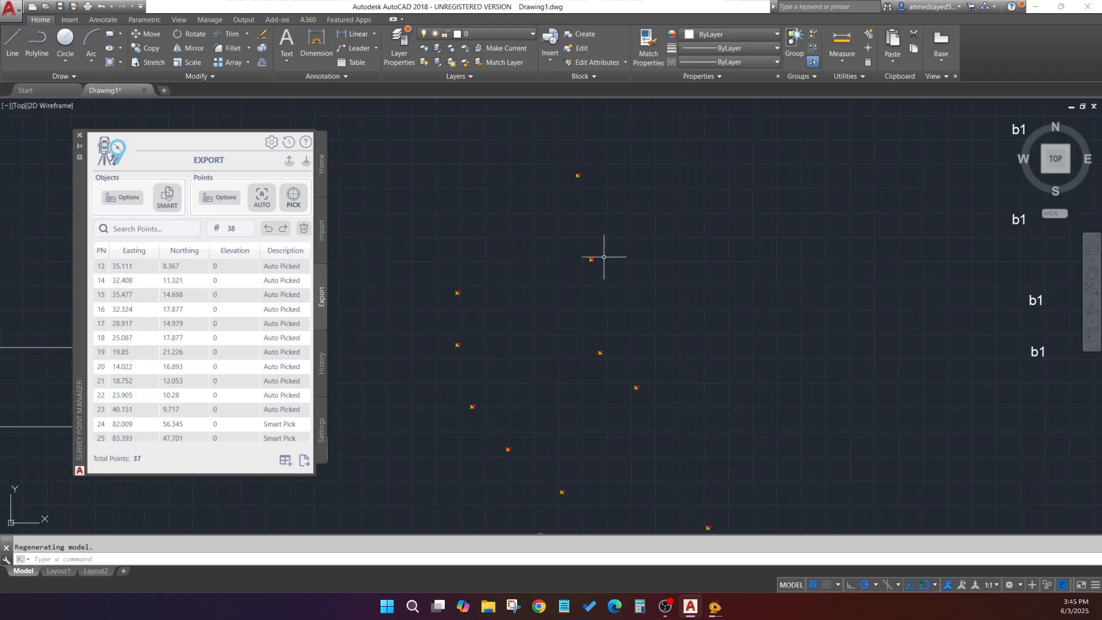
{"action": "scroll", "coordinate": [445, 291], "scroll_direction": "up", "scroll_amount": 6}
{"action": "scroll", "coordinate": [580, 331], "scroll_direction": "down", "scroll_amount": 5}
{"action": "scroll", "coordinate": [674, 394], "scroll_direction": "up", "scroll_amount": 5}
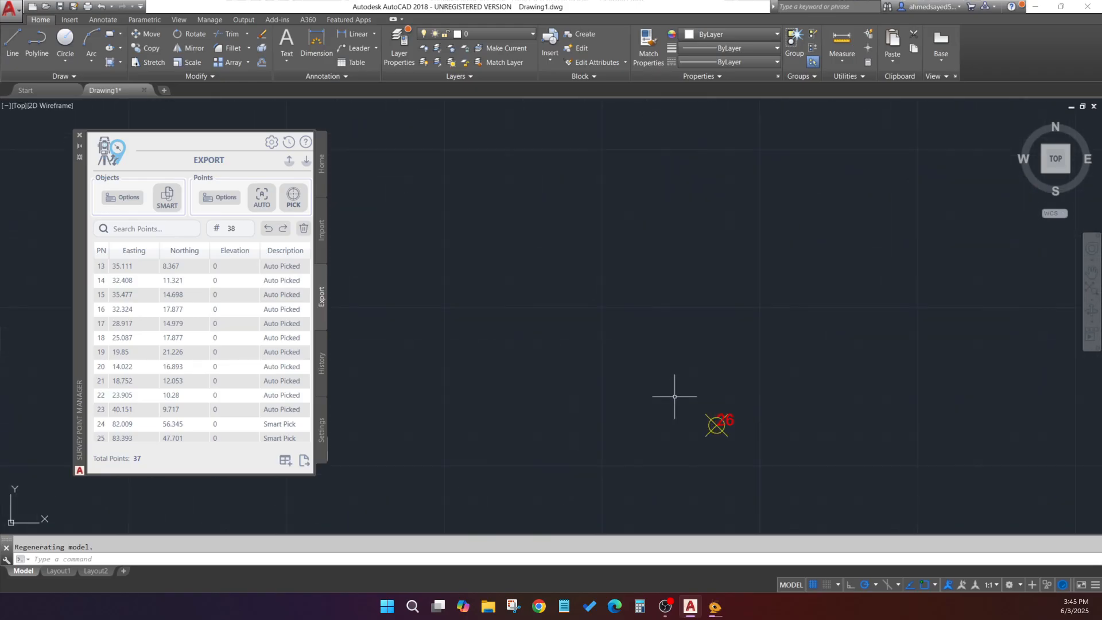
{"action": "scroll", "coordinate": [657, 381], "scroll_direction": "down", "scroll_amount": 5}
{"action": "scroll", "coordinate": [517, 300], "scroll_direction": "up", "scroll_amount": 6}
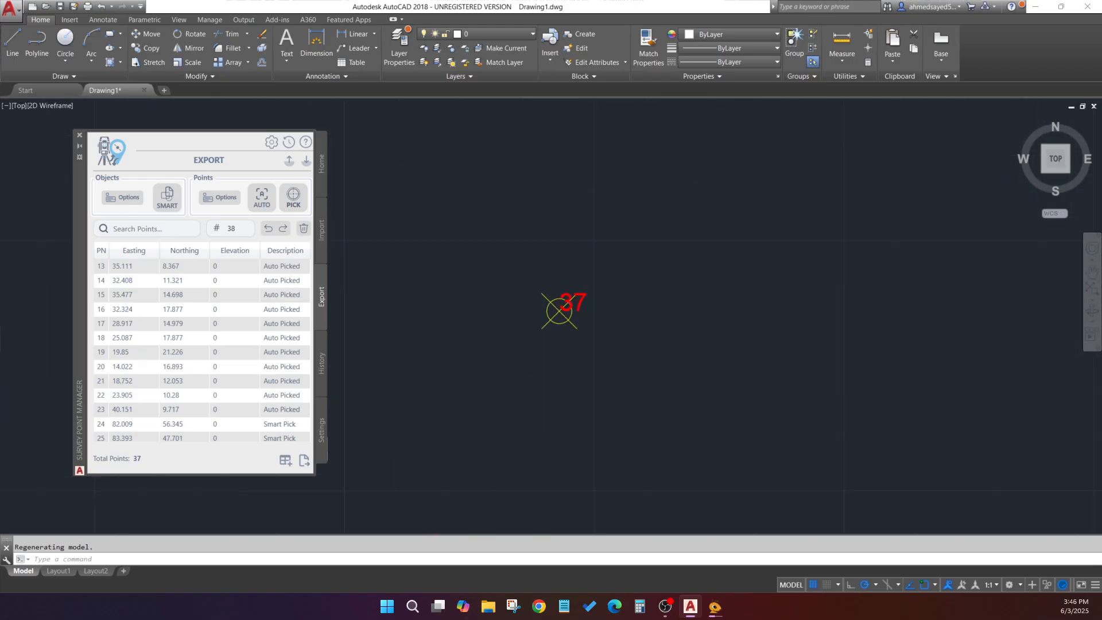
{"action": "scroll", "coordinate": [560, 308], "scroll_direction": "down", "scroll_amount": 8}
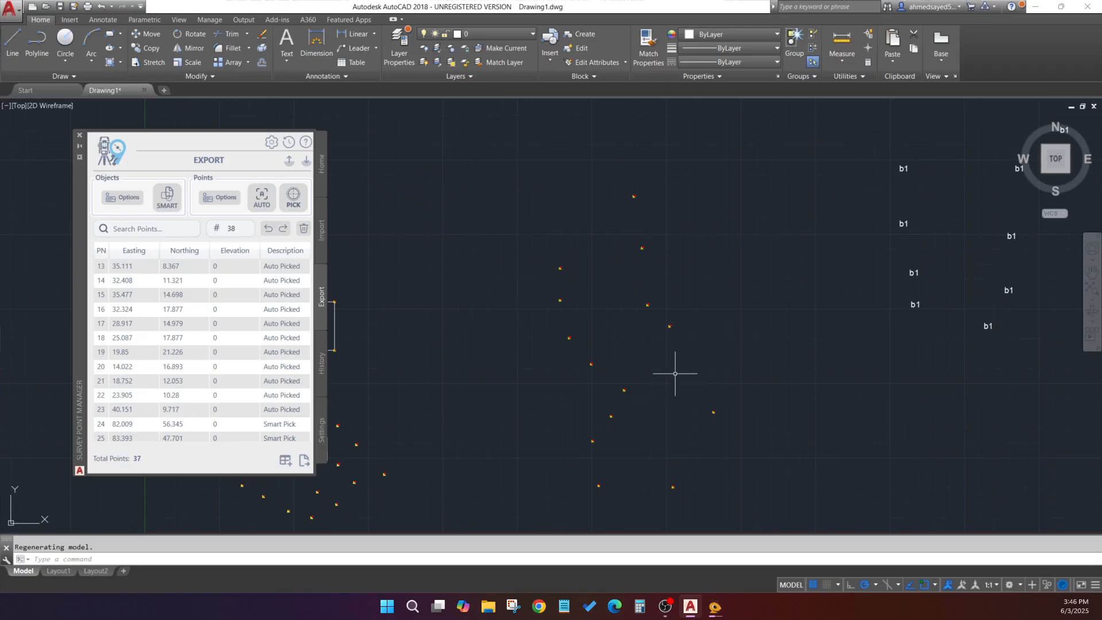
{"action": "scroll", "coordinate": [672, 374], "scroll_direction": "up", "scroll_amount": 10}
{"action": "scroll", "coordinate": [703, 268], "scroll_direction": "down", "scroll_amount": 6}
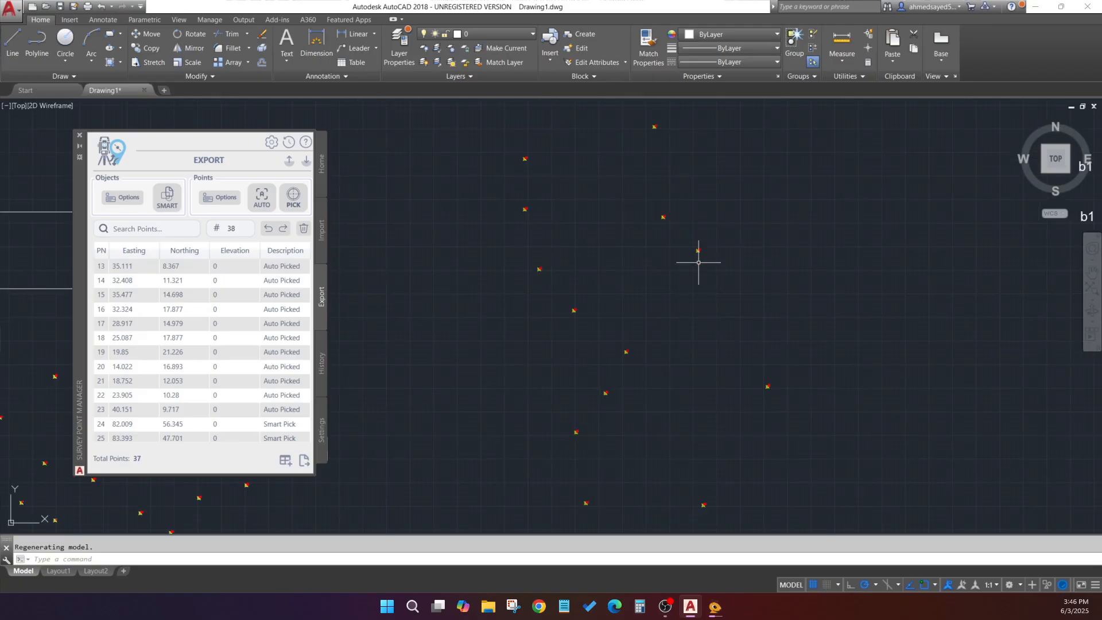
{"action": "scroll", "coordinate": [627, 364], "scroll_direction": "up", "scroll_amount": 6}
{"action": "scroll", "coordinate": [600, 337], "scroll_direction": "down", "scroll_amount": 6}
{"action": "scroll", "coordinate": [595, 367], "scroll_direction": "down", "scroll_amount": 3}
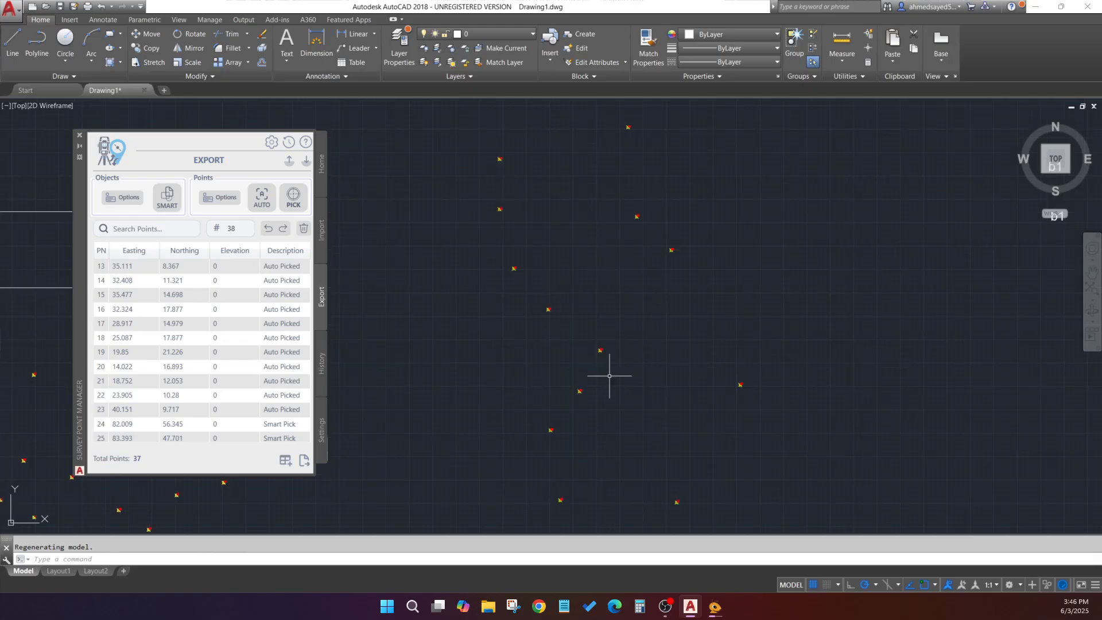
{"action": "scroll", "coordinate": [713, 382], "scroll_direction": "up", "scroll_amount": 5}
{"action": "scroll", "coordinate": [660, 367], "scroll_direction": "down", "scroll_amount": 8}
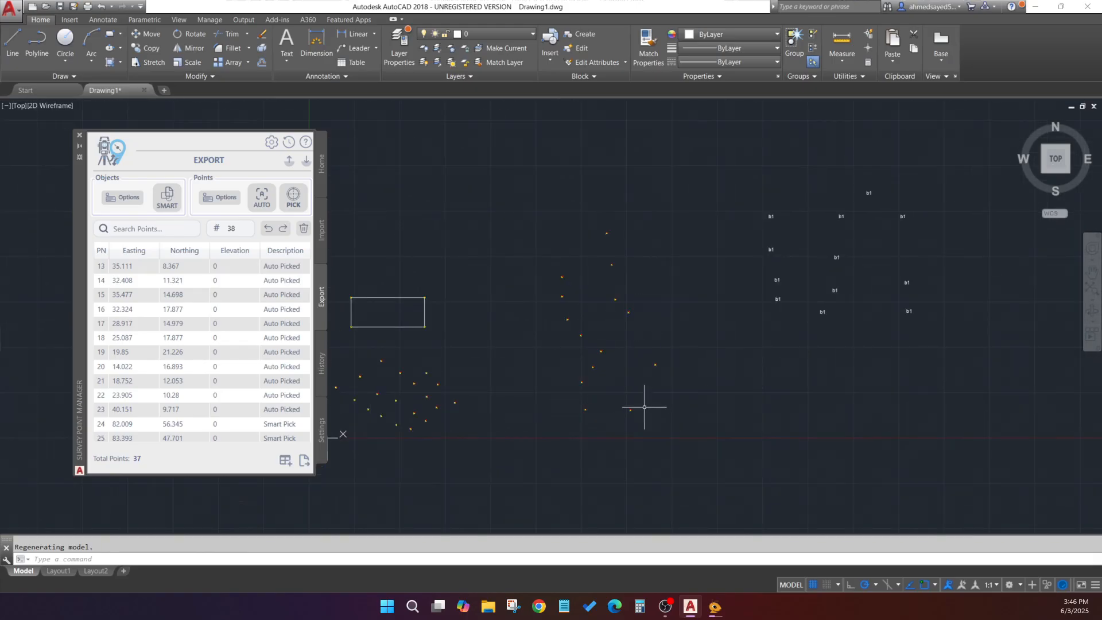
{"action": "scroll", "coordinate": [164, 396], "scroll_direction": "down", "scroll_amount": 5}
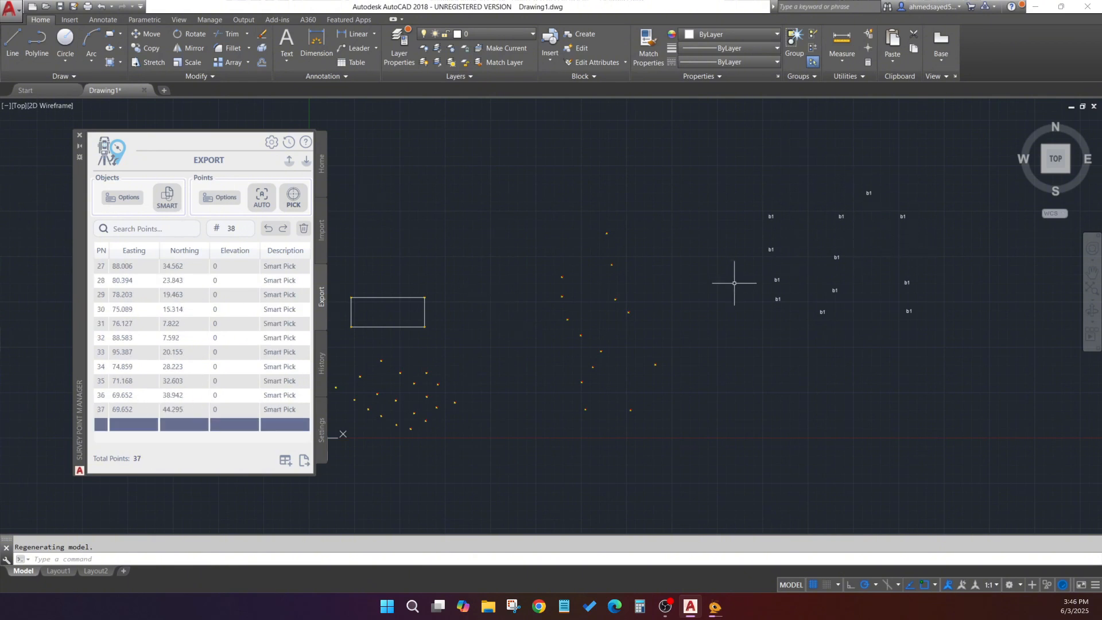
- Add a blank row at the end of the export list and delete it again
{"action": "left_click", "coordinate": [144, 426]}
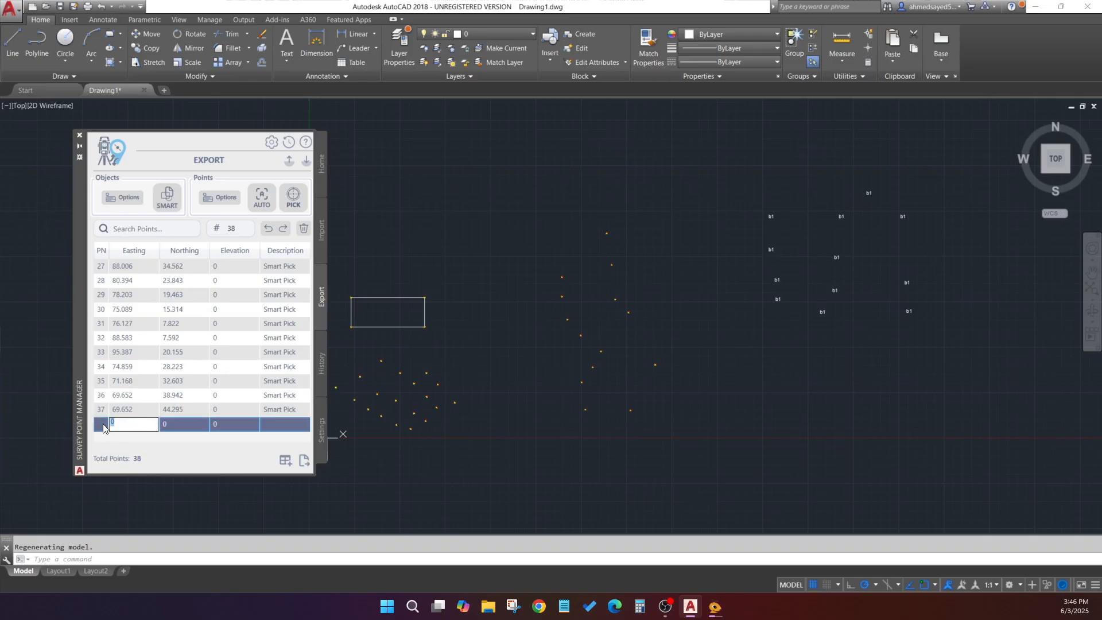
{"action": "left_click", "coordinate": [253, 425]}
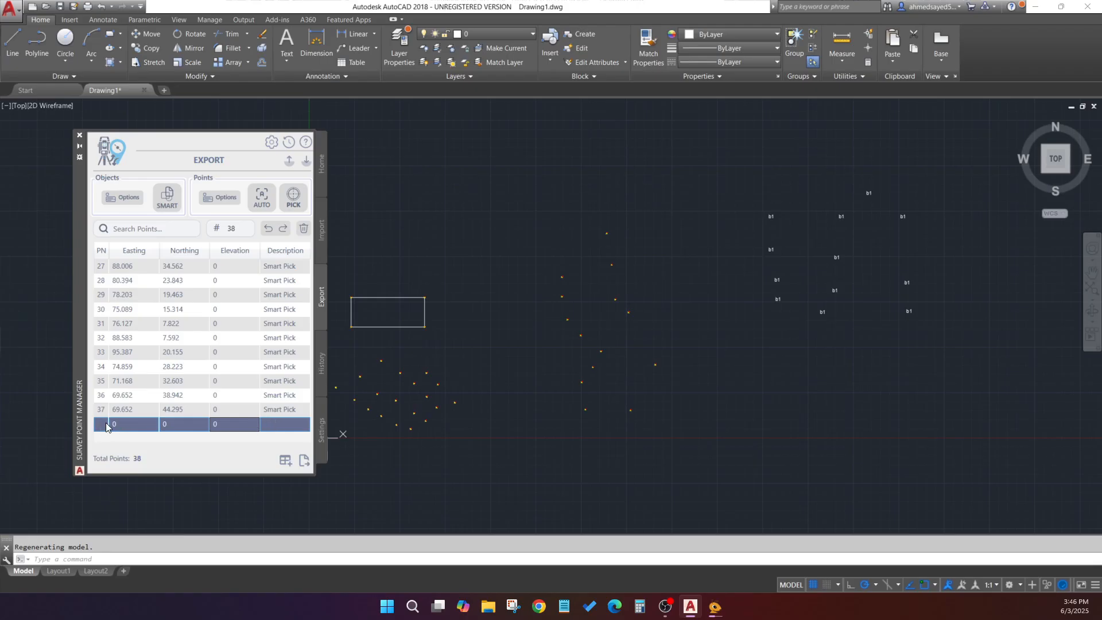
{"action": "key", "text": "Delete"}
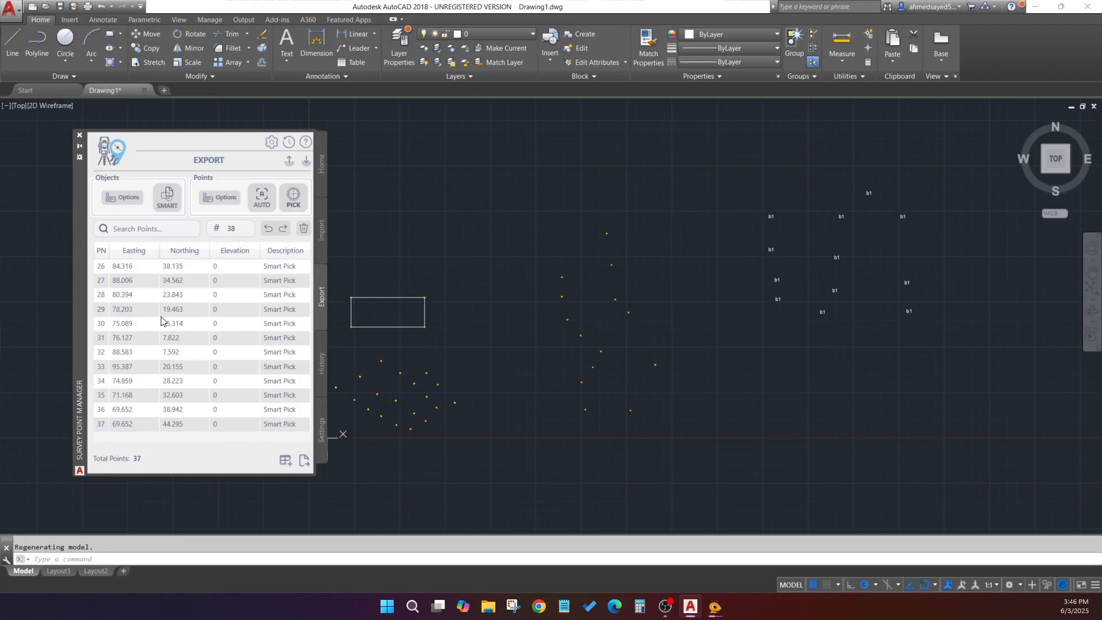
- Select the upper-left b1 text and examine its insertion point
{"action": "left_click", "coordinate": [692, 287]}
{"action": "left_click", "coordinate": [731, 334]}
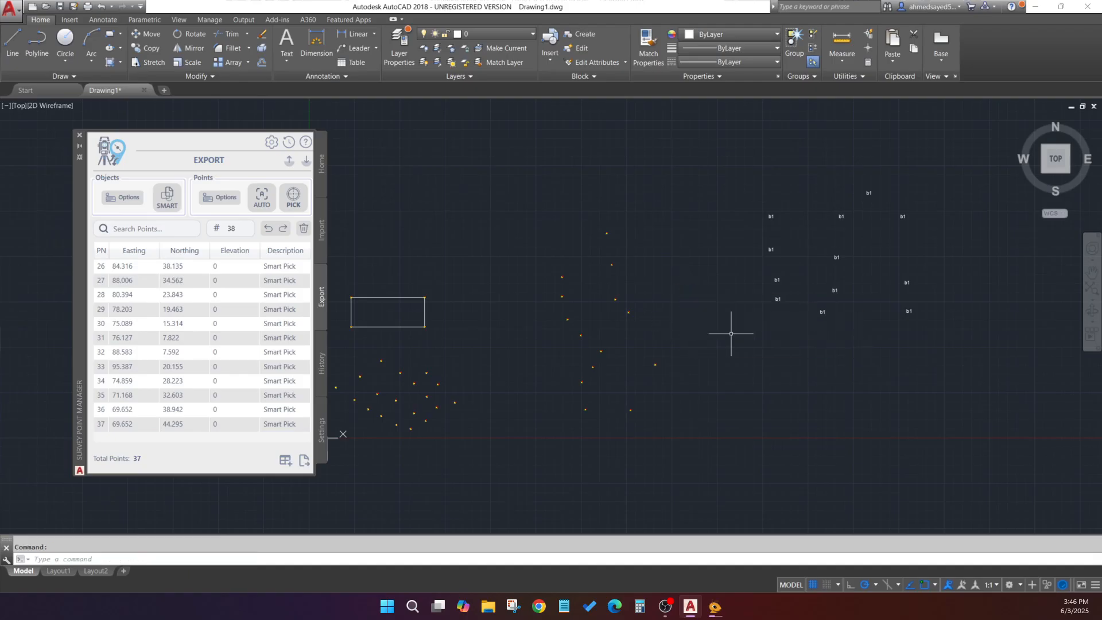
{"action": "scroll", "coordinate": [903, 192], "scroll_direction": "up", "scroll_amount": 5}
{"action": "scroll", "coordinate": [831, 172], "scroll_direction": "down", "scroll_amount": 4}
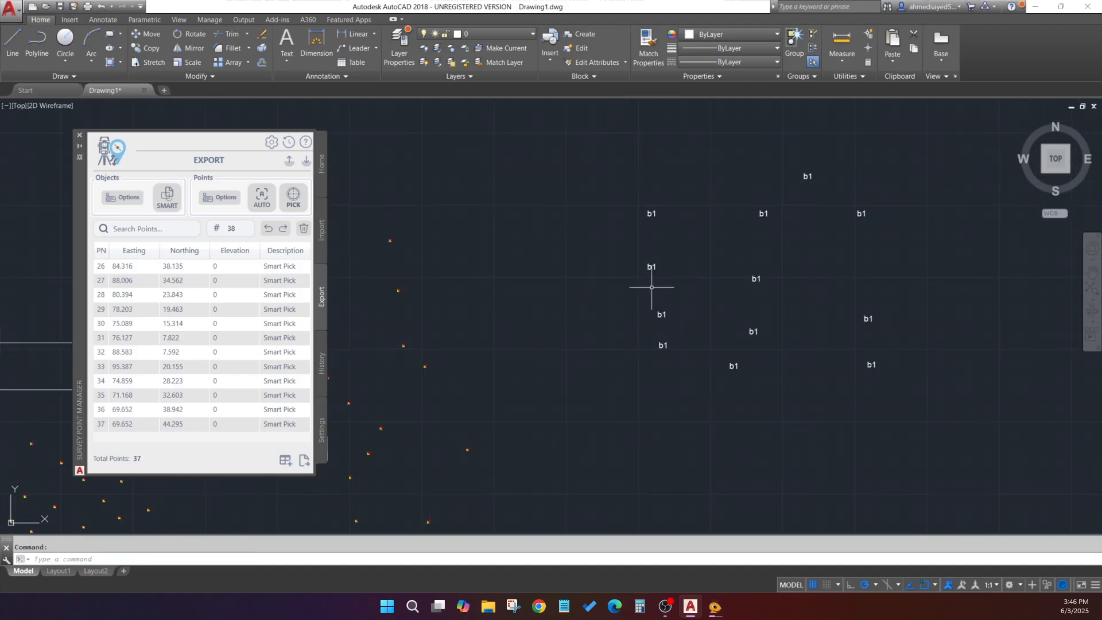
{"action": "left_click", "coordinate": [693, 214]}
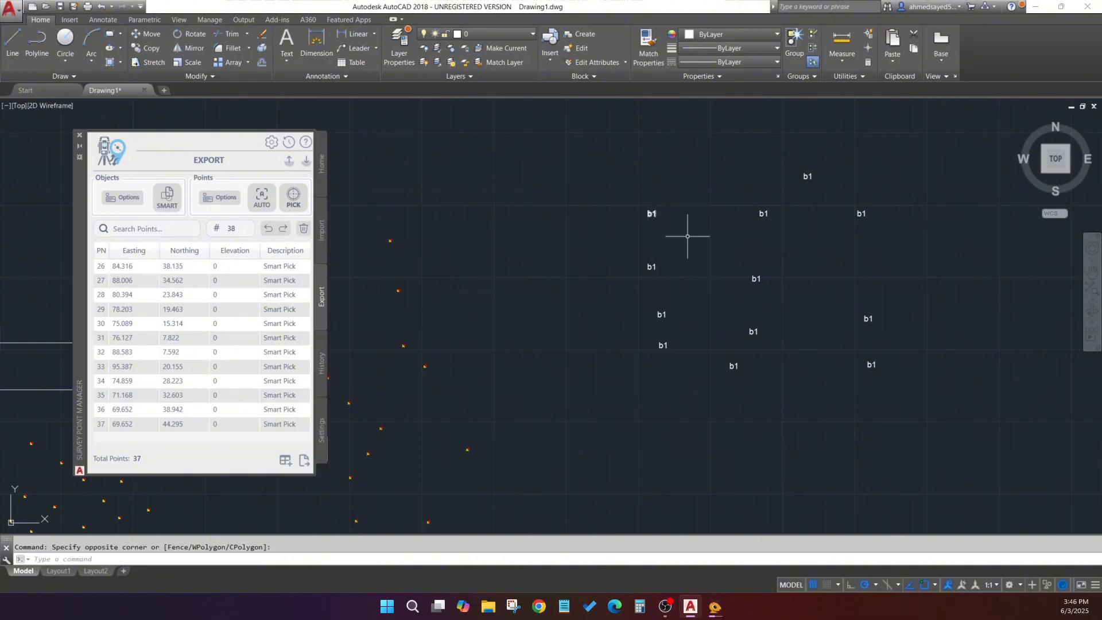
{"action": "left_click", "coordinate": [651, 213]}
{"action": "scroll", "coordinate": [655, 218], "scroll_direction": "up", "scroll_amount": 8}
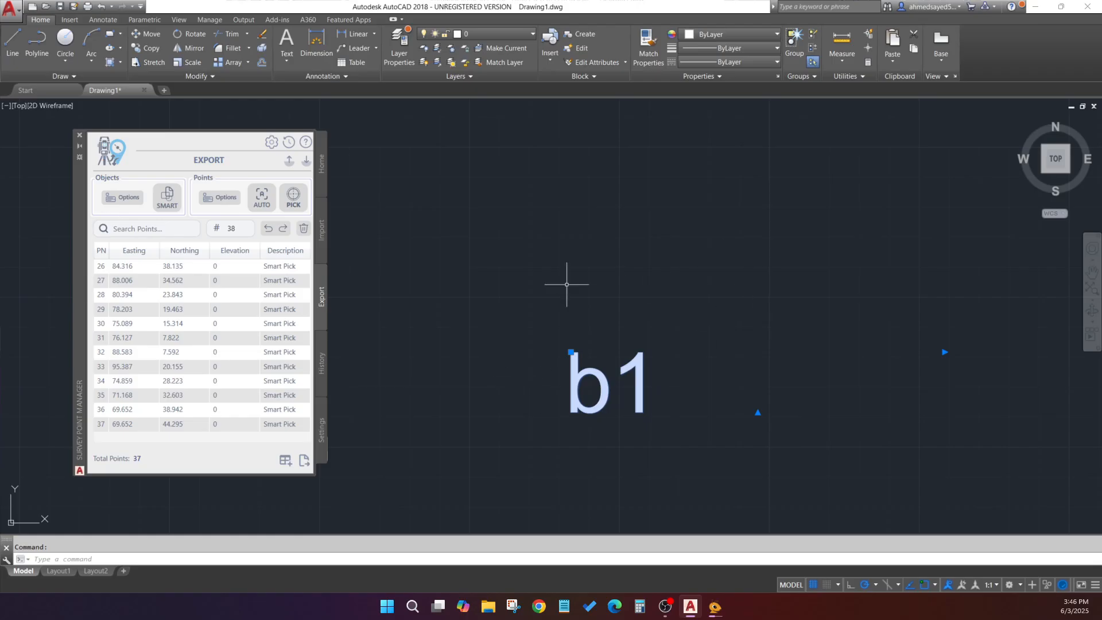
- Try to set the smart-pick starting point to the upper-left b1 text's insertion point
{"action": "left_click", "coordinate": [127, 198]}
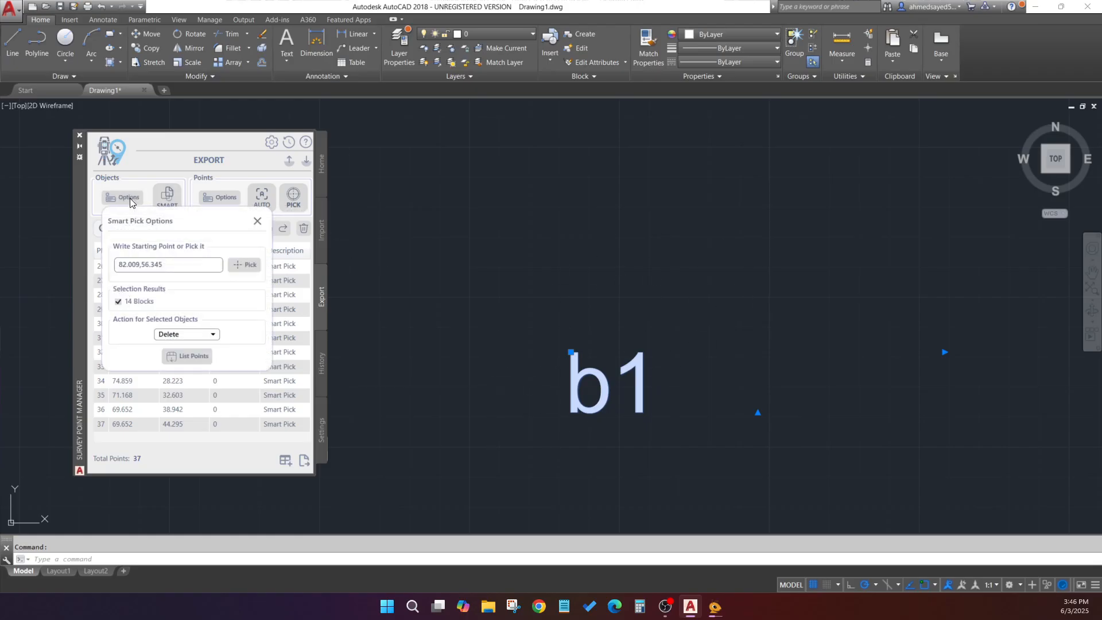
{"action": "left_click", "coordinate": [244, 265]}
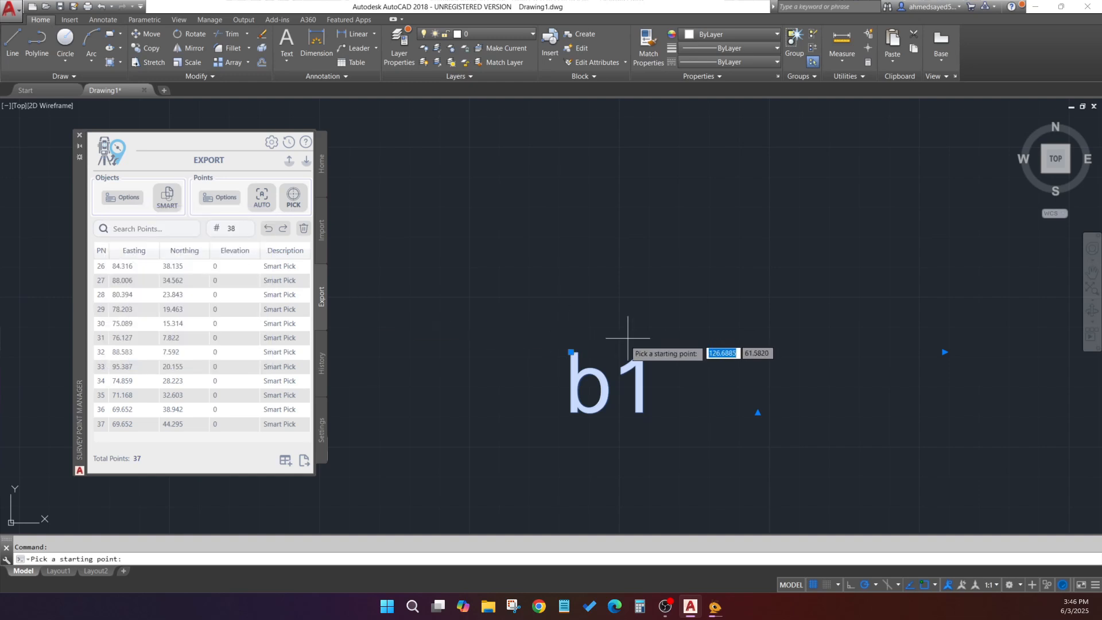
{"action": "left_click", "coordinate": [581, 356]}
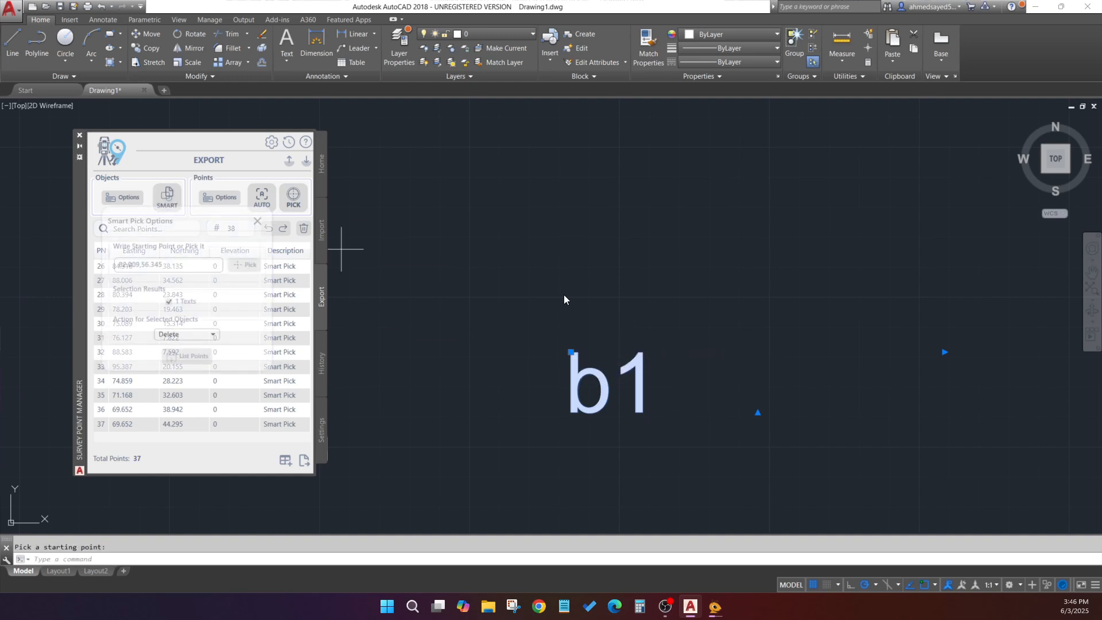
{"action": "scroll", "coordinate": [566, 280], "scroll_direction": "down", "scroll_amount": 3}
{"action": "scroll", "coordinate": [566, 281], "scroll_direction": "down", "scroll_amount": 8}
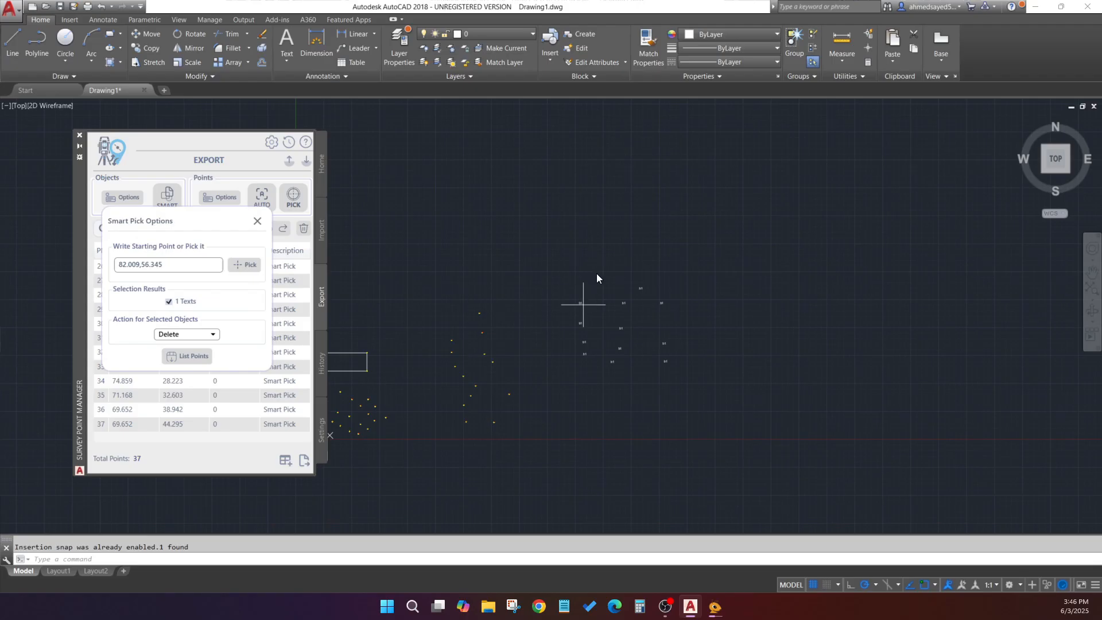
{"action": "key", "text": "Return"}
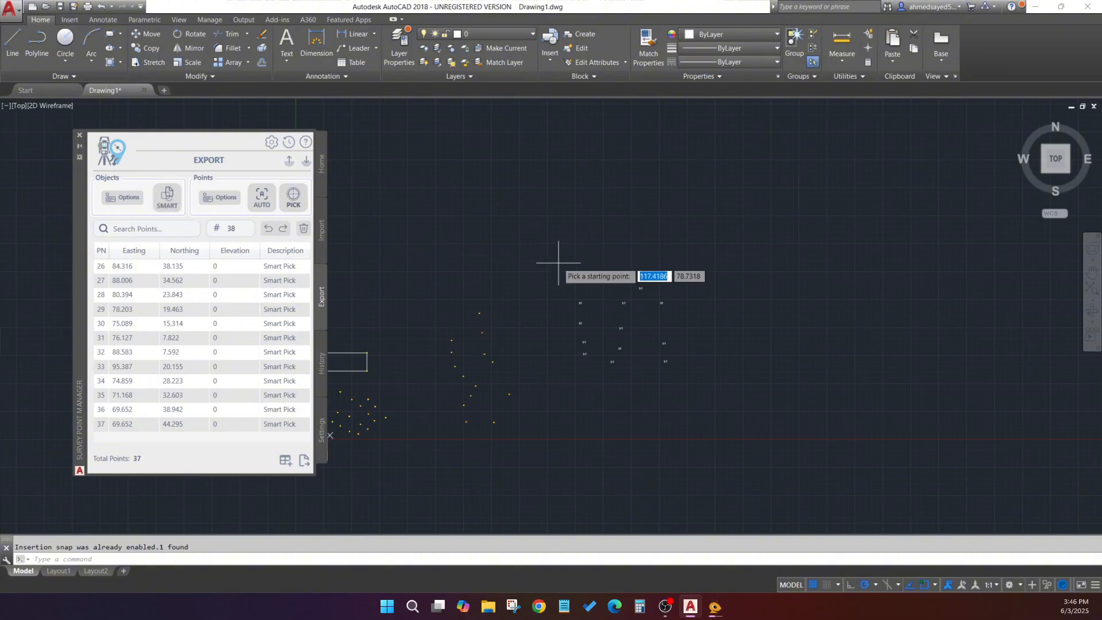
{"action": "key", "text": "Escape"}
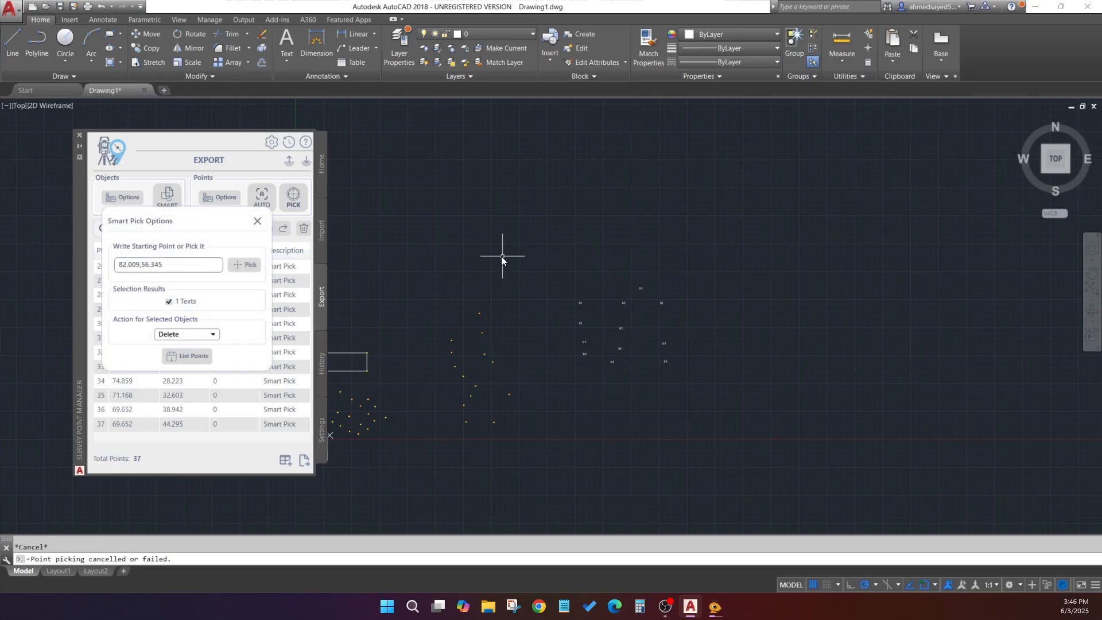
- Smart-pick one b1 text and set the starting point to the upper-left b1 text's insertion point at 126.689,61.582
{"action": "left_click", "coordinate": [167, 197]}
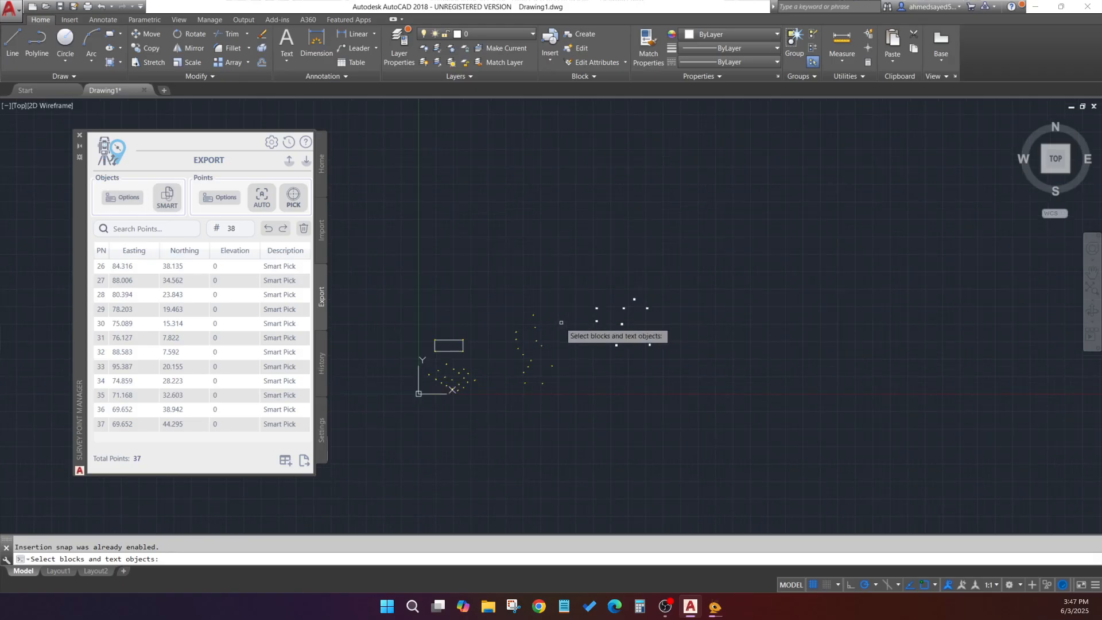
{"action": "scroll", "coordinate": [574, 319], "scroll_direction": "up", "scroll_amount": 3}
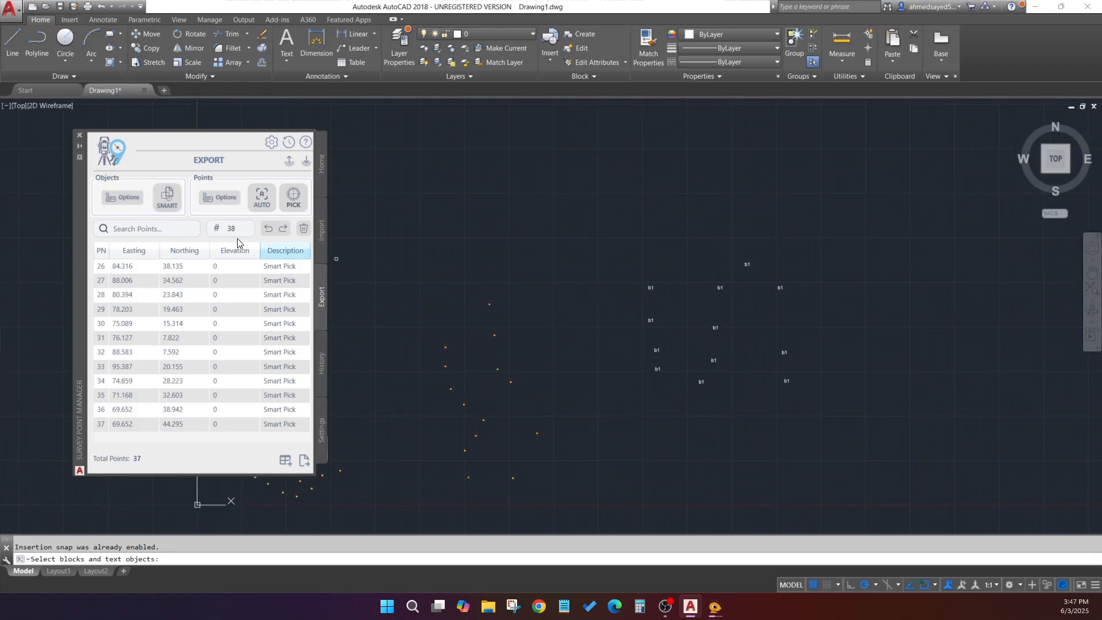
{"action": "left_click", "coordinate": [139, 197]}
{"action": "left_click", "coordinate": [250, 265]}
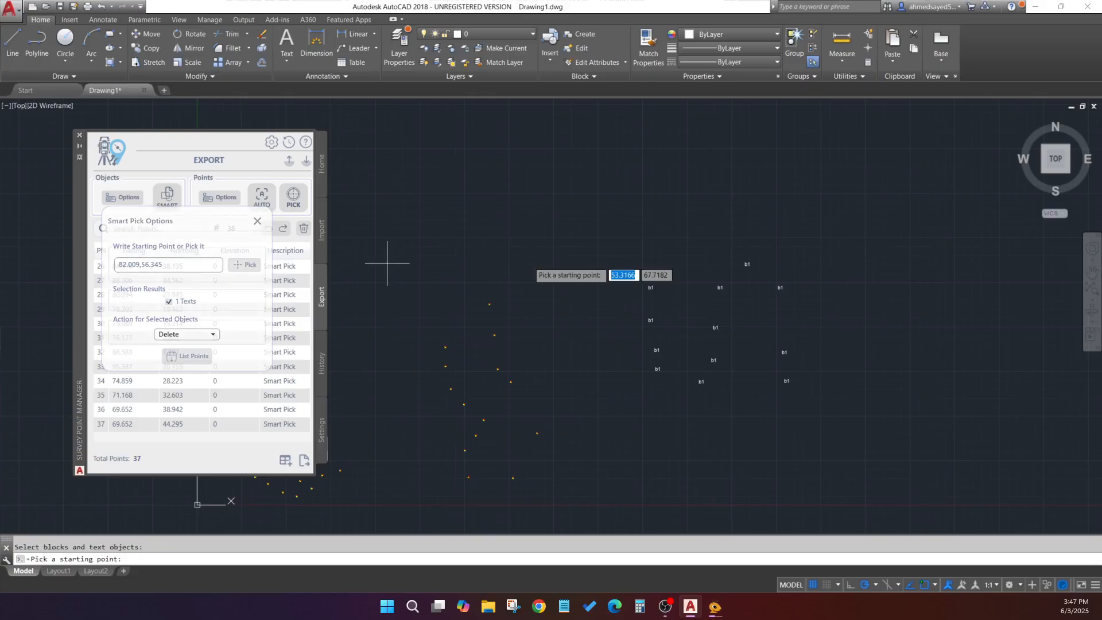
{"action": "scroll", "coordinate": [663, 289], "scroll_direction": "up", "scroll_amount": 5}
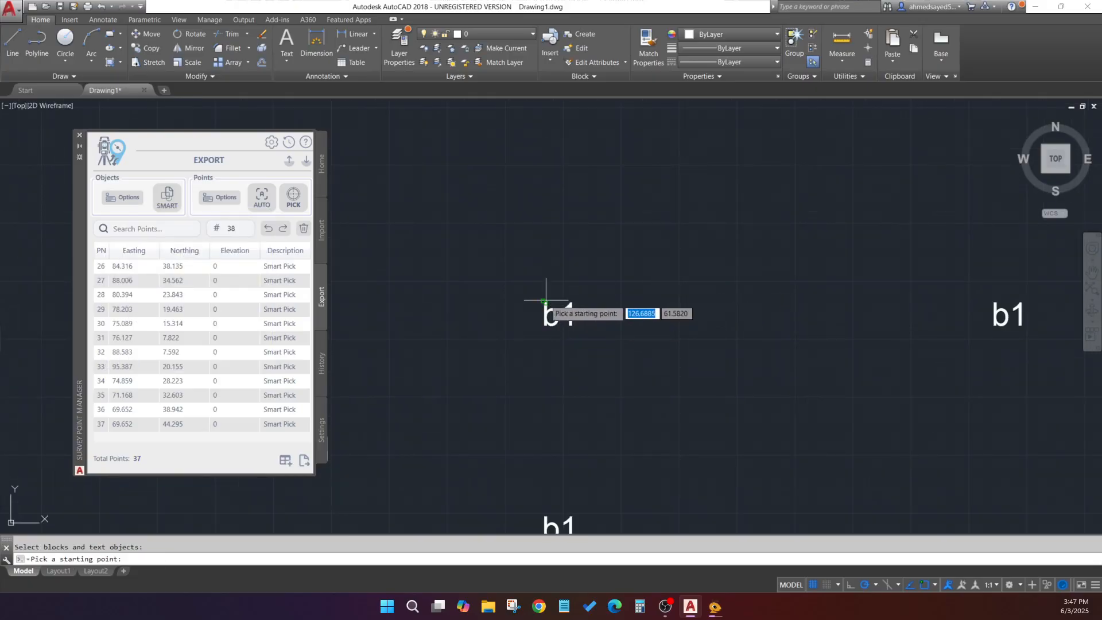
{"action": "left_click", "coordinate": [546, 301]}
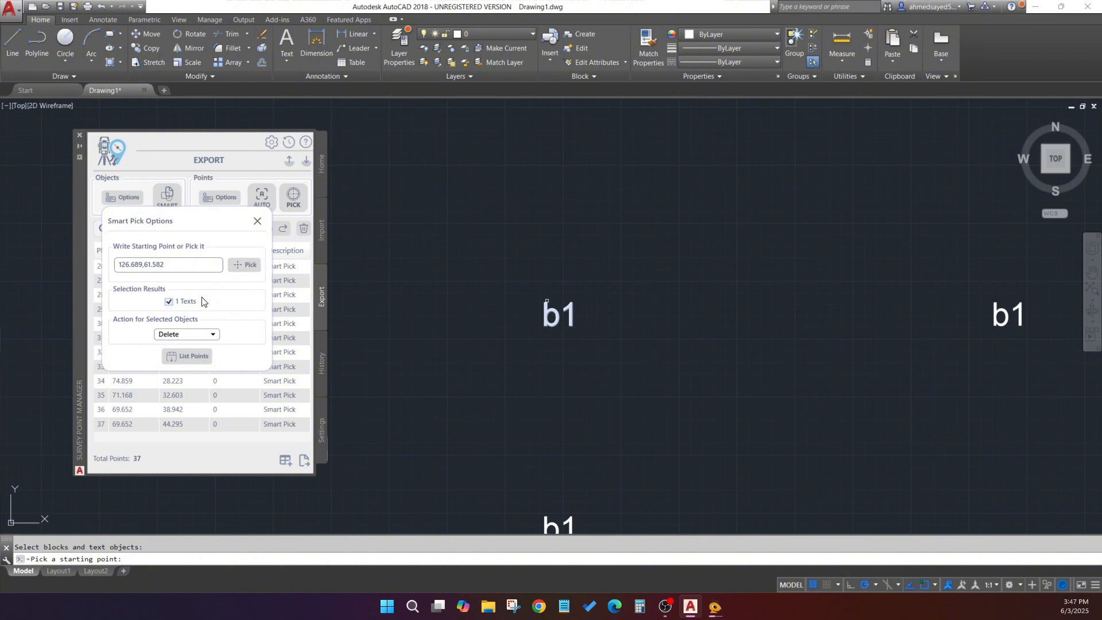
- Smart-pick all twelve b1 texts together and list them as export points, with the Delete action for the selected objects
{"action": "left_click", "coordinate": [167, 198]}
{"action": "scroll", "coordinate": [534, 252], "scroll_direction": "down", "scroll_amount": 5}
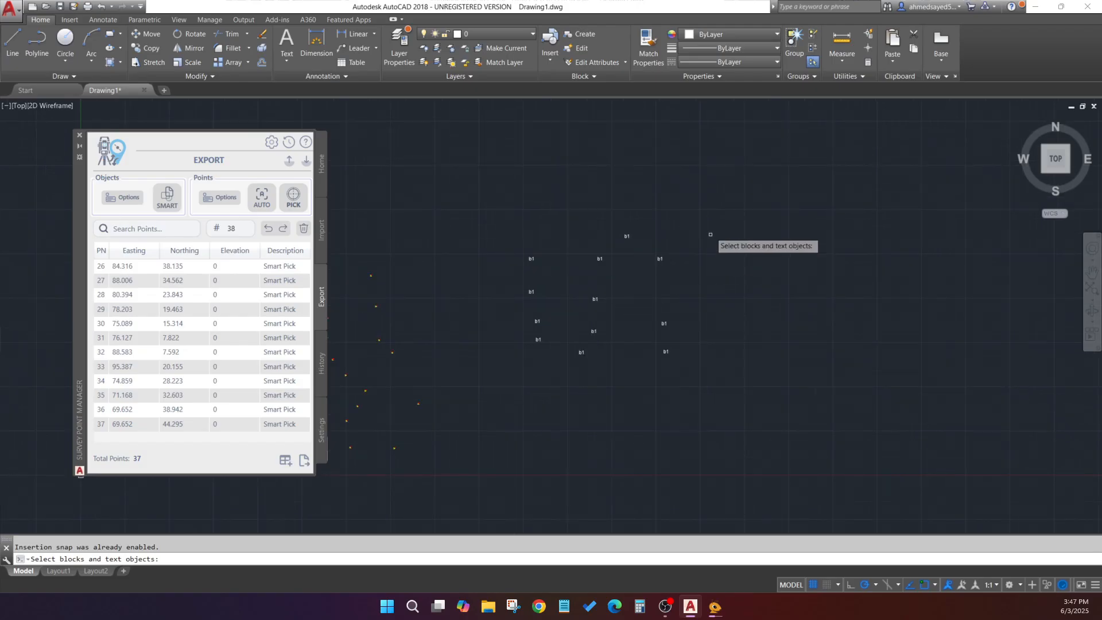
{"action": "left_click", "coordinate": [718, 217]}
{"action": "left_click", "coordinate": [492, 396]}
{"action": "key", "text": "Return"}
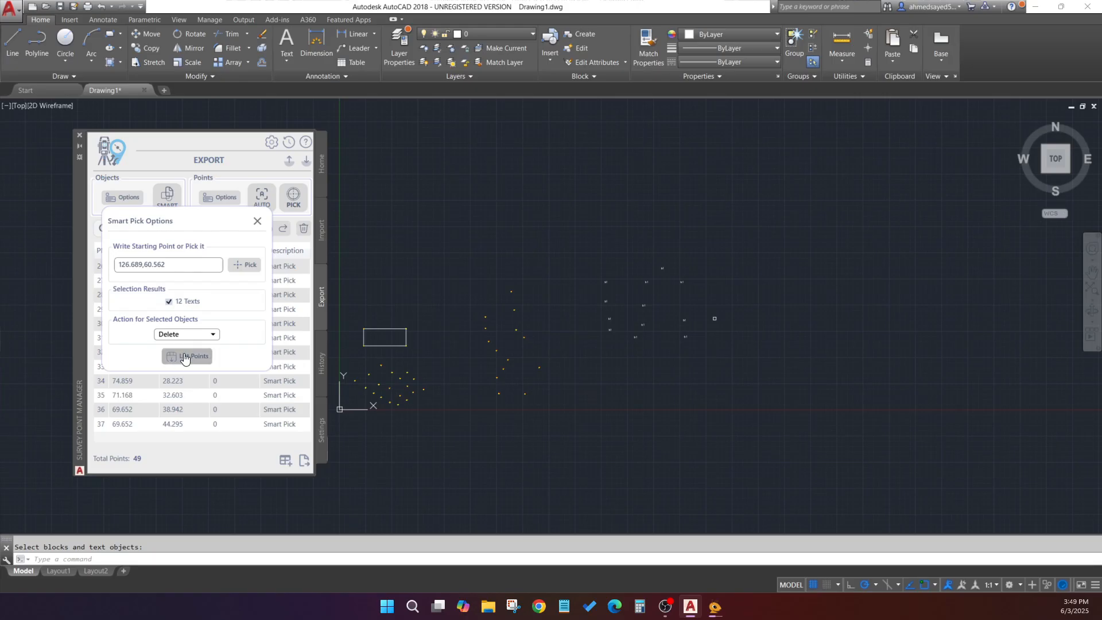
{"action": "left_click", "coordinate": [184, 356]}
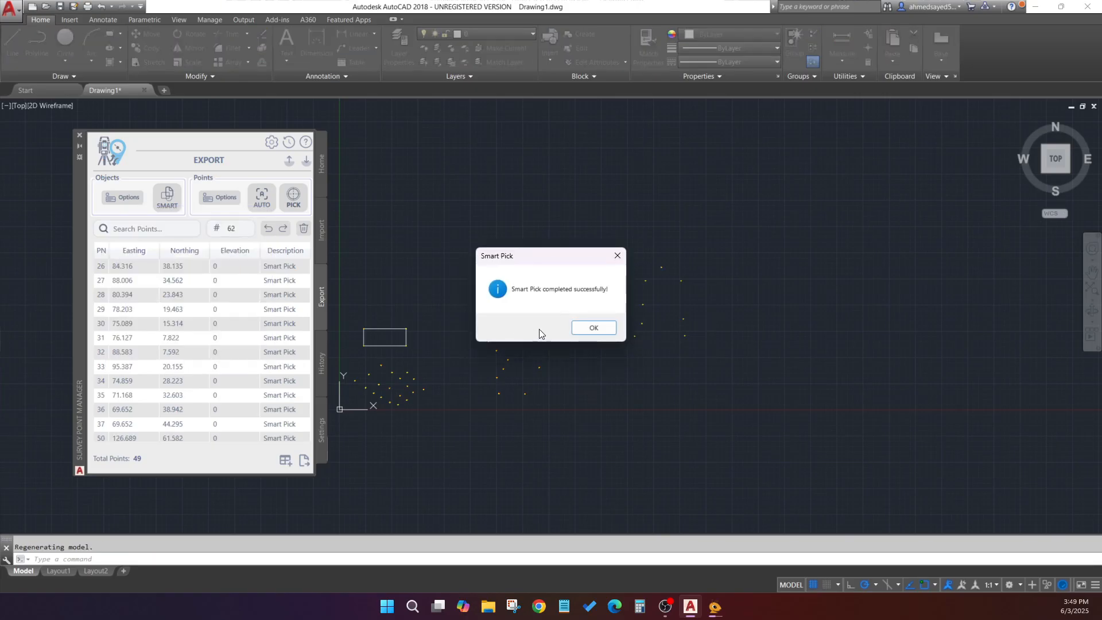
{"action": "left_click", "coordinate": [594, 327]}
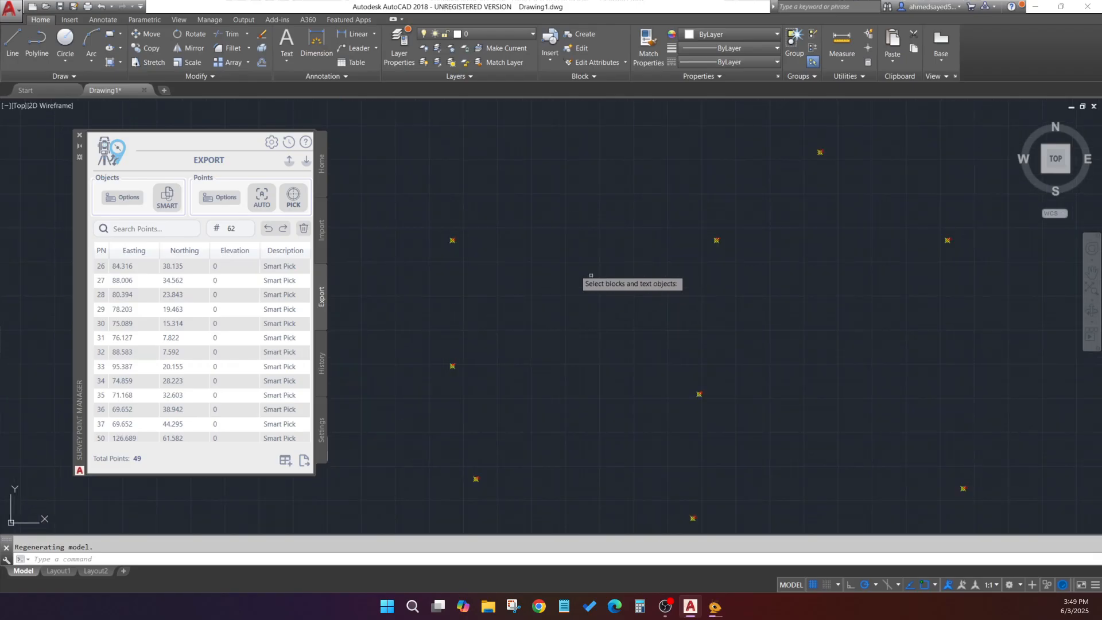
- Examine the numbering of the new smart-picked points in the drawing from point 50 onward, and review their rows in the export list
{"action": "scroll", "coordinate": [466, 240], "scroll_direction": "up", "scroll_amount": 1}
{"action": "scroll", "coordinate": [434, 265], "scroll_direction": "down", "scroll_amount": 3}
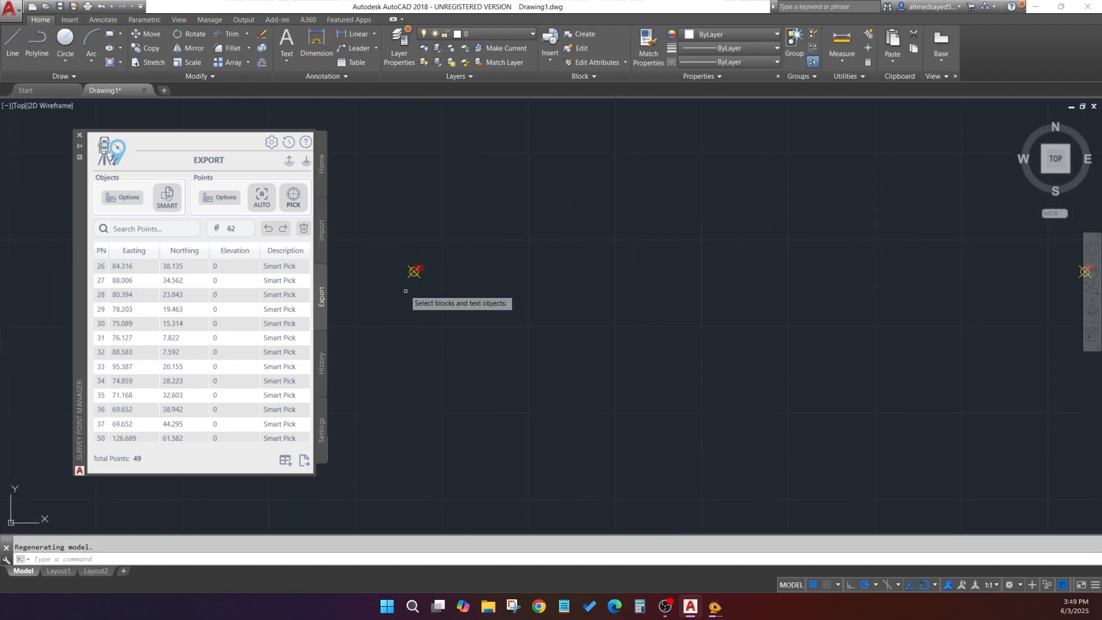
{"action": "scroll", "coordinate": [437, 265], "scroll_direction": "down", "scroll_amount": 3}
{"action": "scroll", "coordinate": [442, 339], "scroll_direction": "up", "scroll_amount": 2}
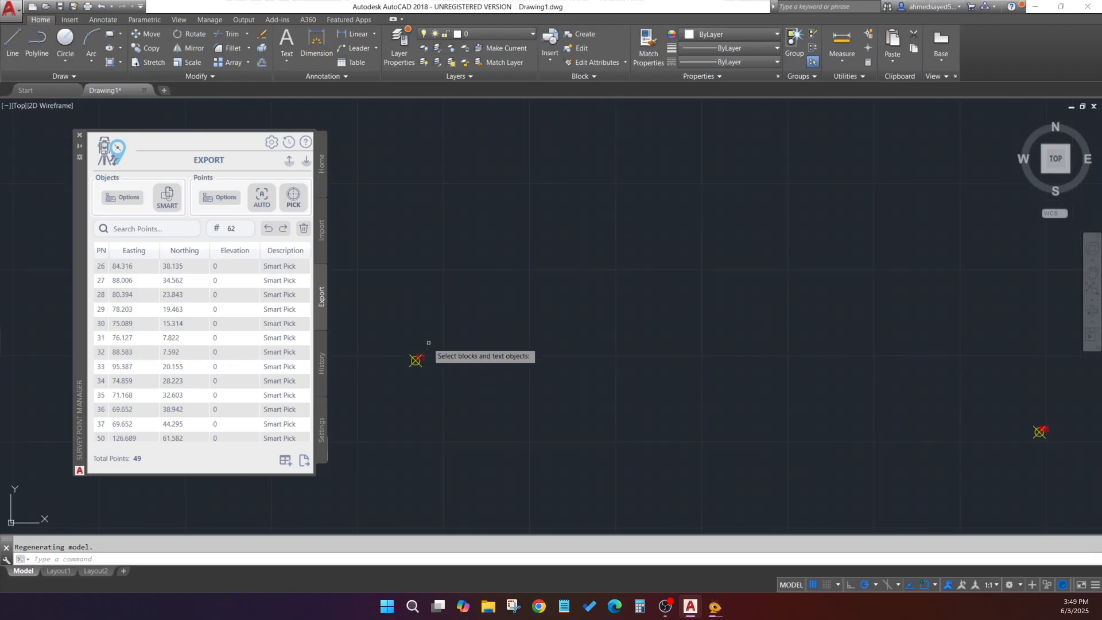
{"action": "scroll", "coordinate": [454, 460], "scroll_direction": "up", "scroll_amount": 2}
{"action": "scroll", "coordinate": [597, 362], "scroll_direction": "down", "scroll_amount": 3}
{"action": "scroll", "coordinate": [746, 241], "scroll_direction": "up", "scroll_amount": 5}
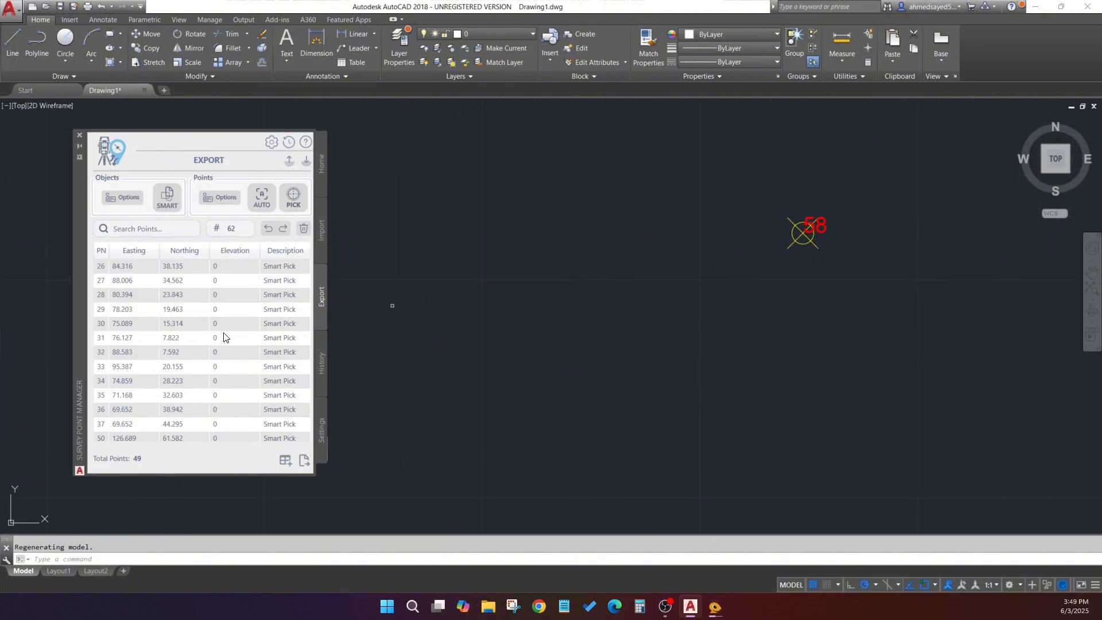
{"action": "scroll", "coordinate": [722, 302], "scroll_direction": "down", "scroll_amount": 6}
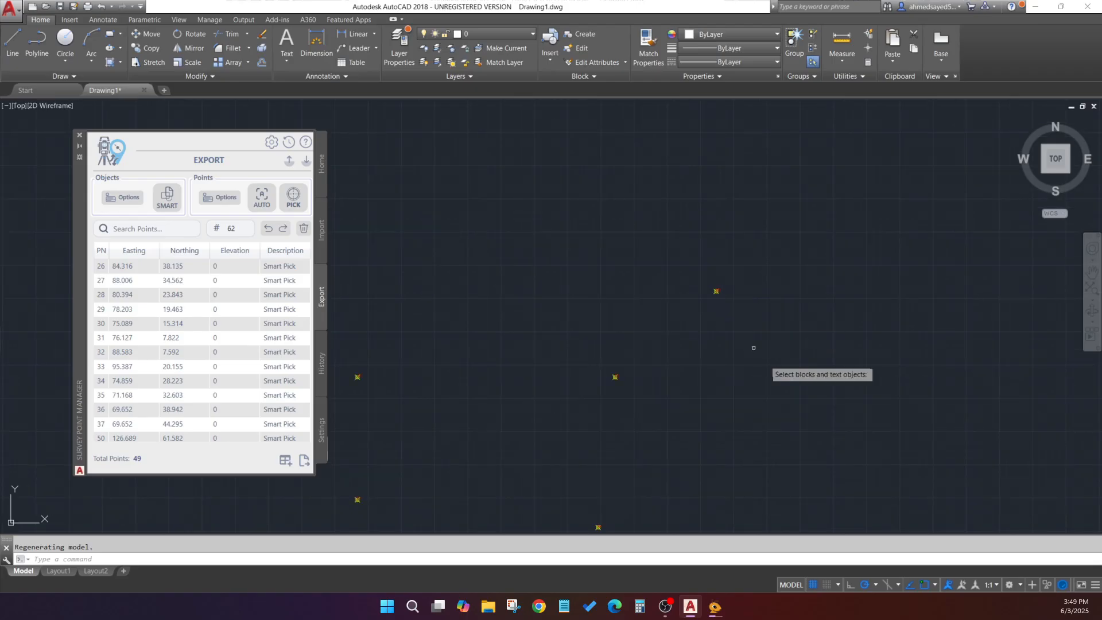
{"action": "scroll", "coordinate": [585, 352], "scroll_direction": "down", "scroll_amount": 3}
{"action": "scroll", "coordinate": [478, 340], "scroll_direction": "up", "scroll_amount": 8}
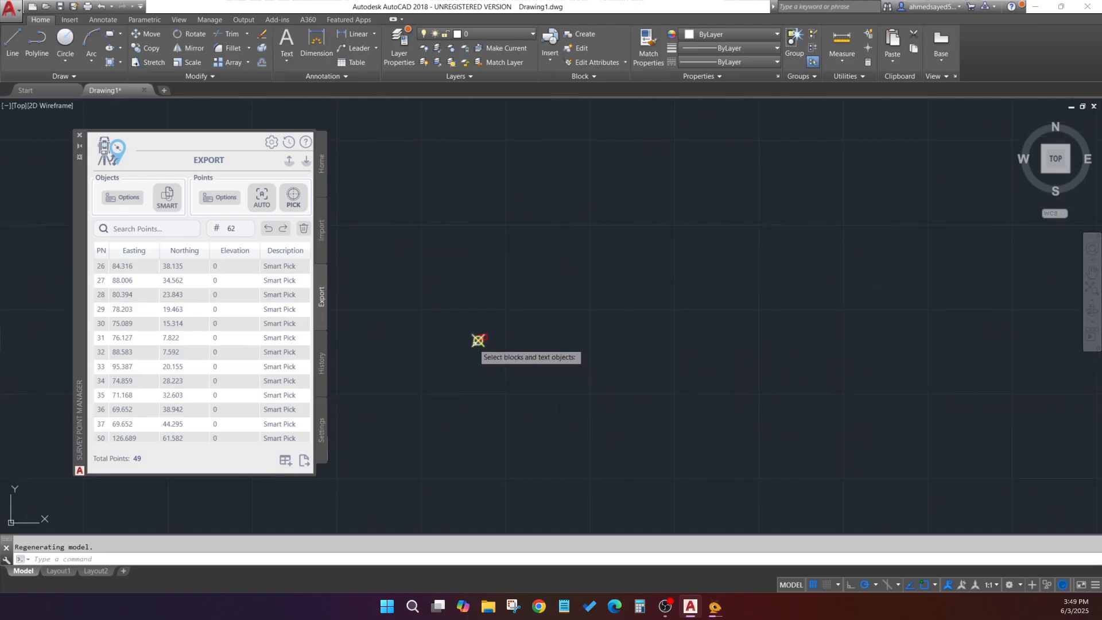
{"action": "scroll", "coordinate": [479, 340], "scroll_direction": "up", "scroll_amount": 4}
{"action": "scroll", "coordinate": [626, 327], "scroll_direction": "down", "scroll_amount": 3}
{"action": "scroll", "coordinate": [503, 323], "scroll_direction": "up", "scroll_amount": 2}
{"action": "key", "text": "Escape"}
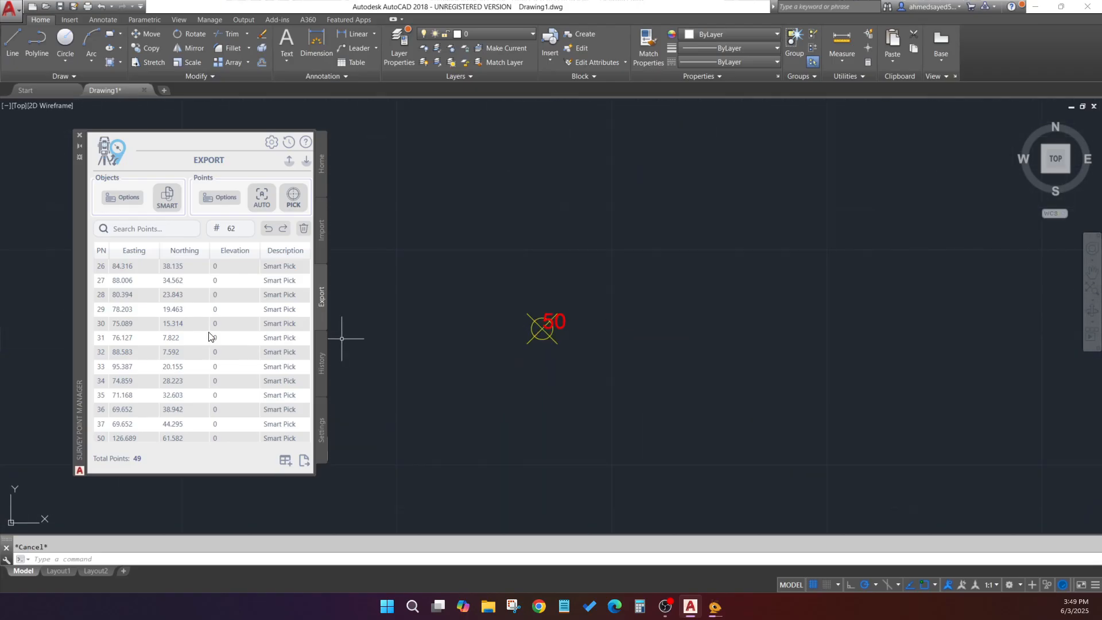
{"action": "scroll", "coordinate": [204, 313], "scroll_direction": "down", "scroll_amount": 4}
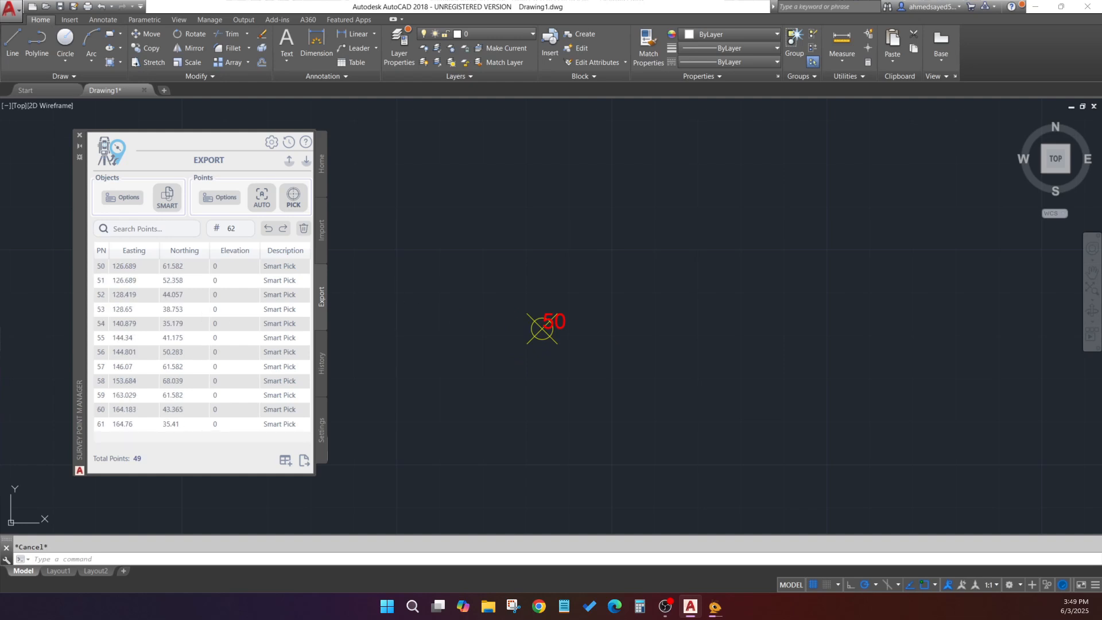
- Insert the export points as a row of Survey Points tables to the right of the points converted from the b1 texts
{"action": "scroll", "coordinate": [447, 300], "scroll_direction": "down", "scroll_amount": 6}
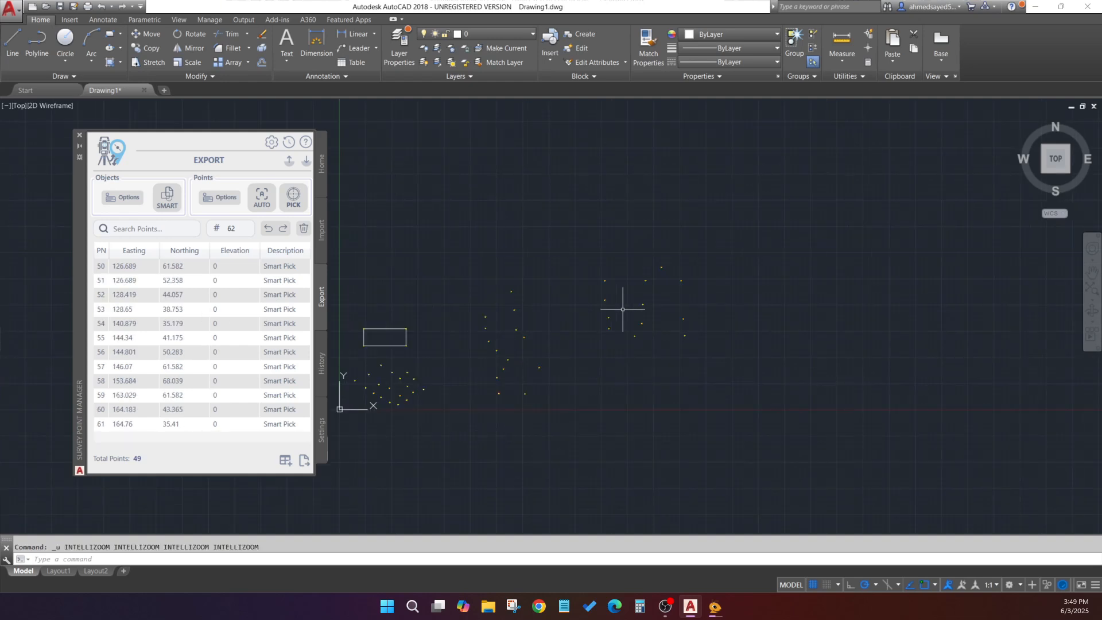
{"action": "left_click", "coordinate": [285, 461]}
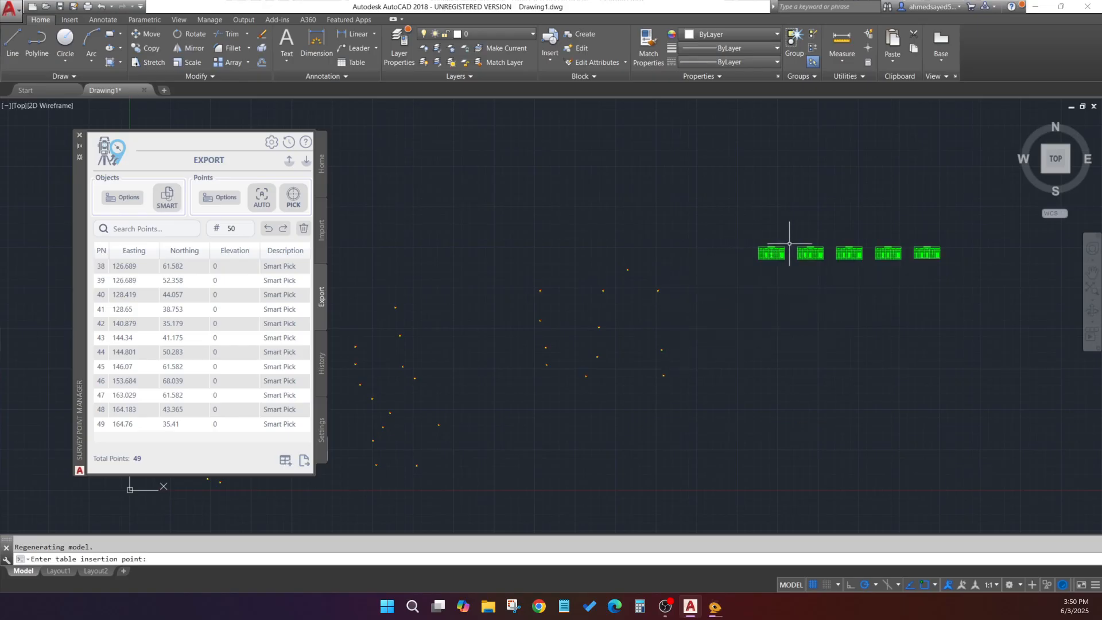
{"action": "scroll", "coordinate": [787, 246], "scroll_direction": "up", "scroll_amount": 8}
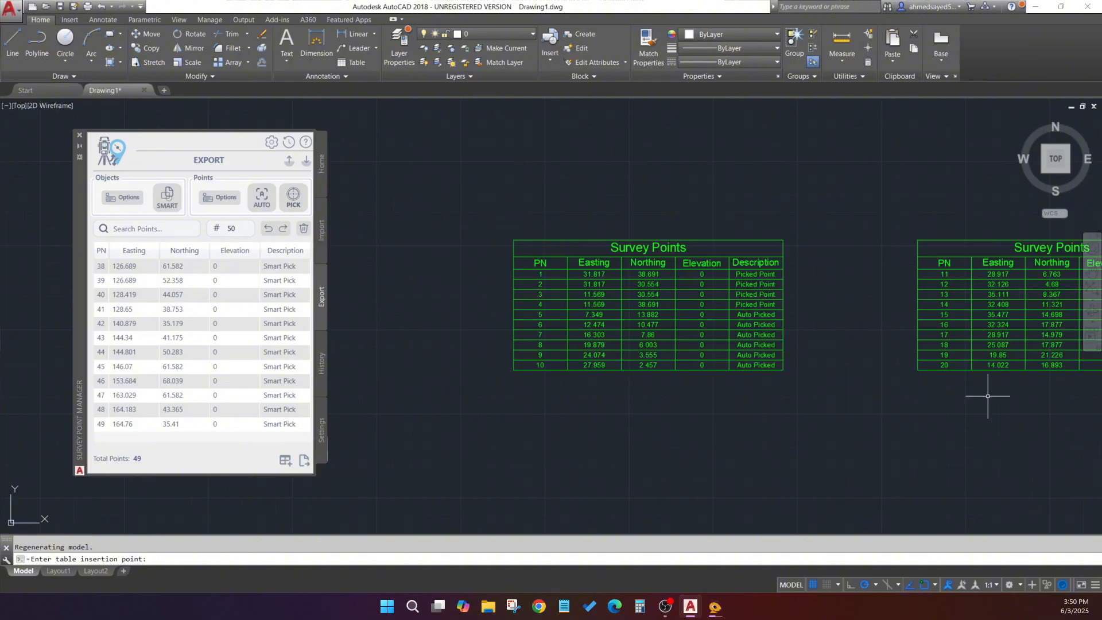
- Export the listed points in CSV (Comma delimited) format with PN and X, Y order to the Desktop as Drawing1_Po_Exp_2025-06-03.csv
{"action": "left_click", "coordinate": [304, 461]}
{"action": "left_click", "coordinate": [375, 365]}
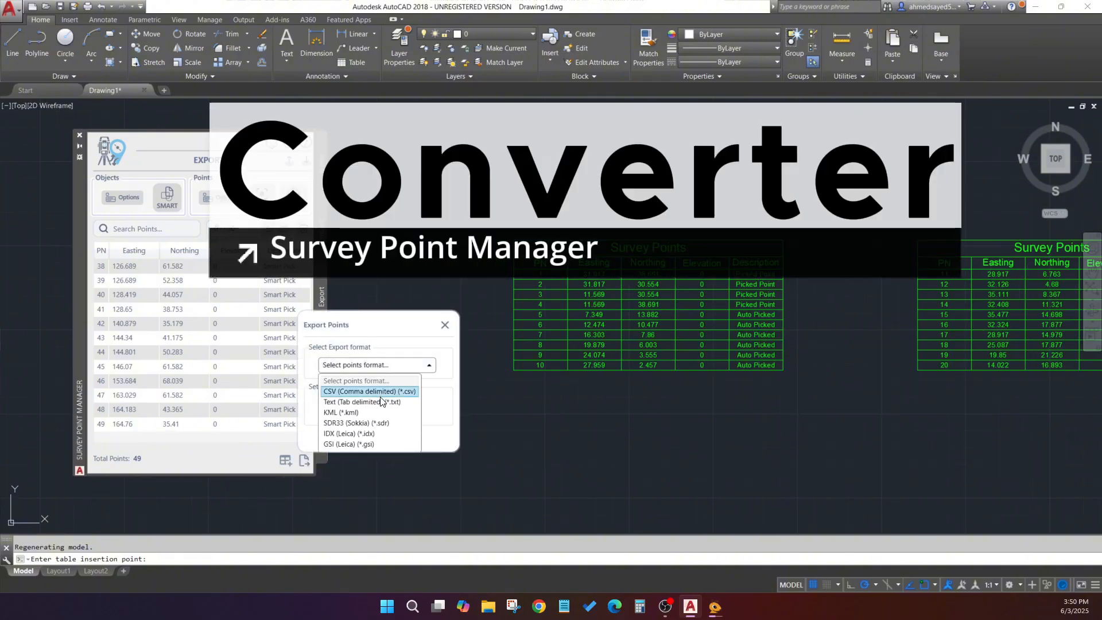
{"action": "left_click", "coordinate": [370, 435]}
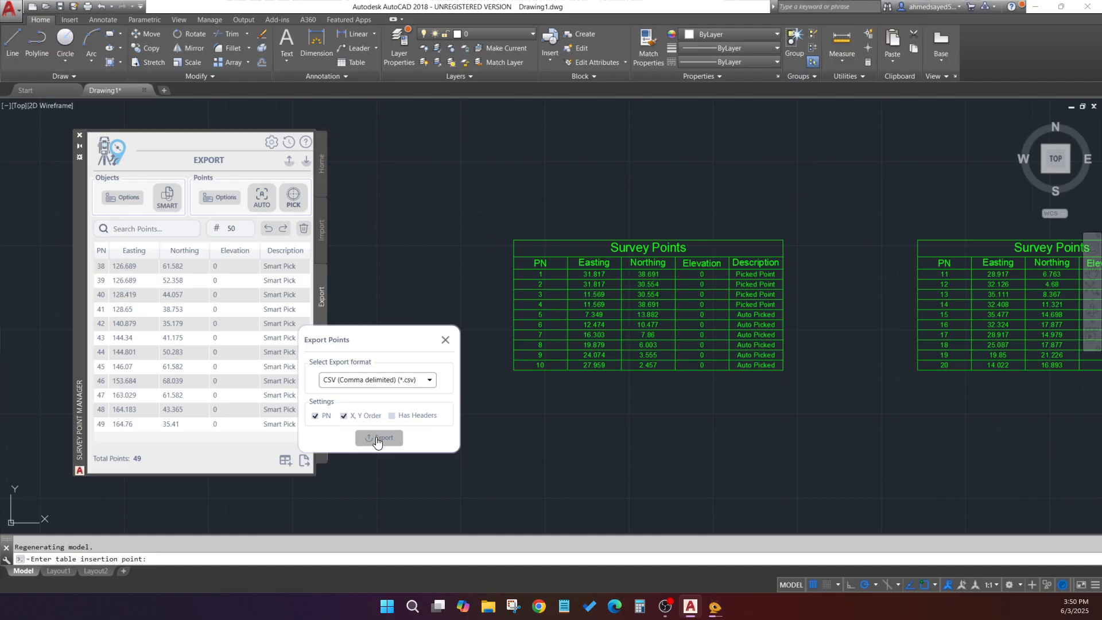
{"action": "left_click", "coordinate": [379, 438]}
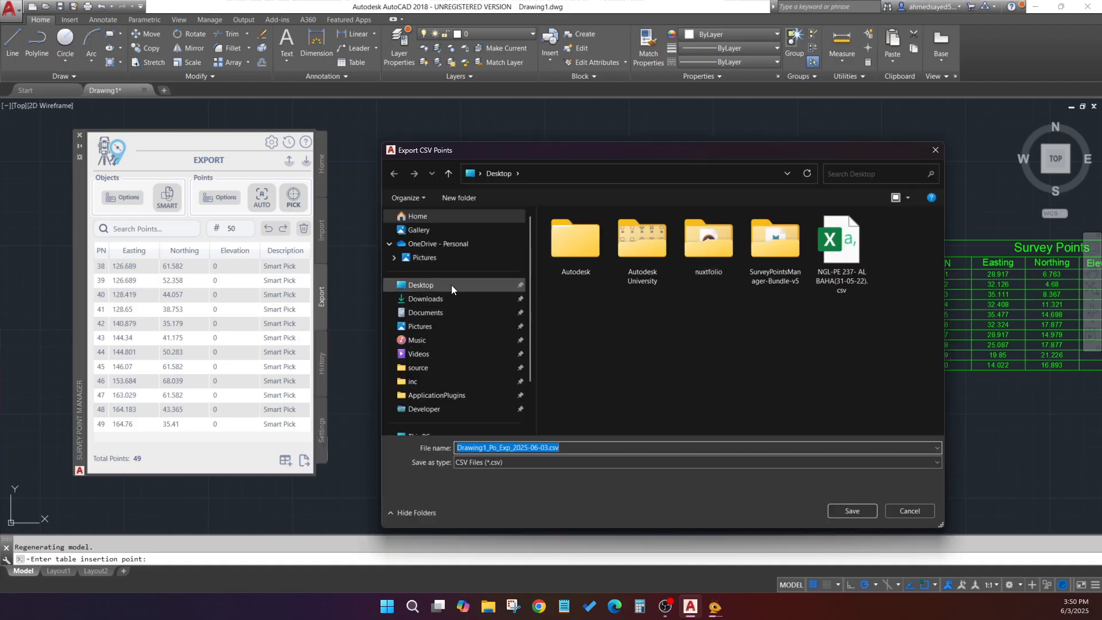
{"action": "left_click", "coordinate": [447, 287]}
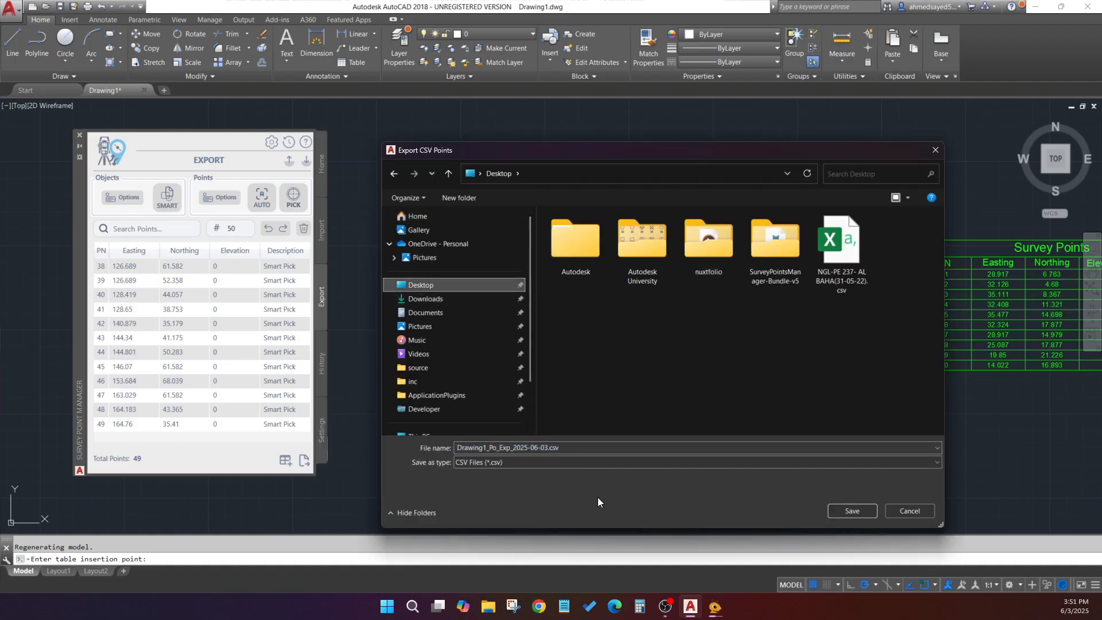
{"action": "left_click", "coordinate": [844, 511]}
{"action": "left_click", "coordinate": [597, 328]}
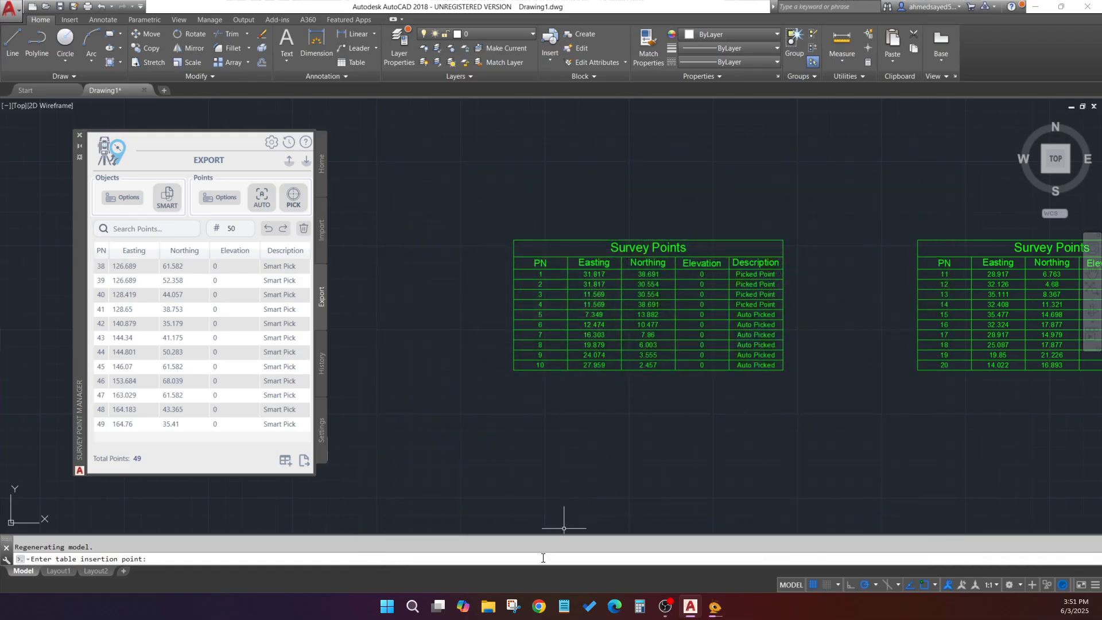
- Open Drawing1_Po_Exp_2025-06-03.csv from the Desktop in Excel, review its point rows, and close it
{"action": "left_click", "coordinate": [486, 609]}
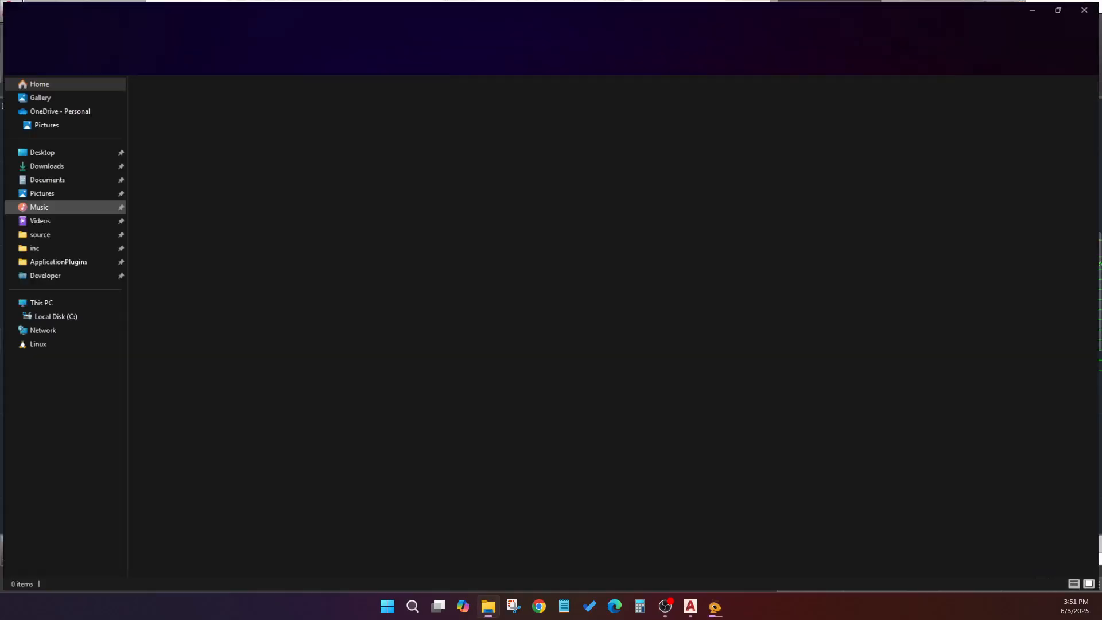
{"action": "left_click", "coordinate": [69, 154]}
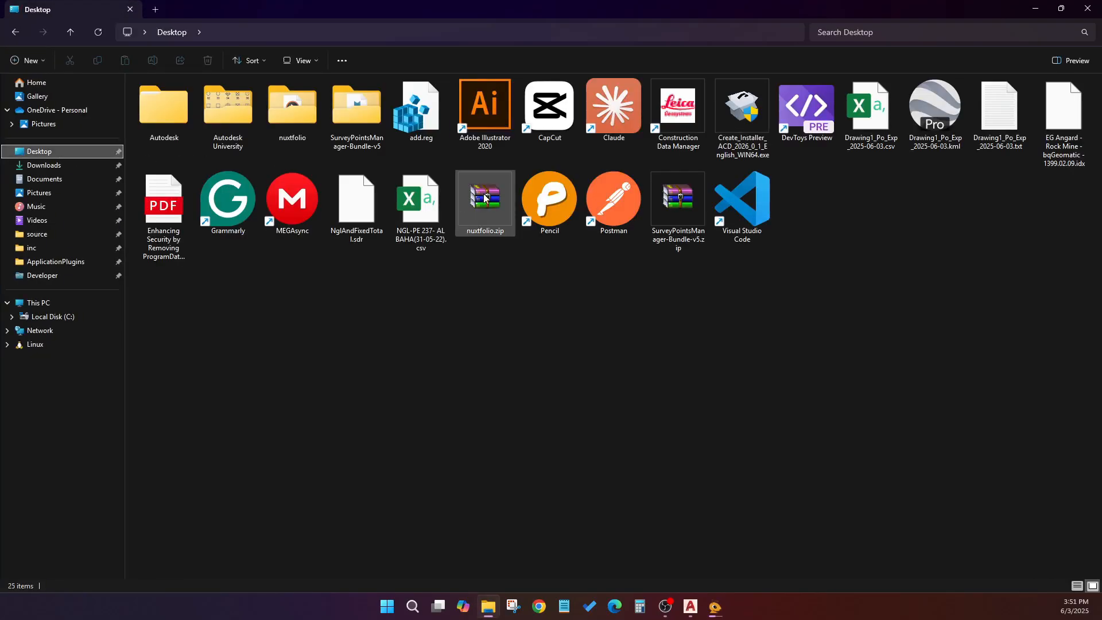
{"action": "double_click", "coordinate": [855, 132]}
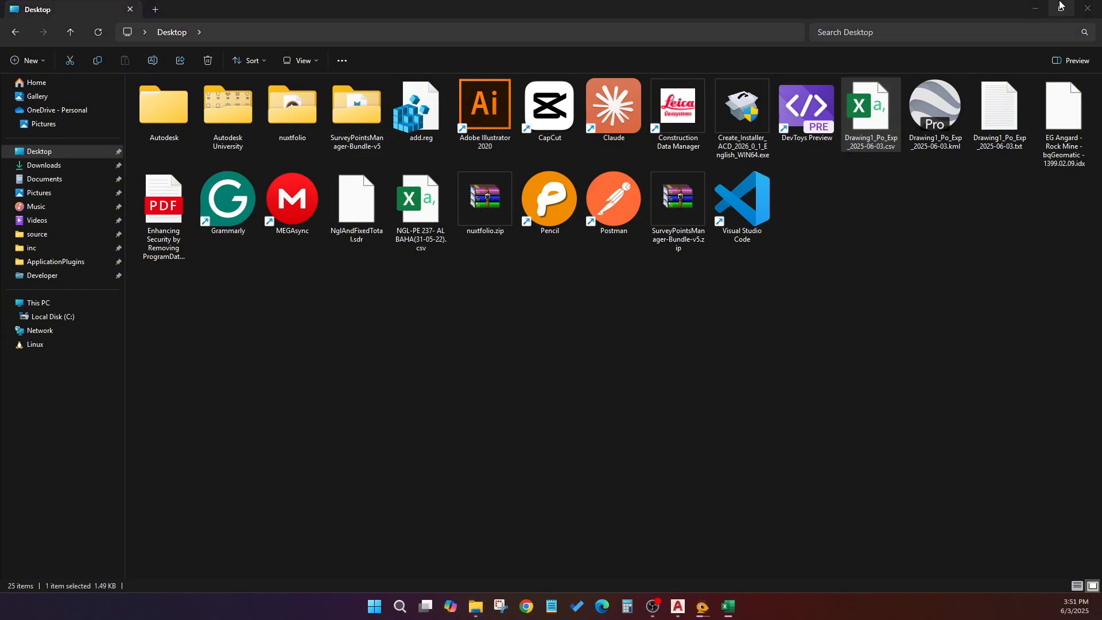
{"action": "left_click", "coordinate": [1036, 8]}
{"action": "left_click_drag", "start_coordinate": [1, 257], "coordinate": [494, 1]}
{"action": "scroll", "coordinate": [172, 224], "scroll_direction": "down", "scroll_amount": 8}
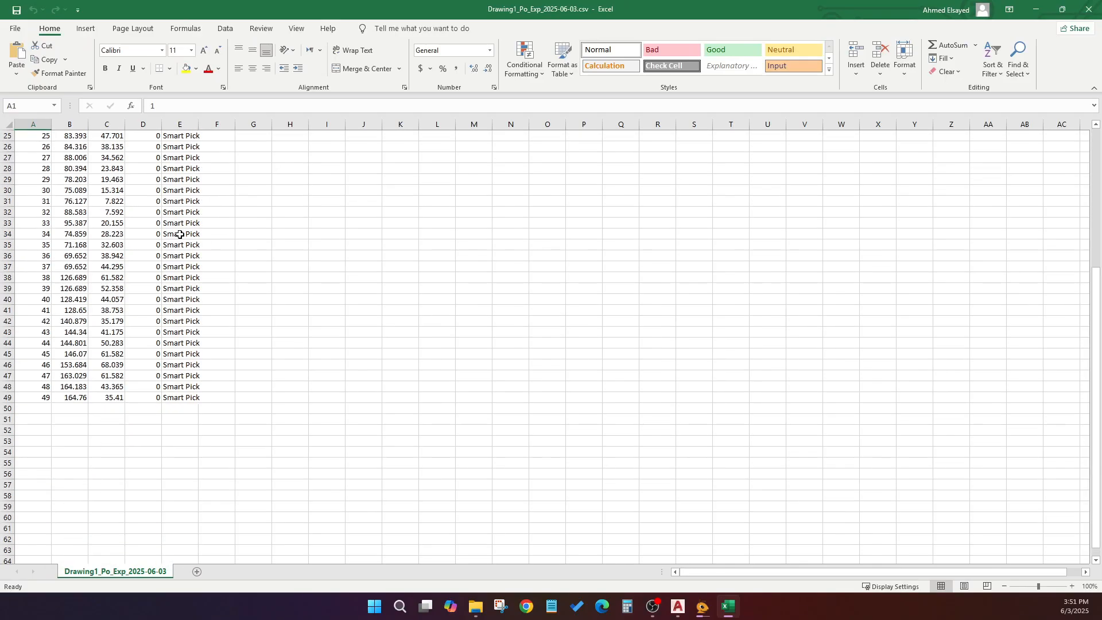
{"action": "scroll", "coordinate": [164, 396], "scroll_direction": "up", "scroll_amount": 8}
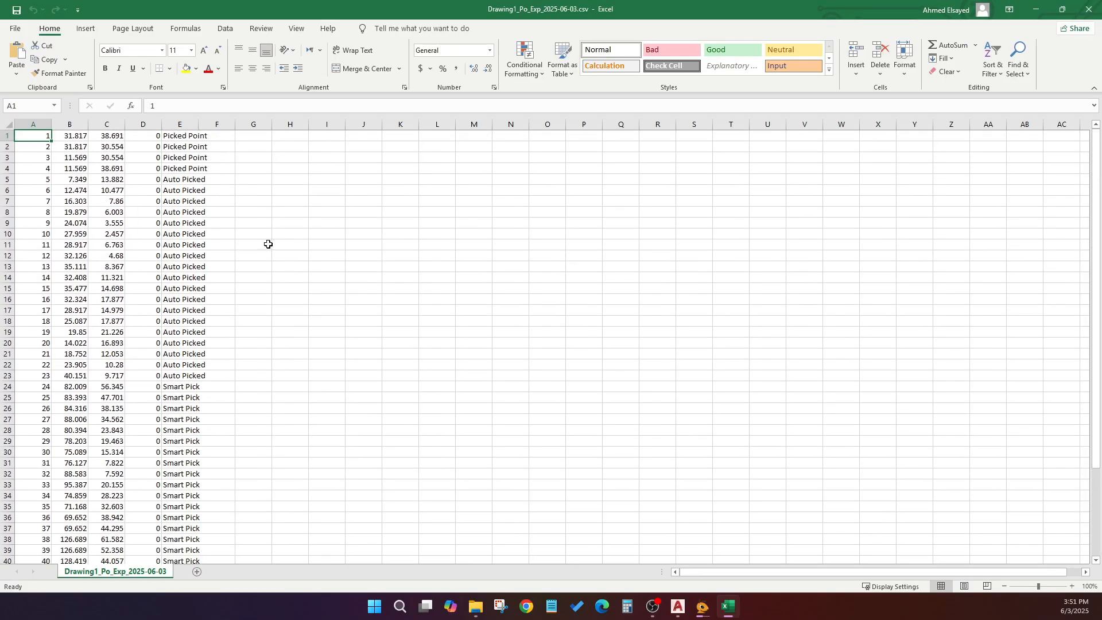
{"action": "left_click", "coordinate": [1089, 9]}
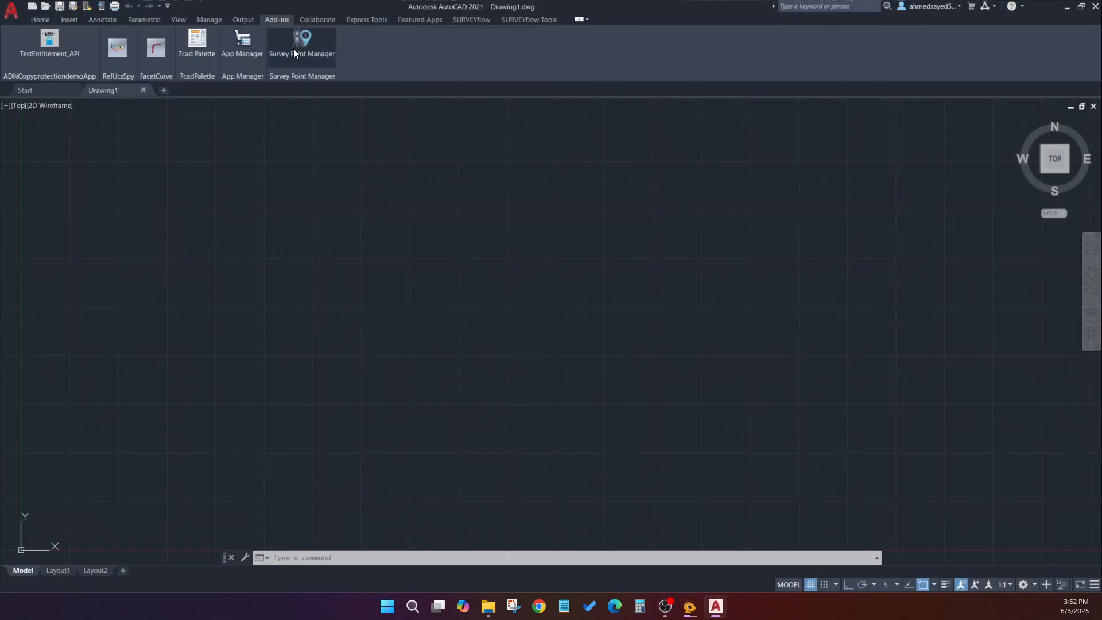
- Launch Survey Point Manager in AutoCAD 2021, loading PointFlowCAD.dll once, and continue working despite the product license notice
{"action": "left_click", "coordinate": [294, 48]}
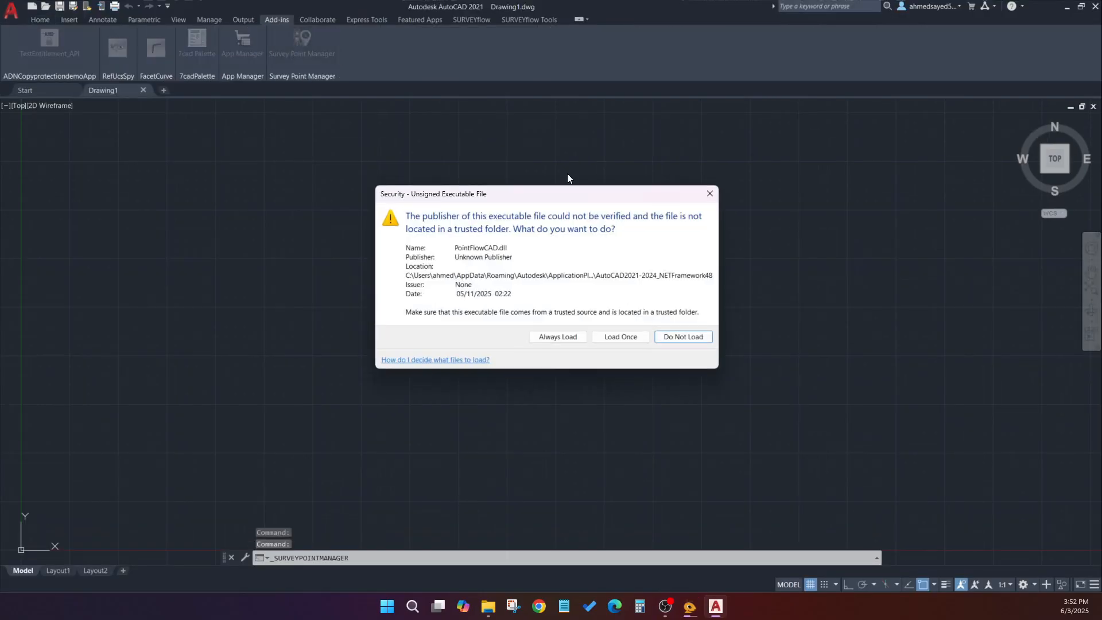
{"action": "left_click", "coordinate": [623, 337]}
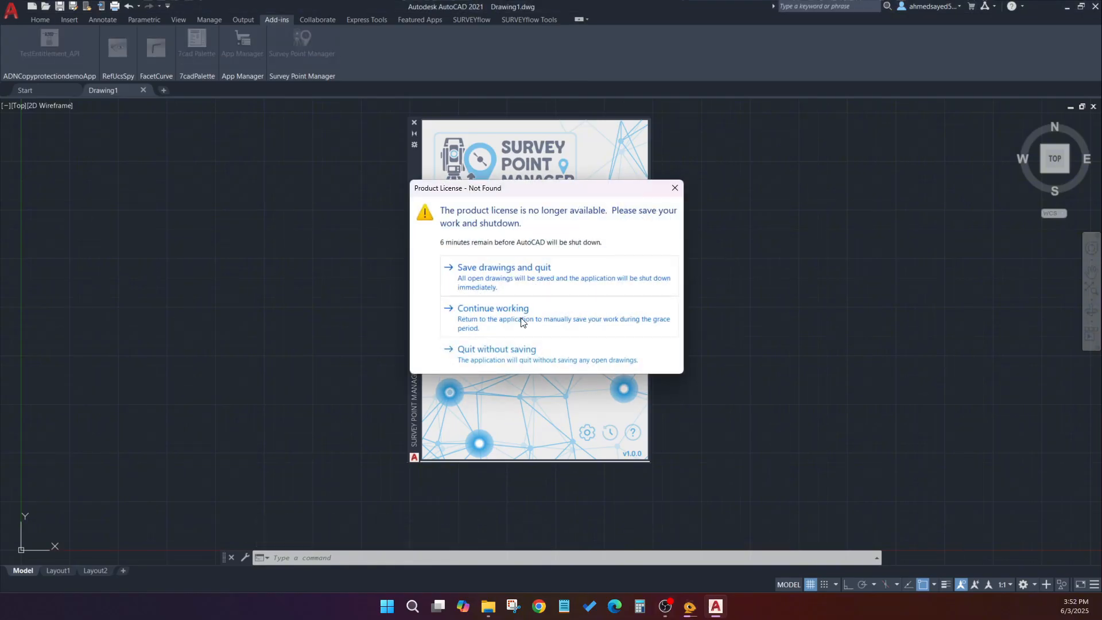
{"action": "left_click", "coordinate": [521, 322]}
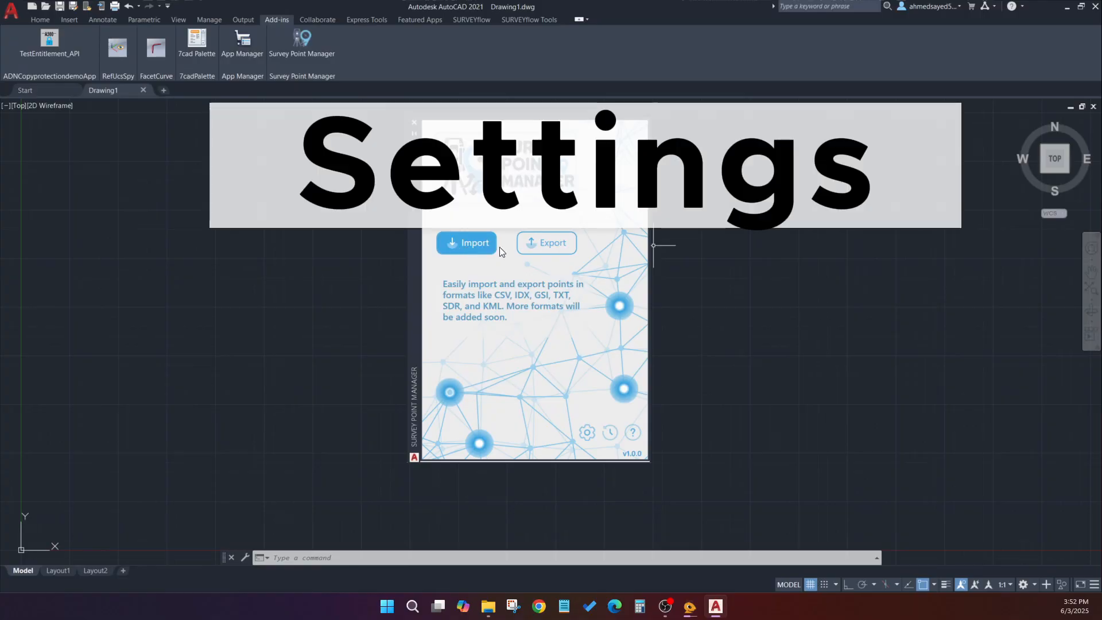
- Open the Survey Point Manager settings and view the Data and Layers & Points pages
{"action": "left_click", "coordinate": [587, 433]}
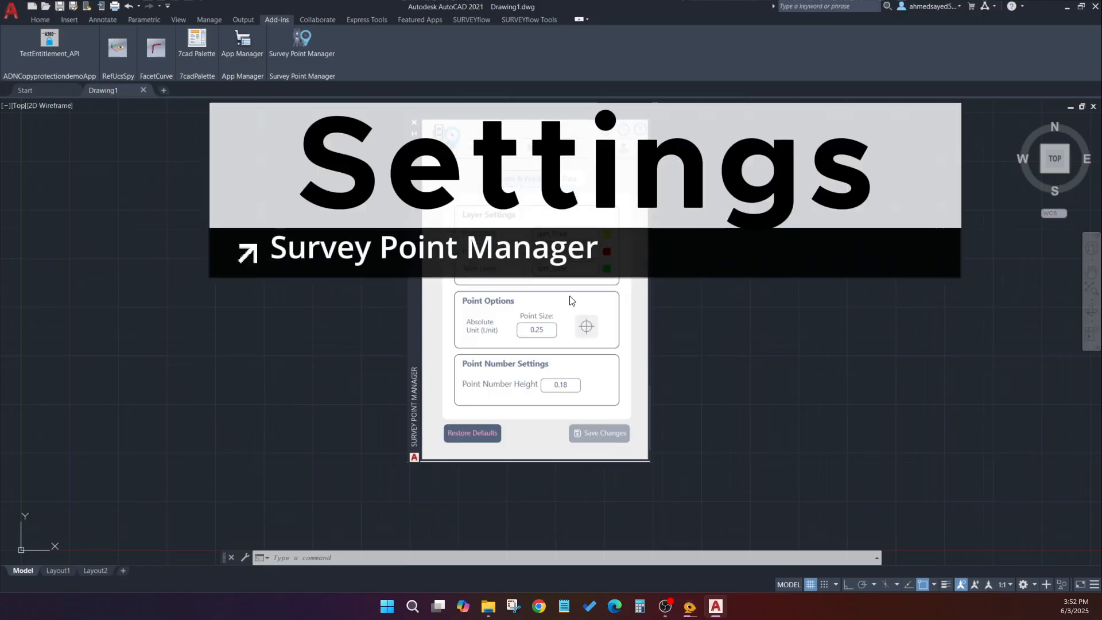
{"action": "left_click", "coordinate": [558, 180]}
{"action": "left_click", "coordinate": [542, 179]}
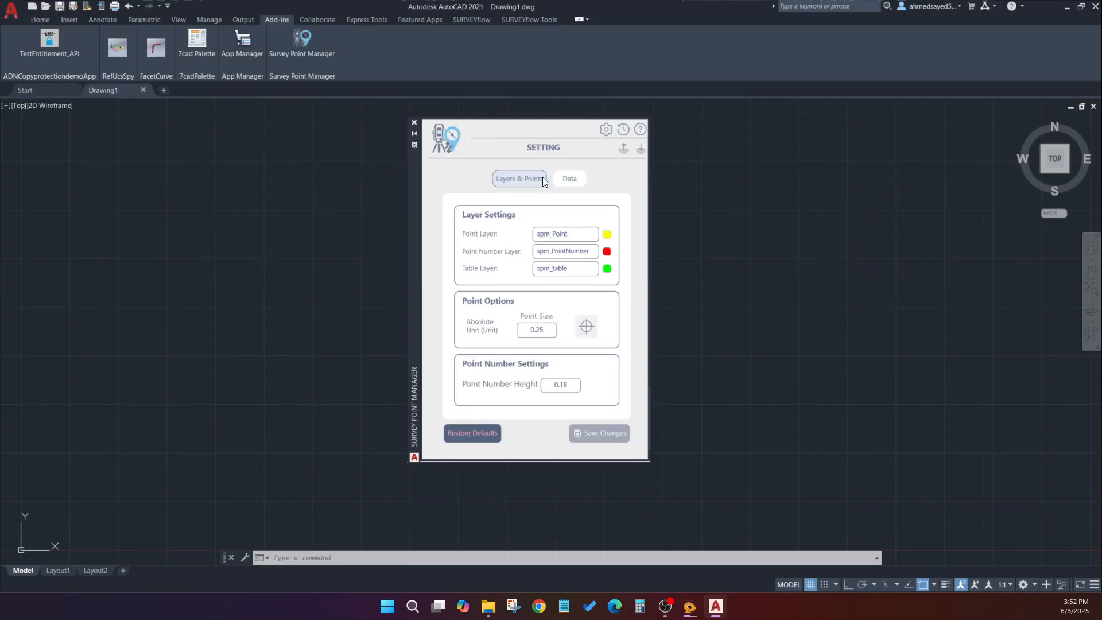
- Review the Data and Layers & Points settings and check the drawing's layer list against the add-in's layer names
{"action": "left_click", "coordinate": [558, 179]}
{"action": "left_click", "coordinate": [528, 181]}
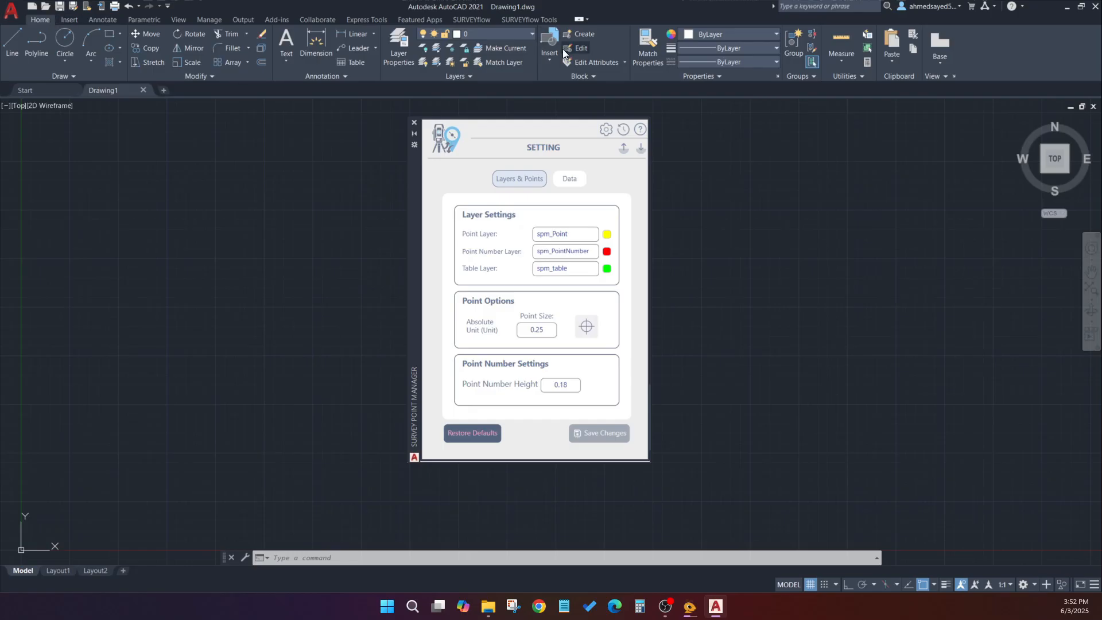
{"action": "left_click", "coordinate": [519, 36]}
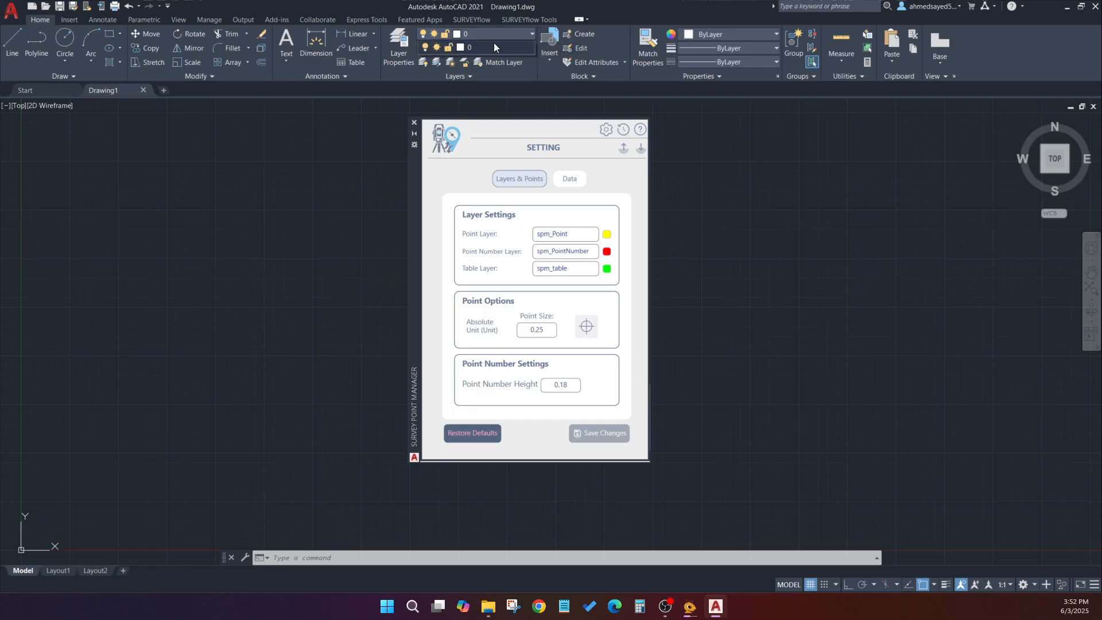
{"action": "left_click", "coordinate": [575, 236]}
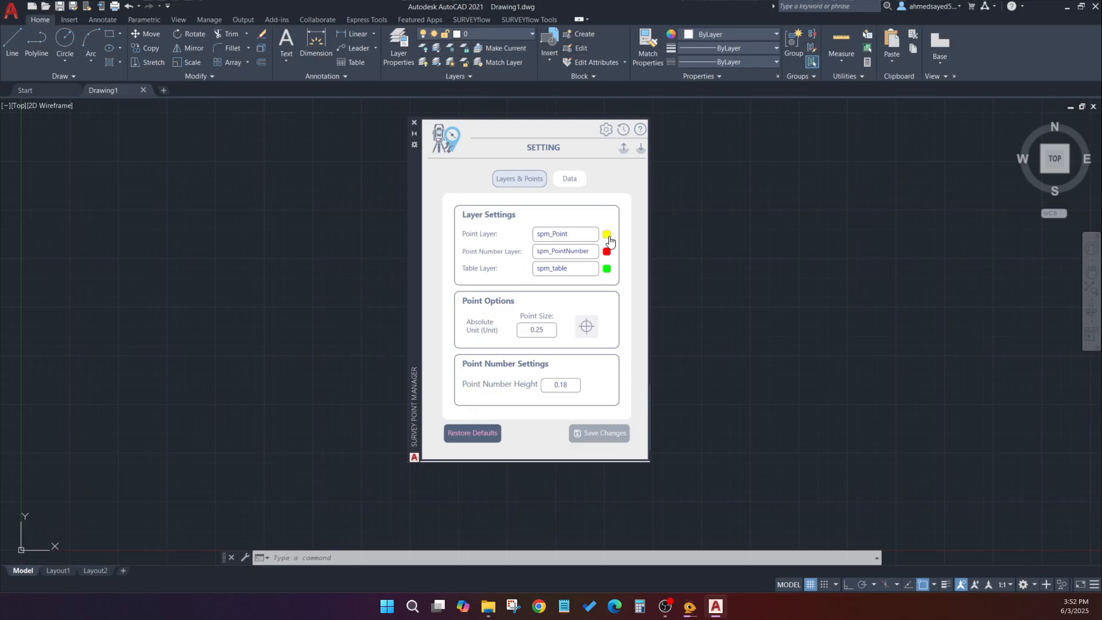
- Rename the point layer to spm_Point_test1 in the settings, and undo the unsaved change
{"action": "left_click", "coordinate": [549, 235]}
{"action": "left_click_drag", "start_coordinate": [577, 233], "coordinate": [551, 235]}
{"action": "left_click", "coordinate": [573, 235]}
{"action": "type", "text": "test1"}
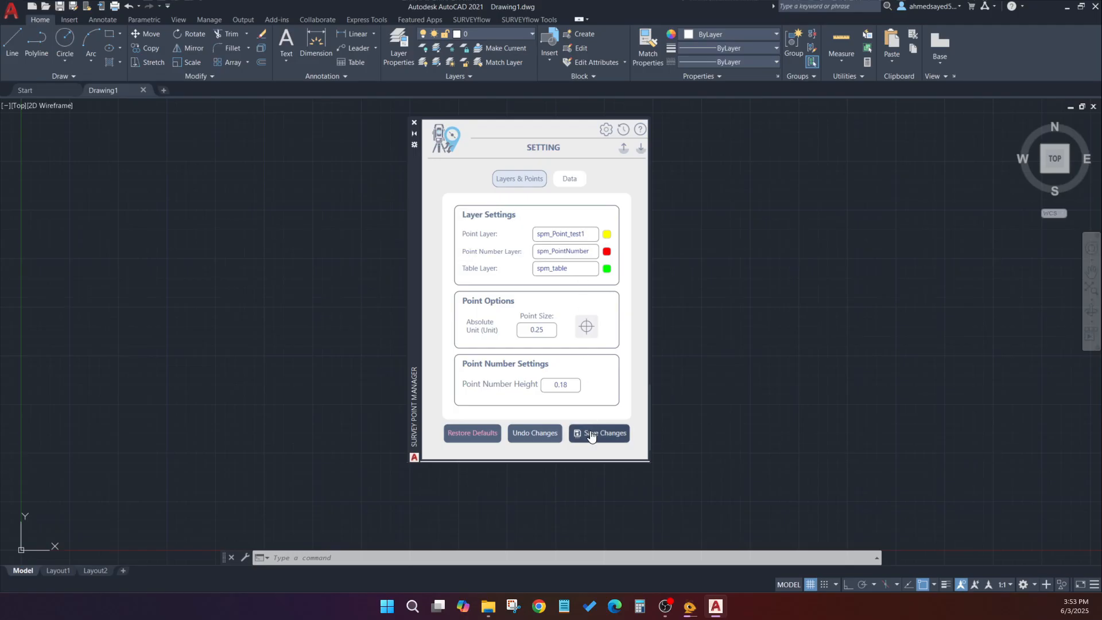
{"action": "left_click", "coordinate": [534, 434]}
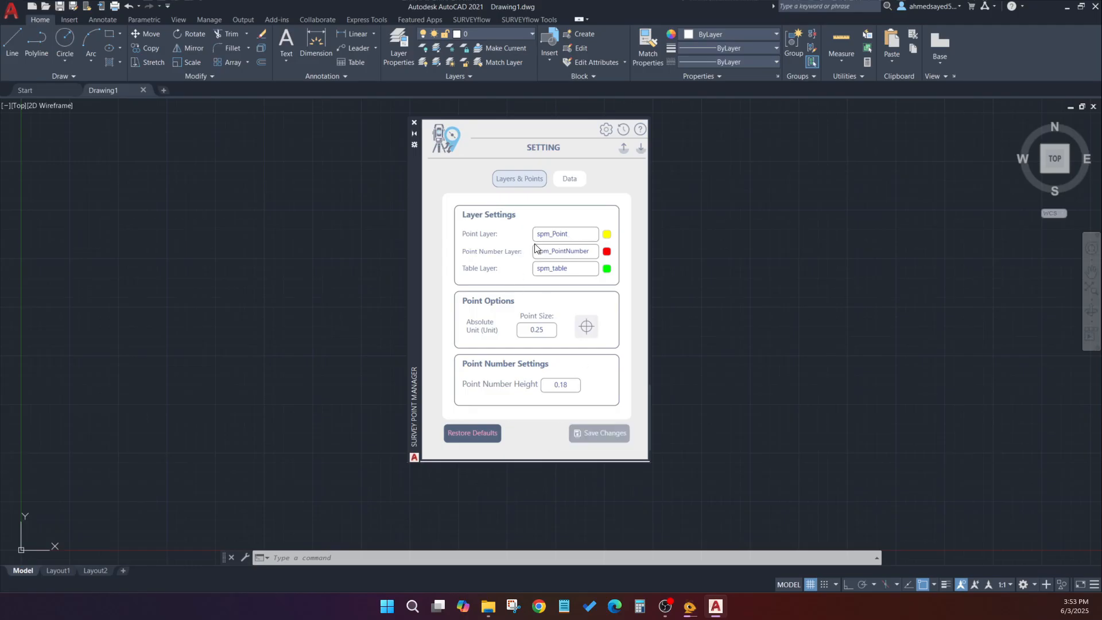
- Set the point layer to spm_Point_test1 with a light blue color and save the settings
{"action": "left_click", "coordinate": [575, 235]}
{"action": "type", "text": "_test1"}
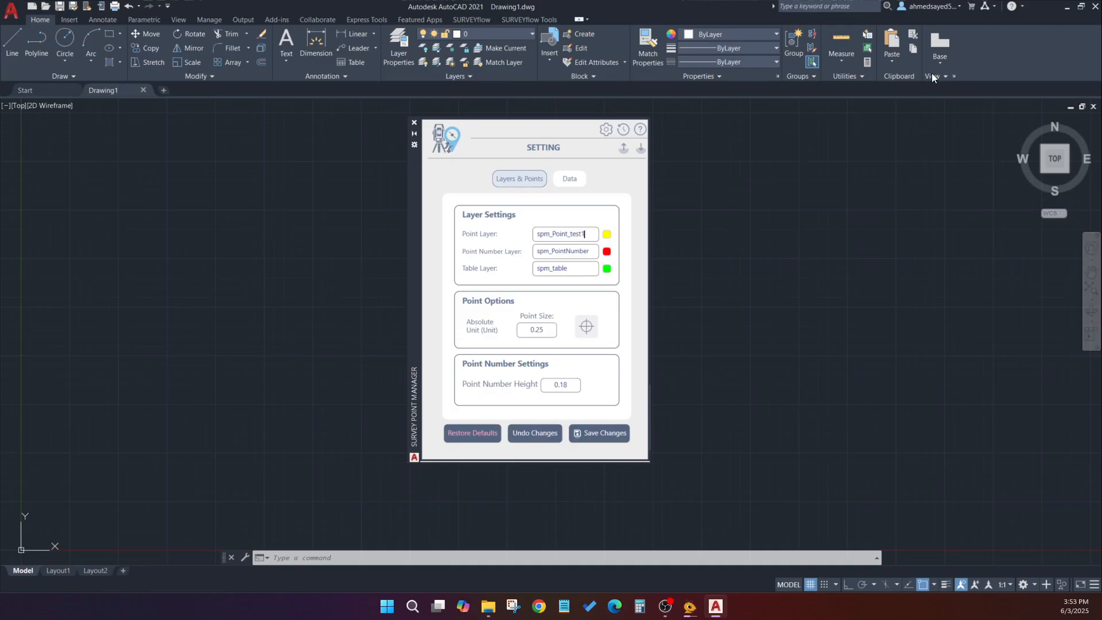
{"action": "left_click", "coordinate": [607, 235]}
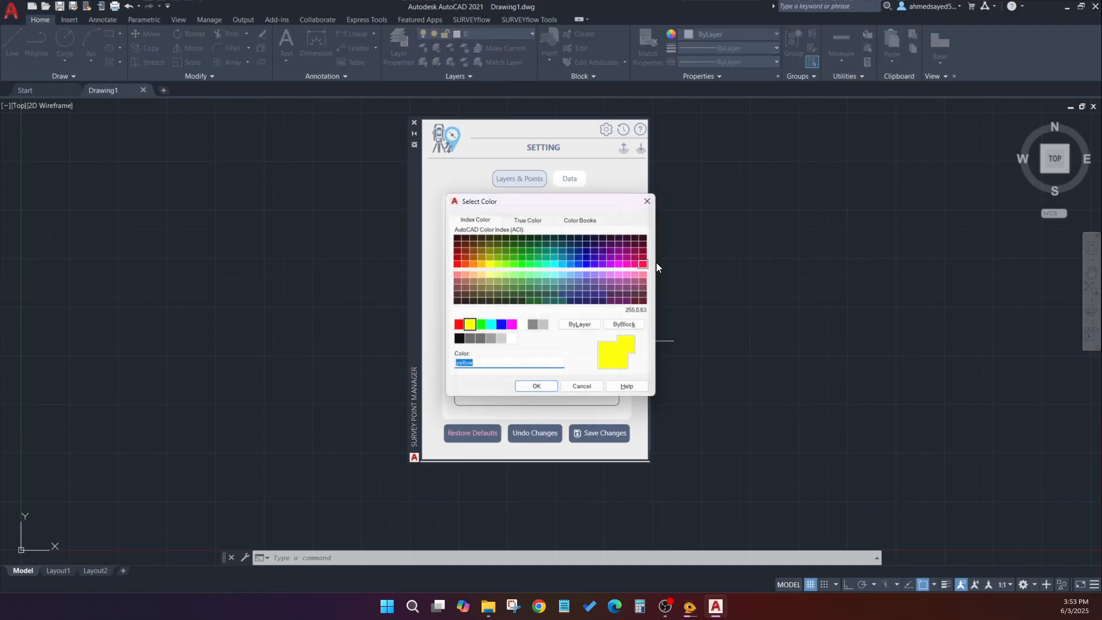
{"action": "left_click", "coordinate": [567, 273]}
{"action": "left_click", "coordinate": [543, 388]}
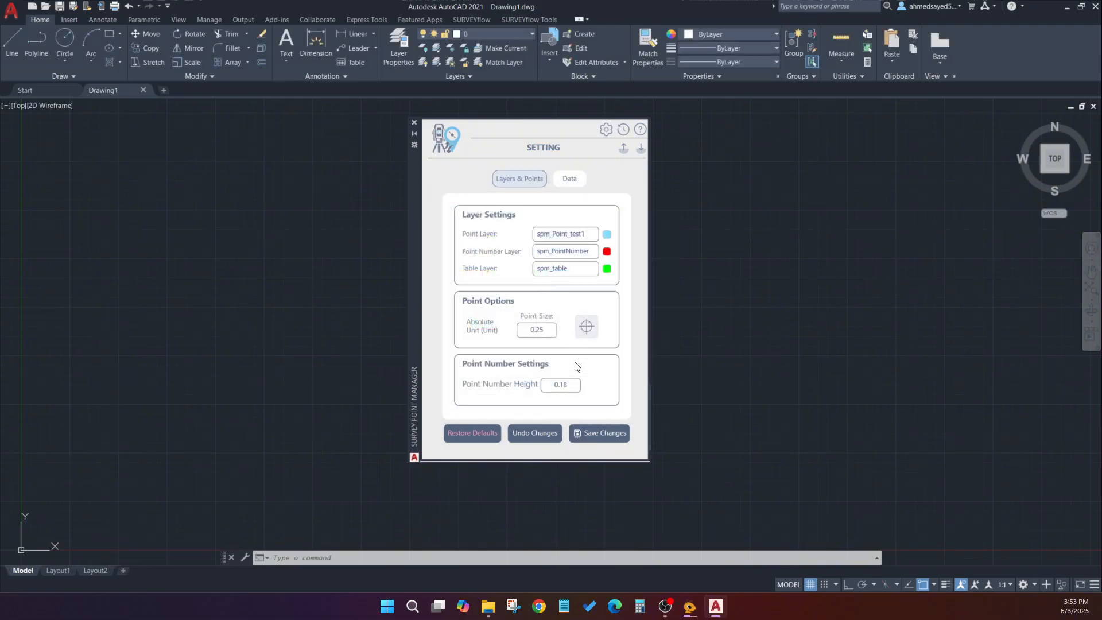
{"action": "left_click", "coordinate": [591, 433]}
{"action": "left_click", "coordinate": [583, 326]}
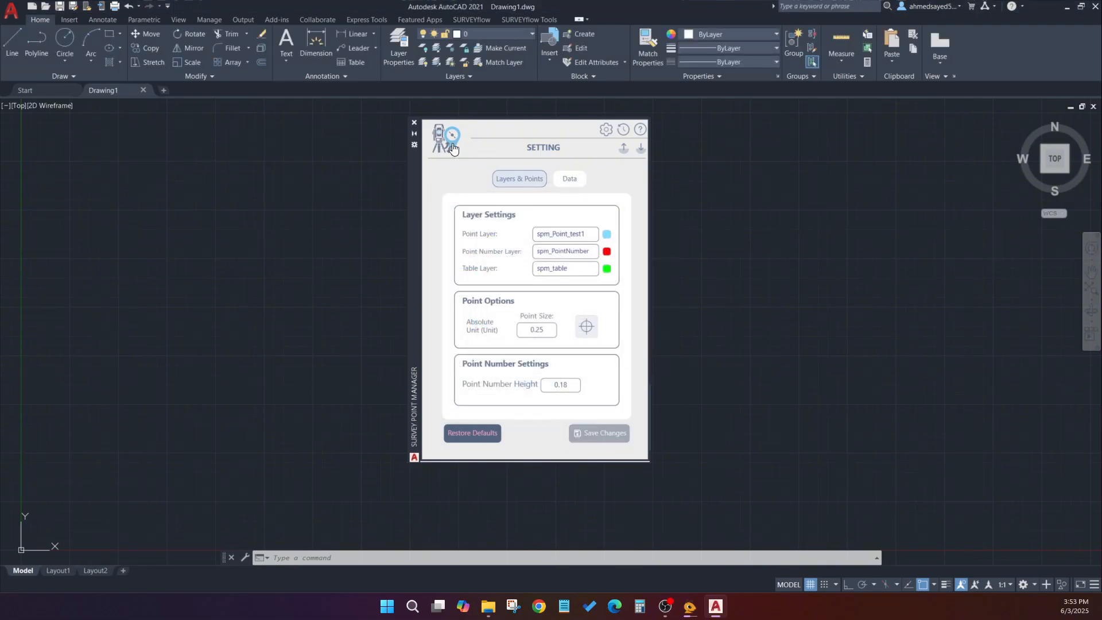
- Pick four points in empty model space for the Export list and inspect their markers and numbers
{"action": "left_click", "coordinate": [624, 148]}
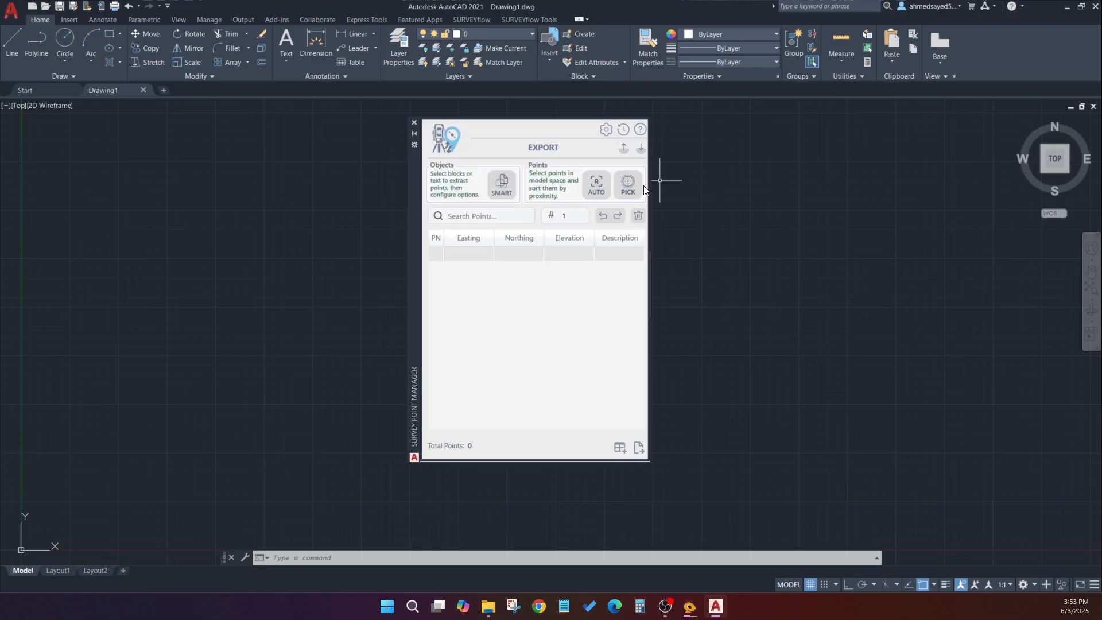
{"action": "left_click", "coordinate": [632, 189]}
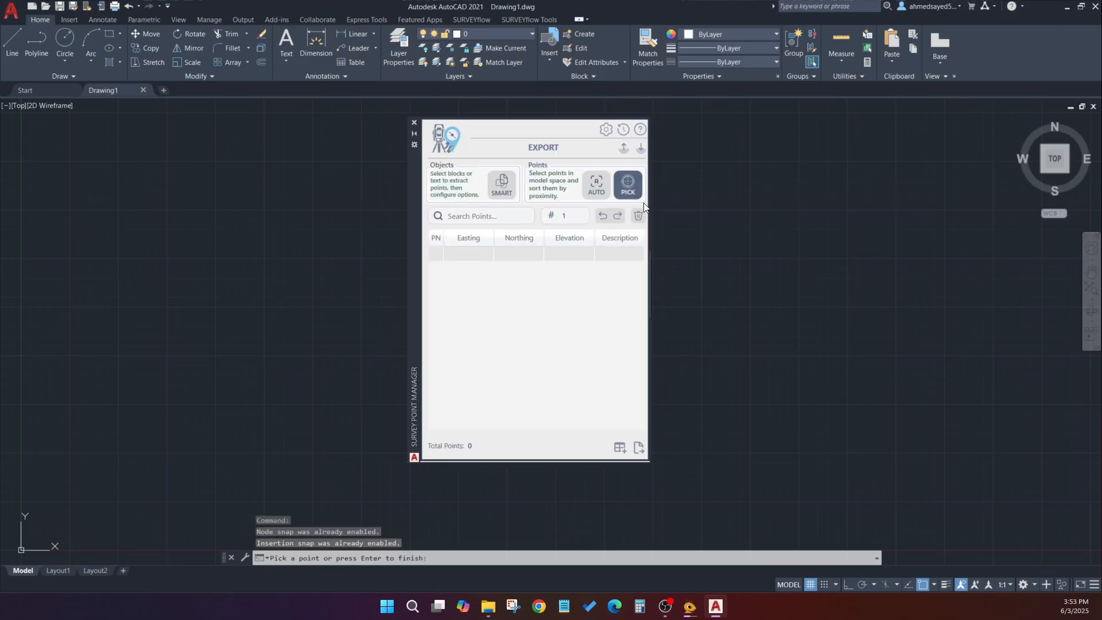
{"action": "left_click", "coordinate": [306, 197]}
{"action": "left_click", "coordinate": [245, 250]}
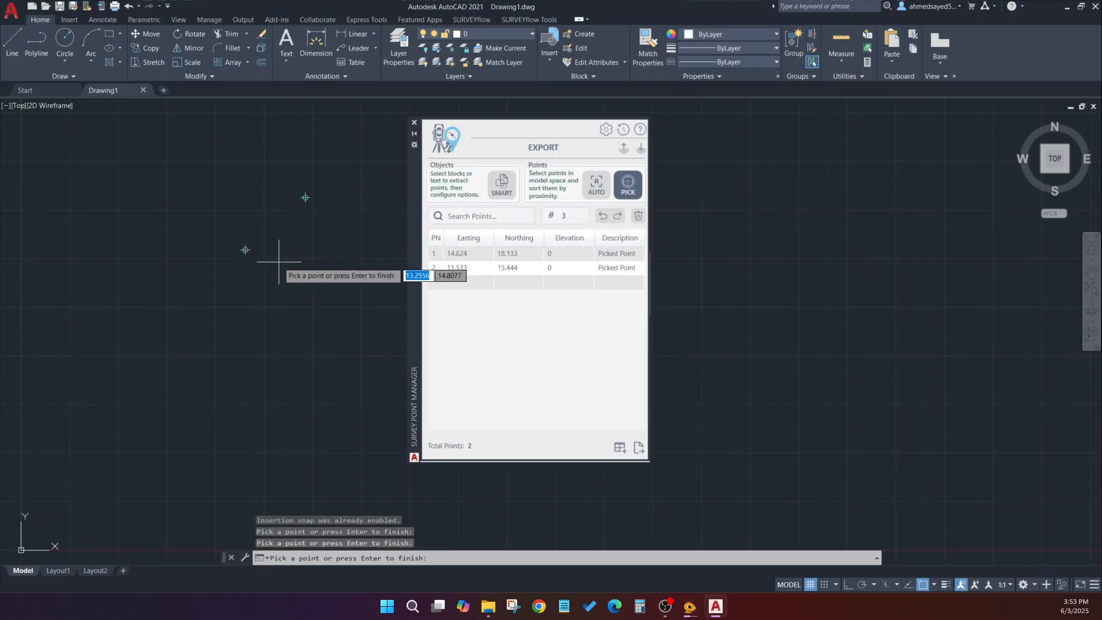
{"action": "left_click", "coordinate": [279, 262]}
{"action": "left_click", "coordinate": [322, 238]}
{"action": "scroll", "coordinate": [299, 189], "scroll_direction": "up", "scroll_amount": 5}
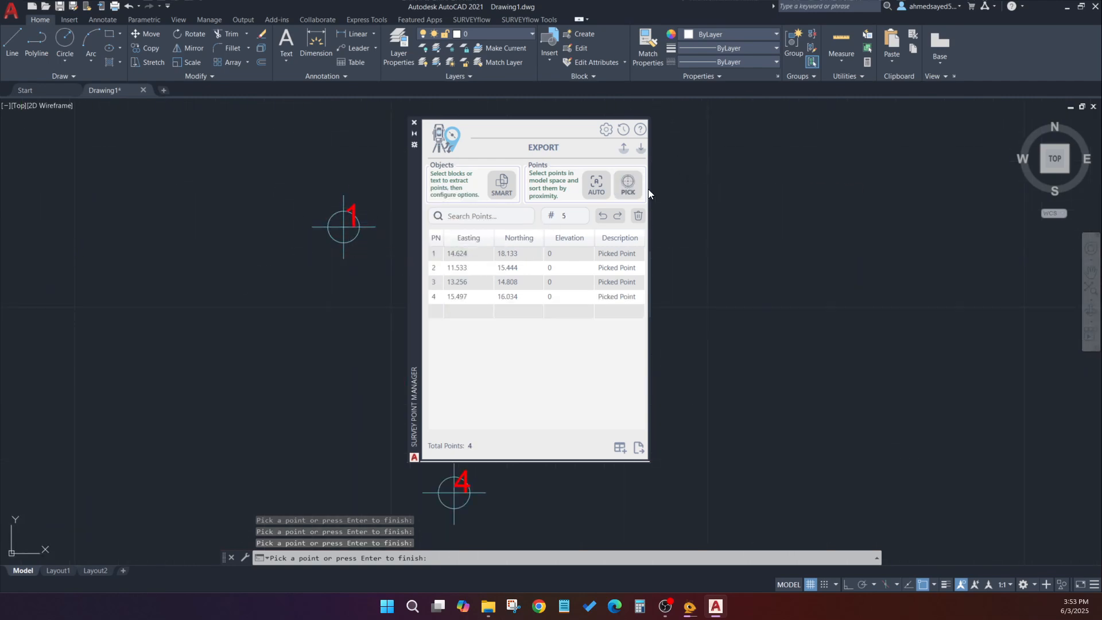
- Return to the Survey Point Manager settings and display AutoCAD's menu bar
{"action": "left_click", "coordinate": [607, 131]}
{"action": "scroll", "coordinate": [195, 289], "scroll_direction": "down", "scroll_amount": 5}
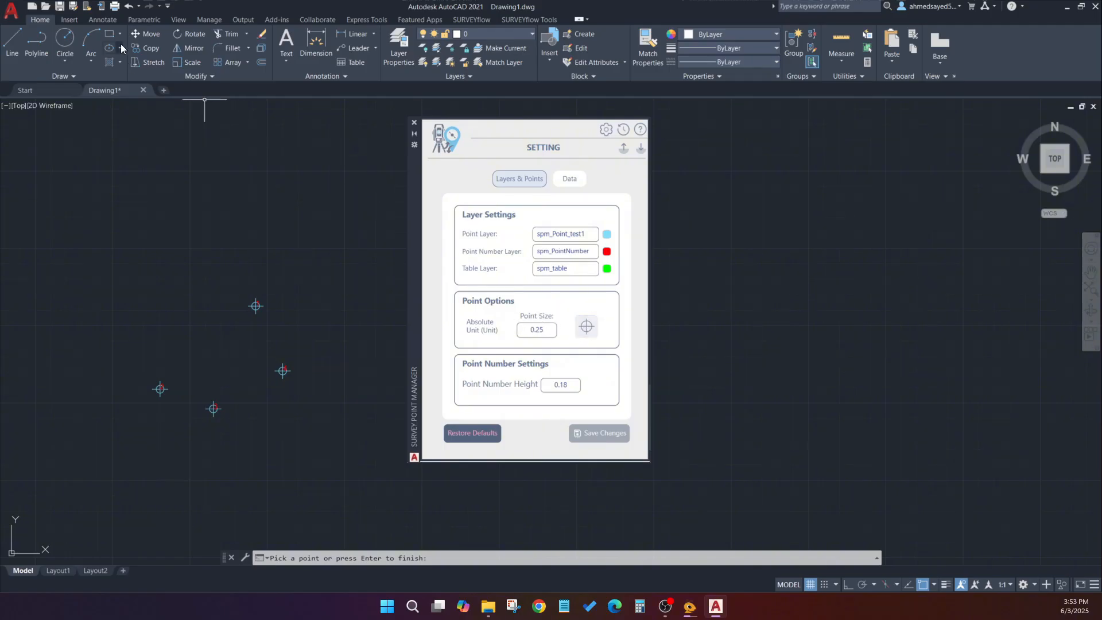
{"action": "left_click", "coordinate": [167, 6]}
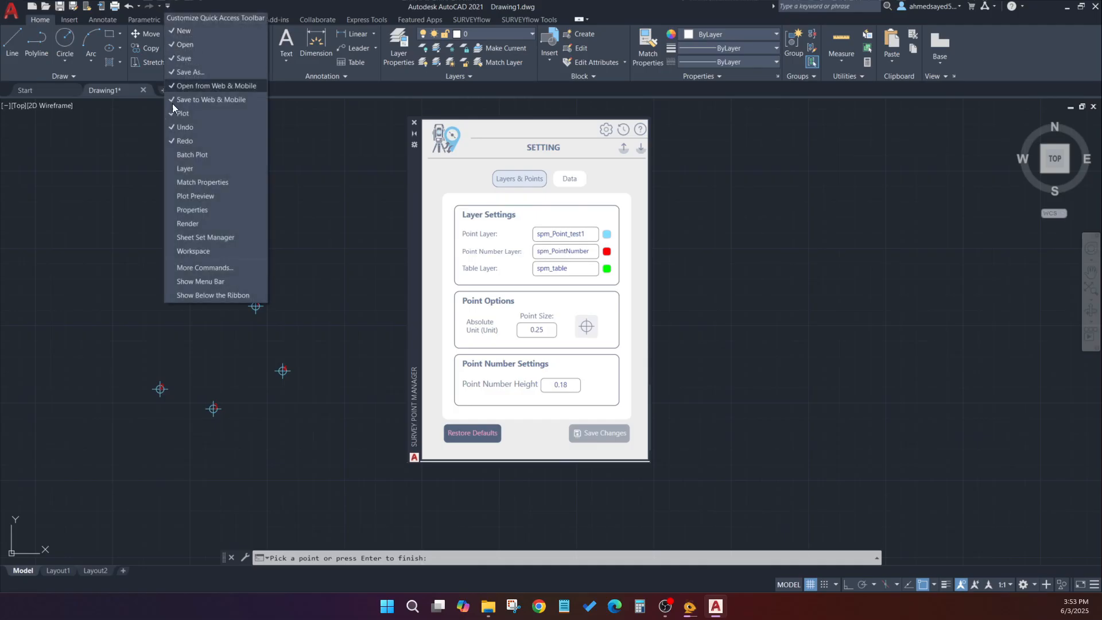
{"action": "left_click", "coordinate": [189, 281]}
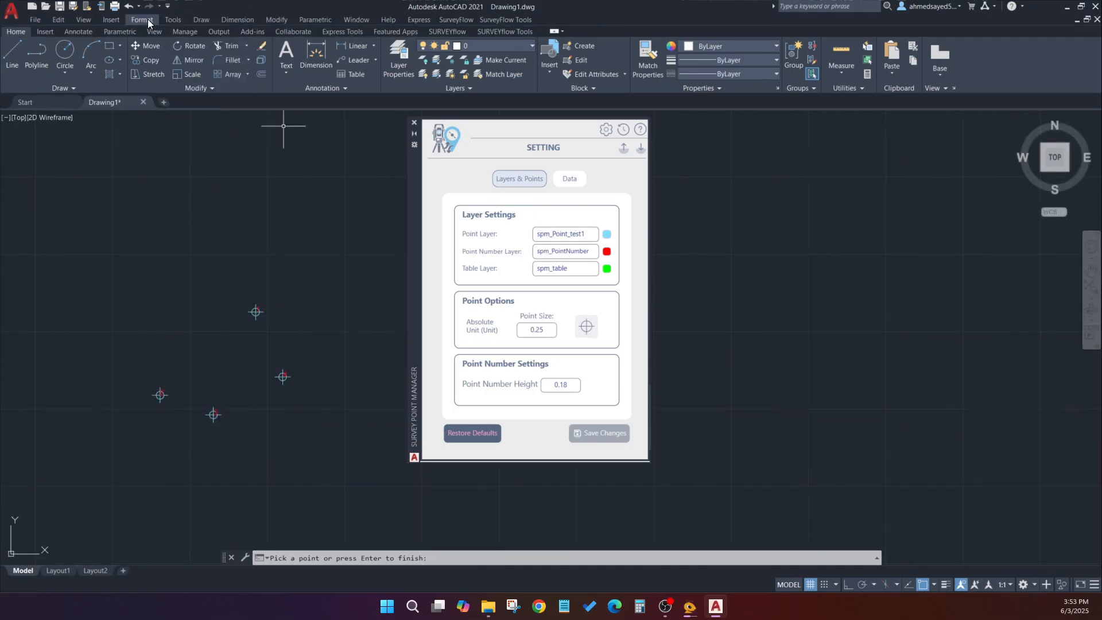
- Compare AutoCAD's Point Style settings with the add-in's point options, and close the dialog without changes
{"action": "left_click", "coordinate": [148, 23]}
{"action": "left_click", "coordinate": [206, 202]}
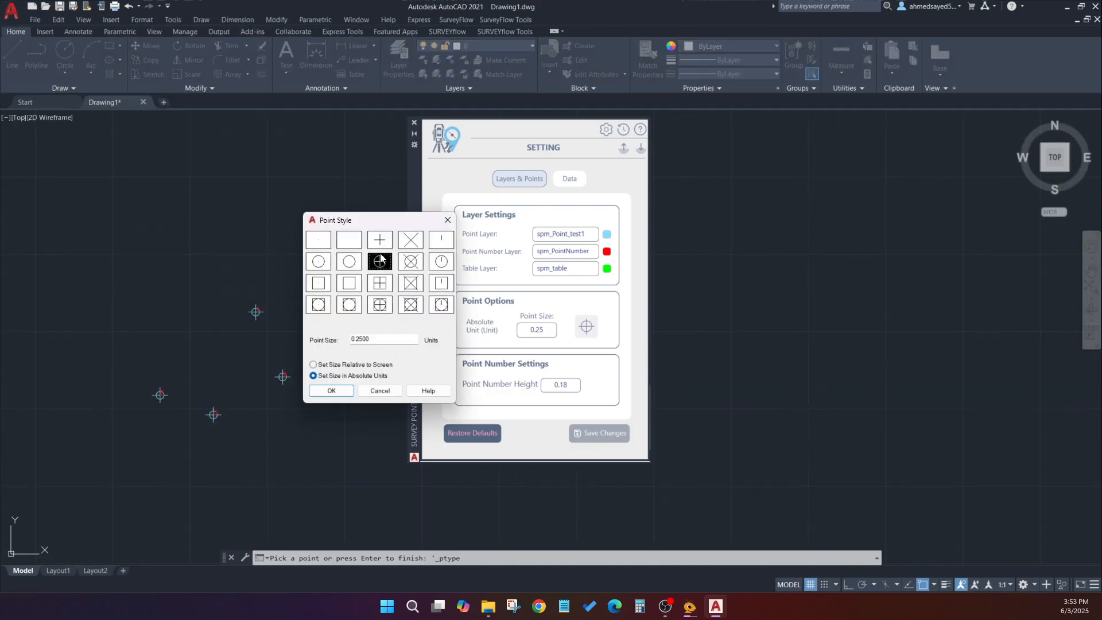
{"action": "left_click_drag", "start_coordinate": [379, 221], "coordinate": [718, 281]}
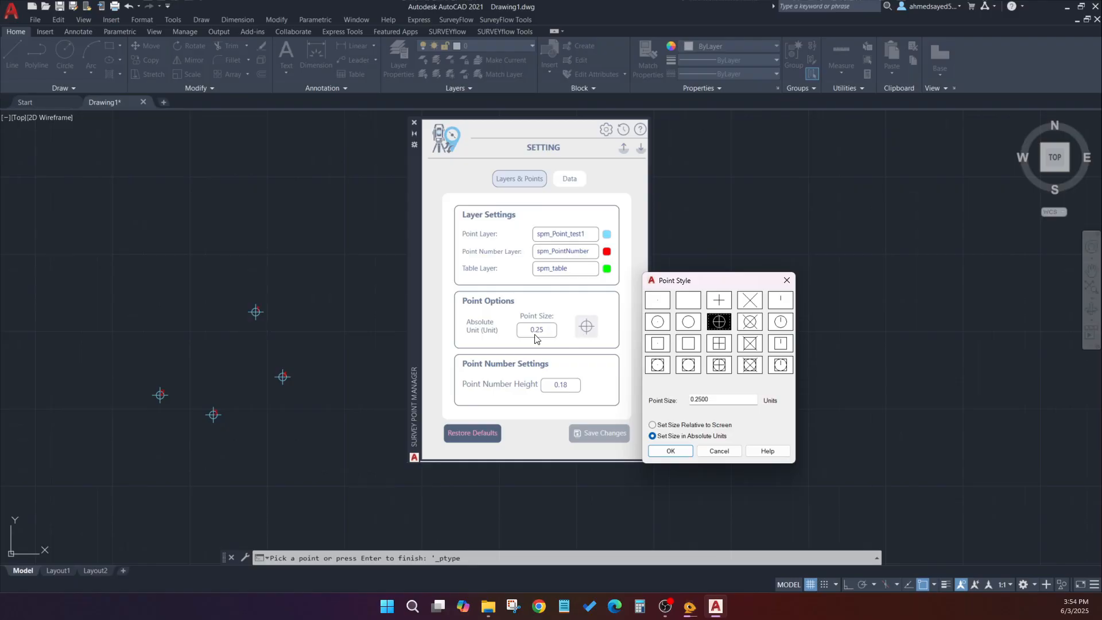
{"action": "left_click", "coordinate": [785, 281]}
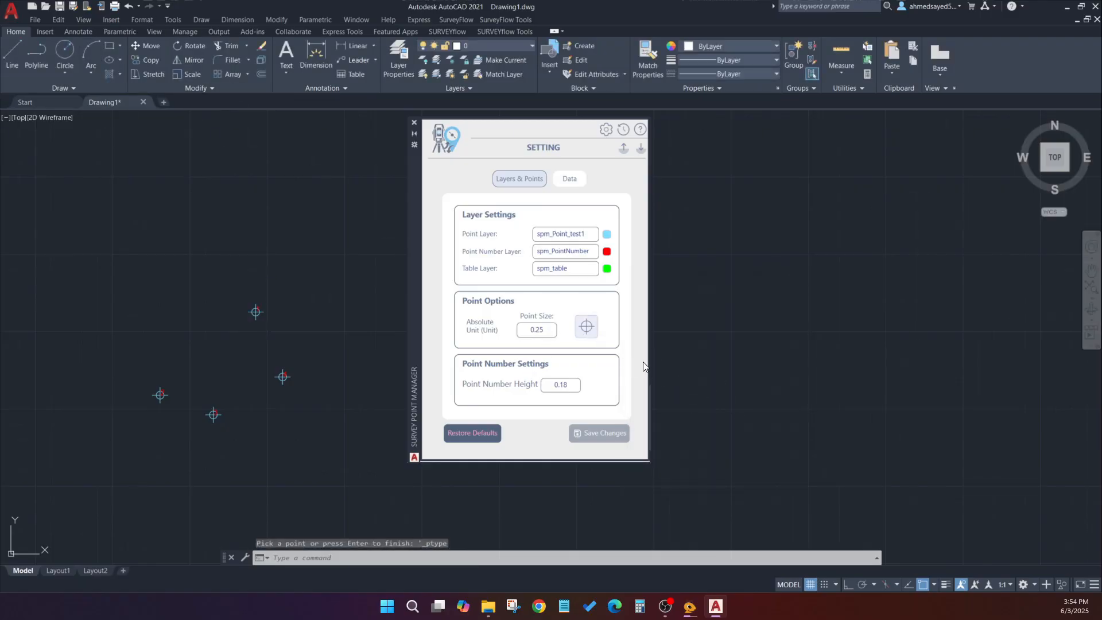
- Change the add-in's point style to the circle with an X, save the settings, and inspect the updated points
{"action": "left_click", "coordinate": [586, 326]}
{"action": "left_click", "coordinate": [410, 263]}
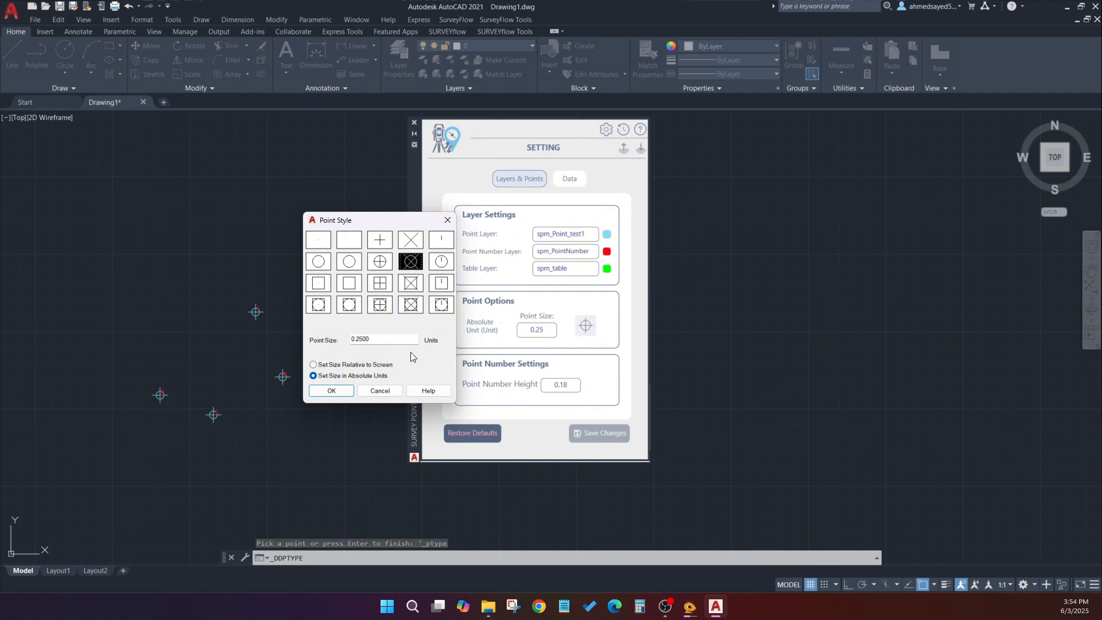
{"action": "left_click", "coordinate": [331, 391]}
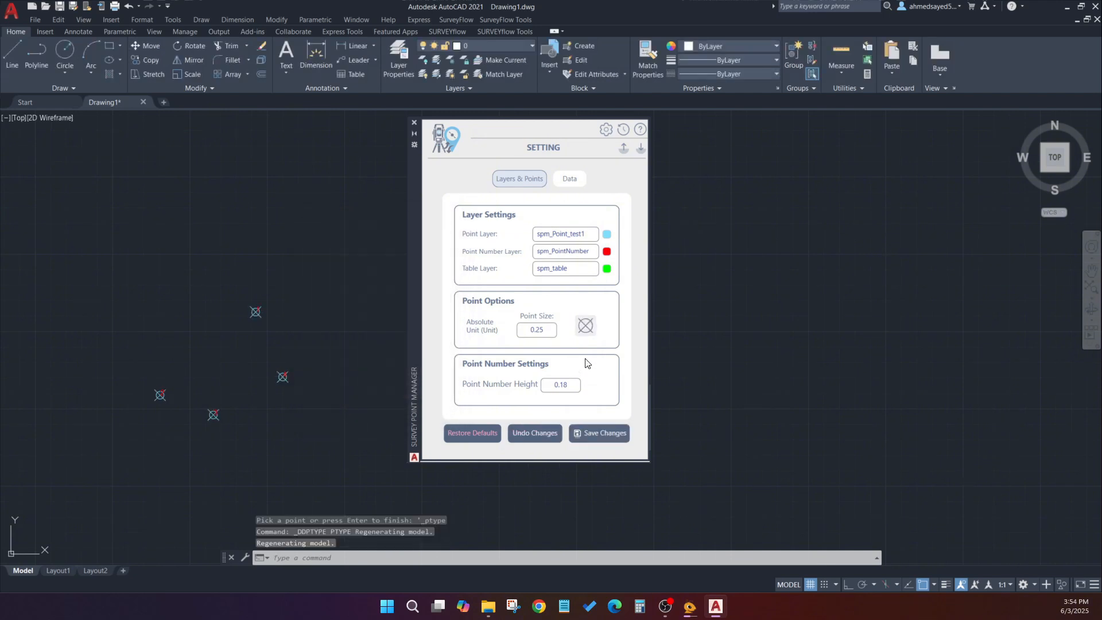
{"action": "left_click", "coordinate": [599, 433]}
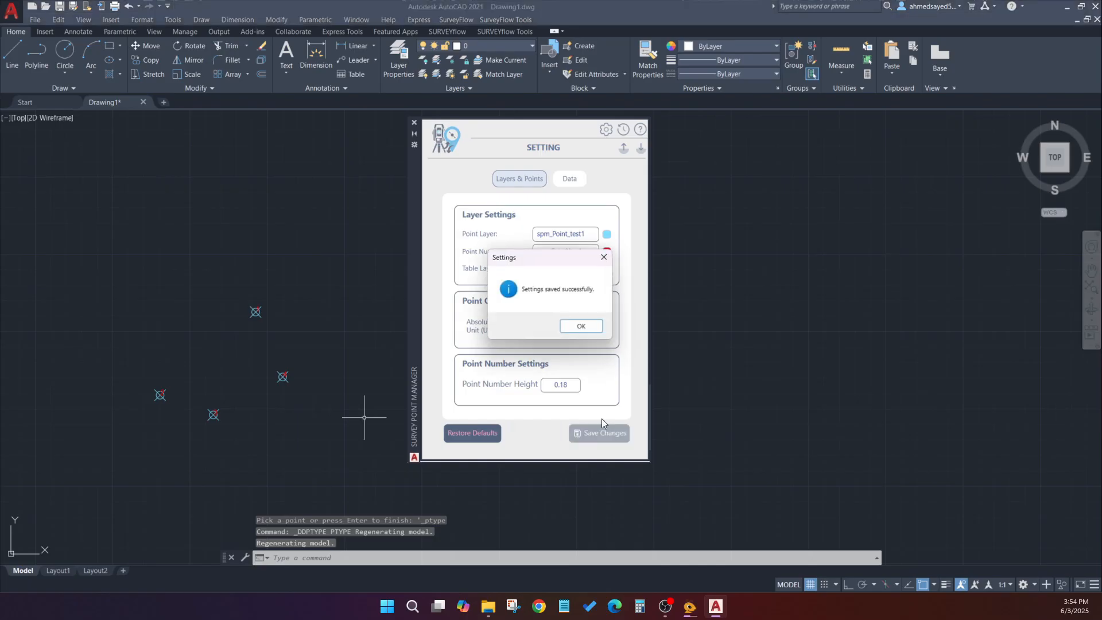
{"action": "left_click", "coordinate": [577, 324]}
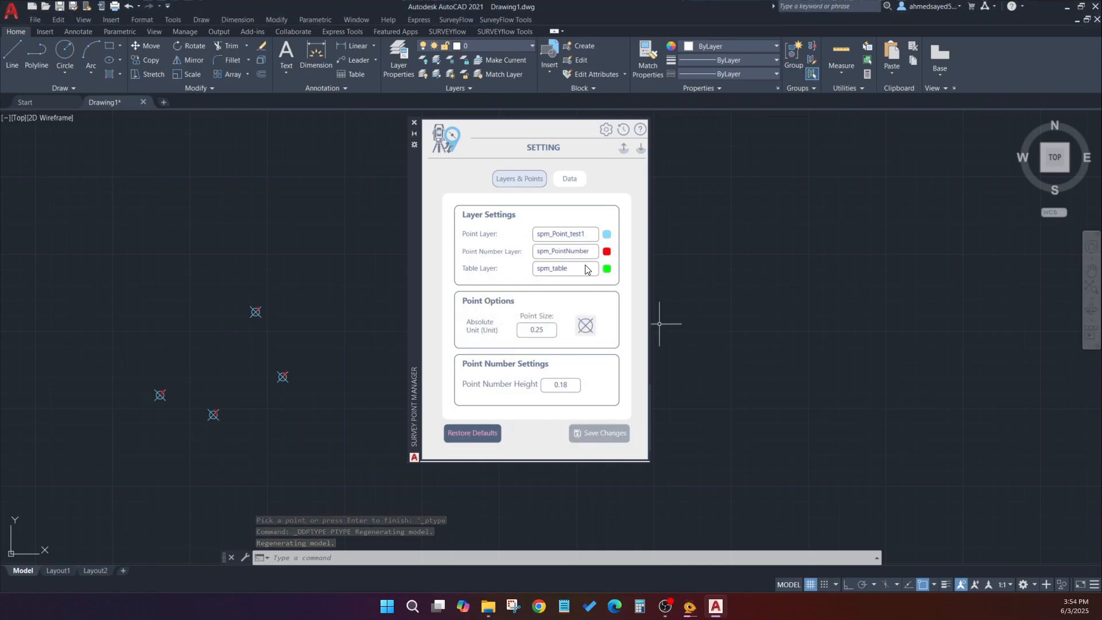
{"action": "scroll", "coordinate": [244, 316], "scroll_direction": "up", "scroll_amount": 6}
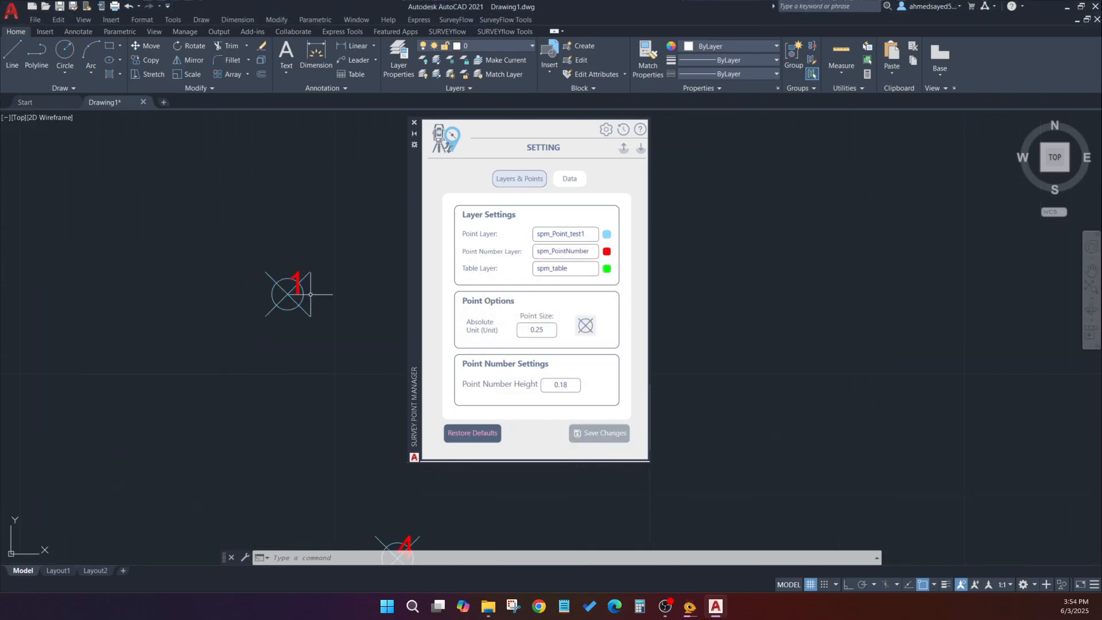
{"action": "scroll", "coordinate": [173, 296], "scroll_direction": "down", "scroll_amount": 6}
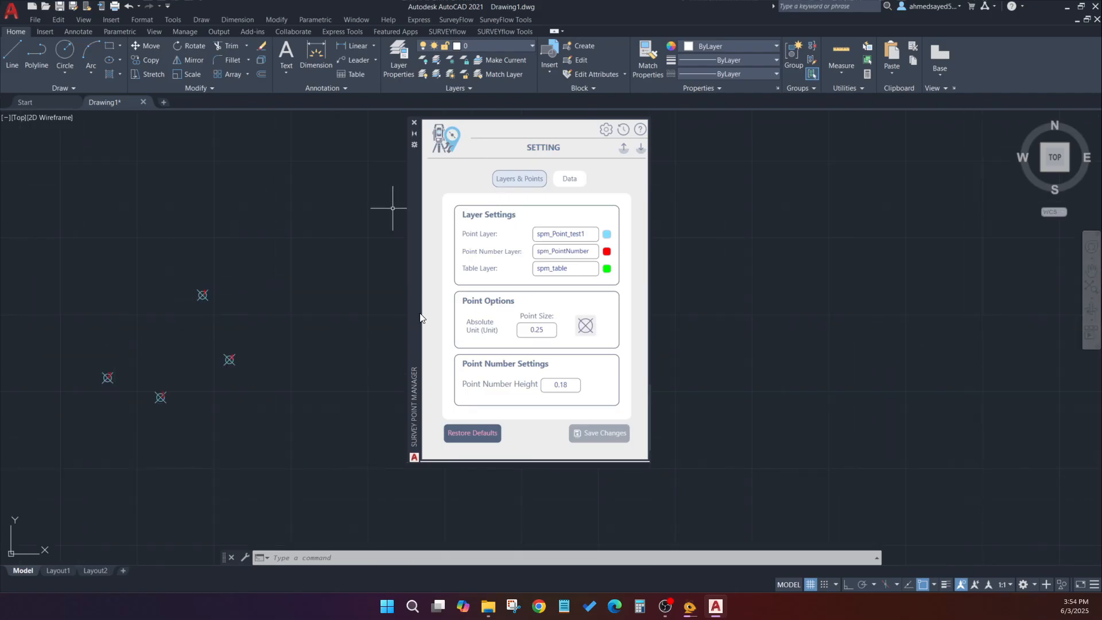
- Switch the point size to relative to screen, restore absolute units, and save the settings
{"action": "left_click", "coordinate": [539, 333]}
{"action": "left_click", "coordinate": [583, 326]}
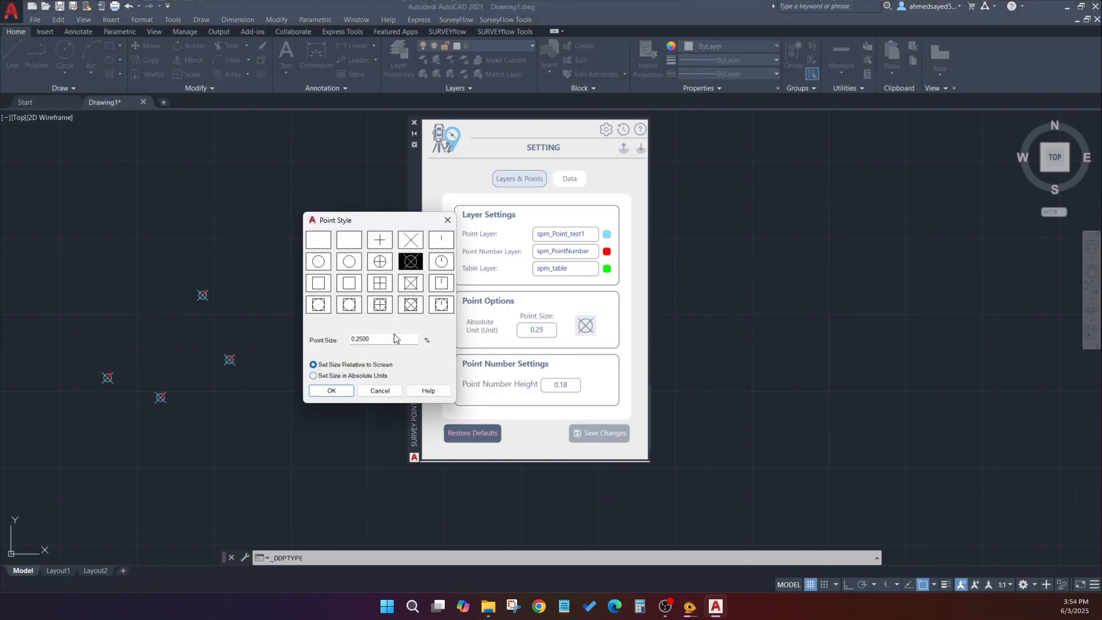
{"action": "left_click", "coordinate": [333, 391]}
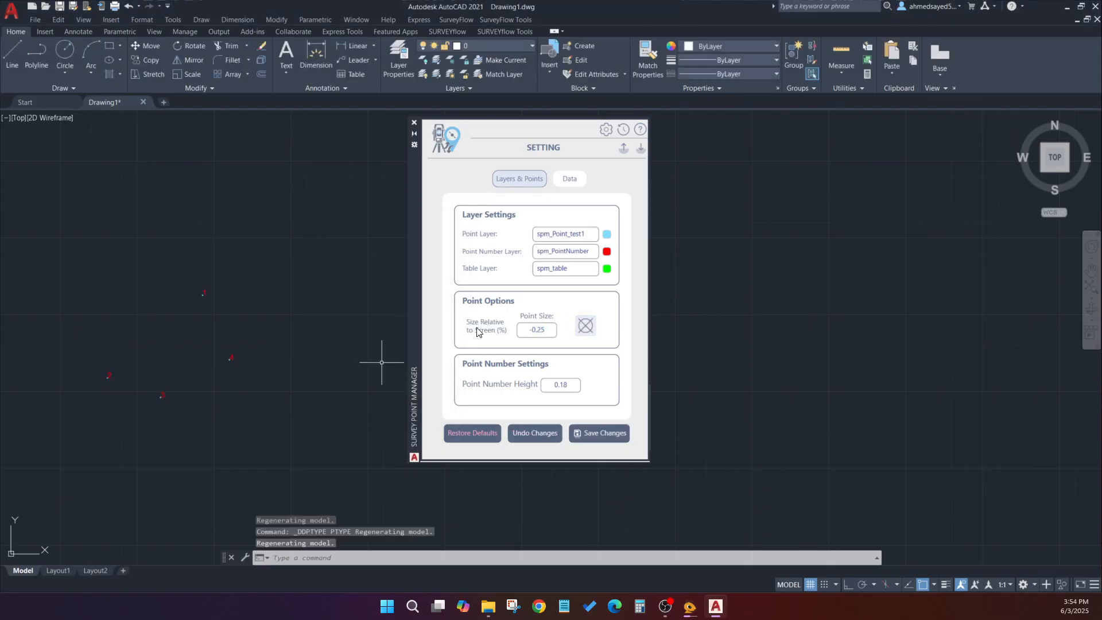
{"action": "left_click", "coordinate": [586, 325]}
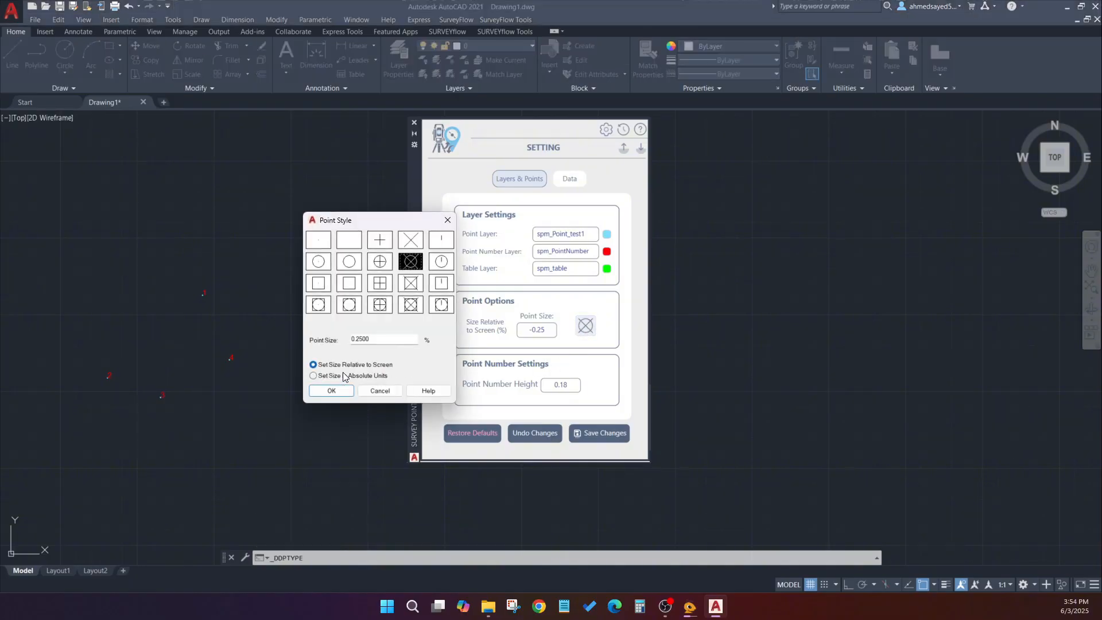
{"action": "left_click", "coordinate": [326, 392]}
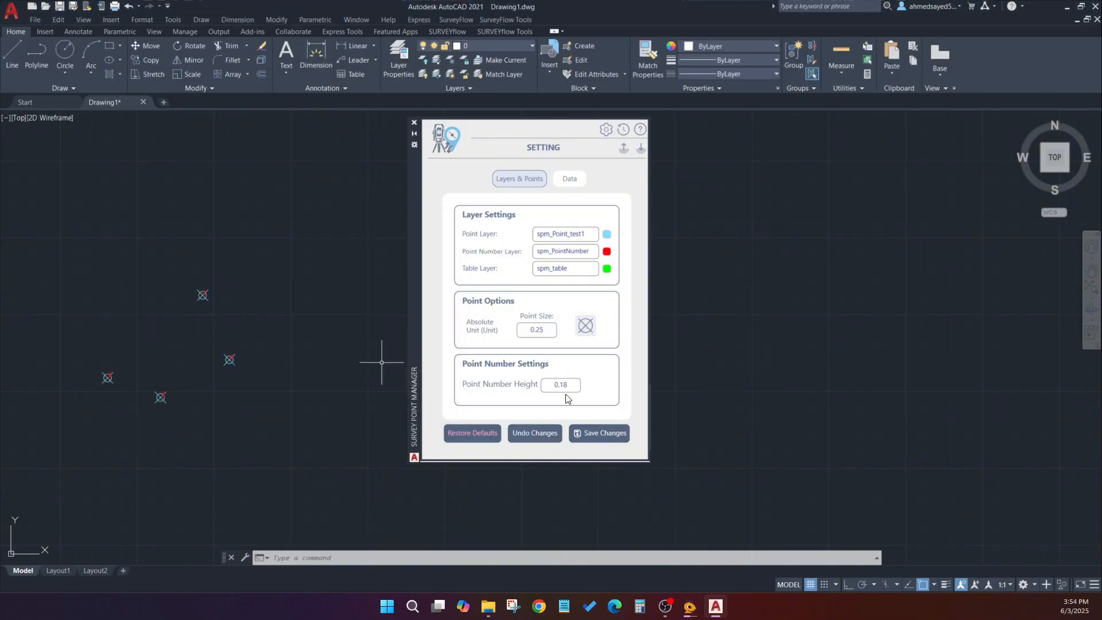
{"action": "left_click", "coordinate": [483, 314]}
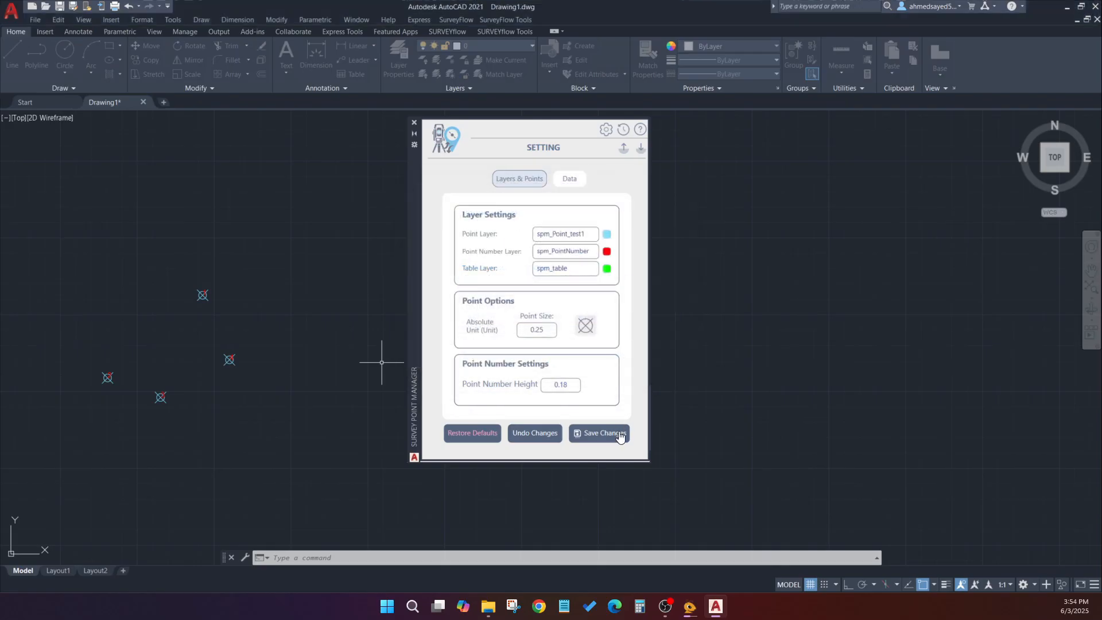
{"action": "left_click", "coordinate": [584, 328]}
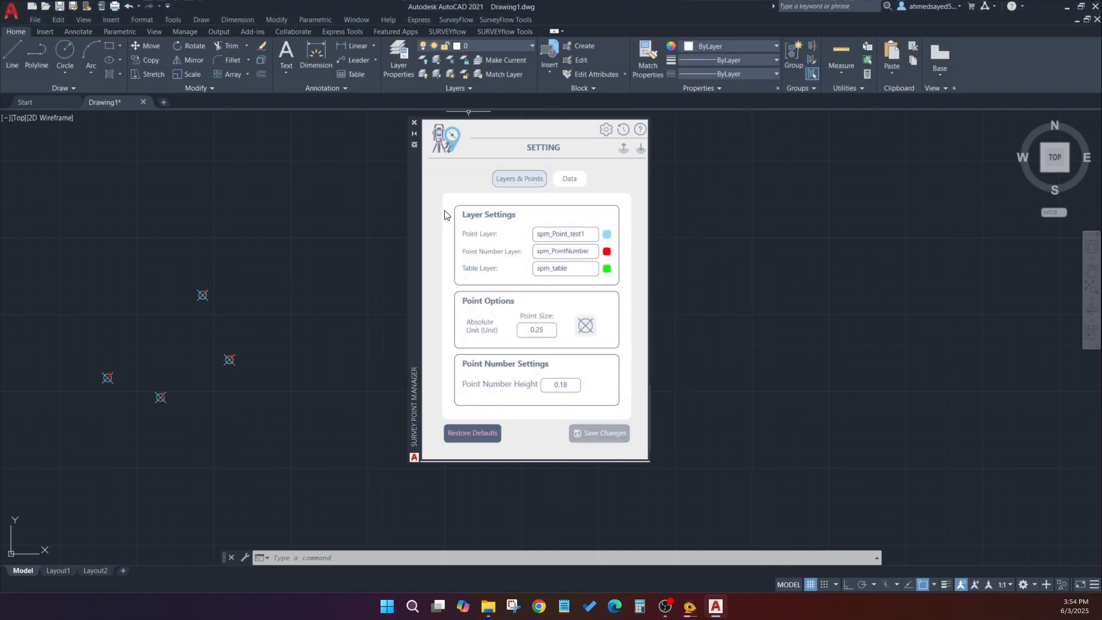
- Review the table and history options on the Data settings page, and open the Export page with the picked points
{"action": "left_click", "coordinate": [562, 178]}
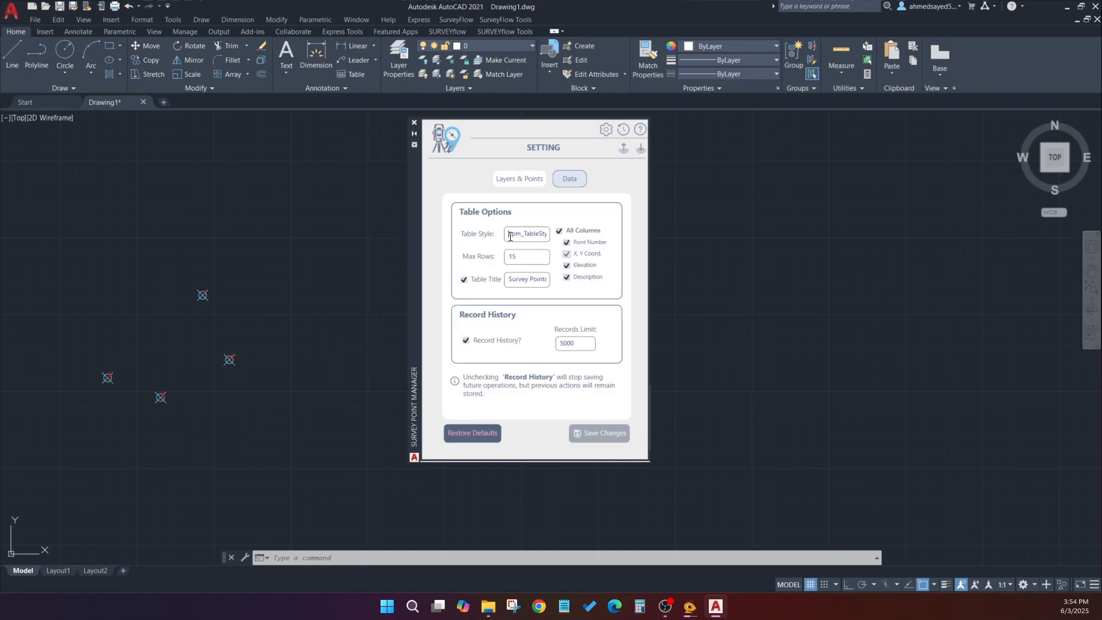
{"action": "left_click", "coordinate": [527, 178]}
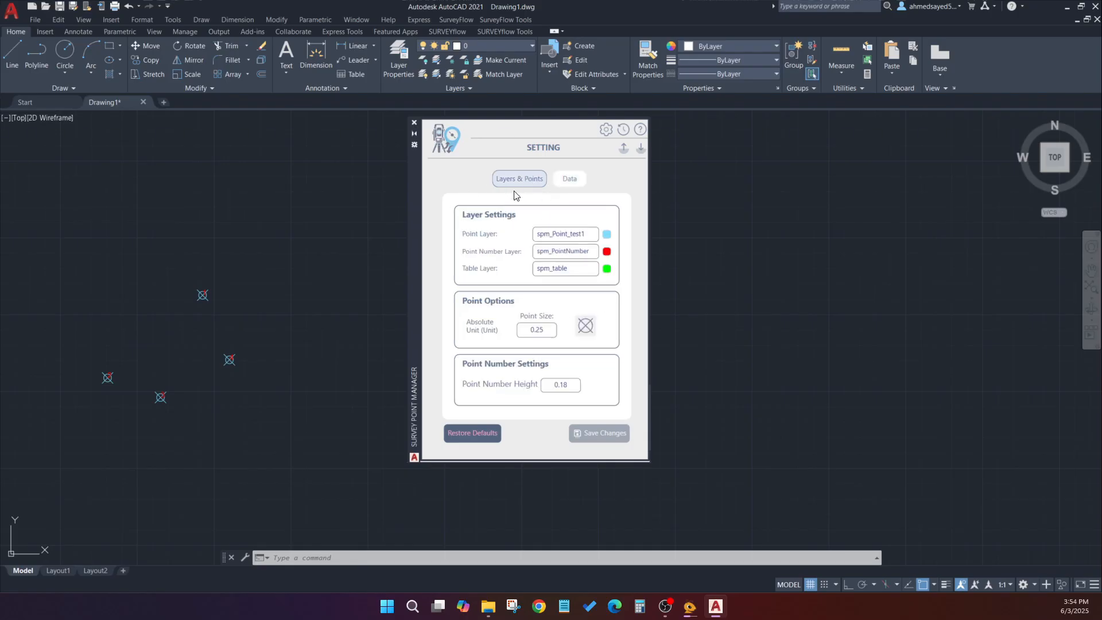
{"action": "left_click", "coordinate": [638, 153]}
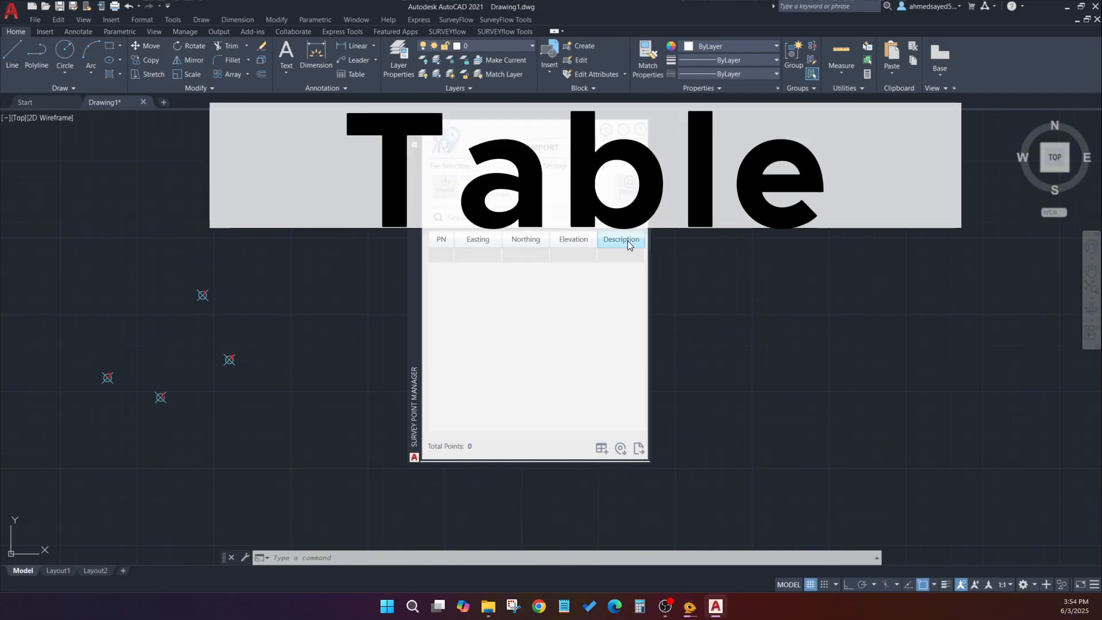
{"action": "left_click", "coordinate": [638, 152]}
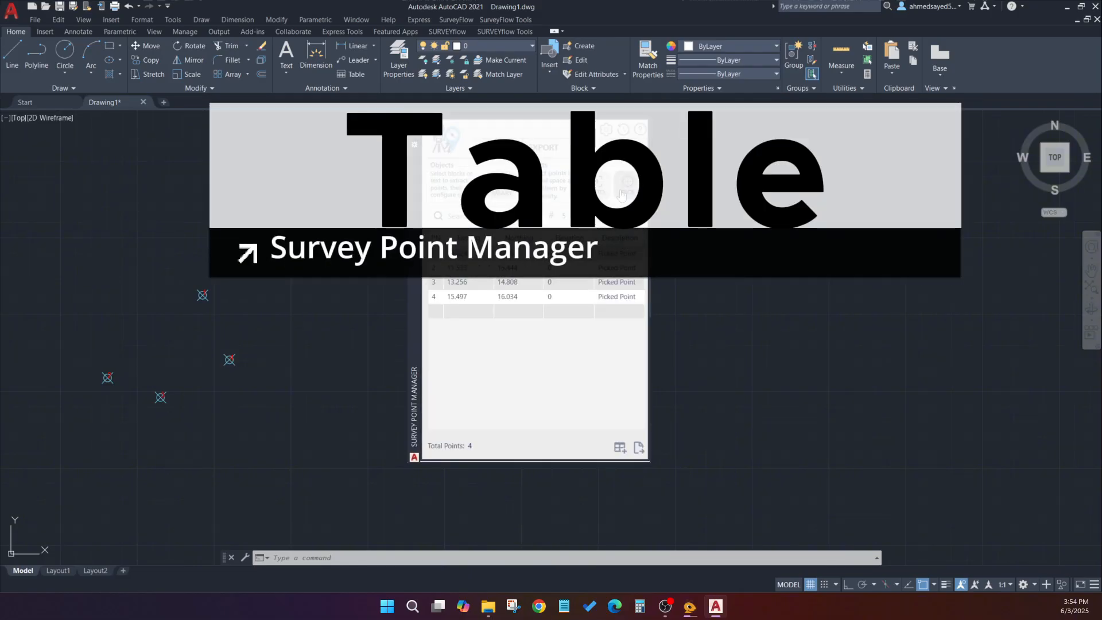
- Check the available table styles in AutoCAD's Insert Table dialog, and close it without inserting anything
{"action": "left_click", "coordinate": [620, 447]}
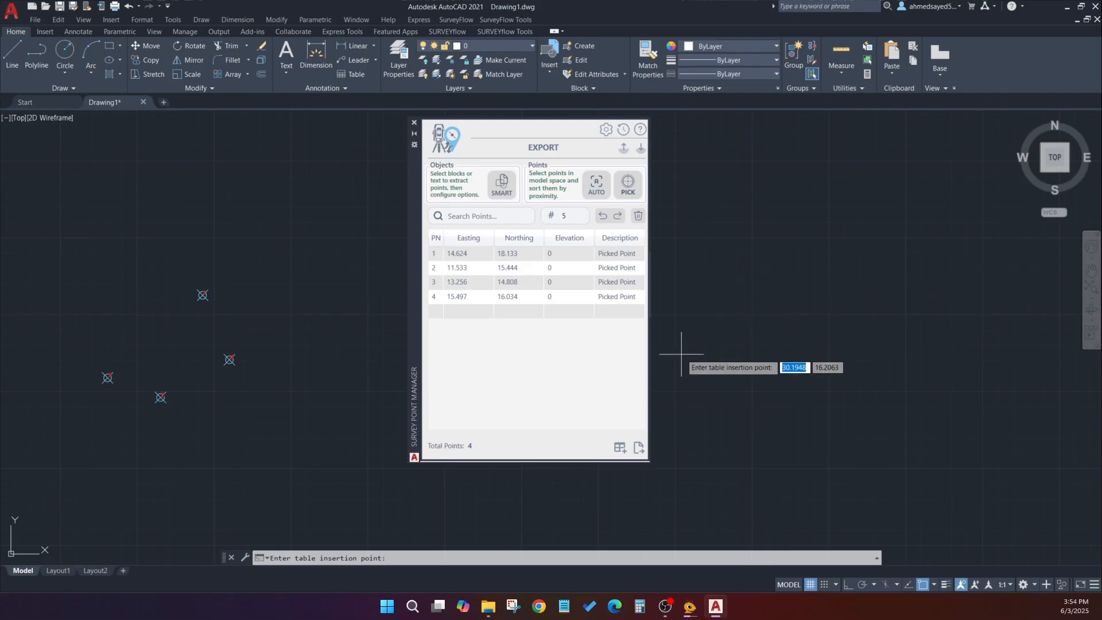
{"action": "left_click", "coordinate": [682, 354]}
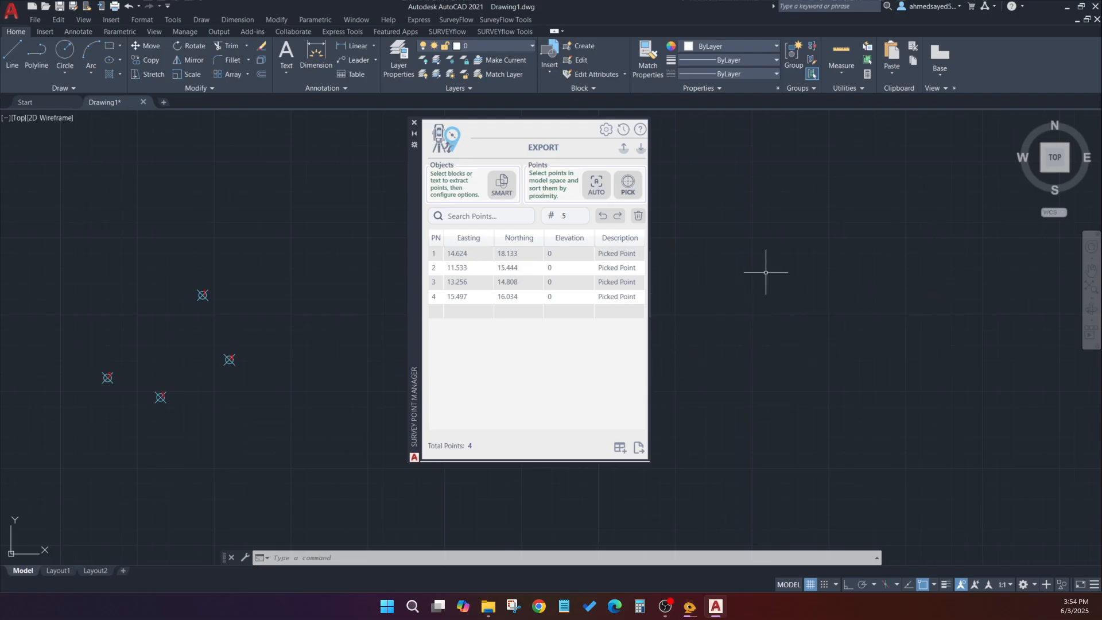
{"action": "left_click", "coordinate": [345, 74]}
{"action": "left_click", "coordinate": [416, 198]}
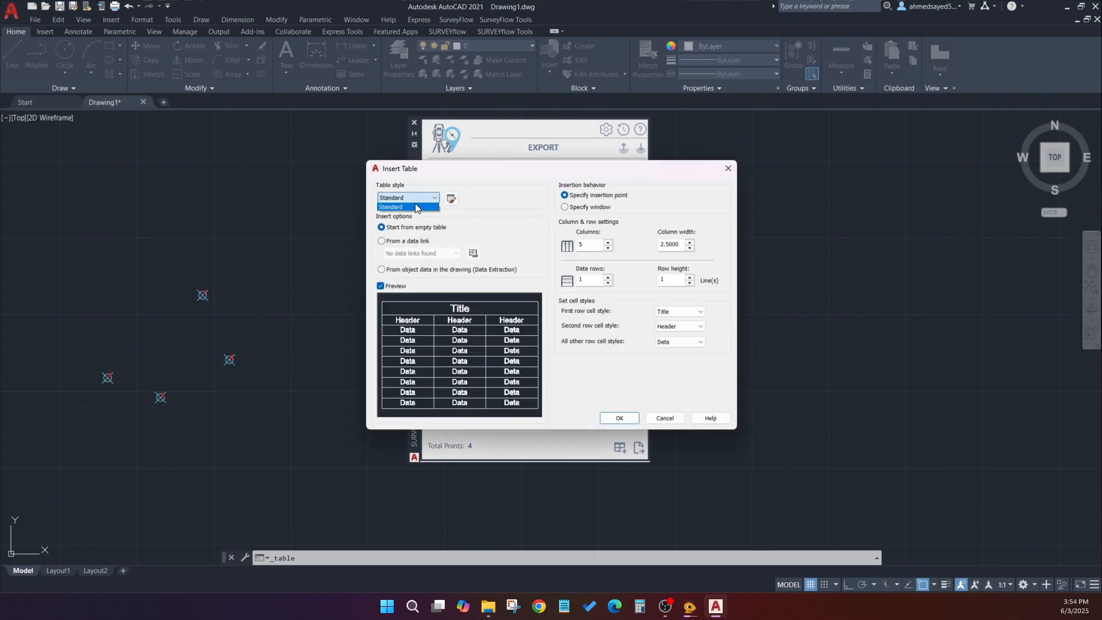
{"action": "left_click", "coordinate": [726, 173]}
{"action": "left_click", "coordinate": [727, 169]}
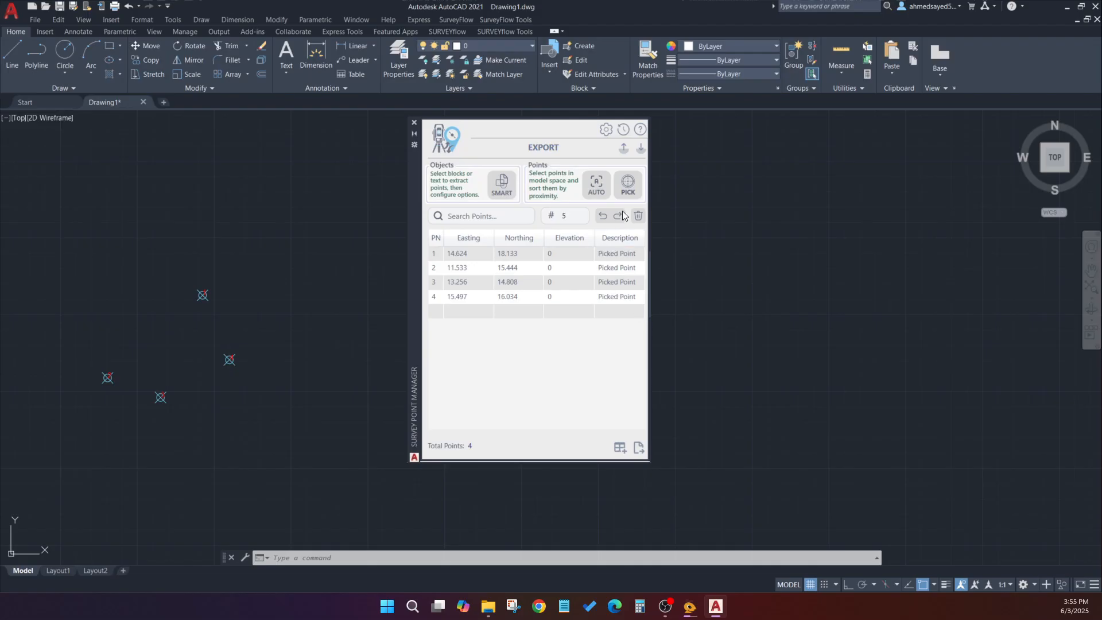
- Insert a table of the four picked points in the empty drawing area east of the points
{"action": "left_click", "coordinate": [620, 447]}
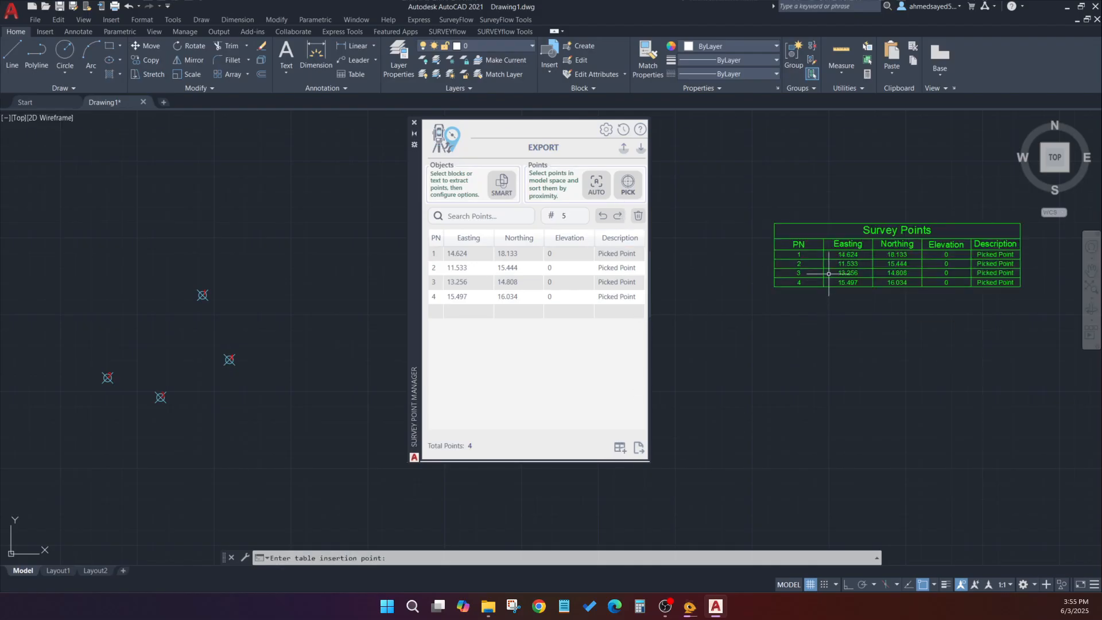
{"action": "scroll", "coordinate": [843, 251], "scroll_direction": "up", "scroll_amount": 4}
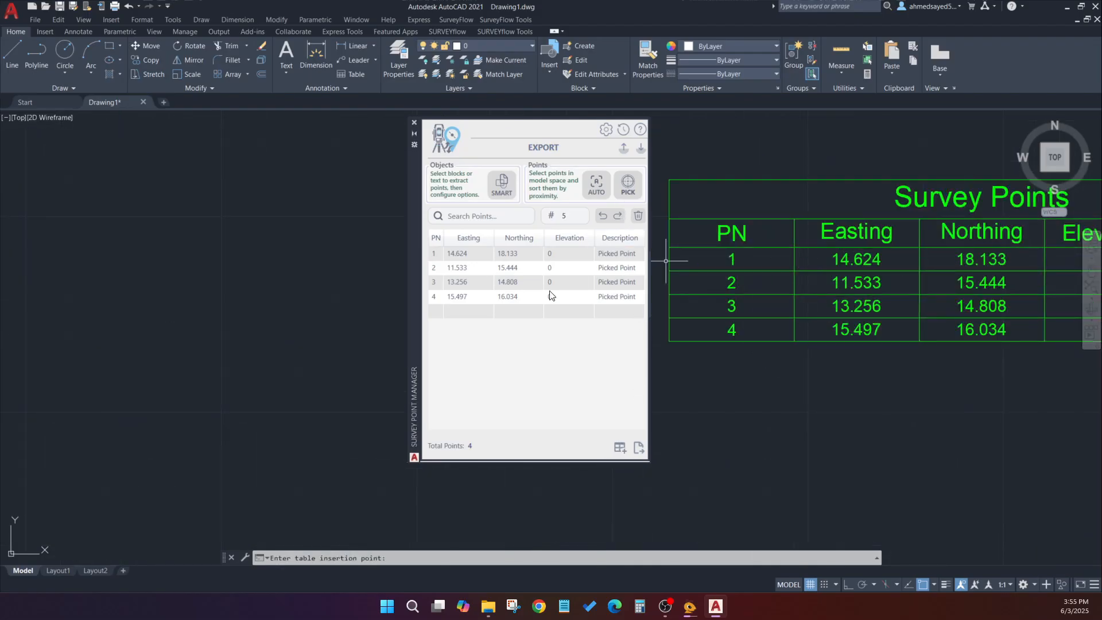
{"action": "scroll", "coordinate": [800, 415], "scroll_direction": "down", "scroll_amount": 4}
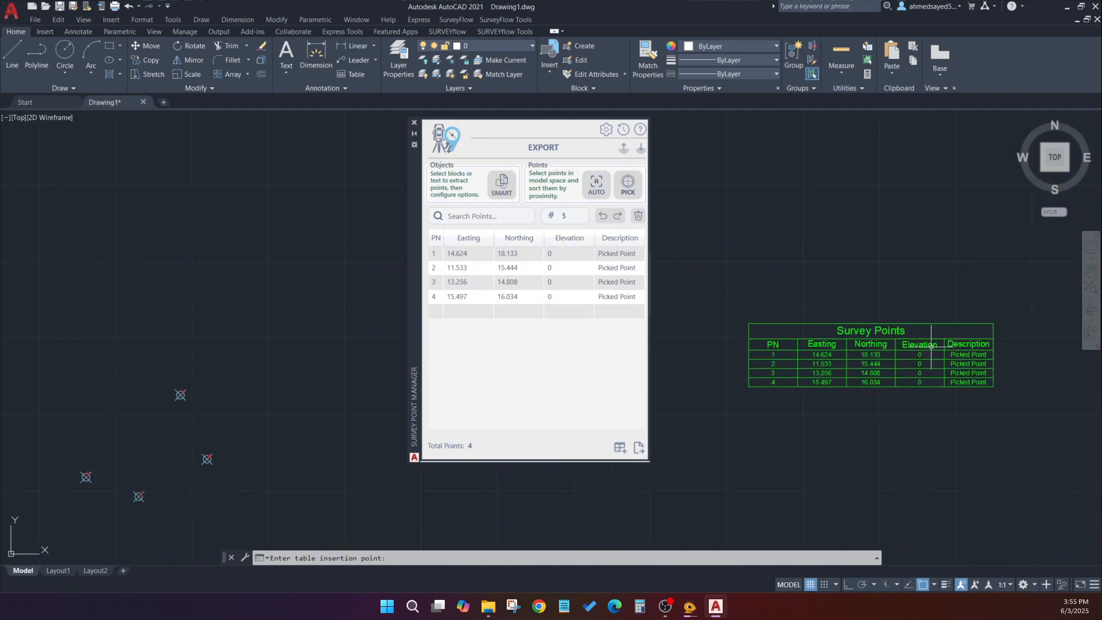
- Check the Insert Table dialog's style list again for the add-in's spm_TableStyle, and close it without changes
{"action": "left_click", "coordinate": [344, 75]}
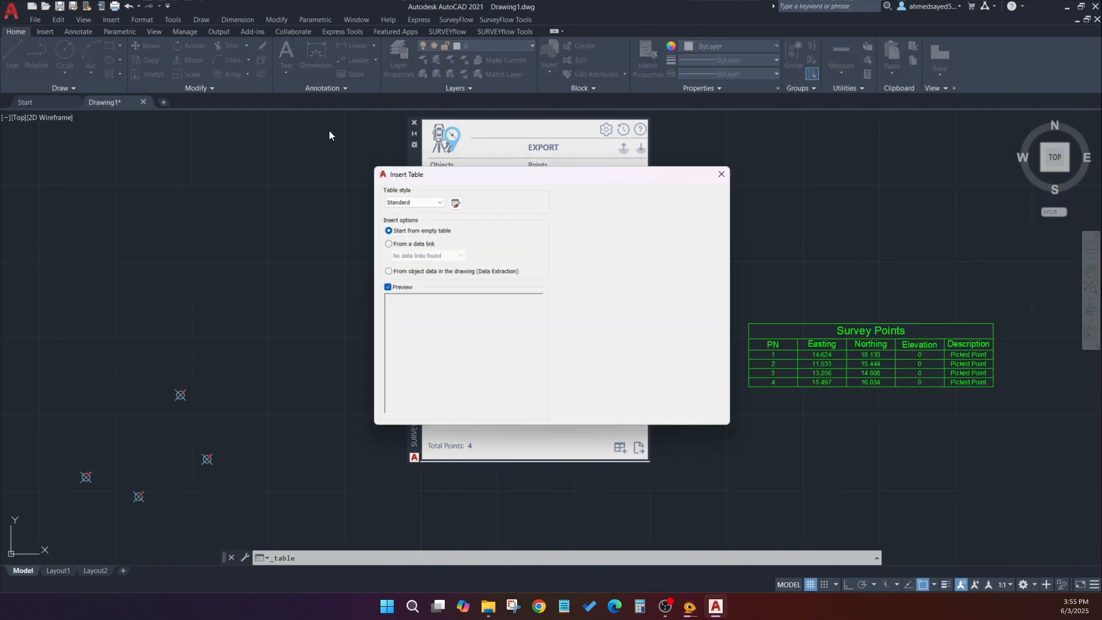
{"action": "left_click", "coordinate": [423, 198]}
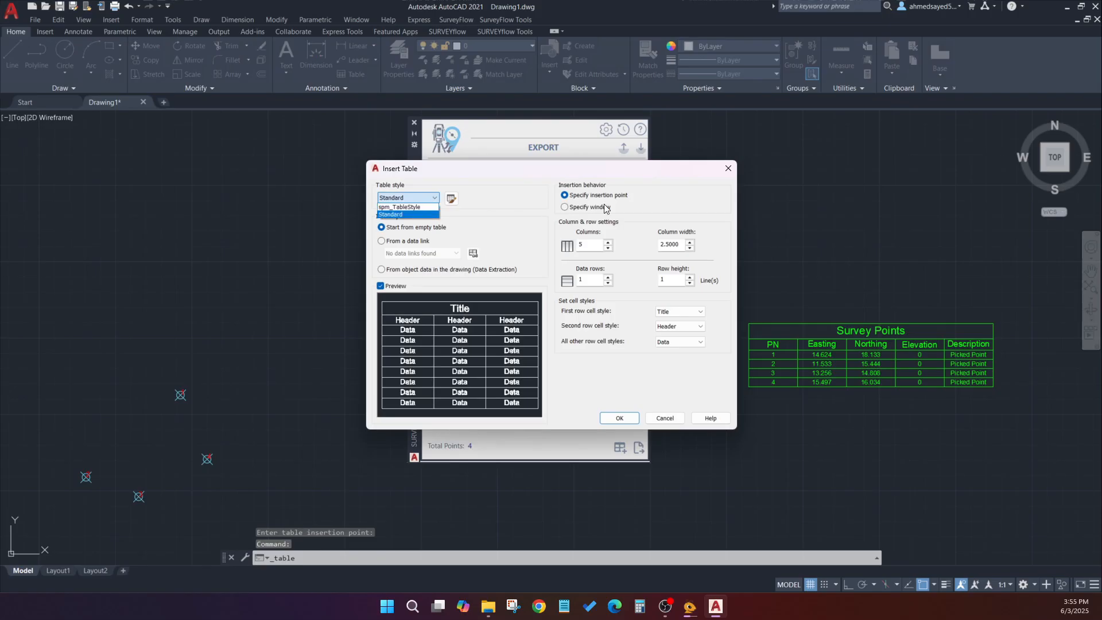
{"action": "left_click", "coordinate": [728, 168]}
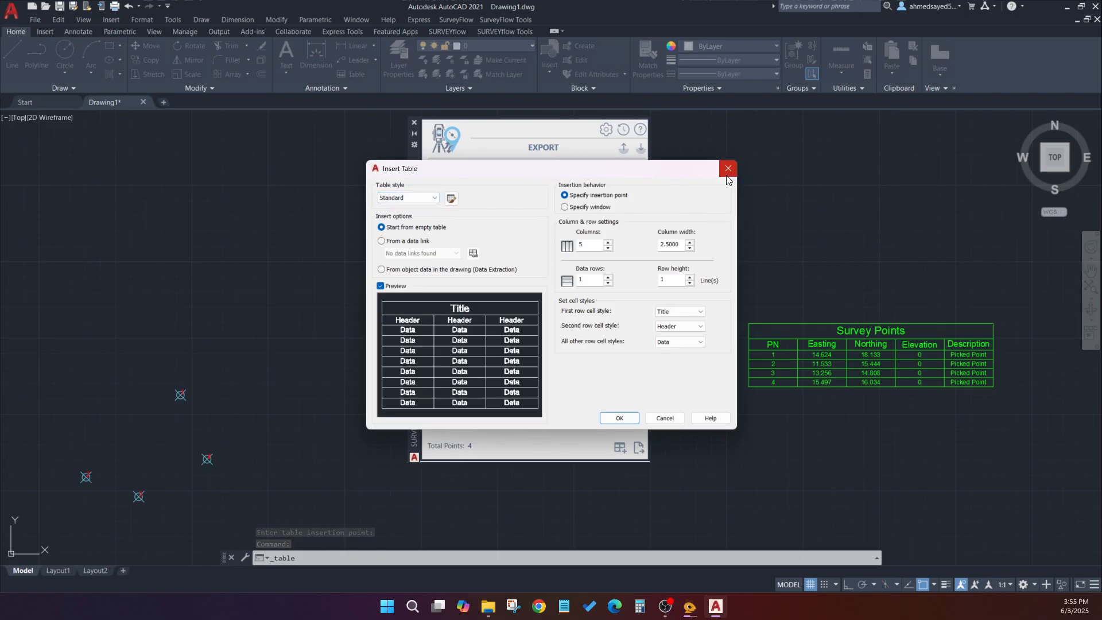
{"action": "left_click", "coordinate": [727, 168]}
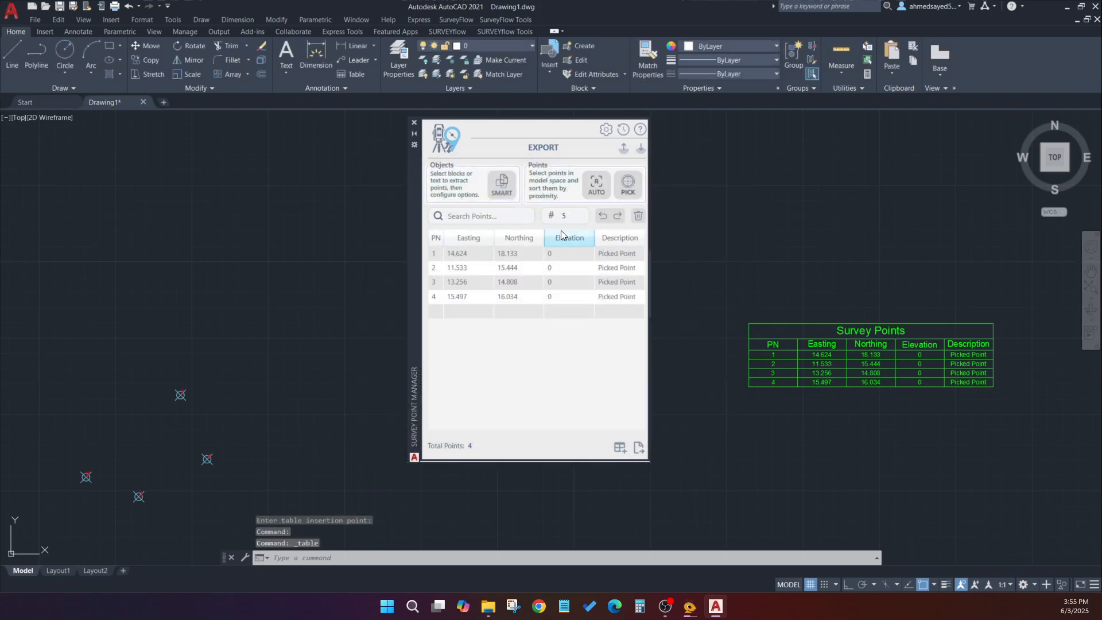
- Change the table title to "Exported points" in the add-in's Data settings, and save the settings
{"action": "left_click", "coordinate": [605, 130]}
{"action": "left_click", "coordinate": [565, 179]}
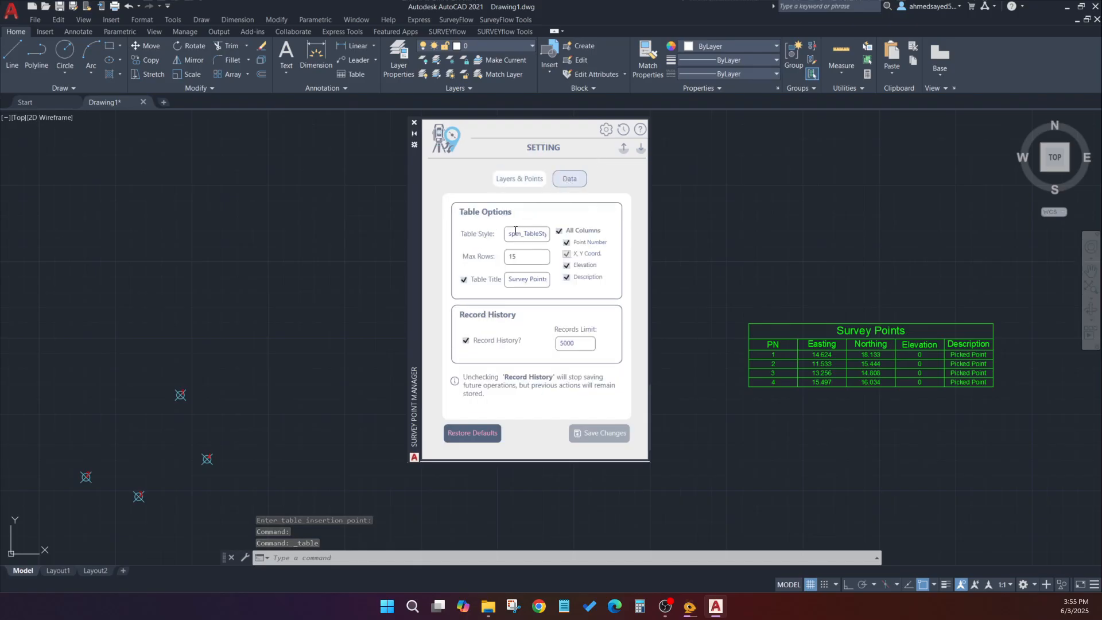
{"action": "left_click", "coordinate": [522, 258]}
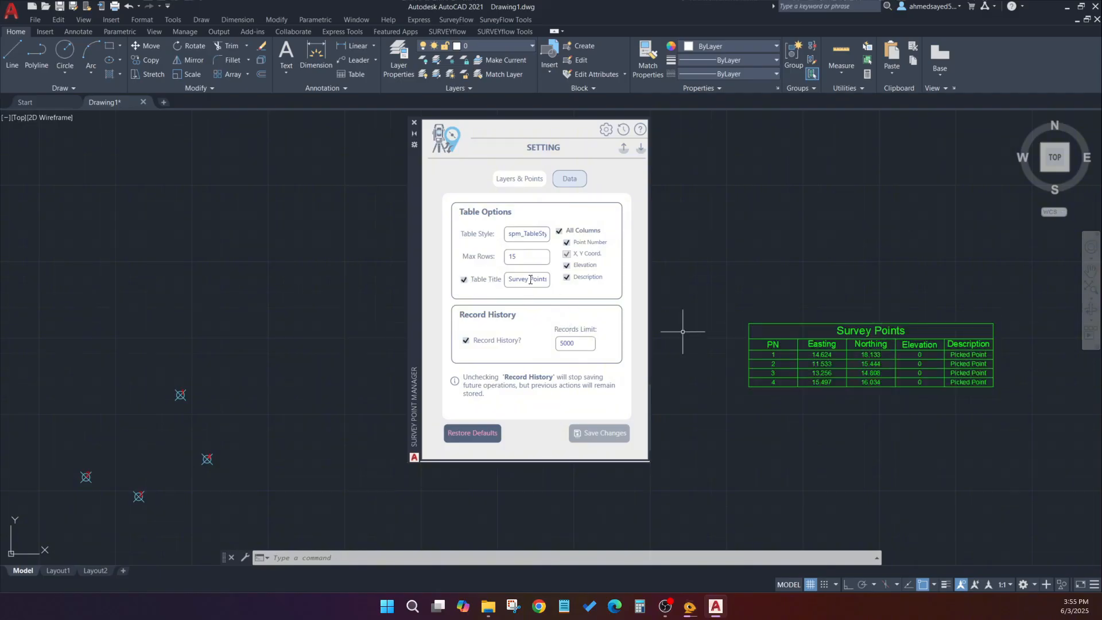
{"action": "double_click", "coordinate": [530, 280]}
{"action": "left_click", "coordinate": [539, 279]}
{"action": "double_click", "coordinate": [540, 279]}
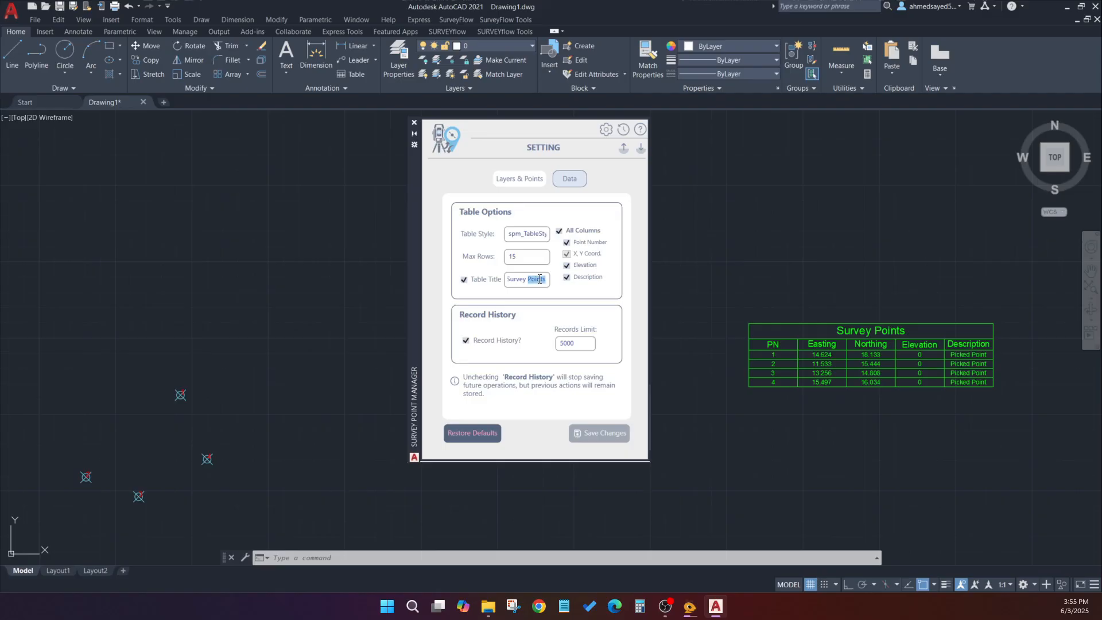
{"action": "left_click", "coordinate": [540, 279]}
{"action": "double_click", "coordinate": [516, 281]}
{"action": "triple_click", "coordinate": [517, 281]}
{"action": "type", "text": "n"}
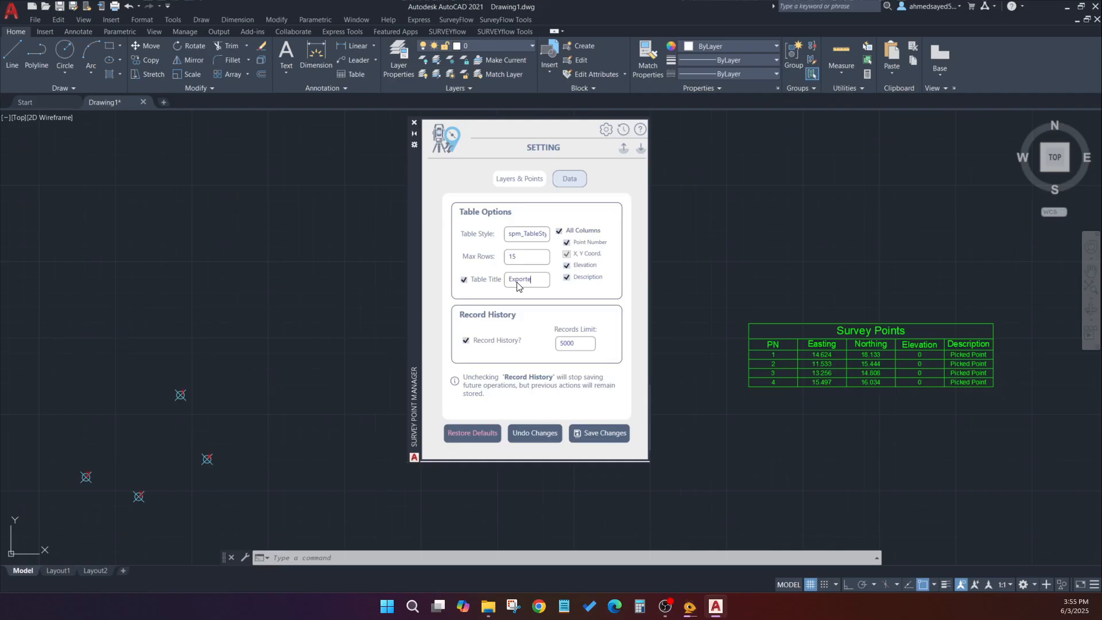
{"action": "type", "text": "ts"}
{"action": "left_click", "coordinate": [612, 435]}
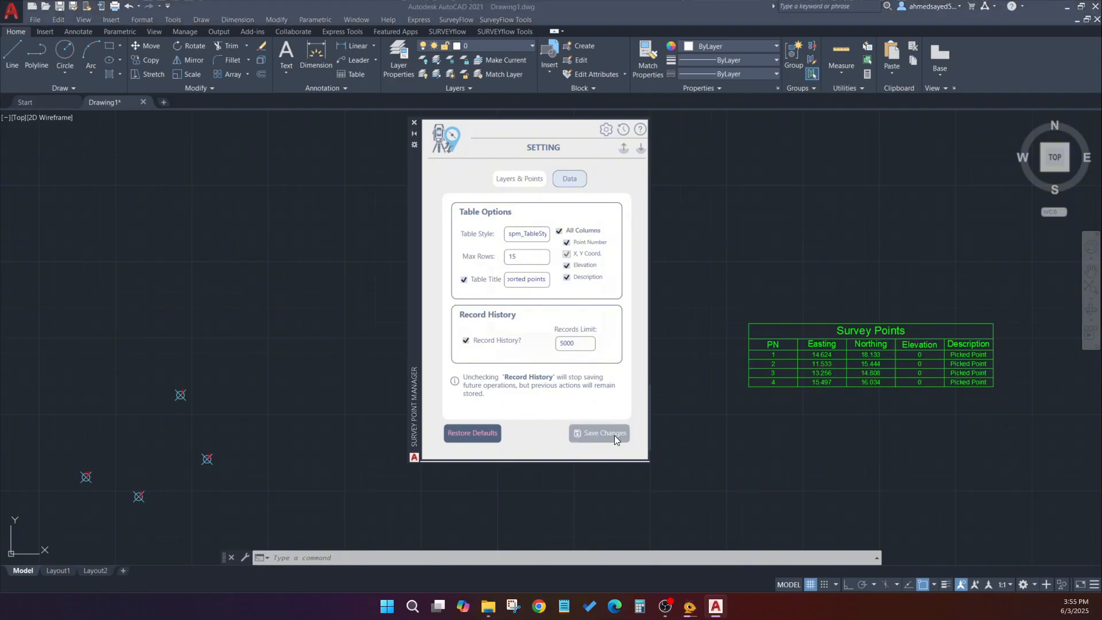
{"action": "left_click", "coordinate": [600, 331]}
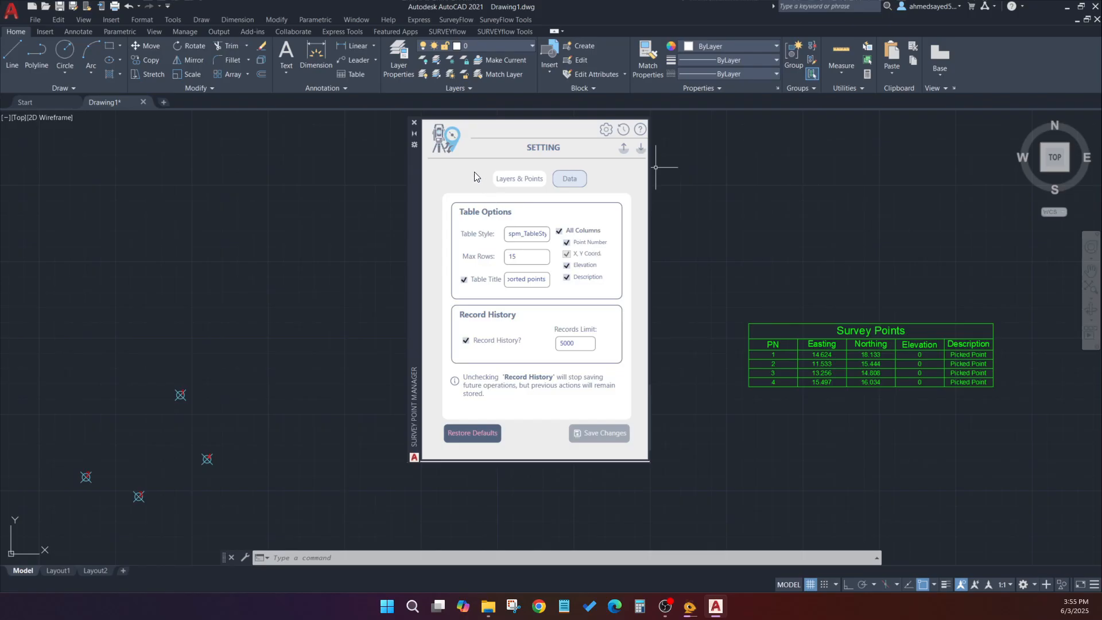
- Return to the Export page and insert a table with the new title above the Survey Points table
{"action": "left_click", "coordinate": [624, 149]}
{"action": "left_click", "coordinate": [620, 447]}
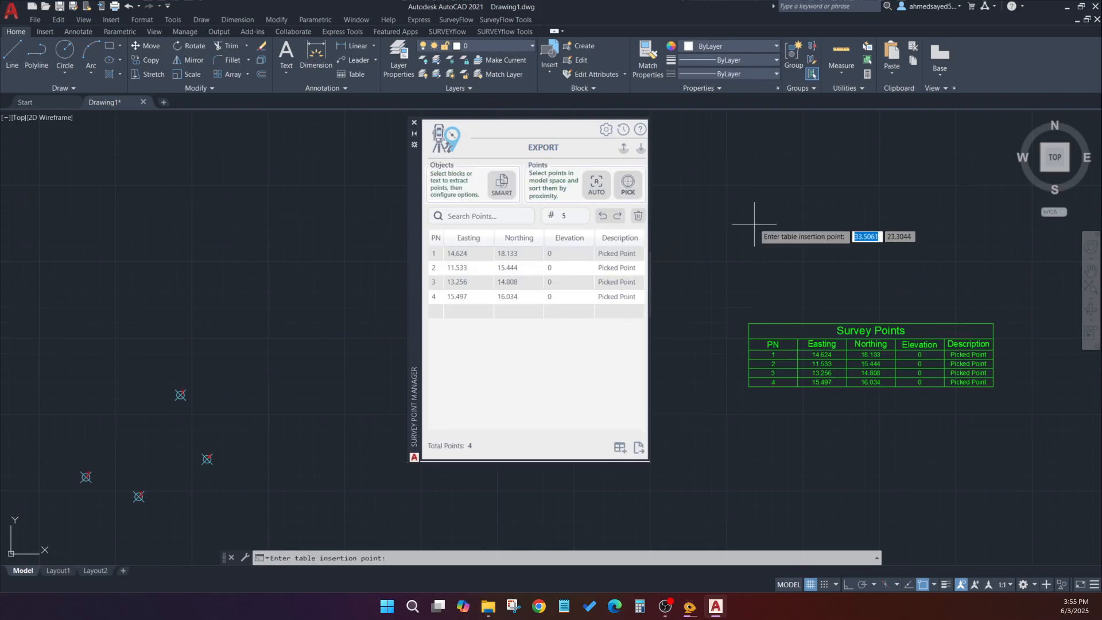
{"action": "scroll", "coordinate": [866, 210], "scroll_direction": "up", "scroll_amount": 4}
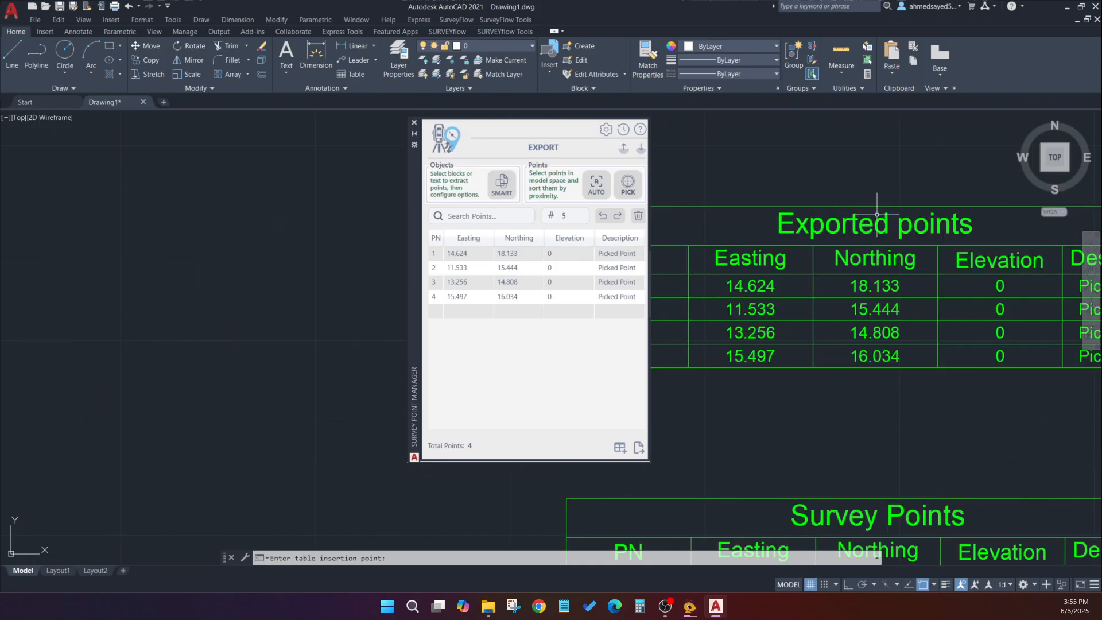
- Exclude the Elevation and Description columns from the add-in's table options, and save the settings
{"action": "left_click", "coordinate": [607, 130]}
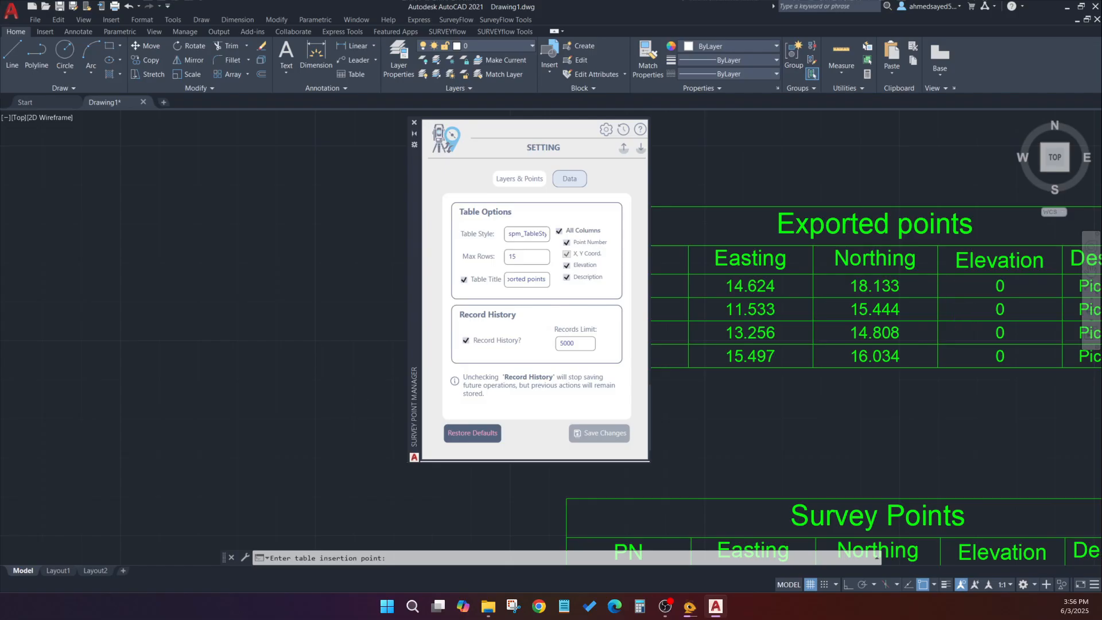
{"action": "scroll", "coordinate": [955, 315], "scroll_direction": "down", "scroll_amount": 3}
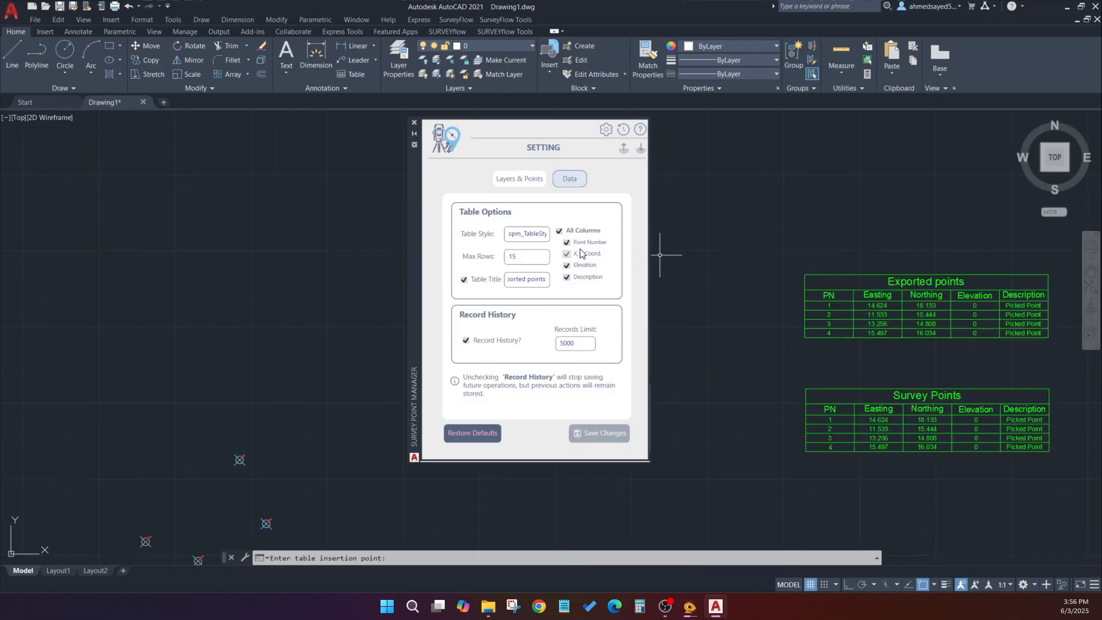
{"action": "left_click", "coordinate": [579, 265]}
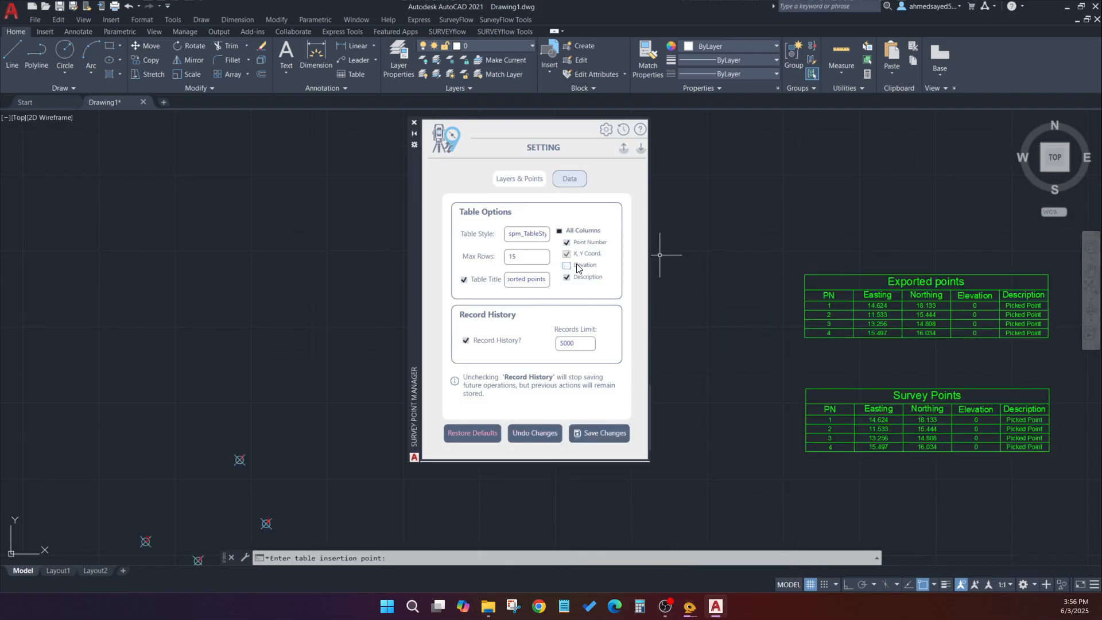
{"action": "left_click", "coordinate": [582, 278]}
{"action": "left_click", "coordinate": [607, 433]}
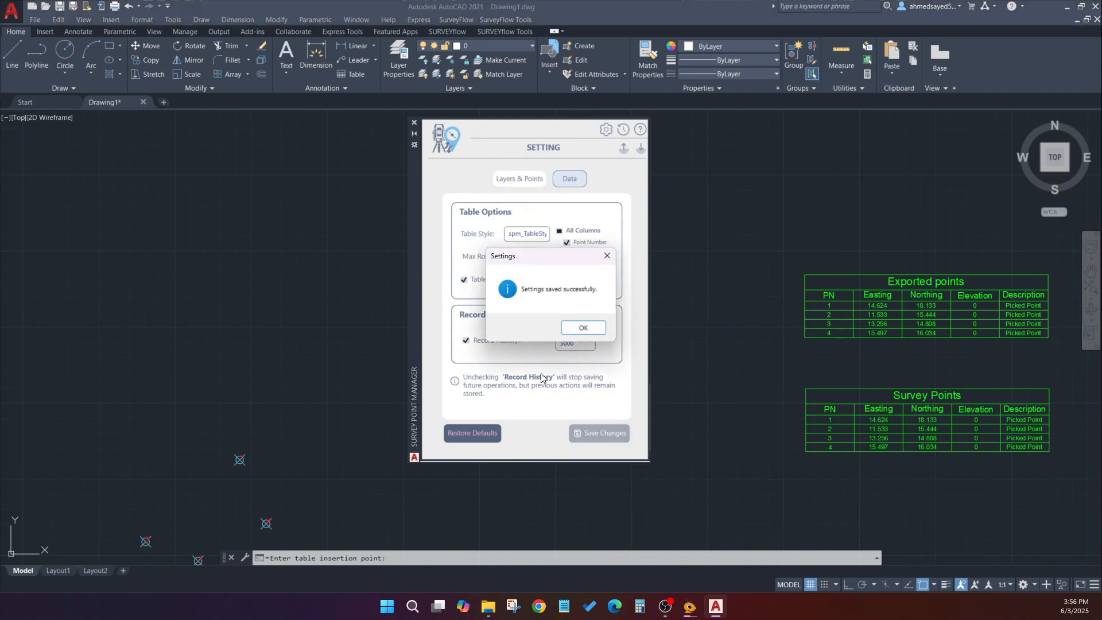
{"action": "left_click", "coordinate": [575, 328]}
- Insert a table with only point number, easting and northing above the two existing tables
{"action": "left_click", "coordinate": [623, 149]}
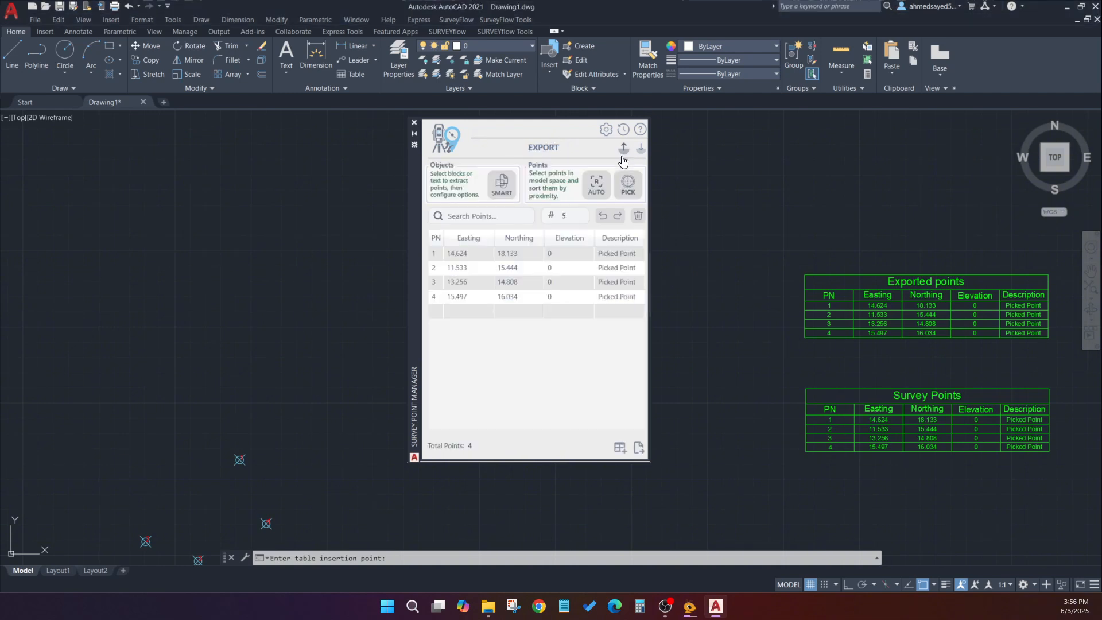
{"action": "left_click", "coordinate": [620, 447]}
{"action": "left_click", "coordinate": [766, 175]}
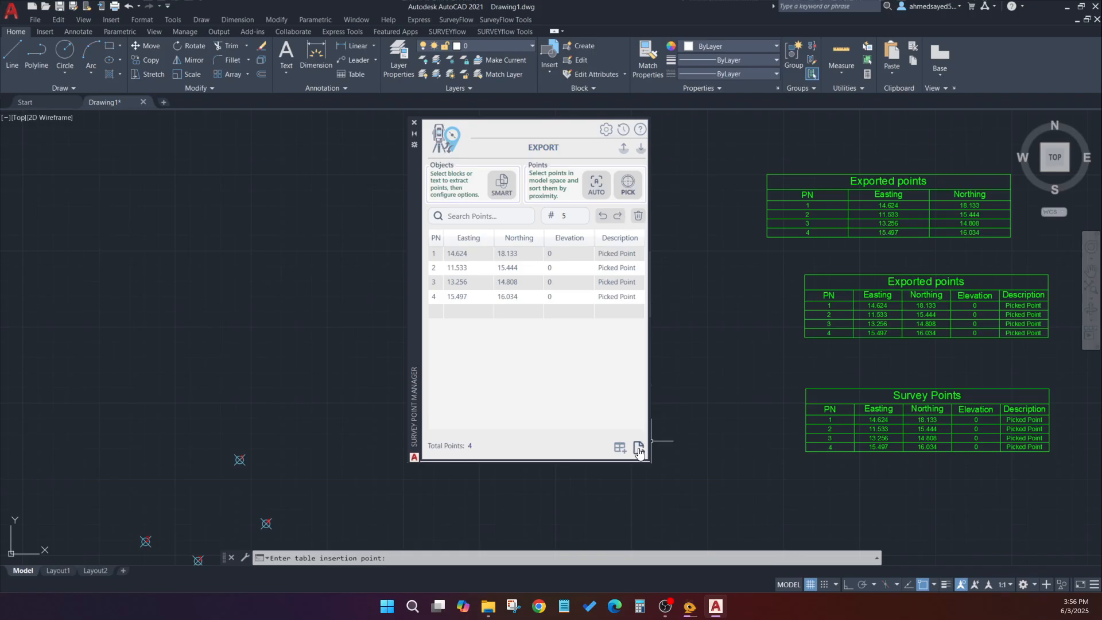
- Turn off the table title in the Data settings, and save the settings
{"action": "left_click", "coordinate": [606, 130]}
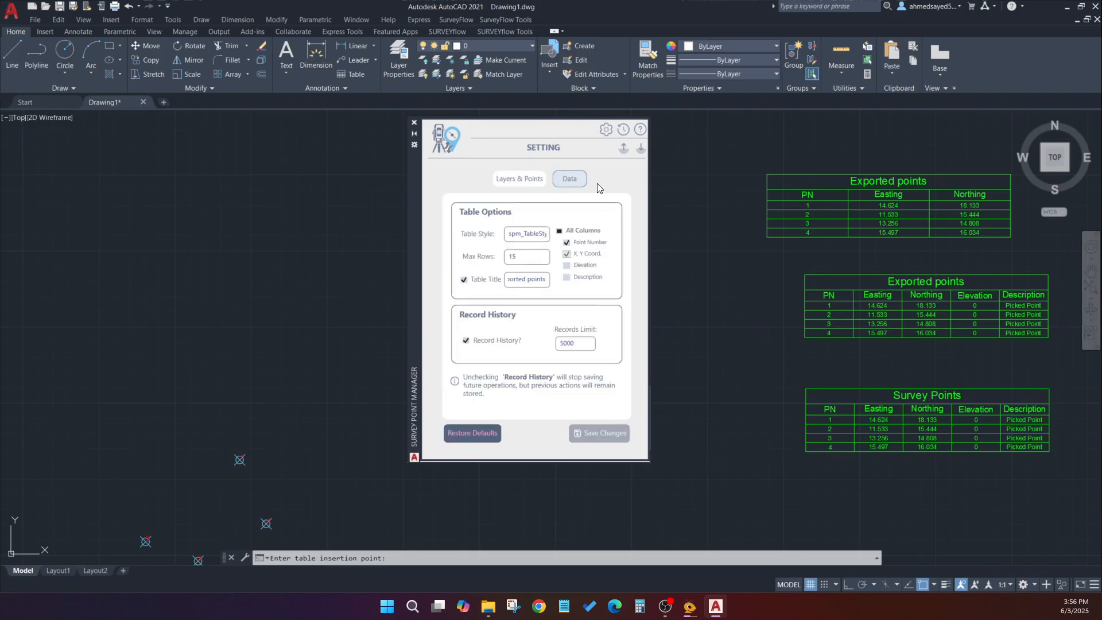
{"action": "left_click", "coordinate": [464, 281]}
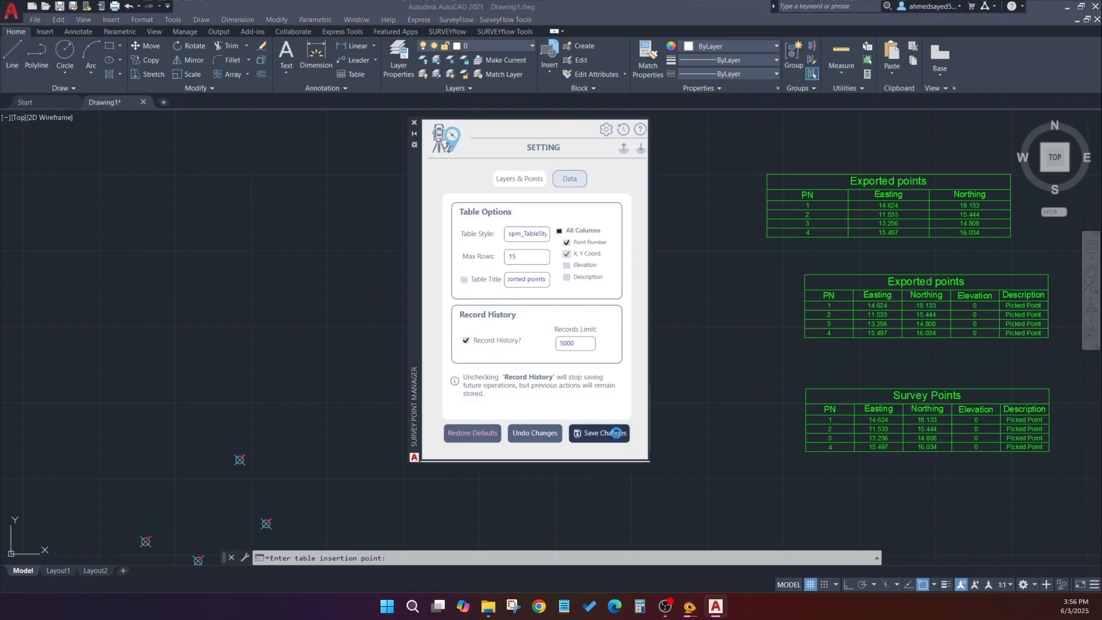
{"action": "left_click", "coordinate": [604, 432]}
{"action": "left_click", "coordinate": [601, 332]}
- Insert an untitled table of the picked points below the Survey Points table
{"action": "left_click", "coordinate": [623, 148]}
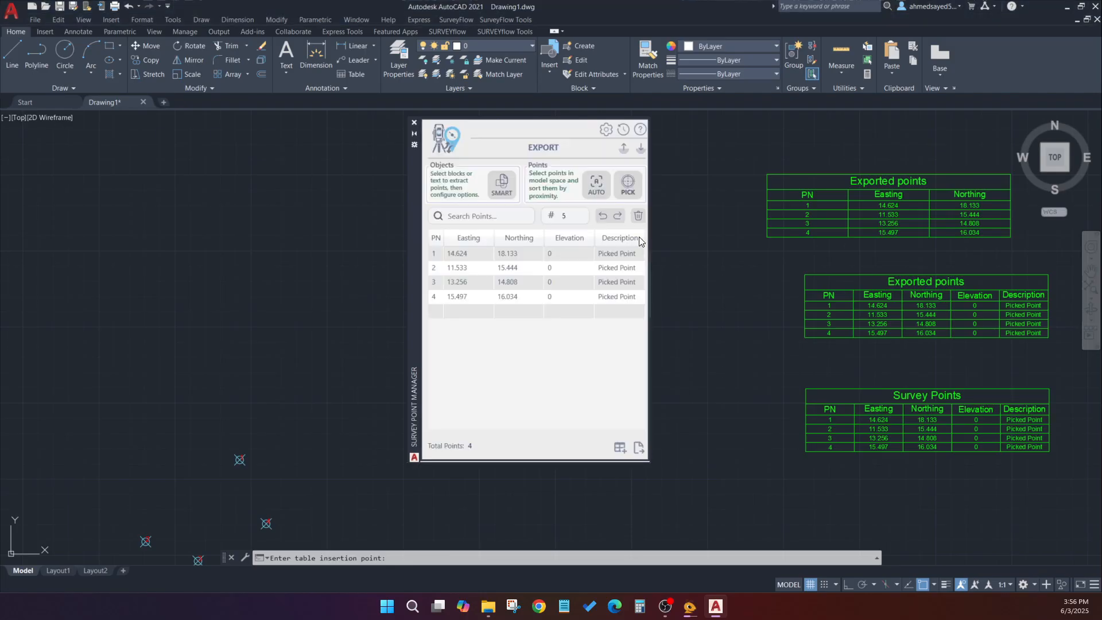
{"action": "left_click", "coordinate": [620, 447]}
{"action": "scroll", "coordinate": [821, 446], "scroll_direction": "down", "scroll_amount": 4}
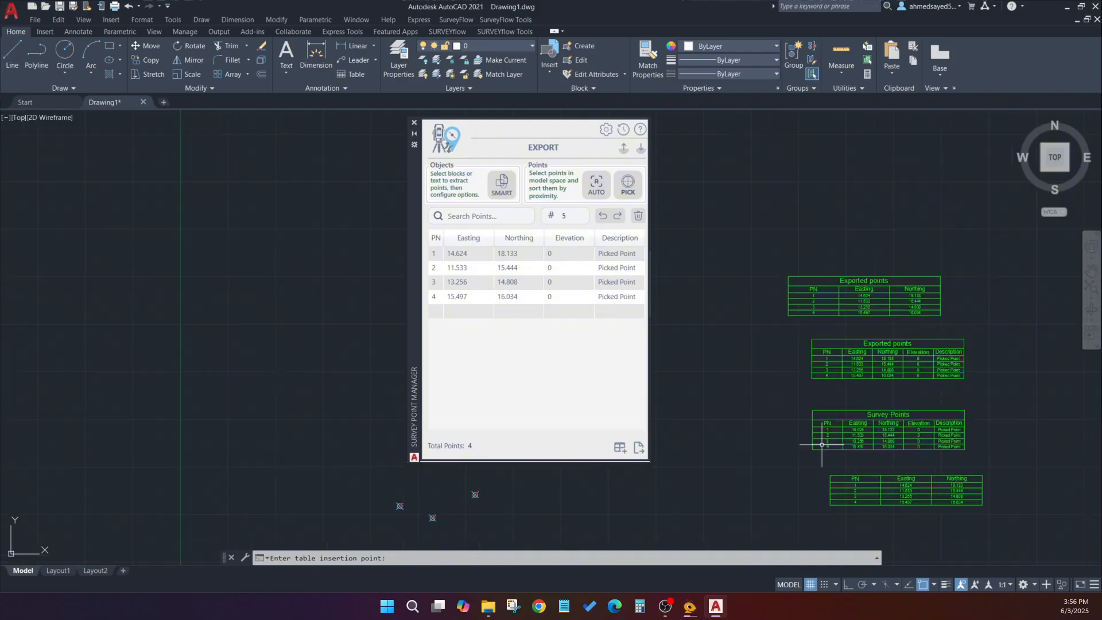
{"action": "scroll", "coordinate": [884, 486], "scroll_direction": "up", "scroll_amount": 4}
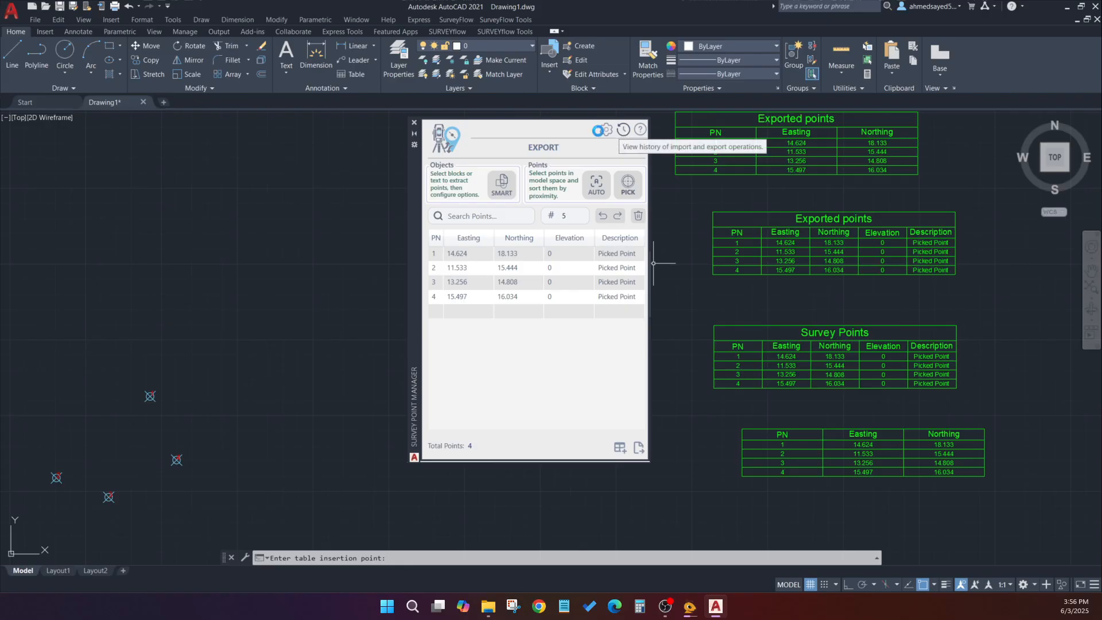
- Review the Record History settings, open the History page, and resize its columns to read the recorded imports and exports
{"action": "left_click", "coordinate": [528, 313]}
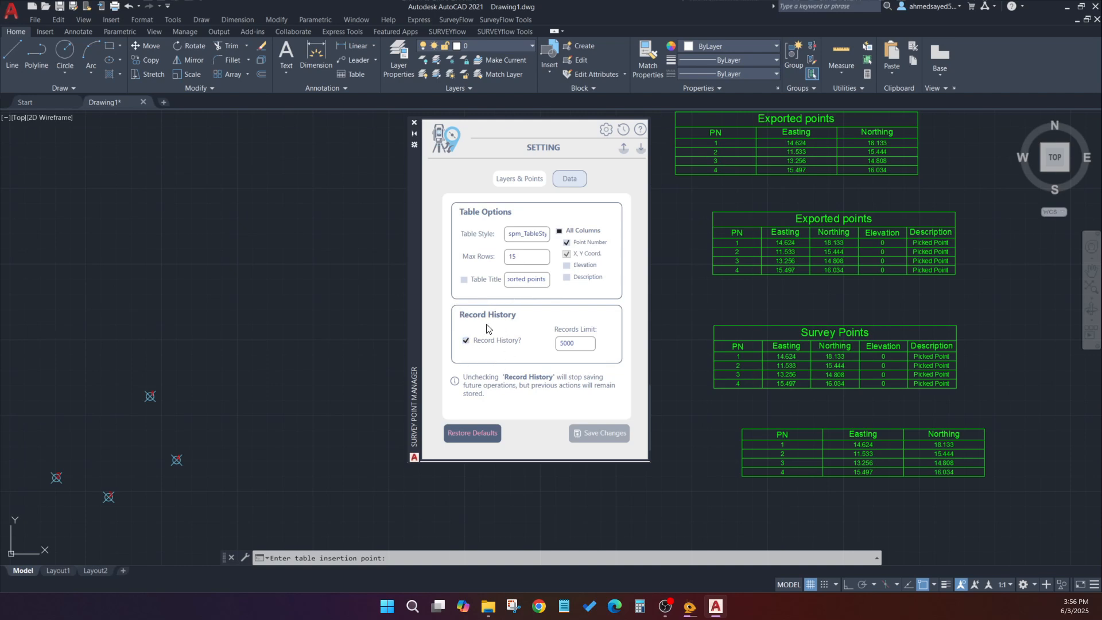
{"action": "left_click", "coordinate": [624, 131]}
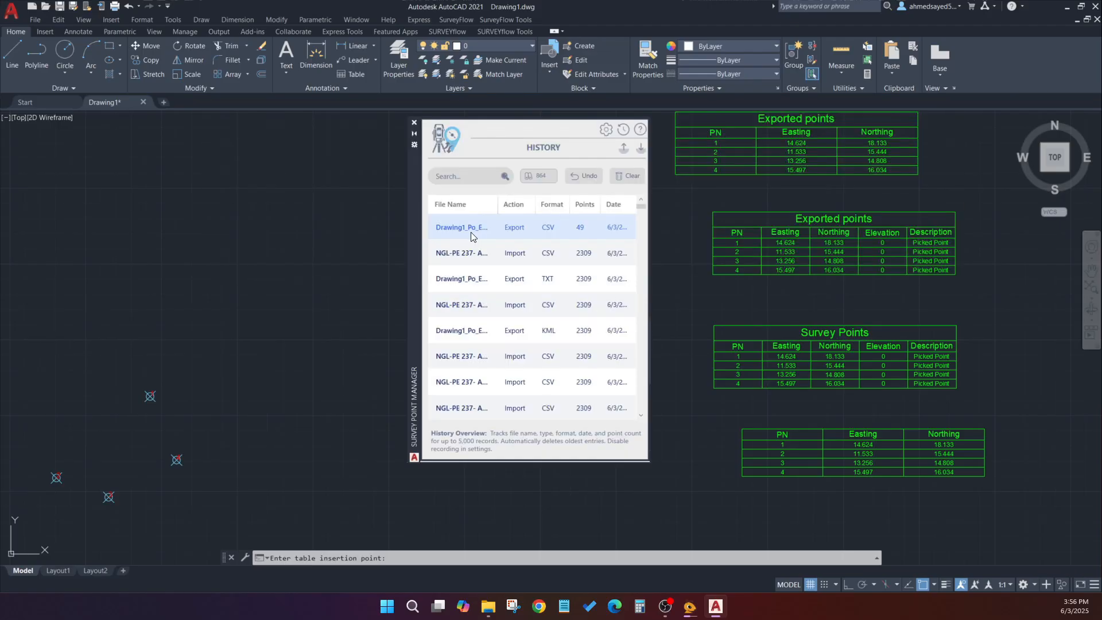
{"action": "left_click_drag", "start_coordinate": [498, 205], "coordinate": [562, 206]}
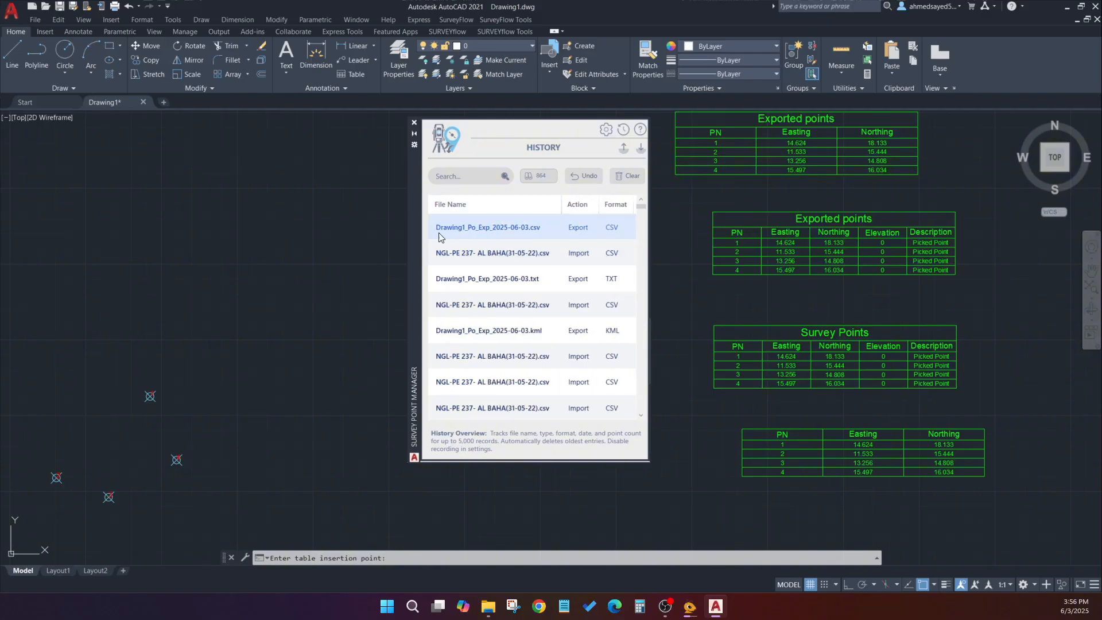
{"action": "left_click_drag", "start_coordinate": [560, 207], "coordinate": [511, 216]}
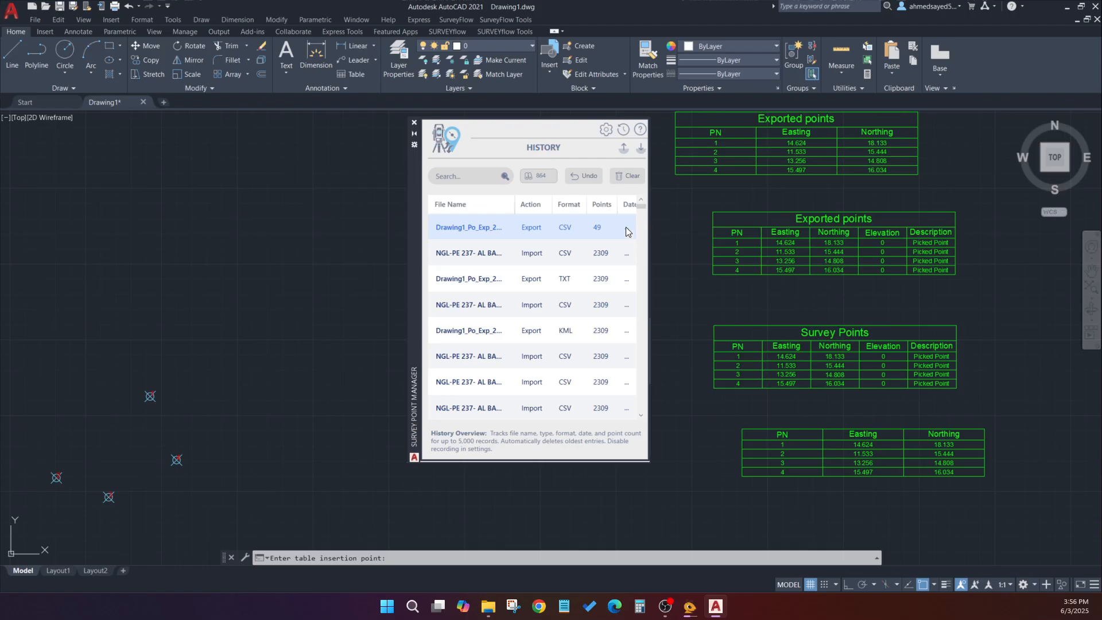
{"action": "mouse_move", "coordinate": [617, 205]}
{"action": "left_mouse_down"}
{"action": "mouse_move", "coordinate": [600, 205]}
{"action": "mouse_move", "coordinate": [617, 206]}
{"action": "left_mouse_up"}
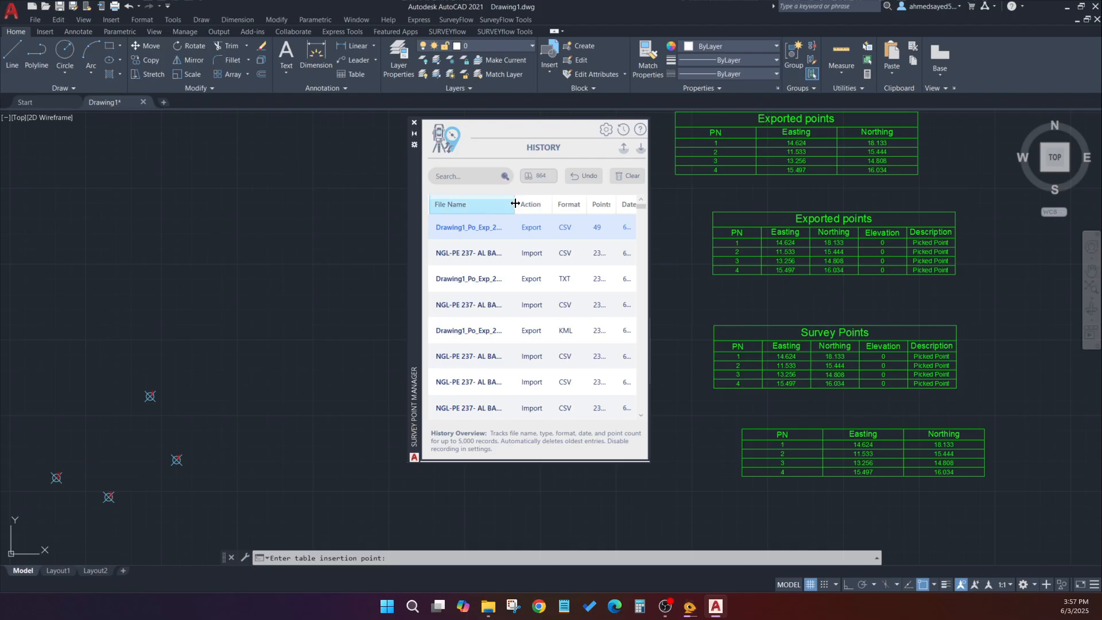
- Narrow the File Name column of the history table and look through the recorded imports and exports with their dates
{"action": "left_click_drag", "start_coordinate": [514, 206], "coordinate": [488, 205]}
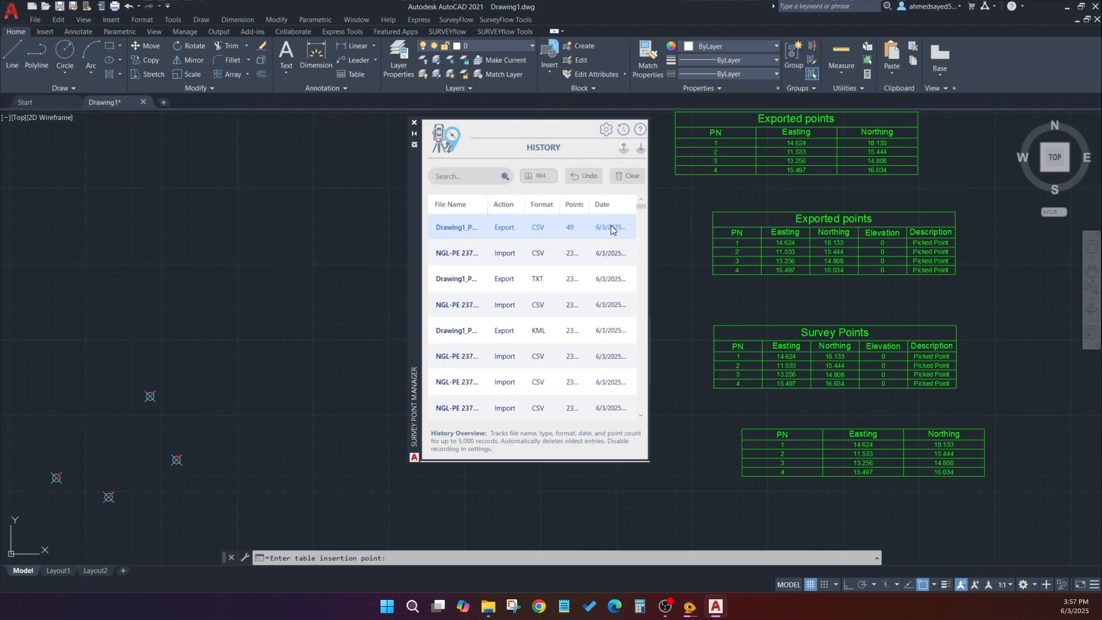
{"action": "left_click", "coordinate": [587, 253]}
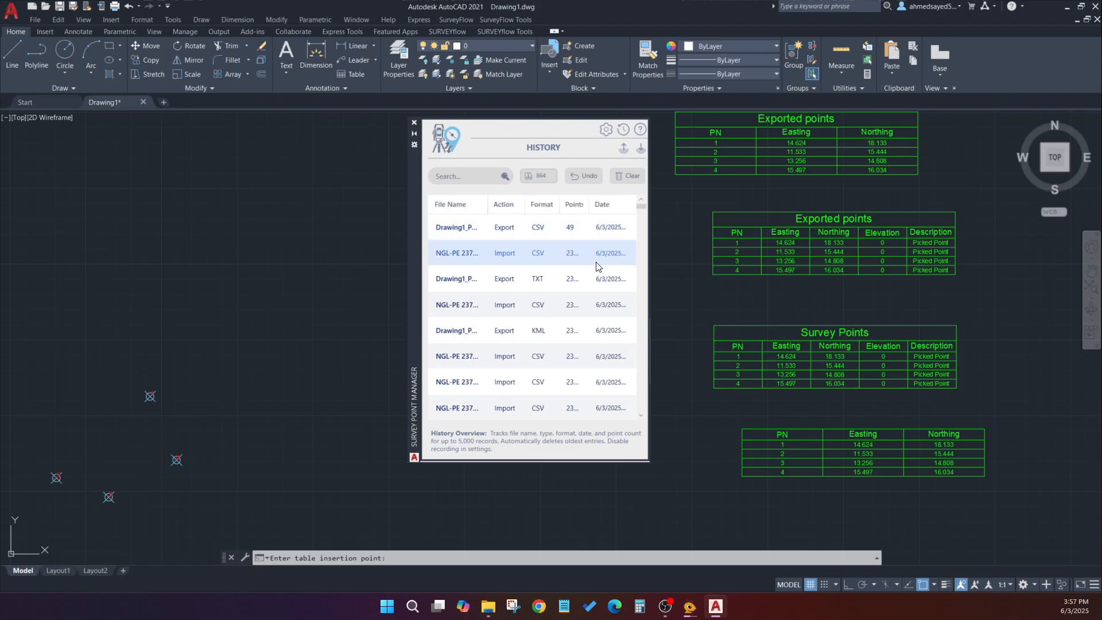
{"action": "left_click", "coordinate": [487, 281]}
{"action": "scroll", "coordinate": [498, 384], "scroll_direction": "down", "scroll_amount": 10}
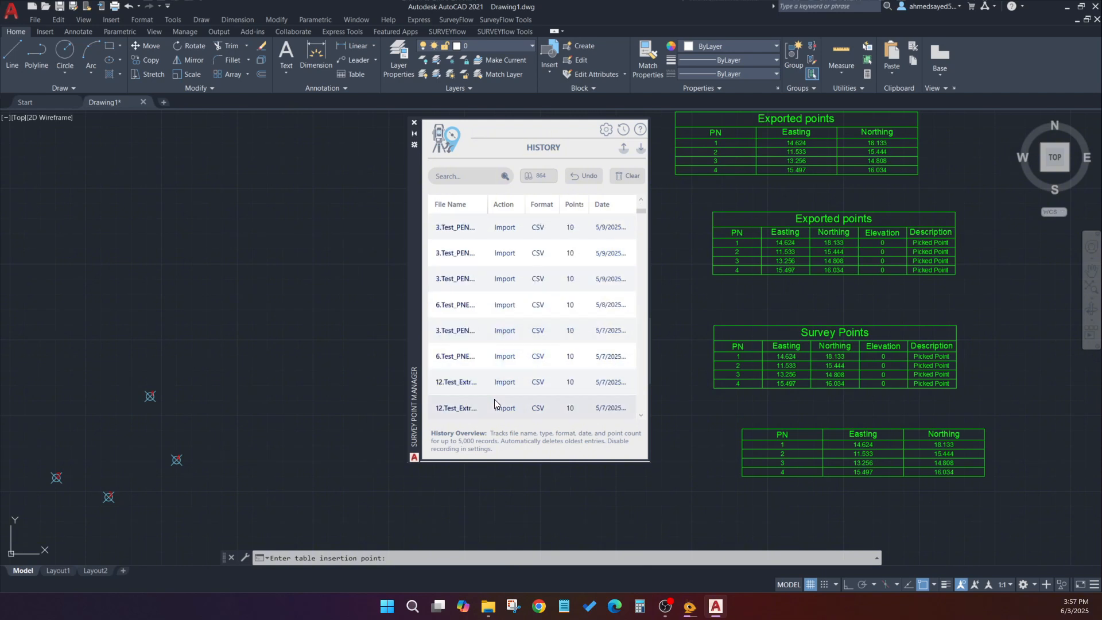
{"action": "scroll", "coordinate": [497, 408], "scroll_direction": "down", "scroll_amount": 5}
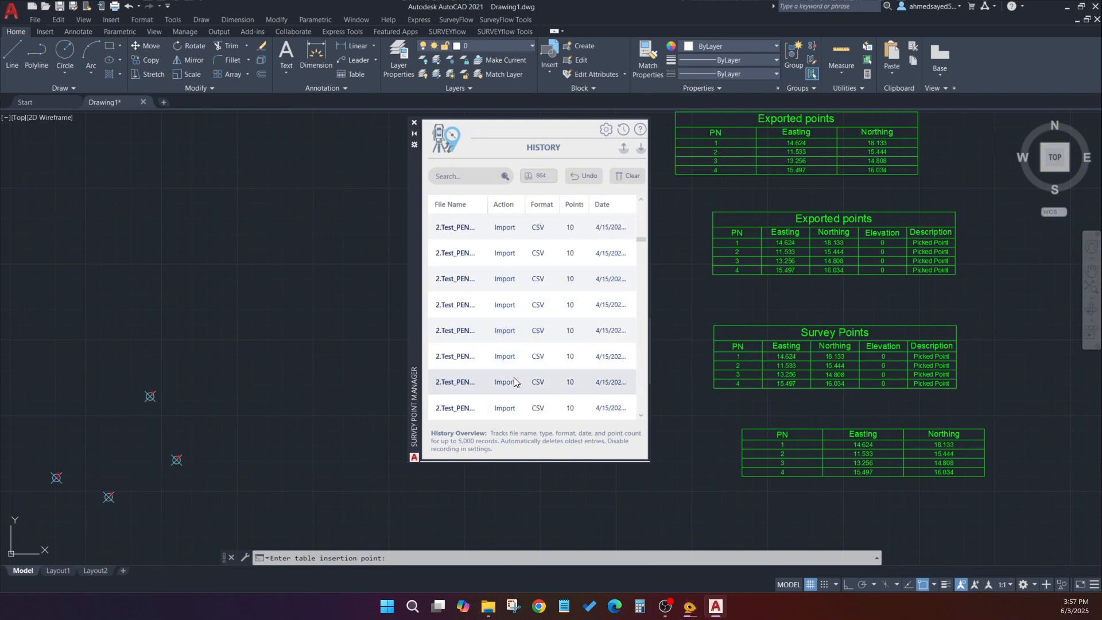
{"action": "scroll", "coordinate": [513, 378], "scroll_direction": "up", "scroll_amount": 15}
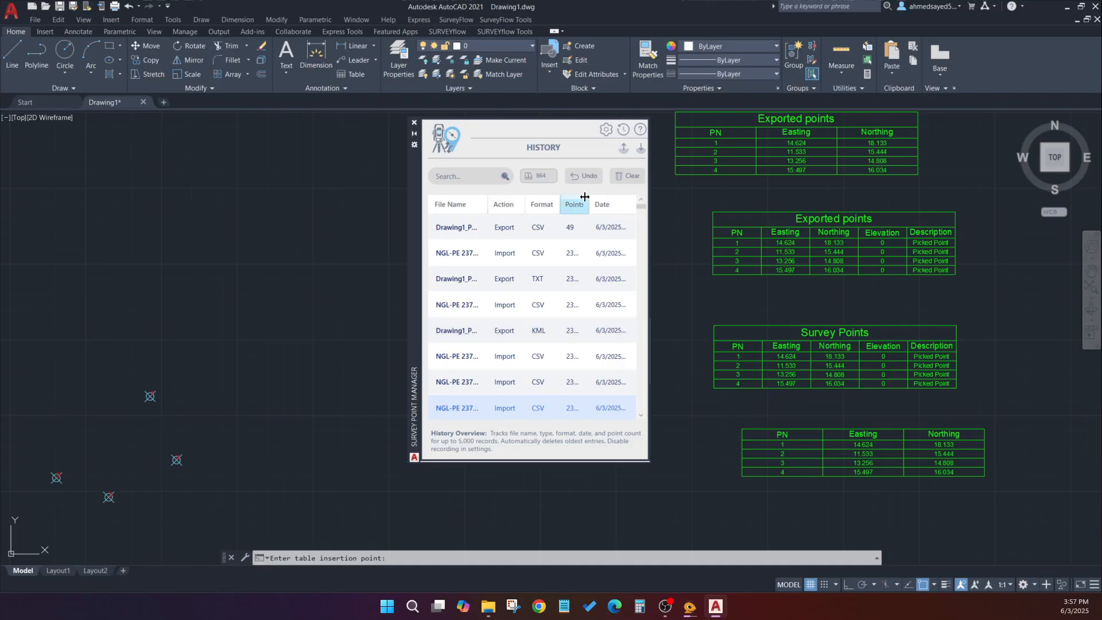
- Search the history records for 49, and empty the search to list all records again
{"action": "left_click", "coordinate": [469, 177]}
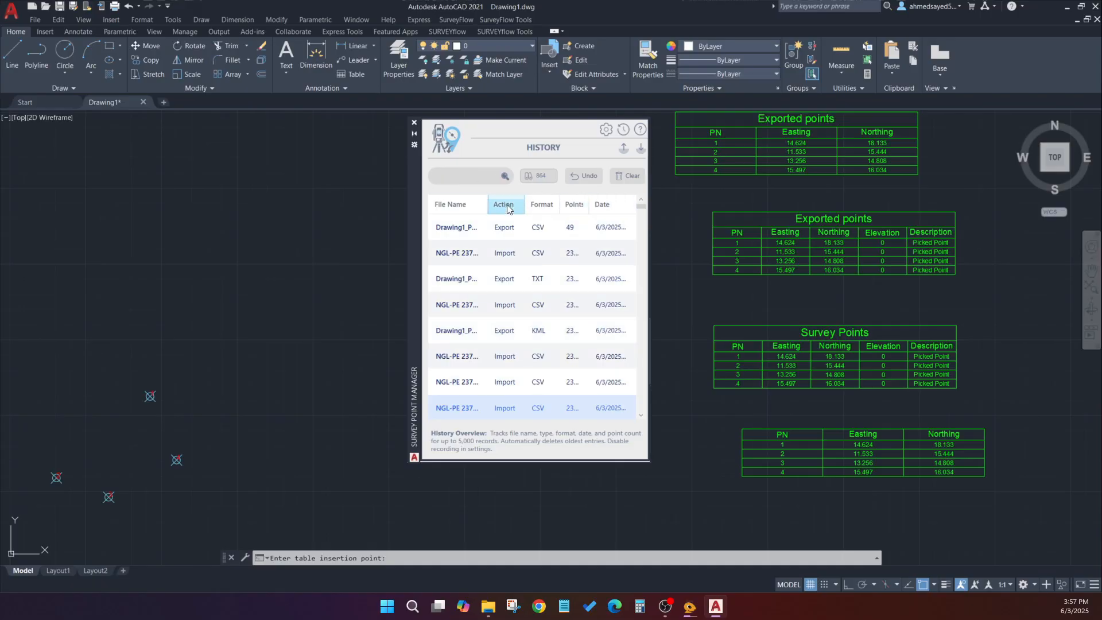
{"action": "type", "text": "49"}
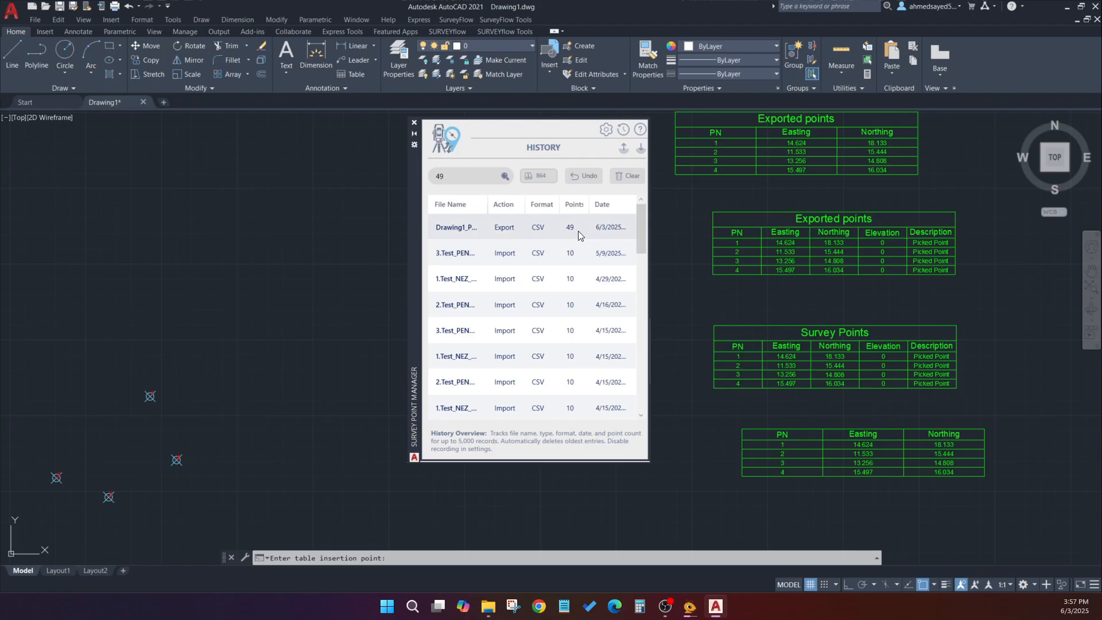
{"action": "double_click", "coordinate": [479, 175]}
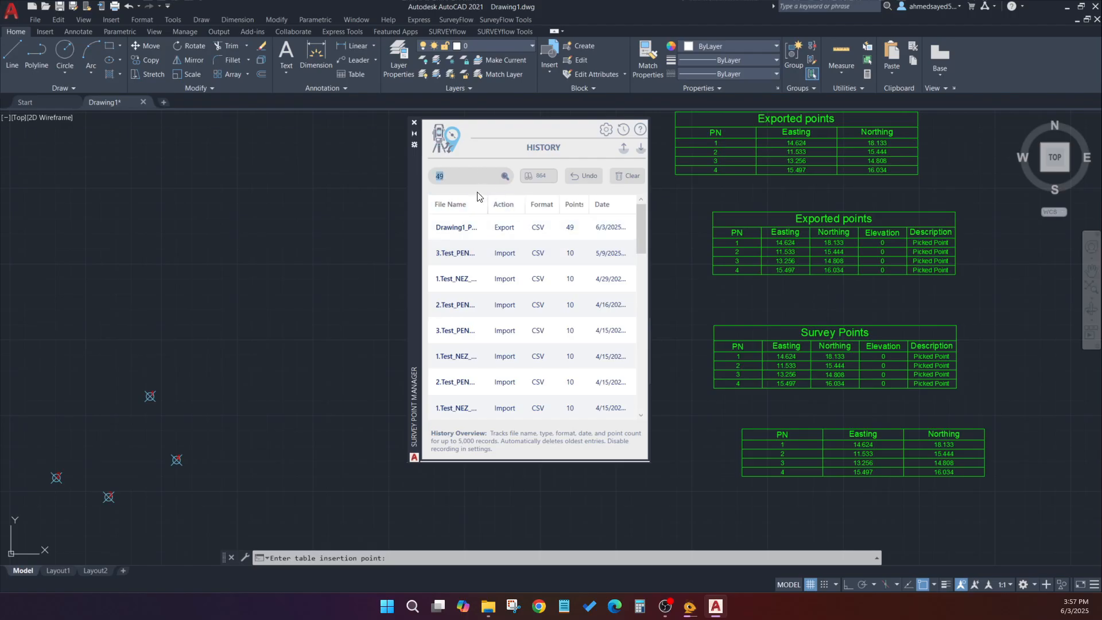
{"action": "key", "text": "BackSpace"}
- Clear all history records and undo the clearing, returning to the Survey Point Manager home page
{"action": "left_click", "coordinate": [632, 175]}
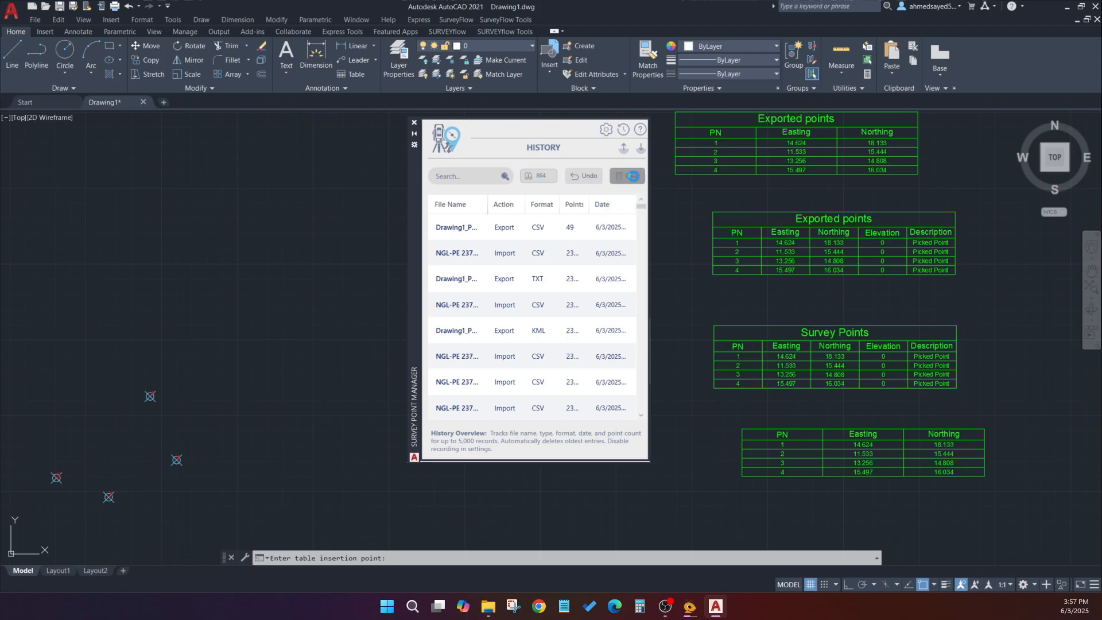
{"action": "left_click", "coordinate": [560, 329]}
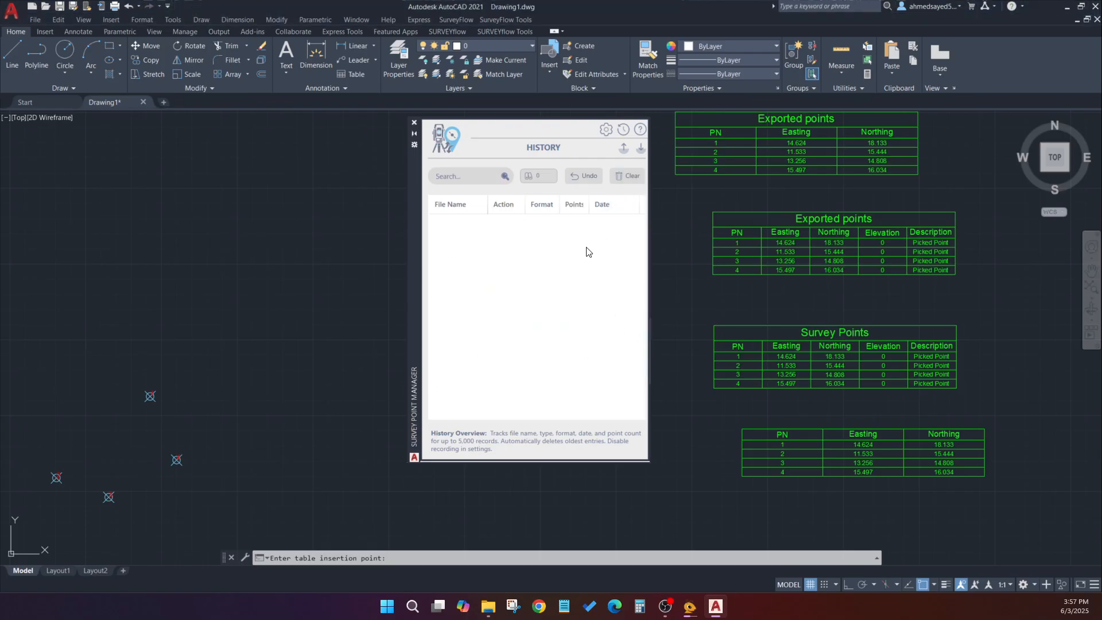
{"action": "left_click", "coordinate": [585, 176]}
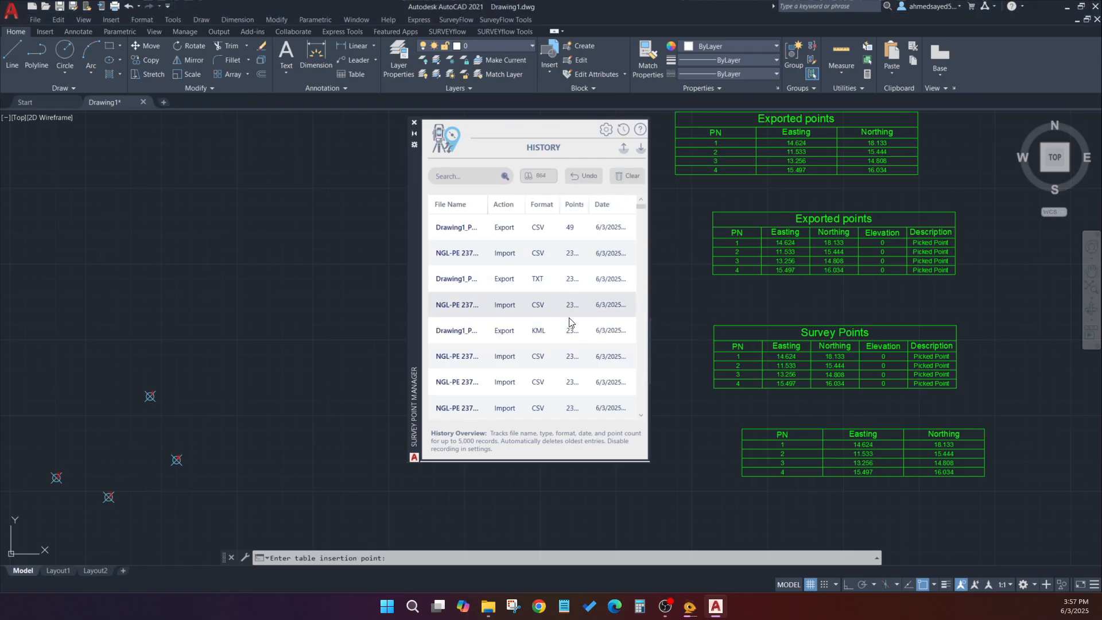
{"action": "left_click", "coordinate": [452, 140]}
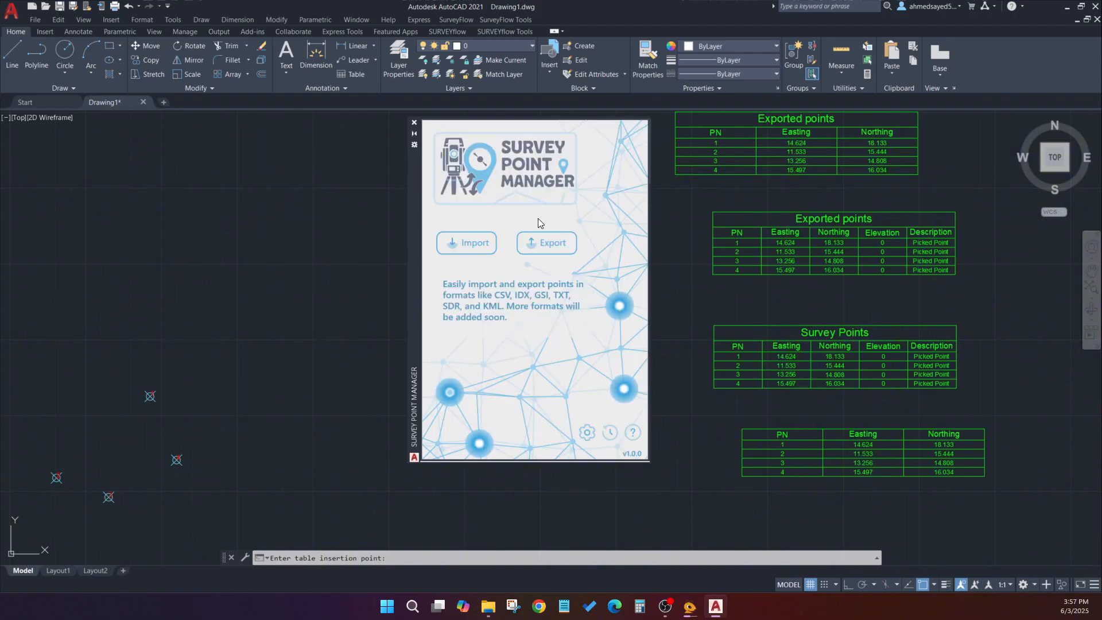